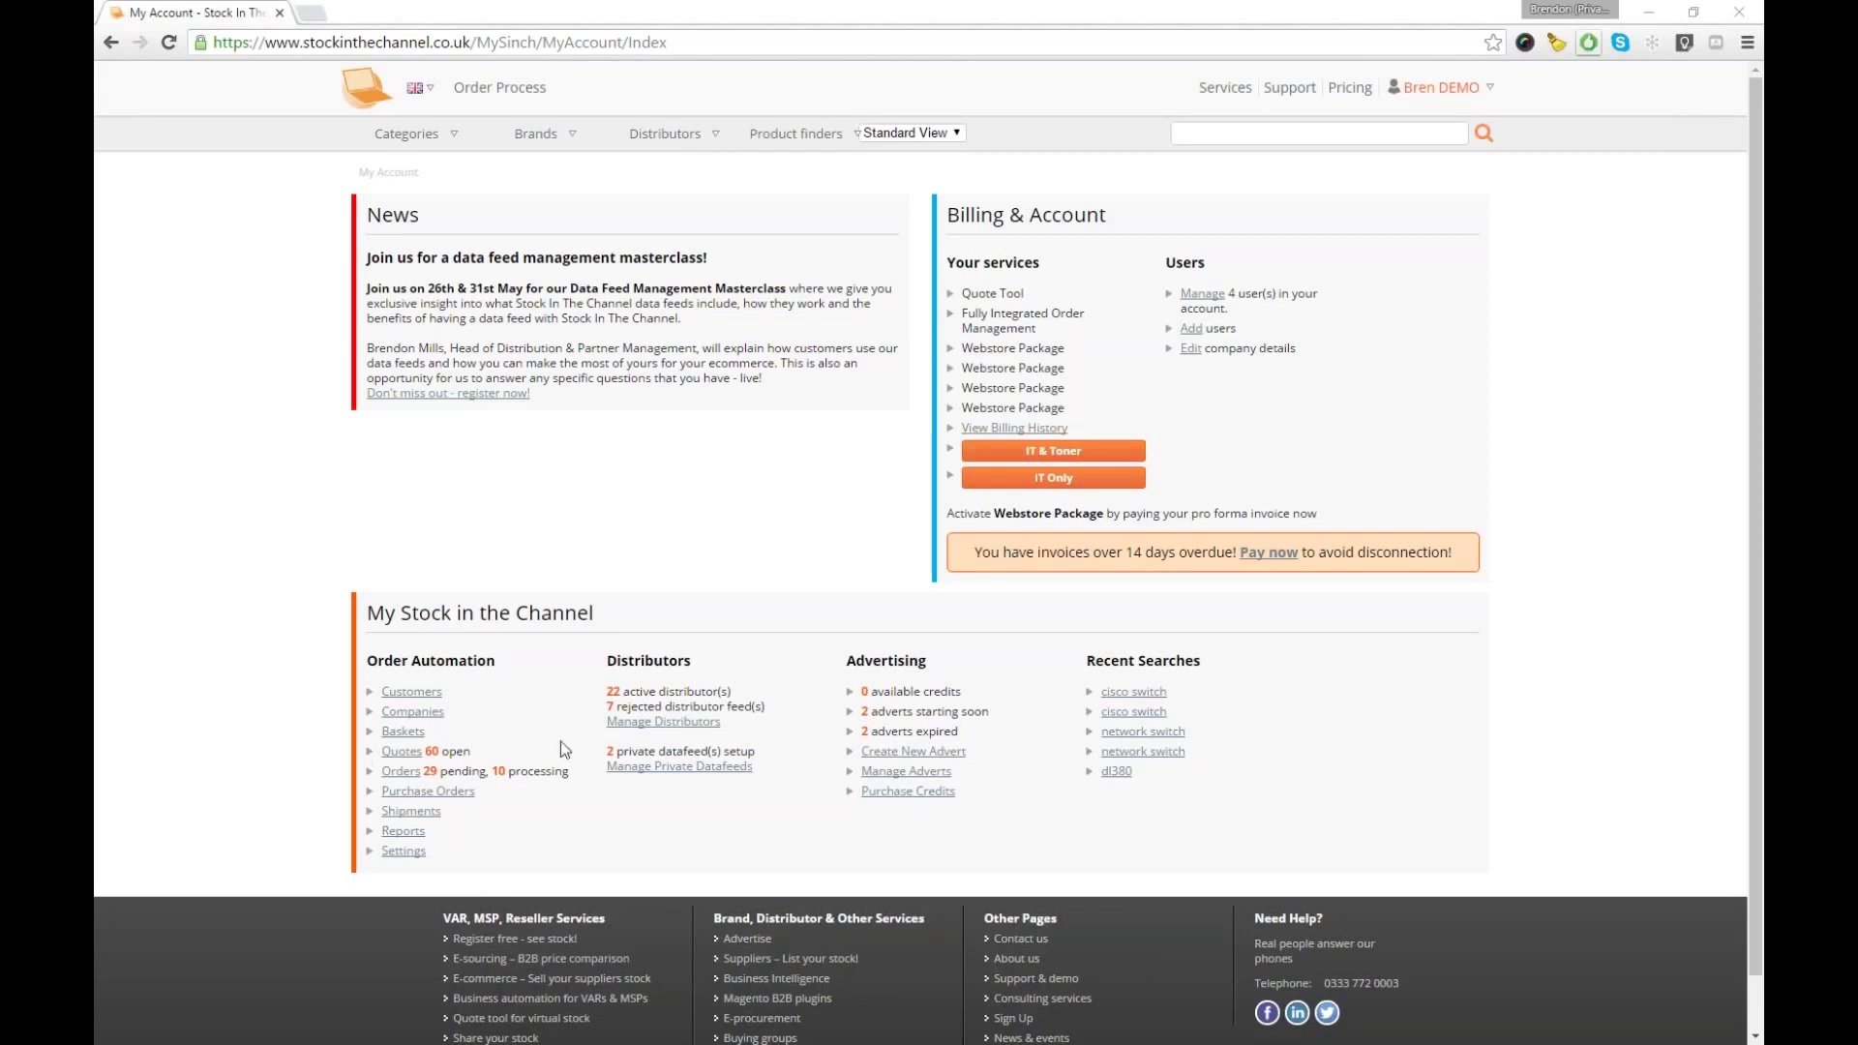
Open the Bits 'N' PC's page from the All Distributors list and expand its contact details
left_click(664, 726)
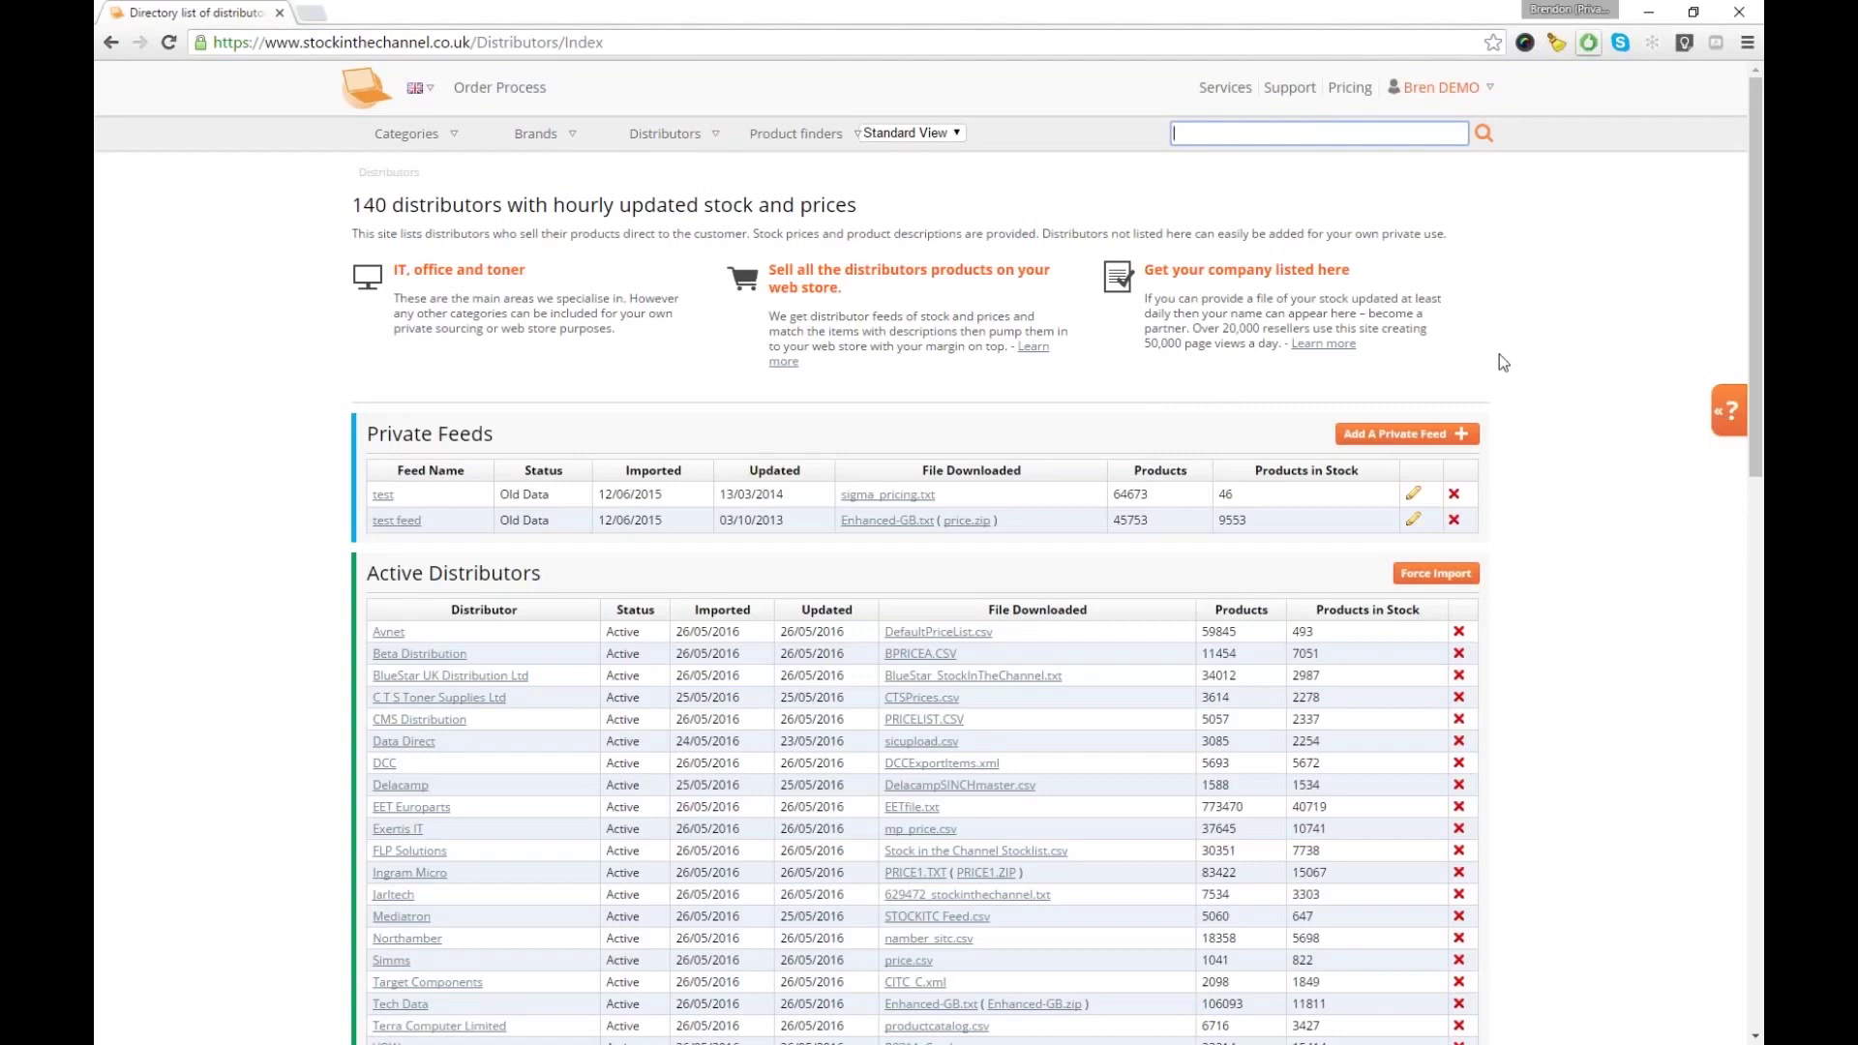
scroll(1571, 354, "down", 1)
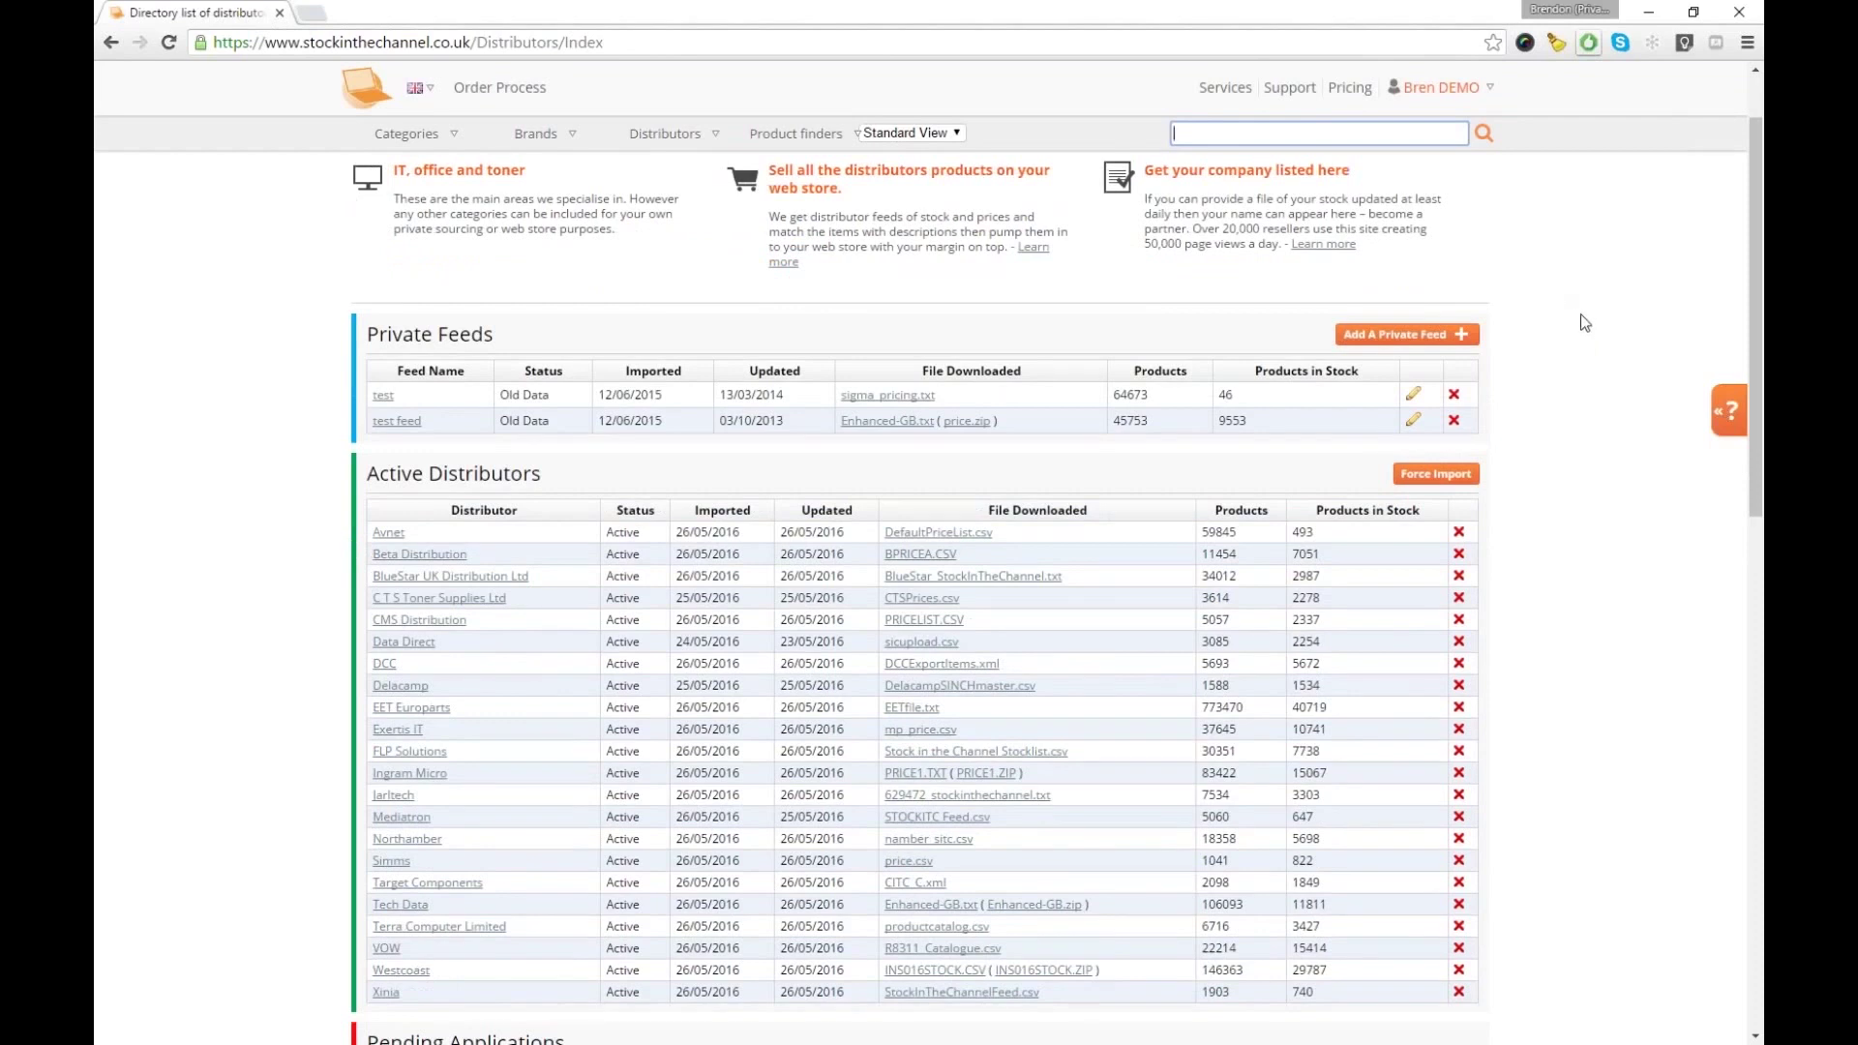
scroll(1581, 314, "down", 2)
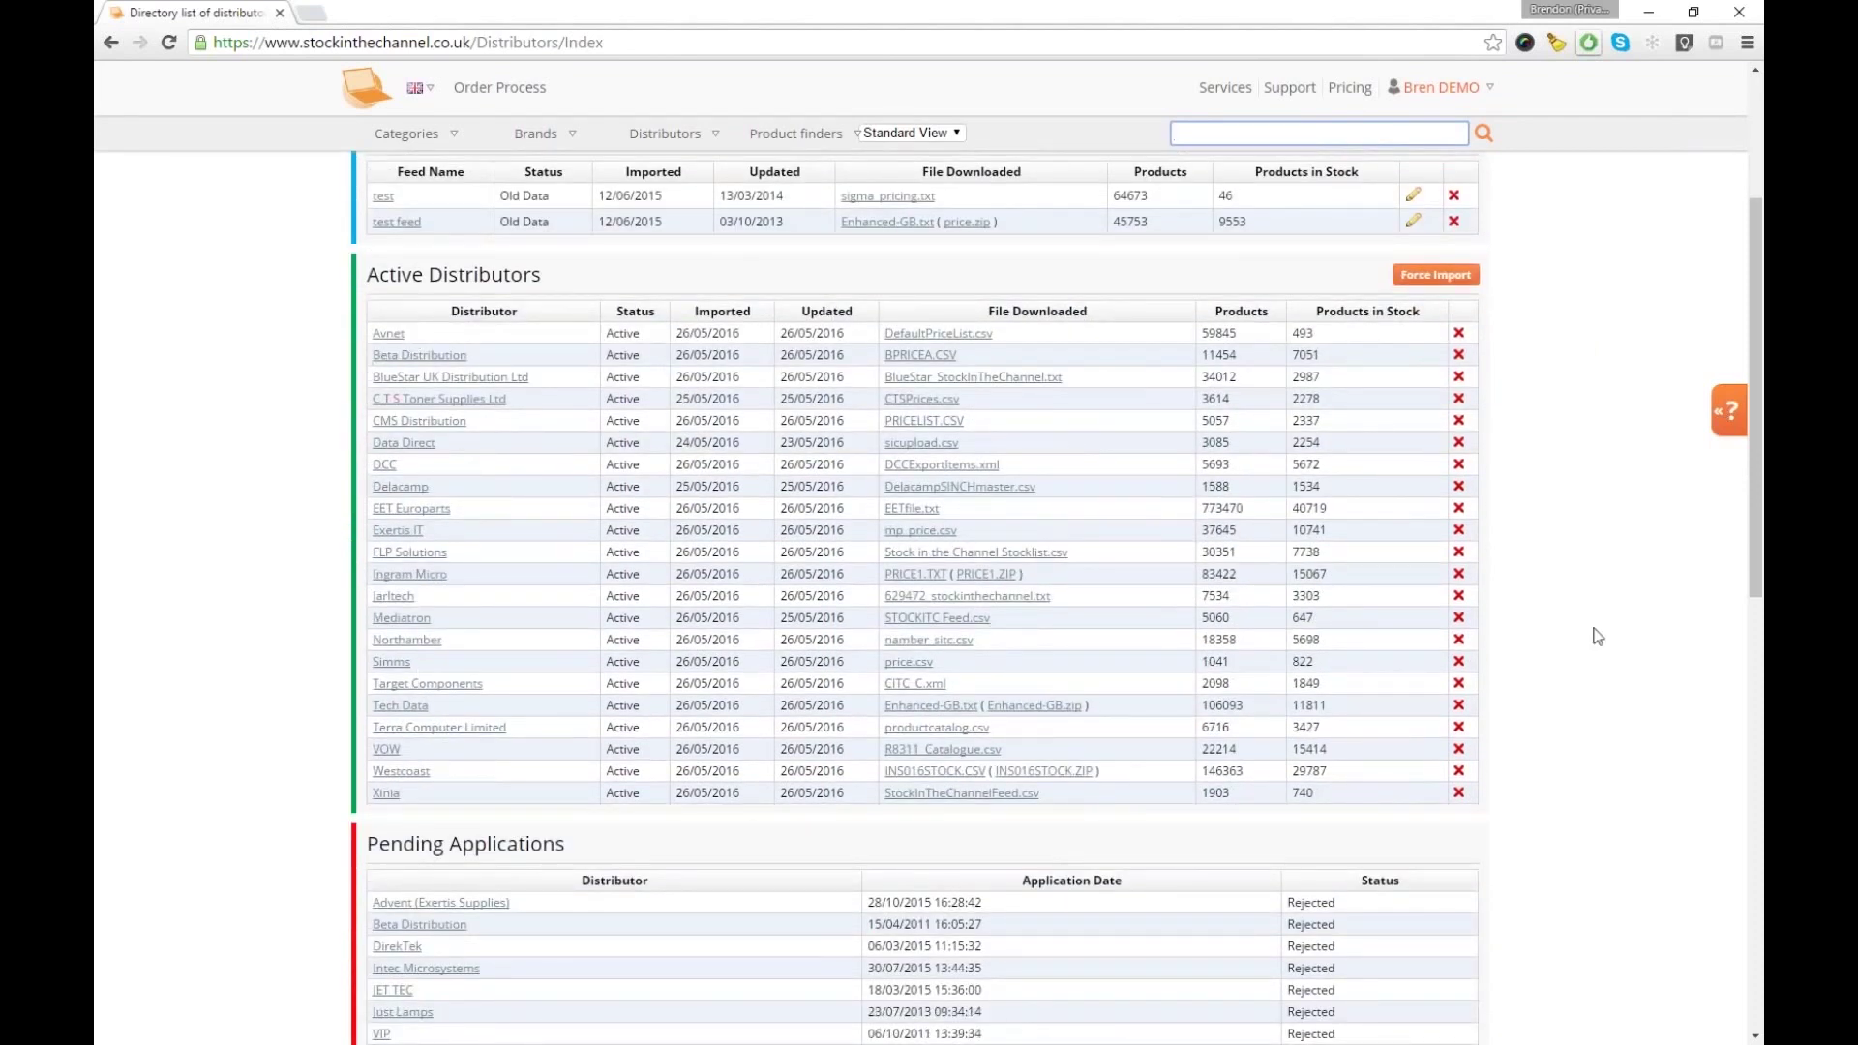
scroll(1554, 397, "down", 2)
scroll(1548, 455, "down", 7)
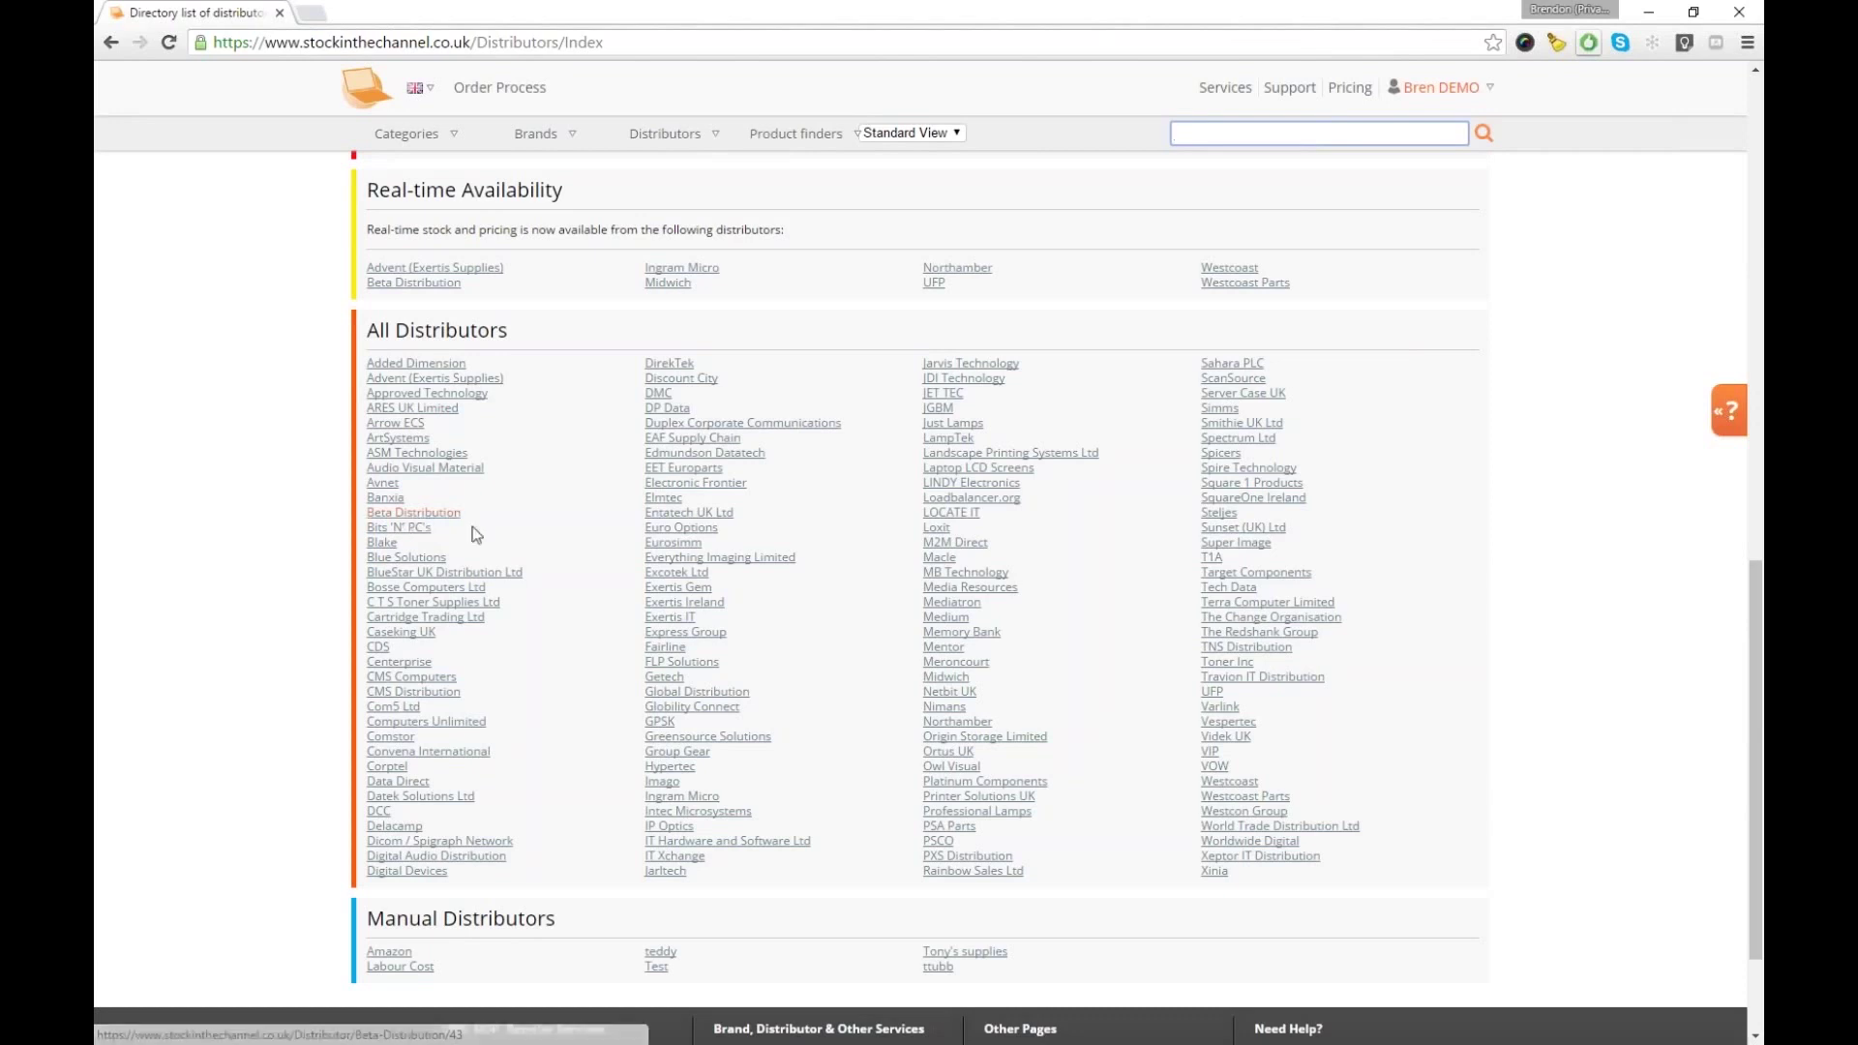
left_click(400, 530)
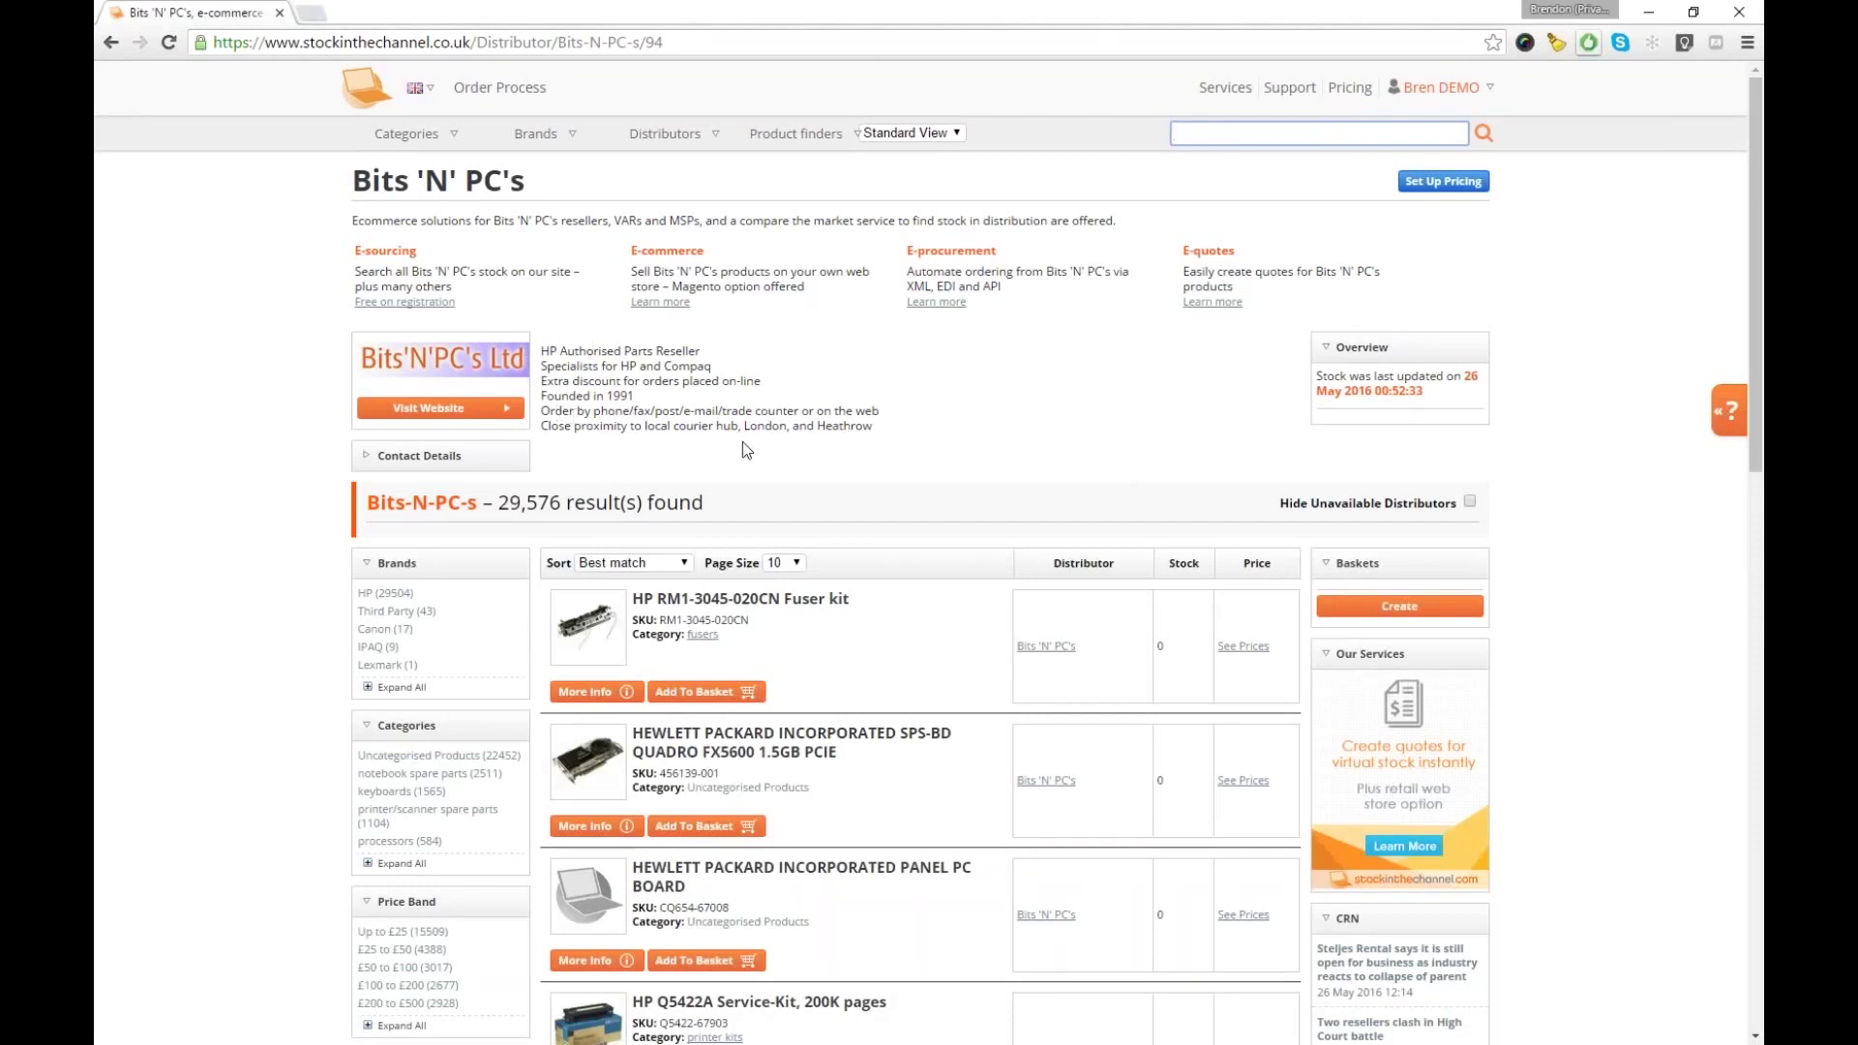
left_click(405, 461)
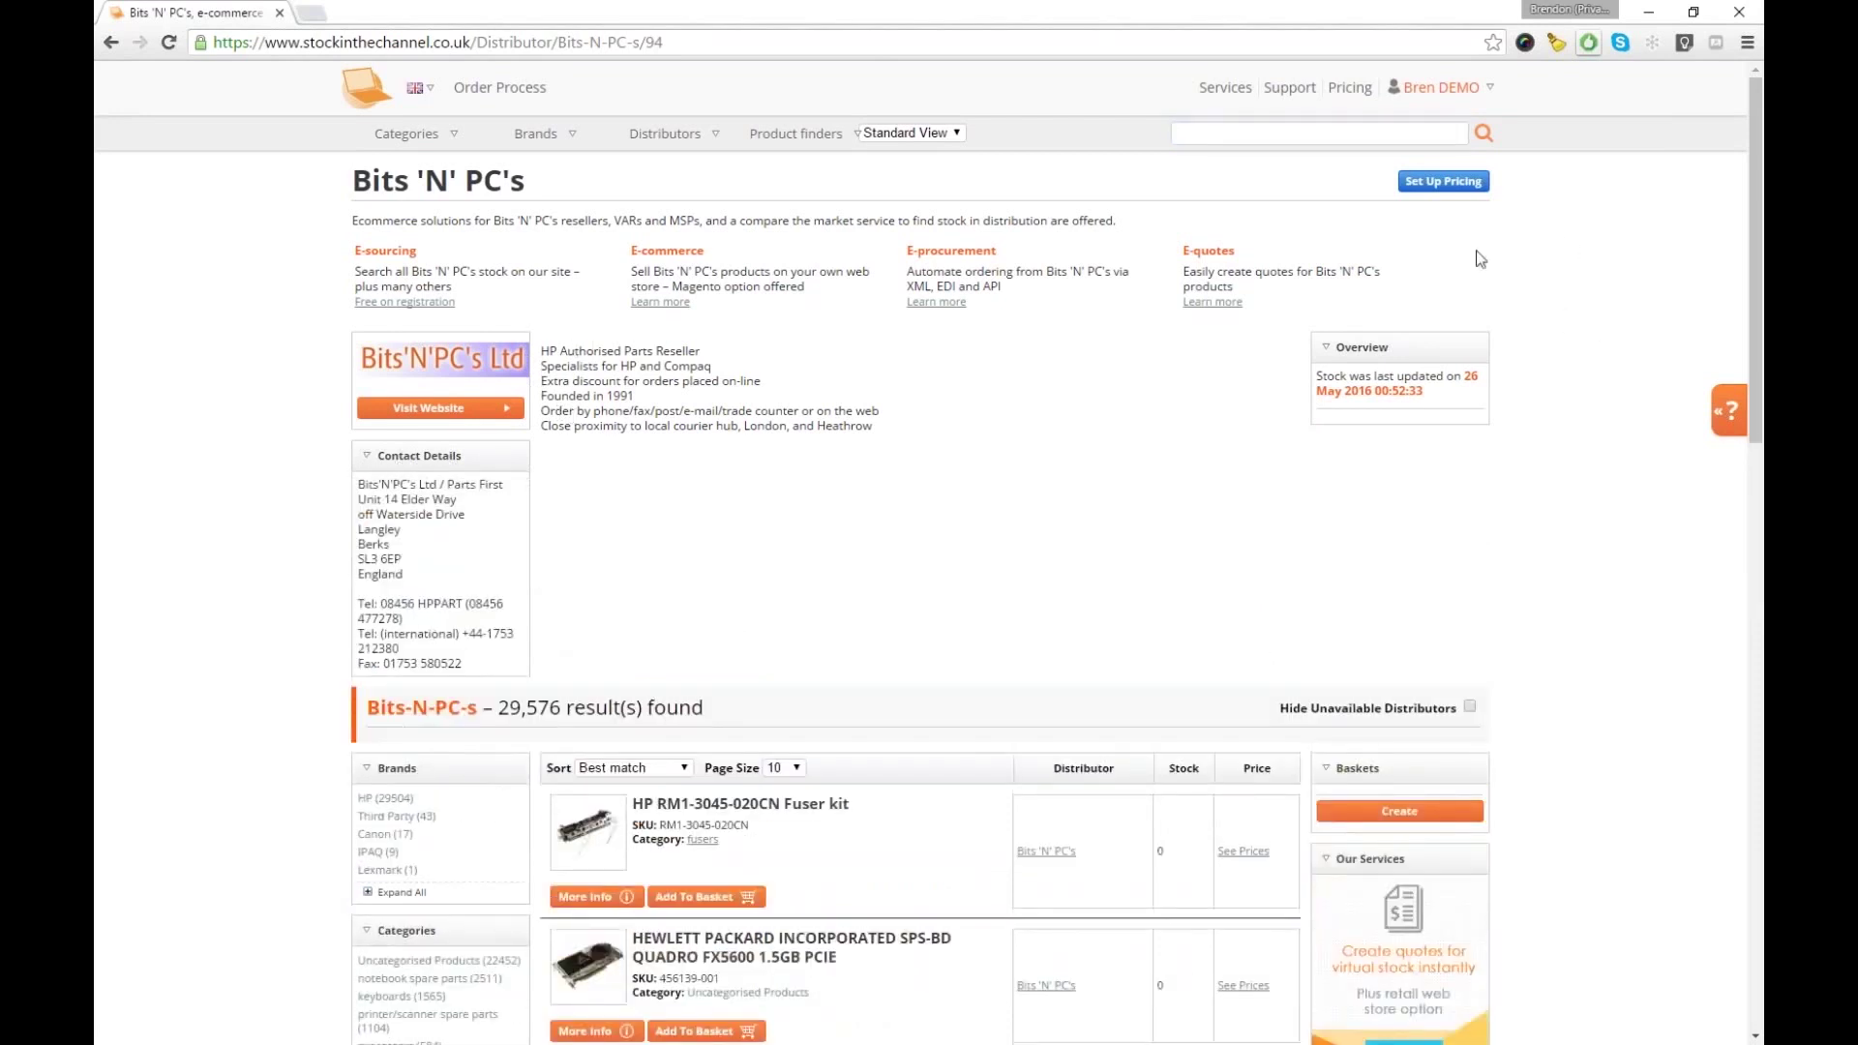
Set up pricing for Bits 'N' PC's by entering the account number and submitting the application
left_click(1441, 184)
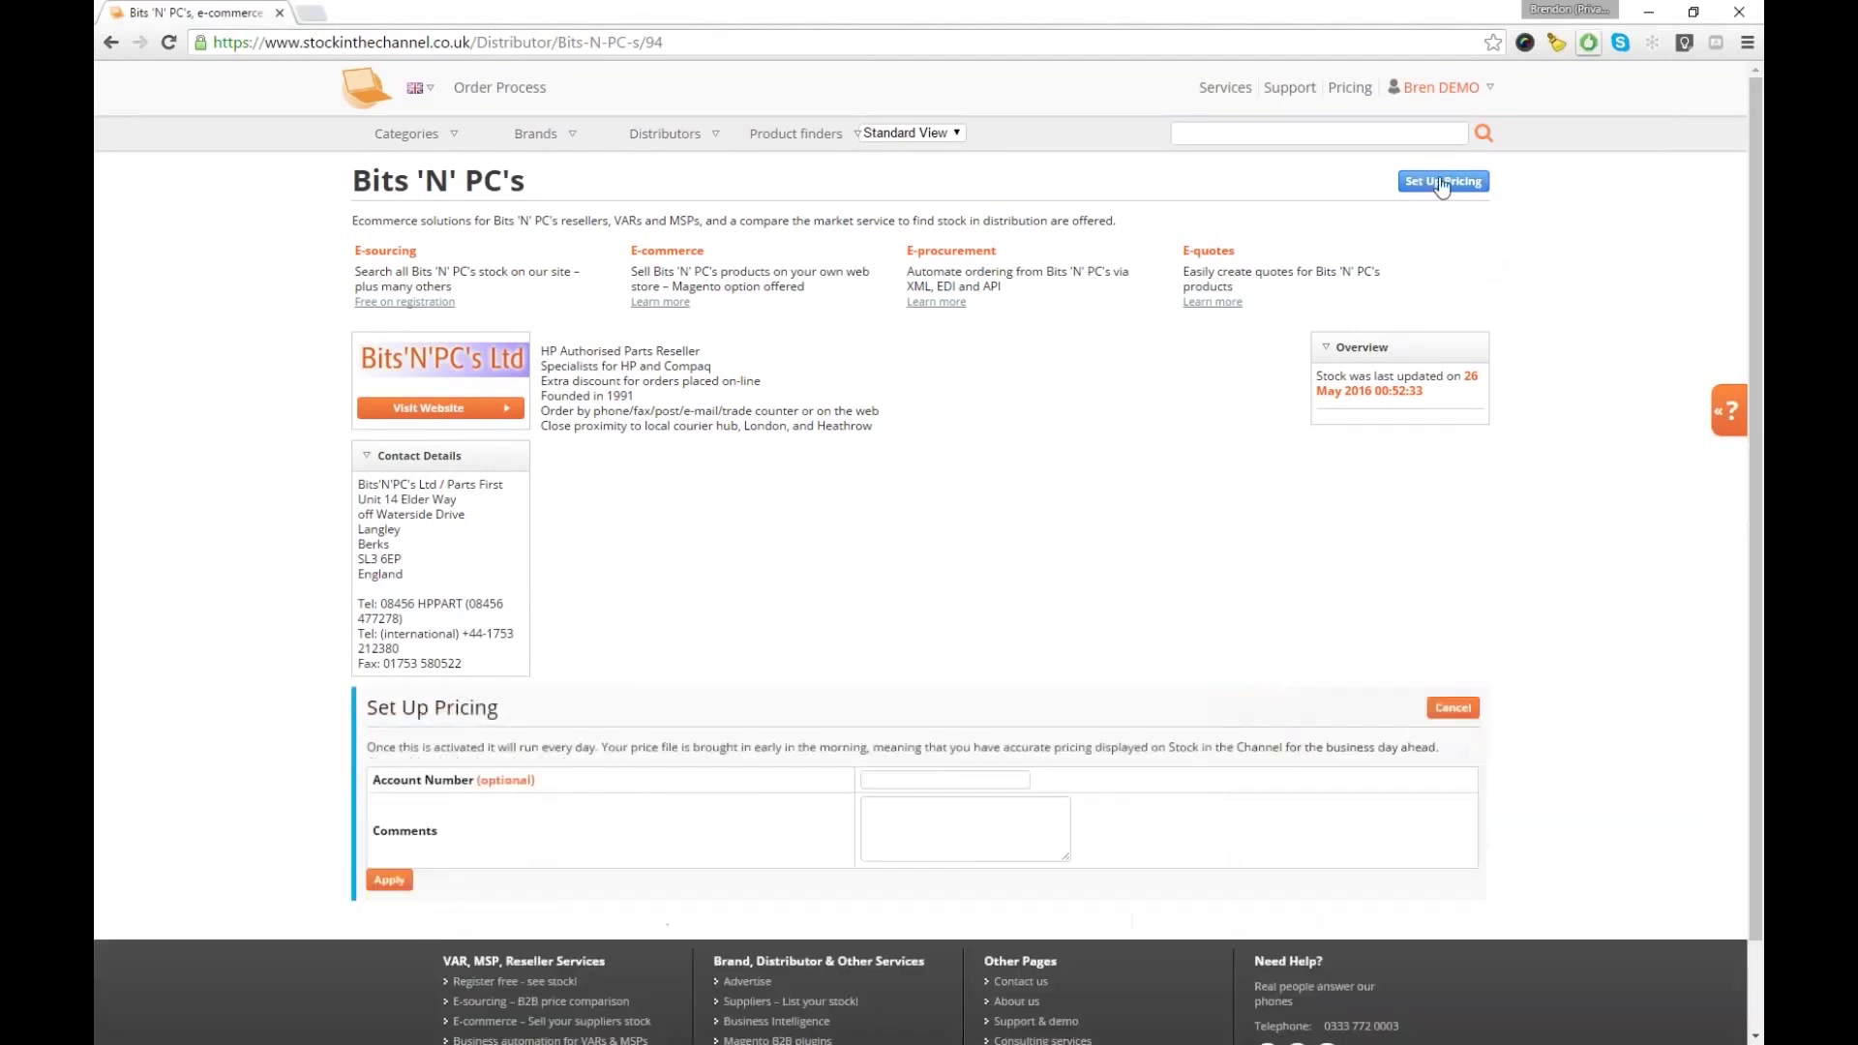
left_click(944, 780)
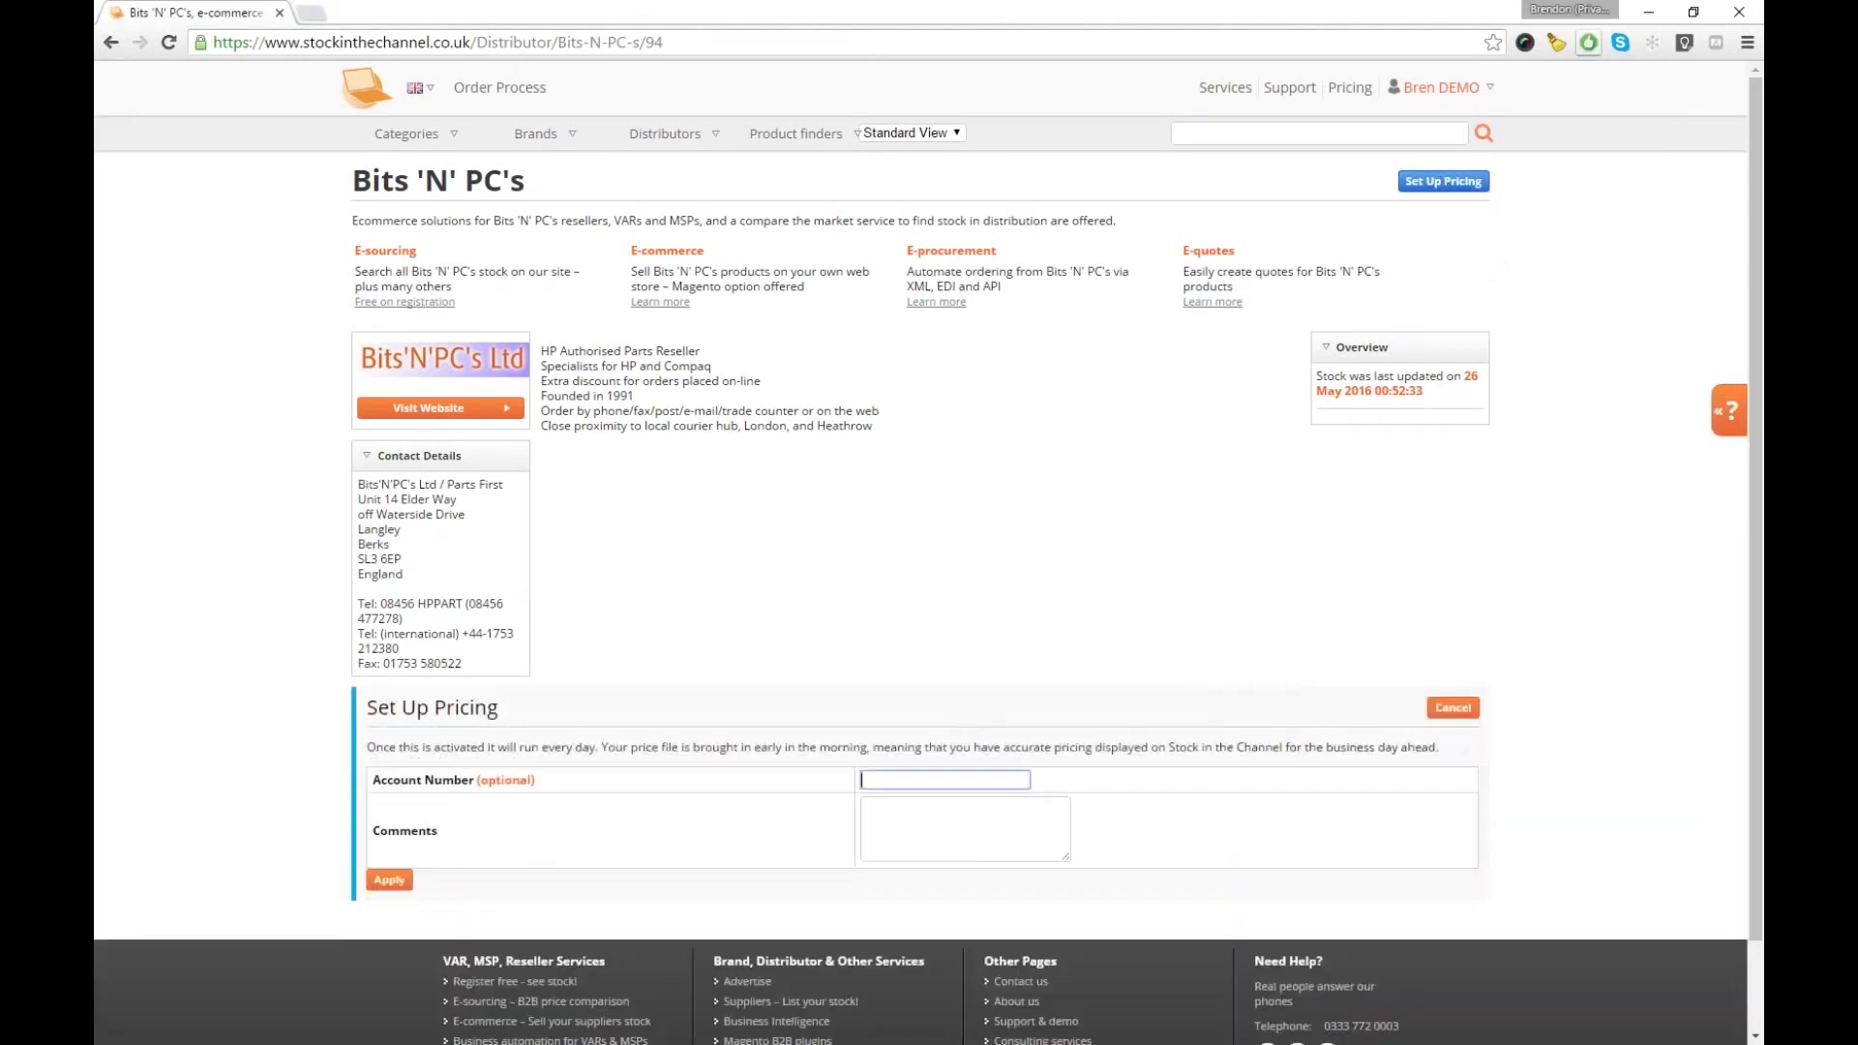
type("tests")
key("BackSpace")
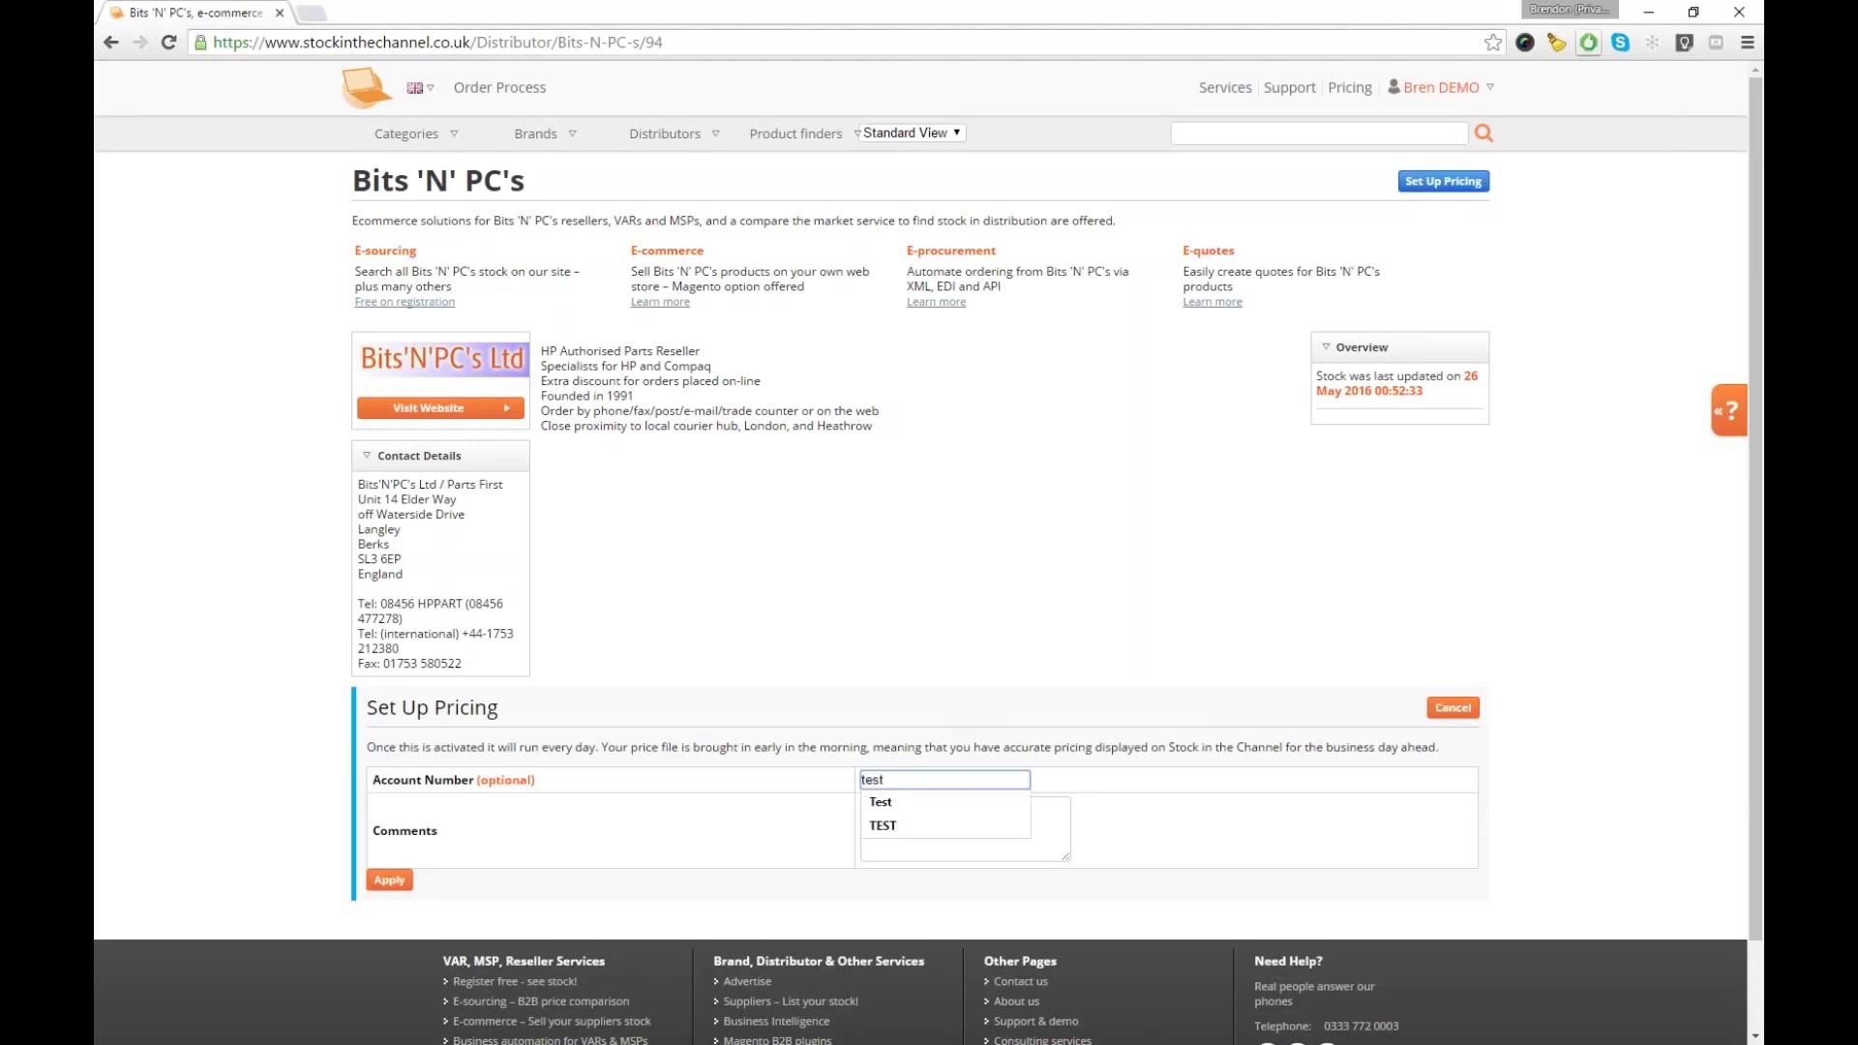
left_click(950, 801)
left_click(389, 880)
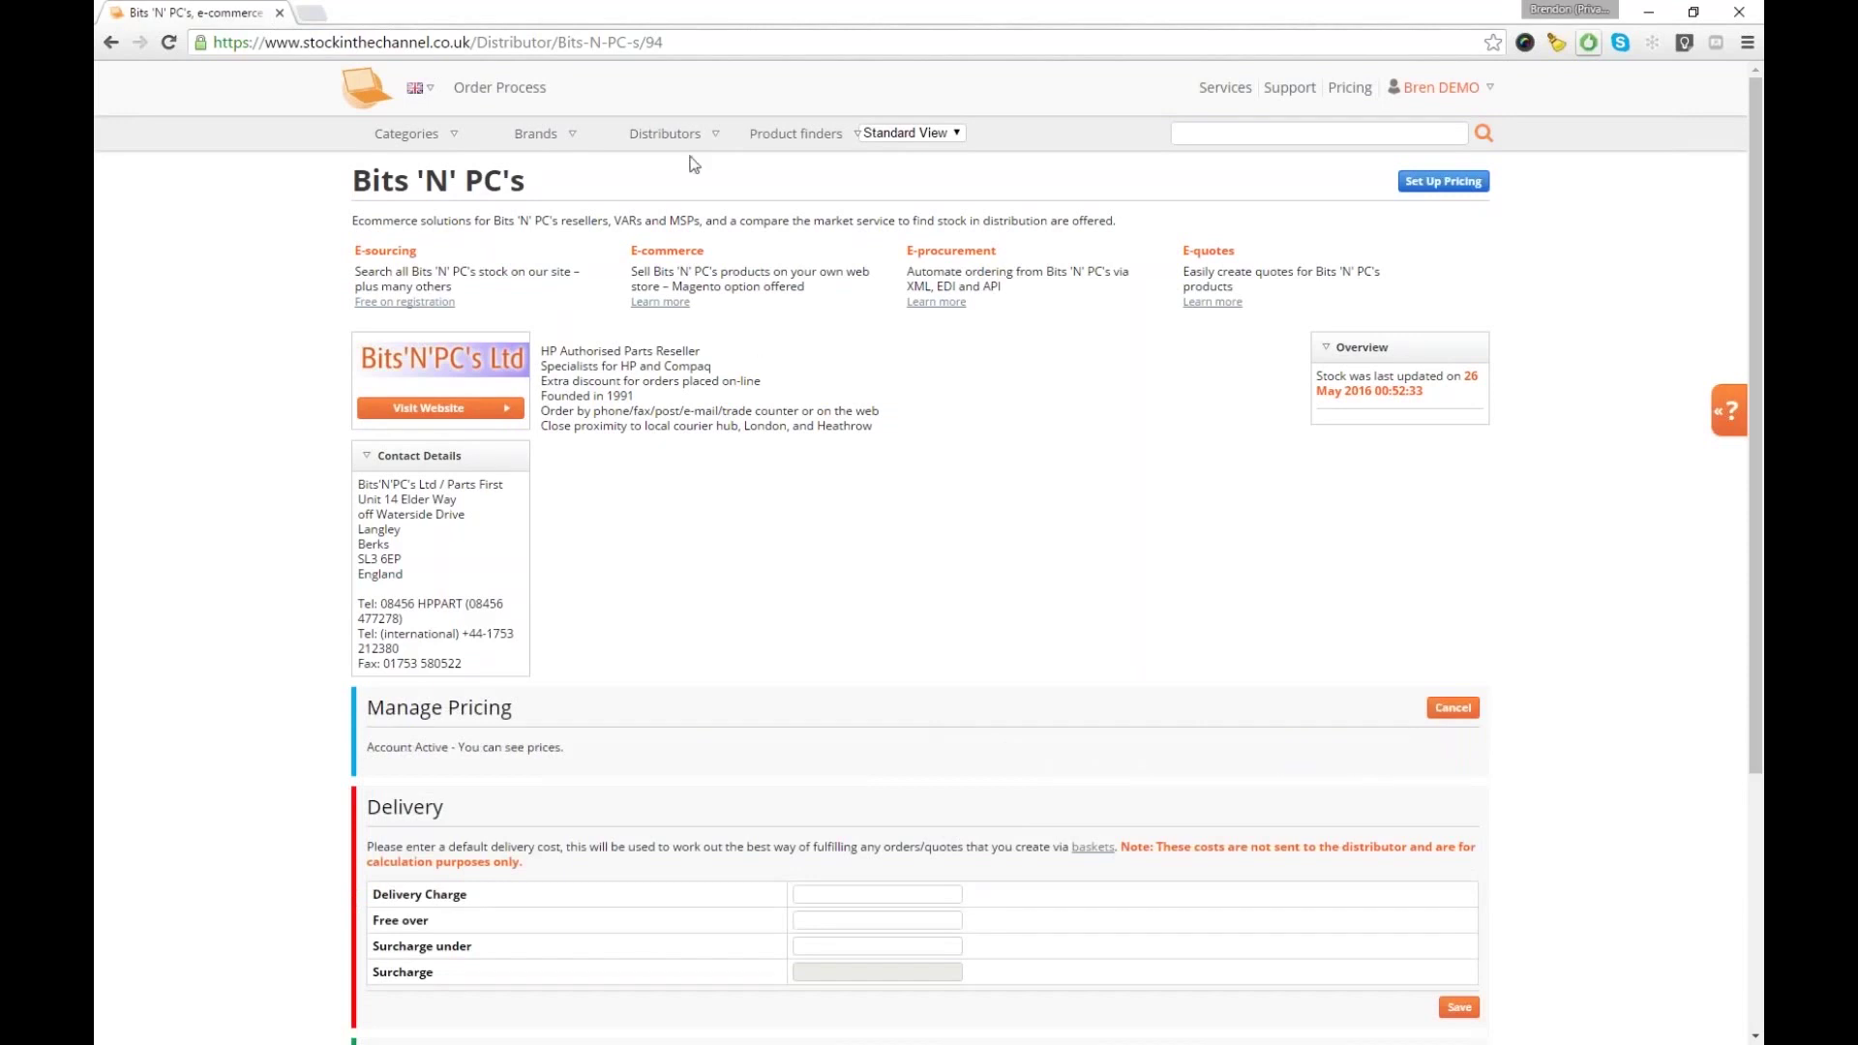
Return to the full distributors overview and review the Pending Applications section
mouse_move(690, 153)
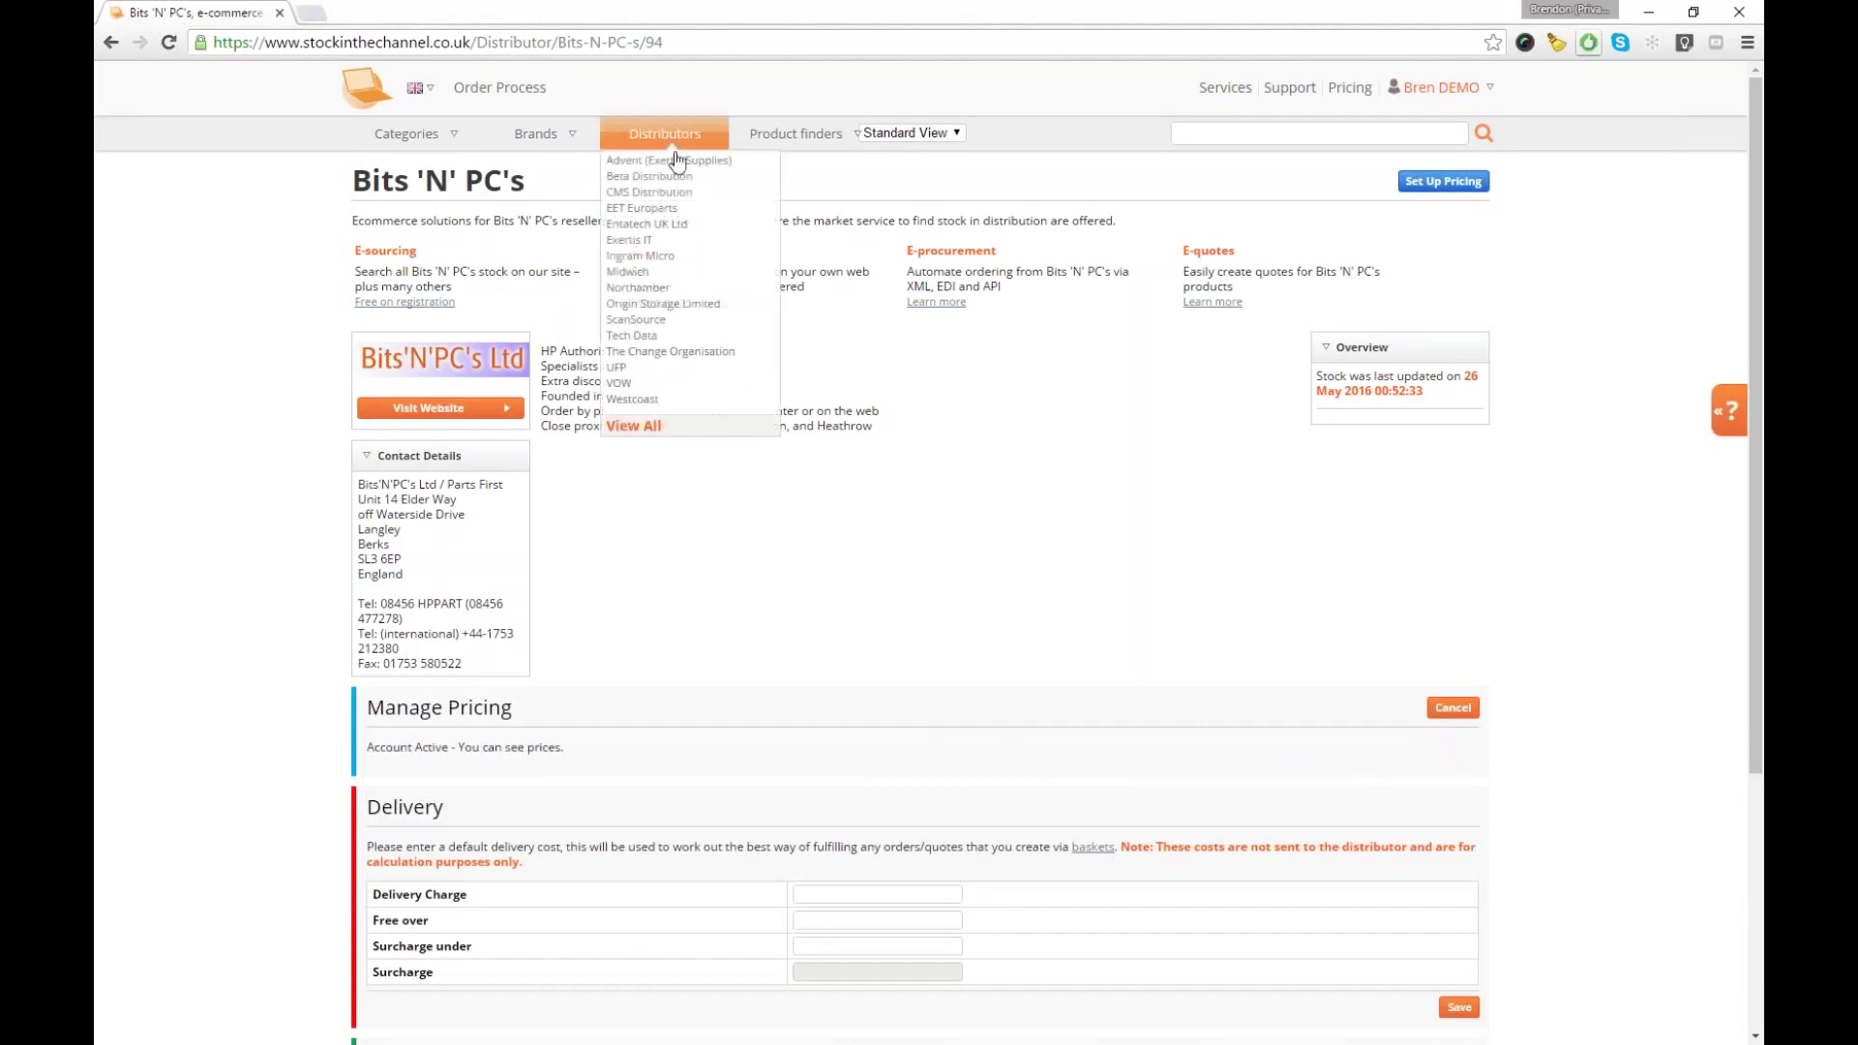
left_click(658, 430)
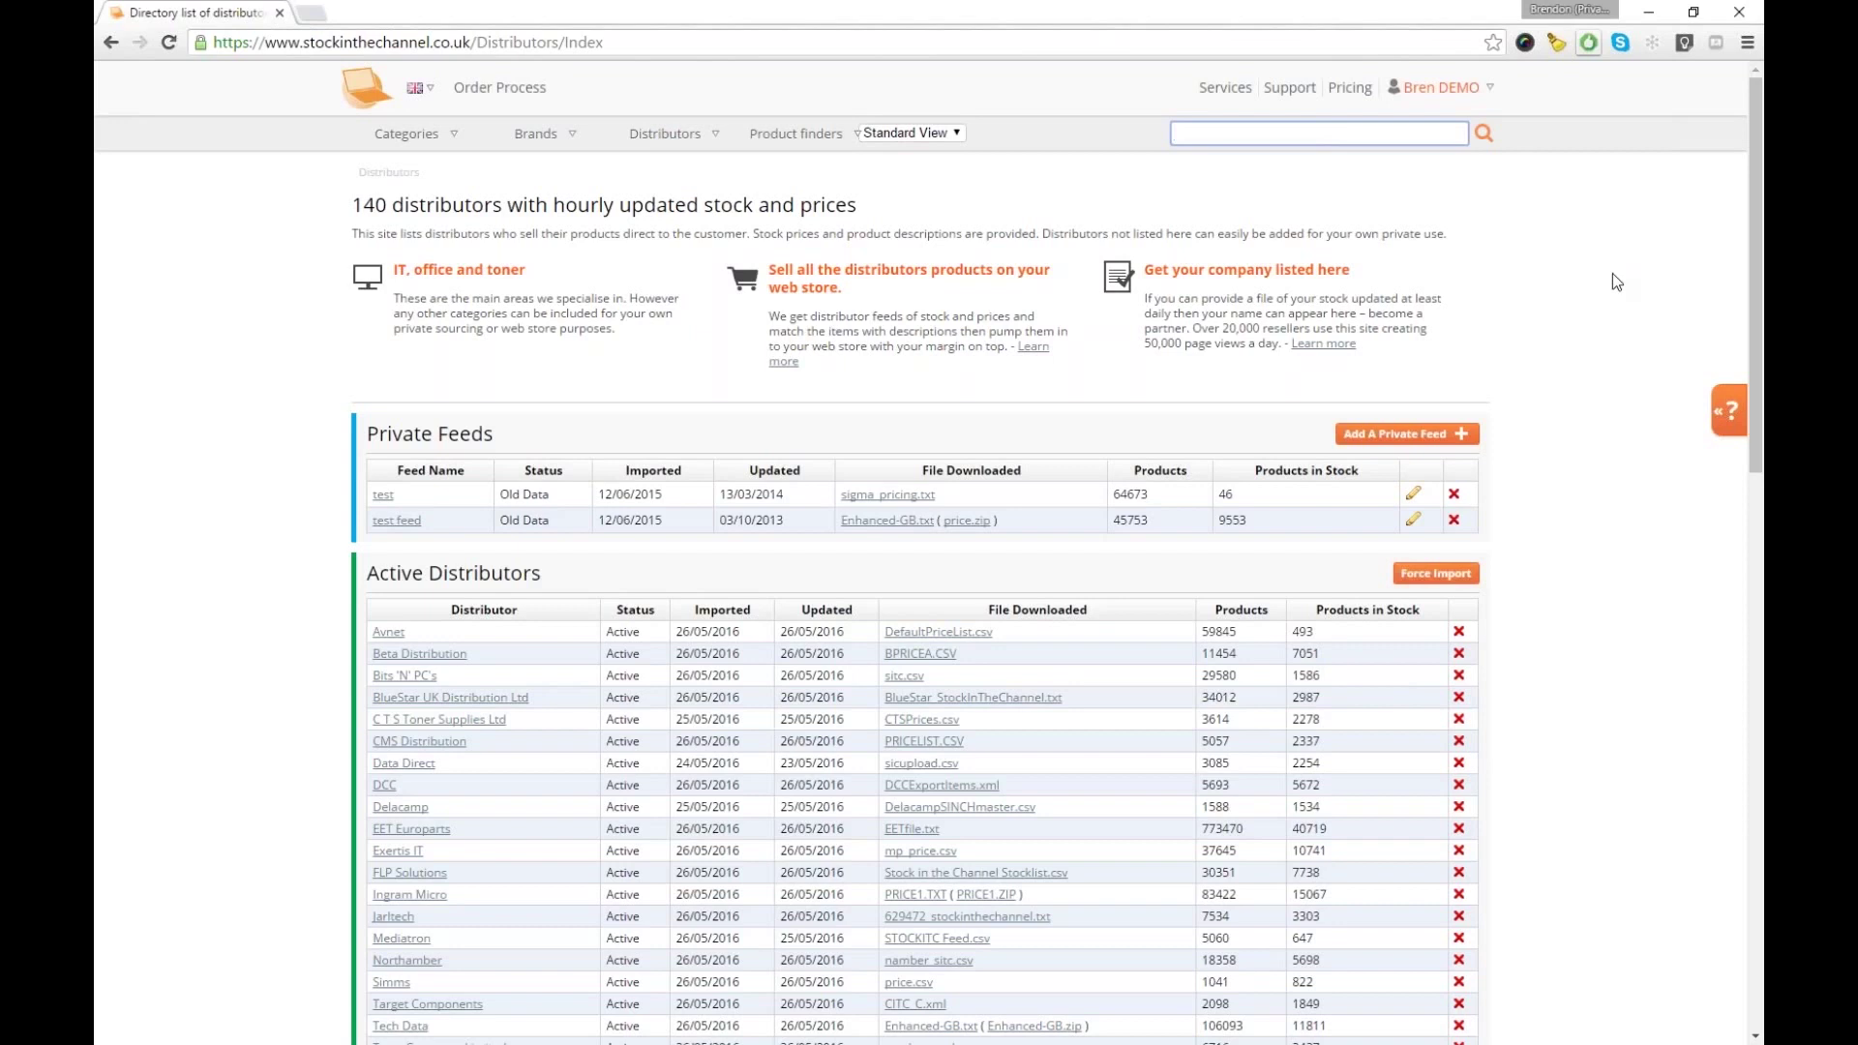
scroll(967, 302, "down", 1)
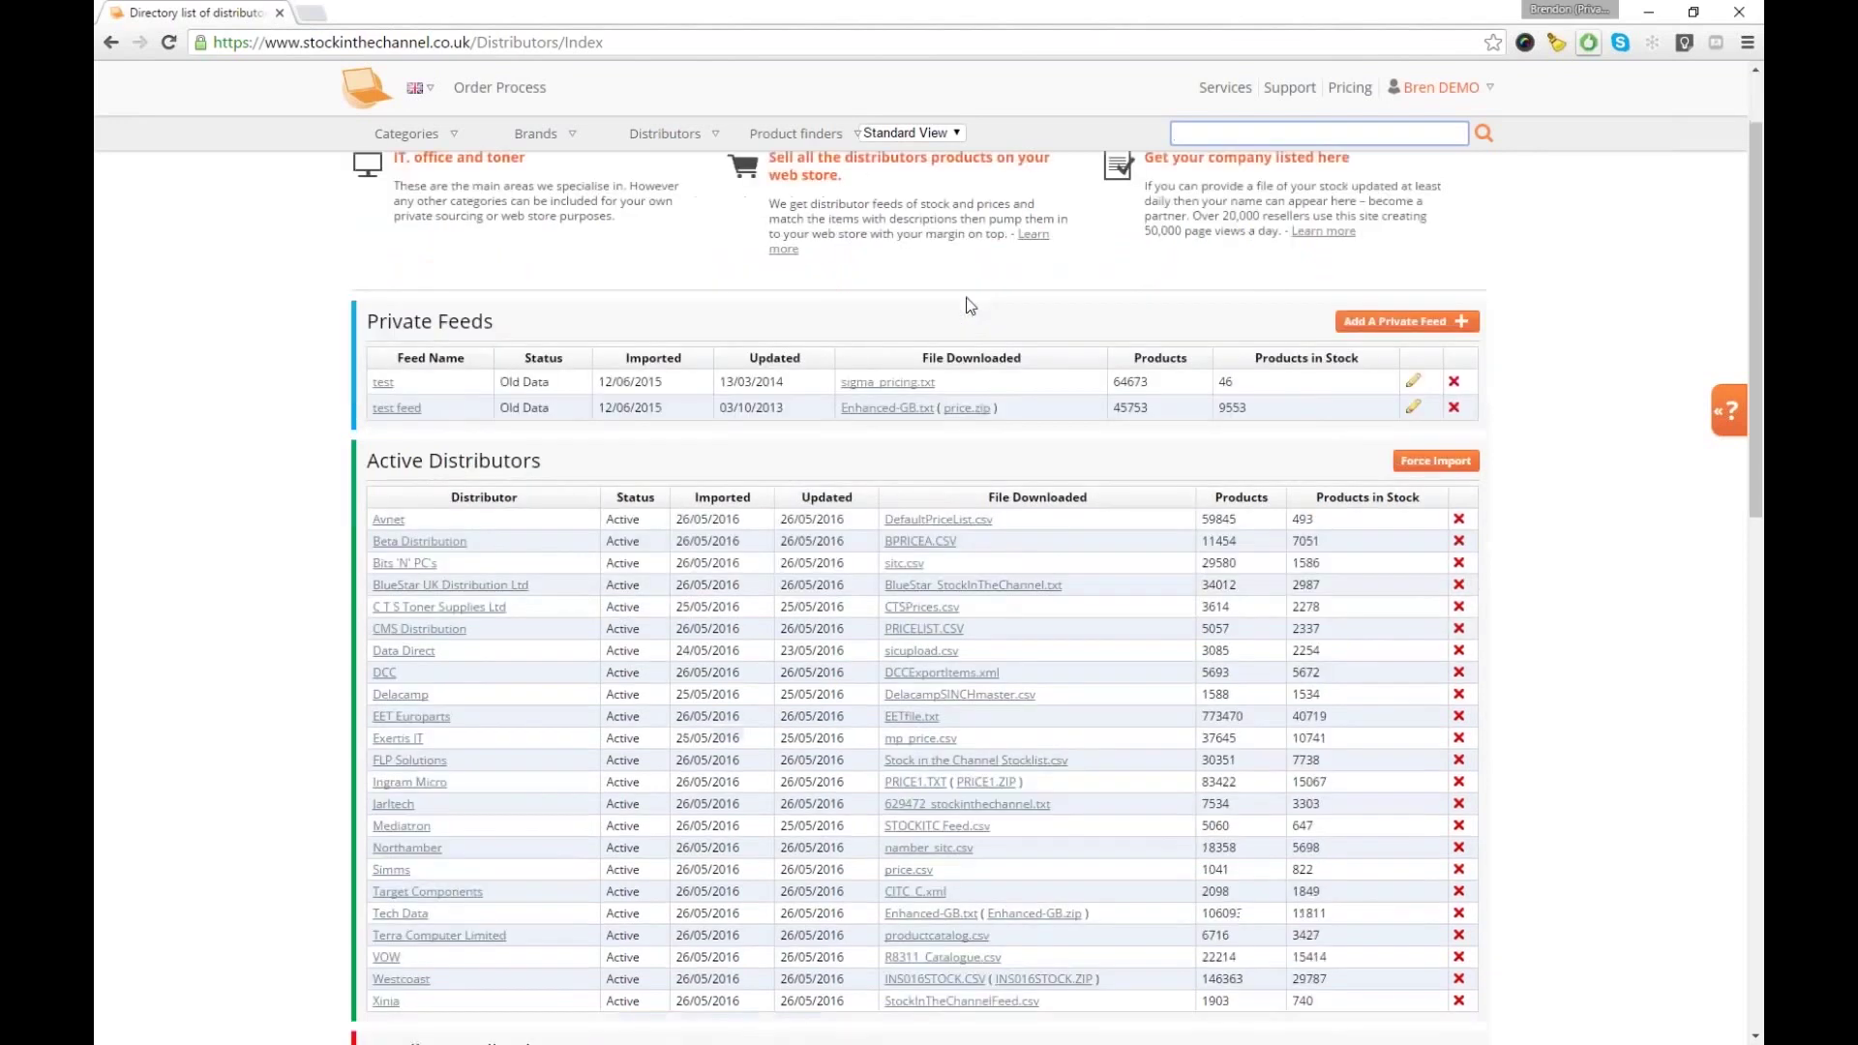
scroll(962, 306, "down", 6)
scroll(441, 604, "up", 2)
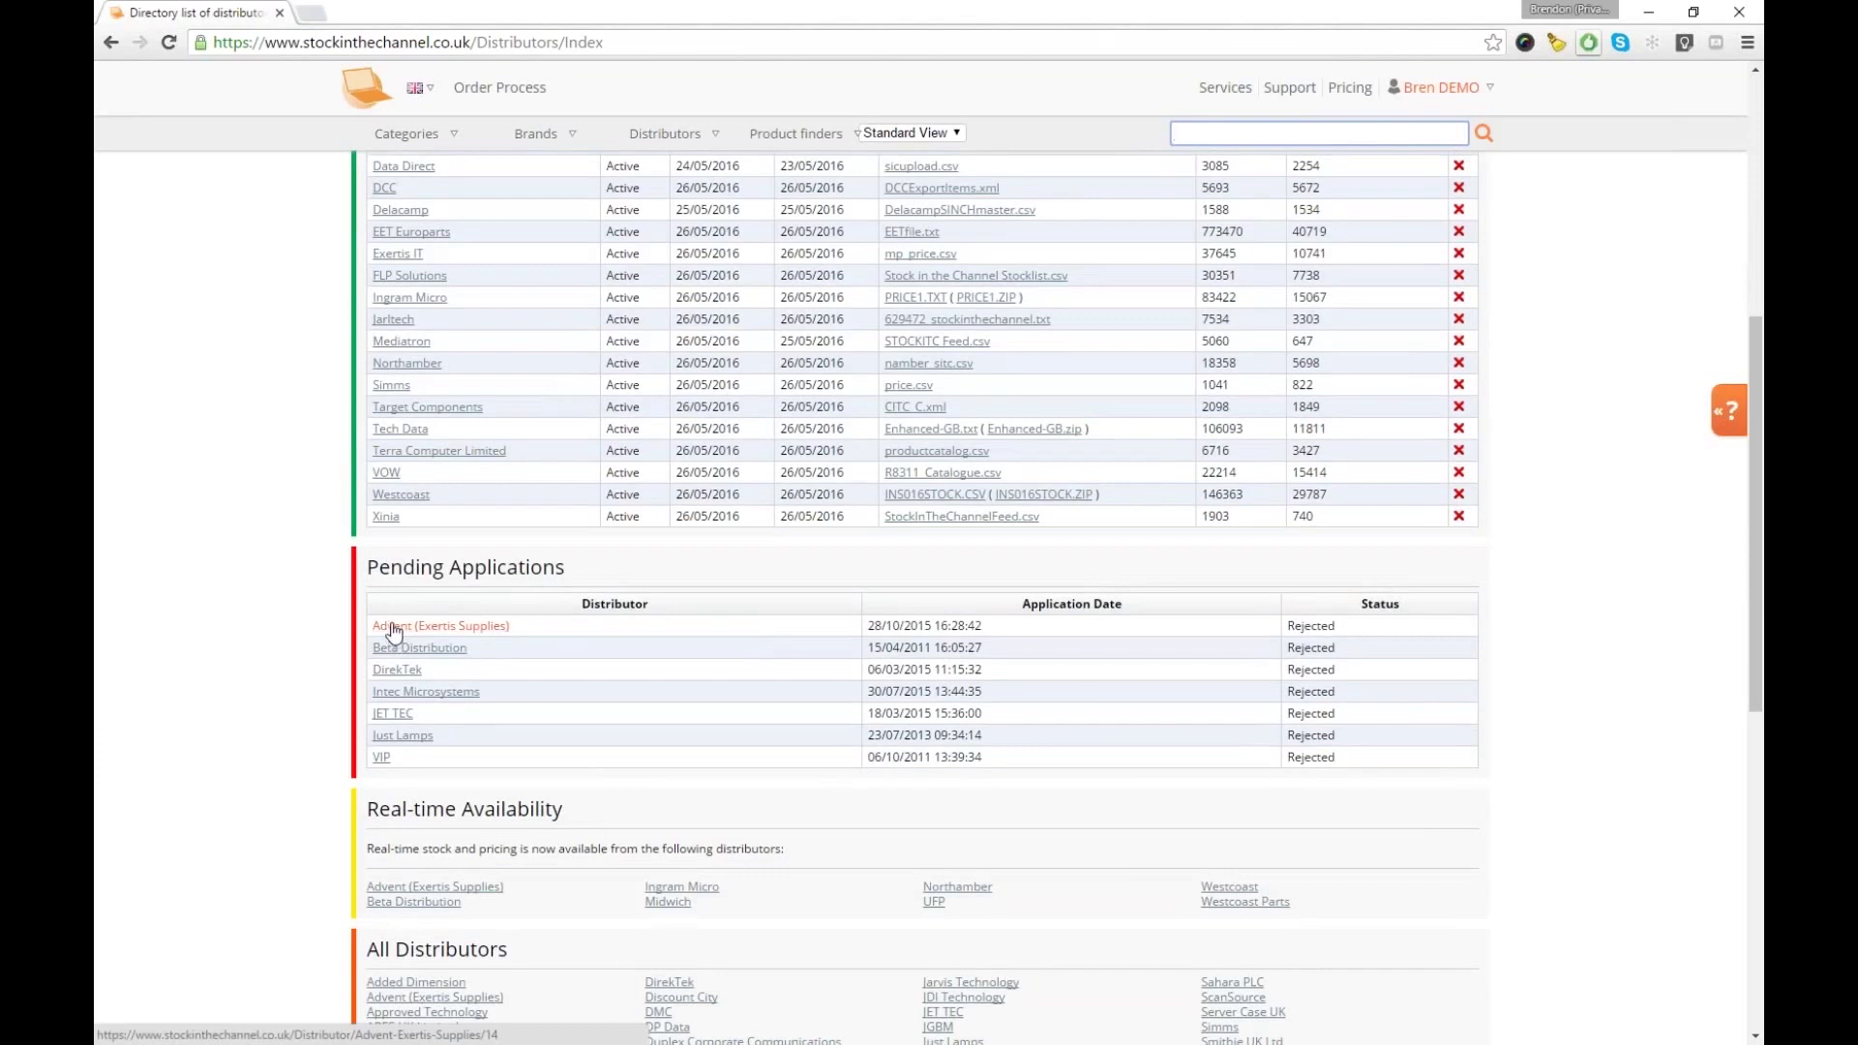
left_click_drag(367, 567, 500, 567)
left_click(582, 566)
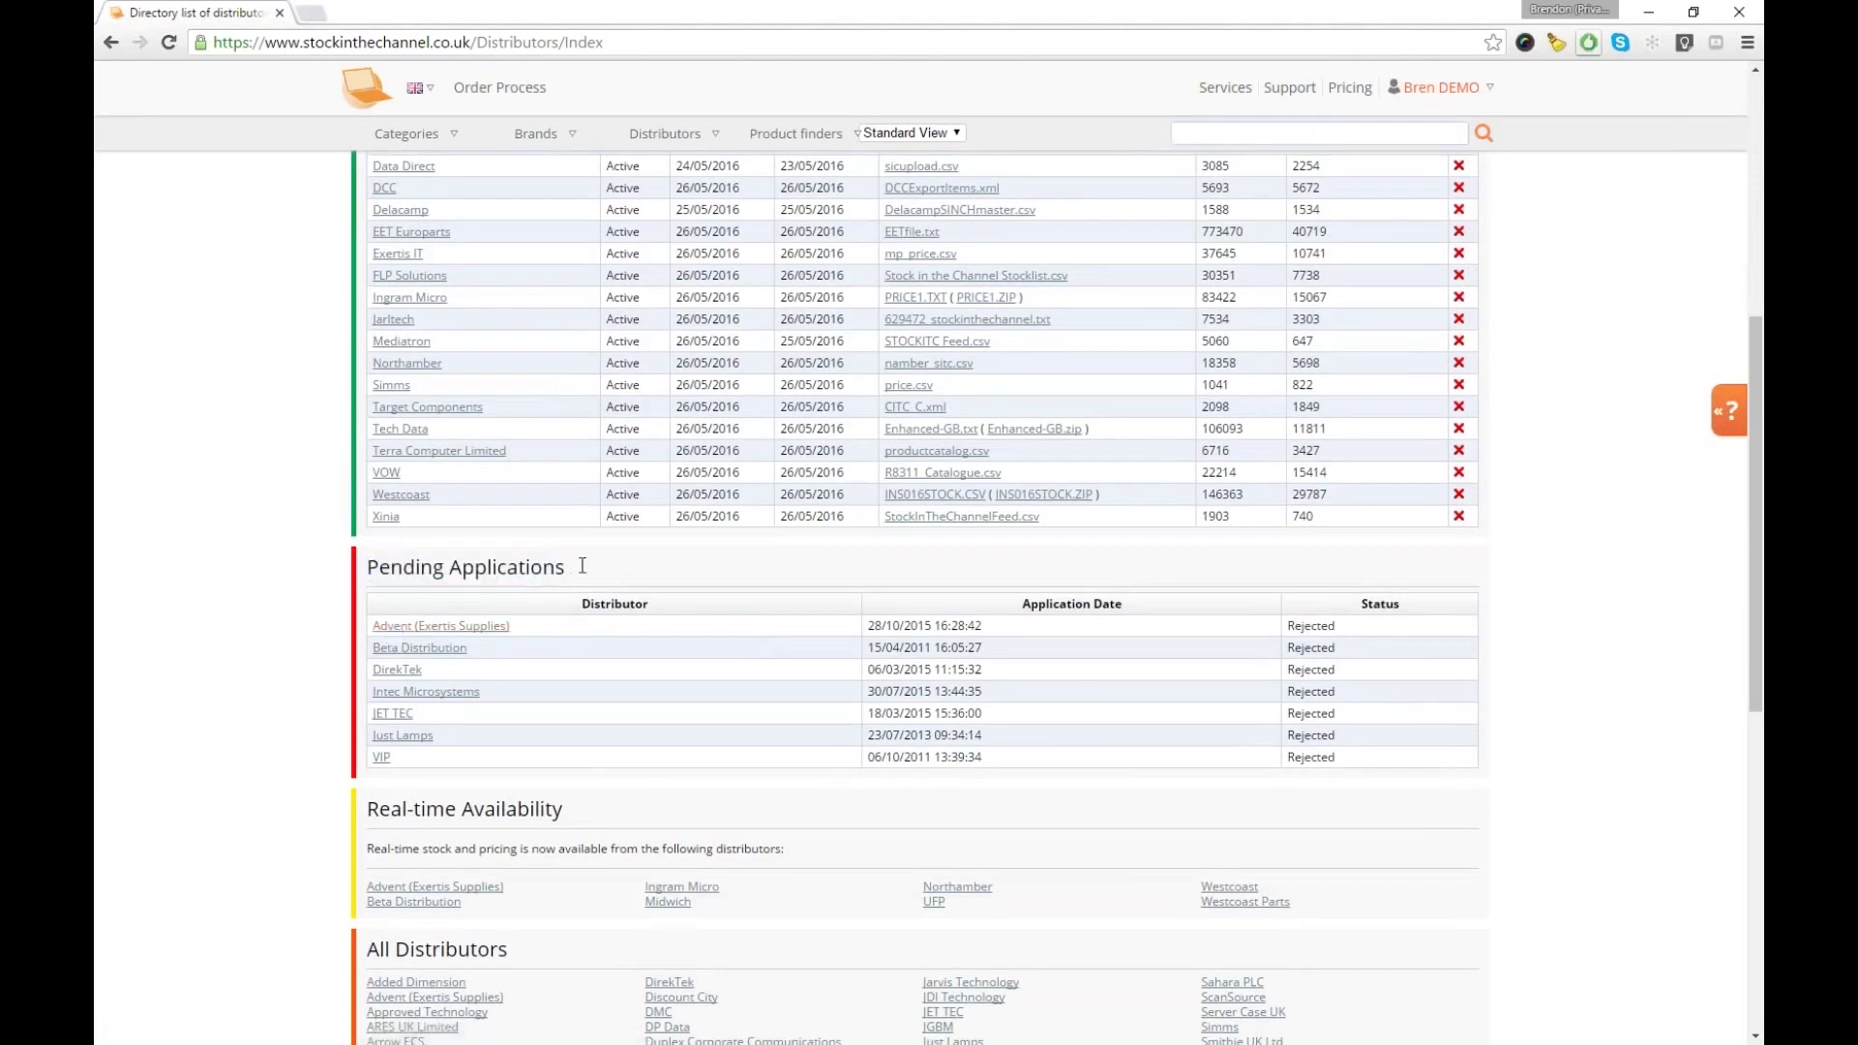
triple_click(570, 571)
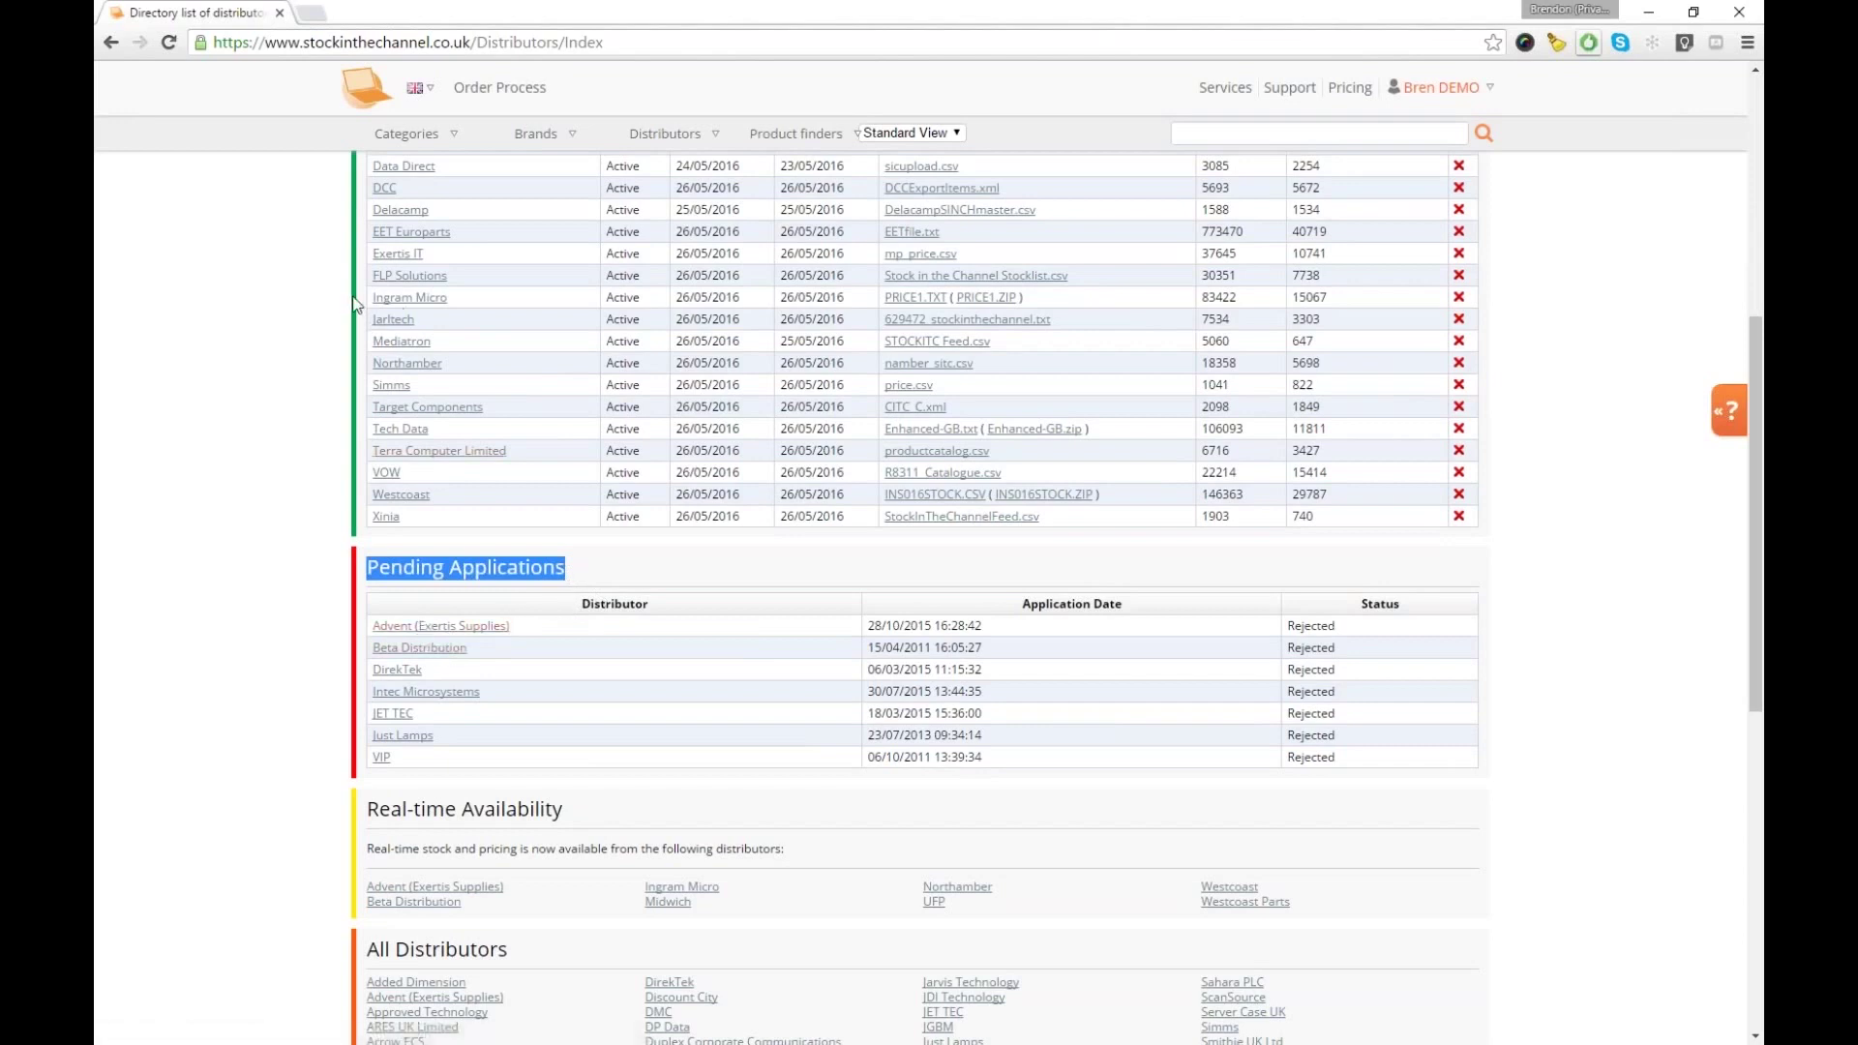
Examine the active distributors' imported and updated dates, and look through the All Distributors directory
scroll(1499, 544, "up", 4)
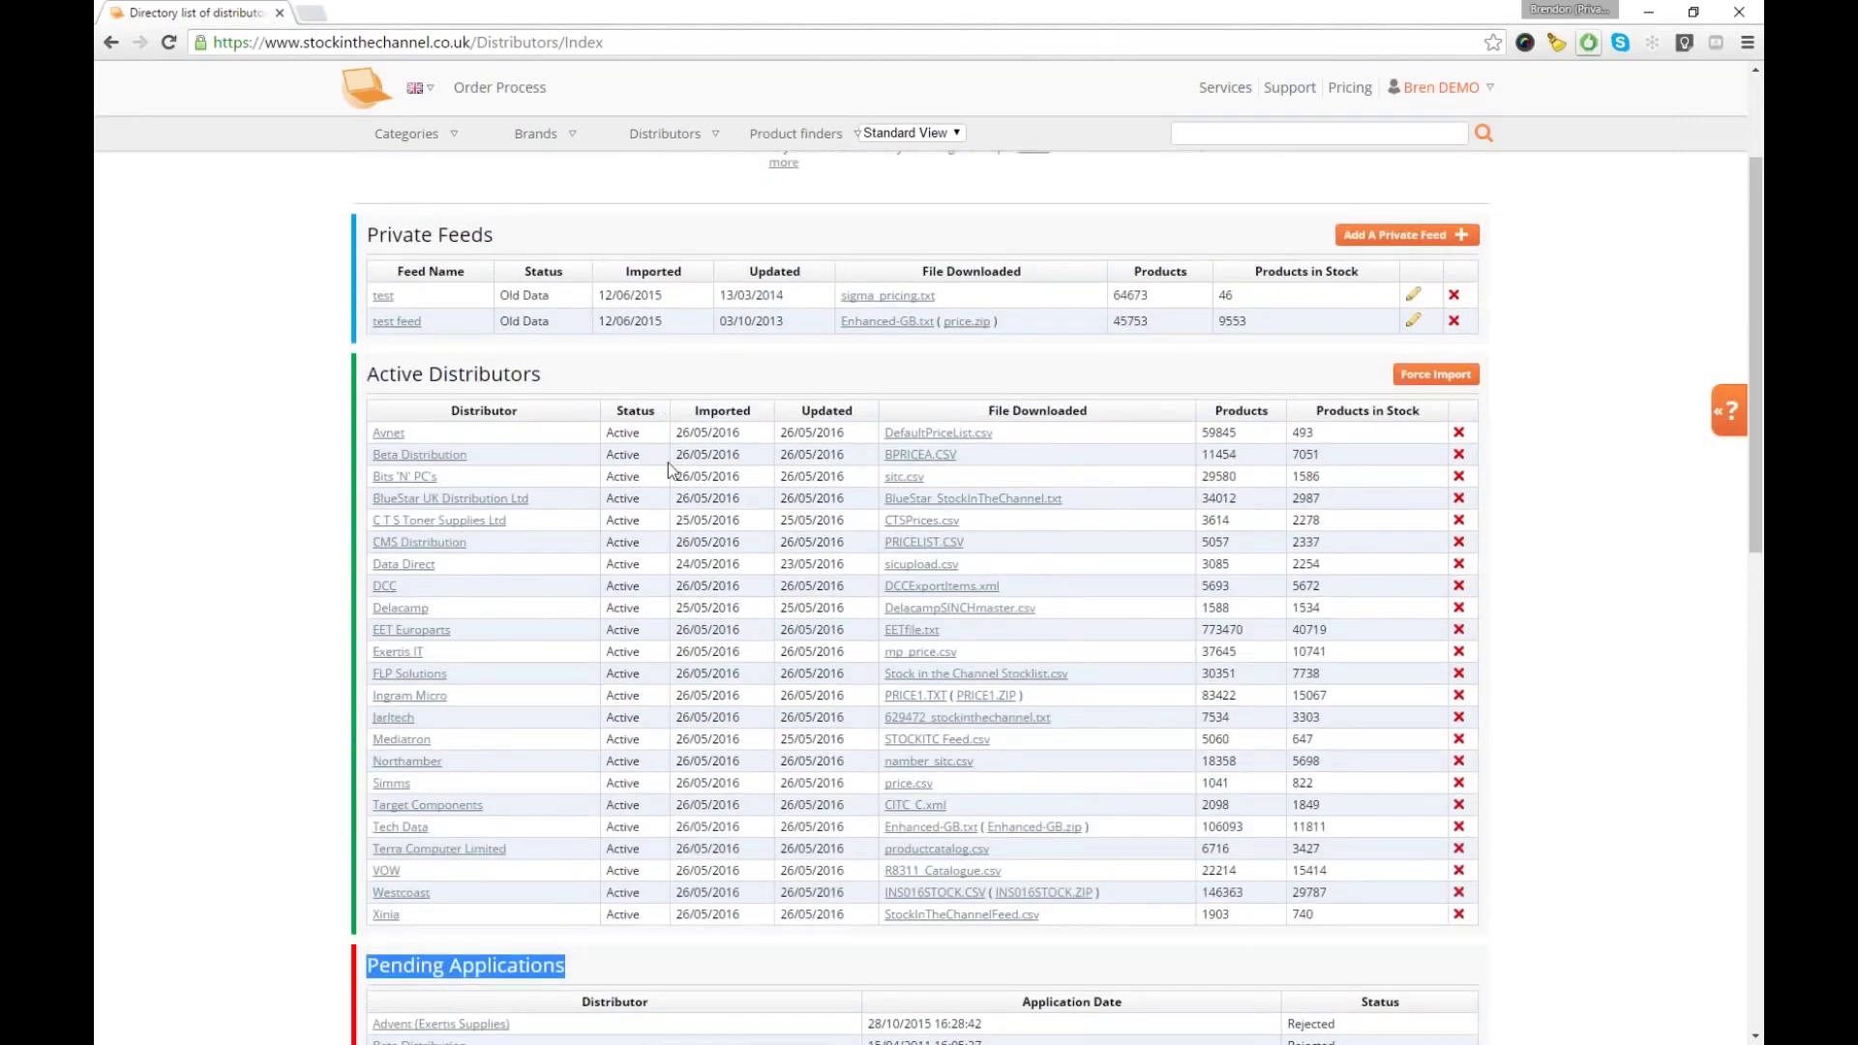
mouse_move(696, 474)
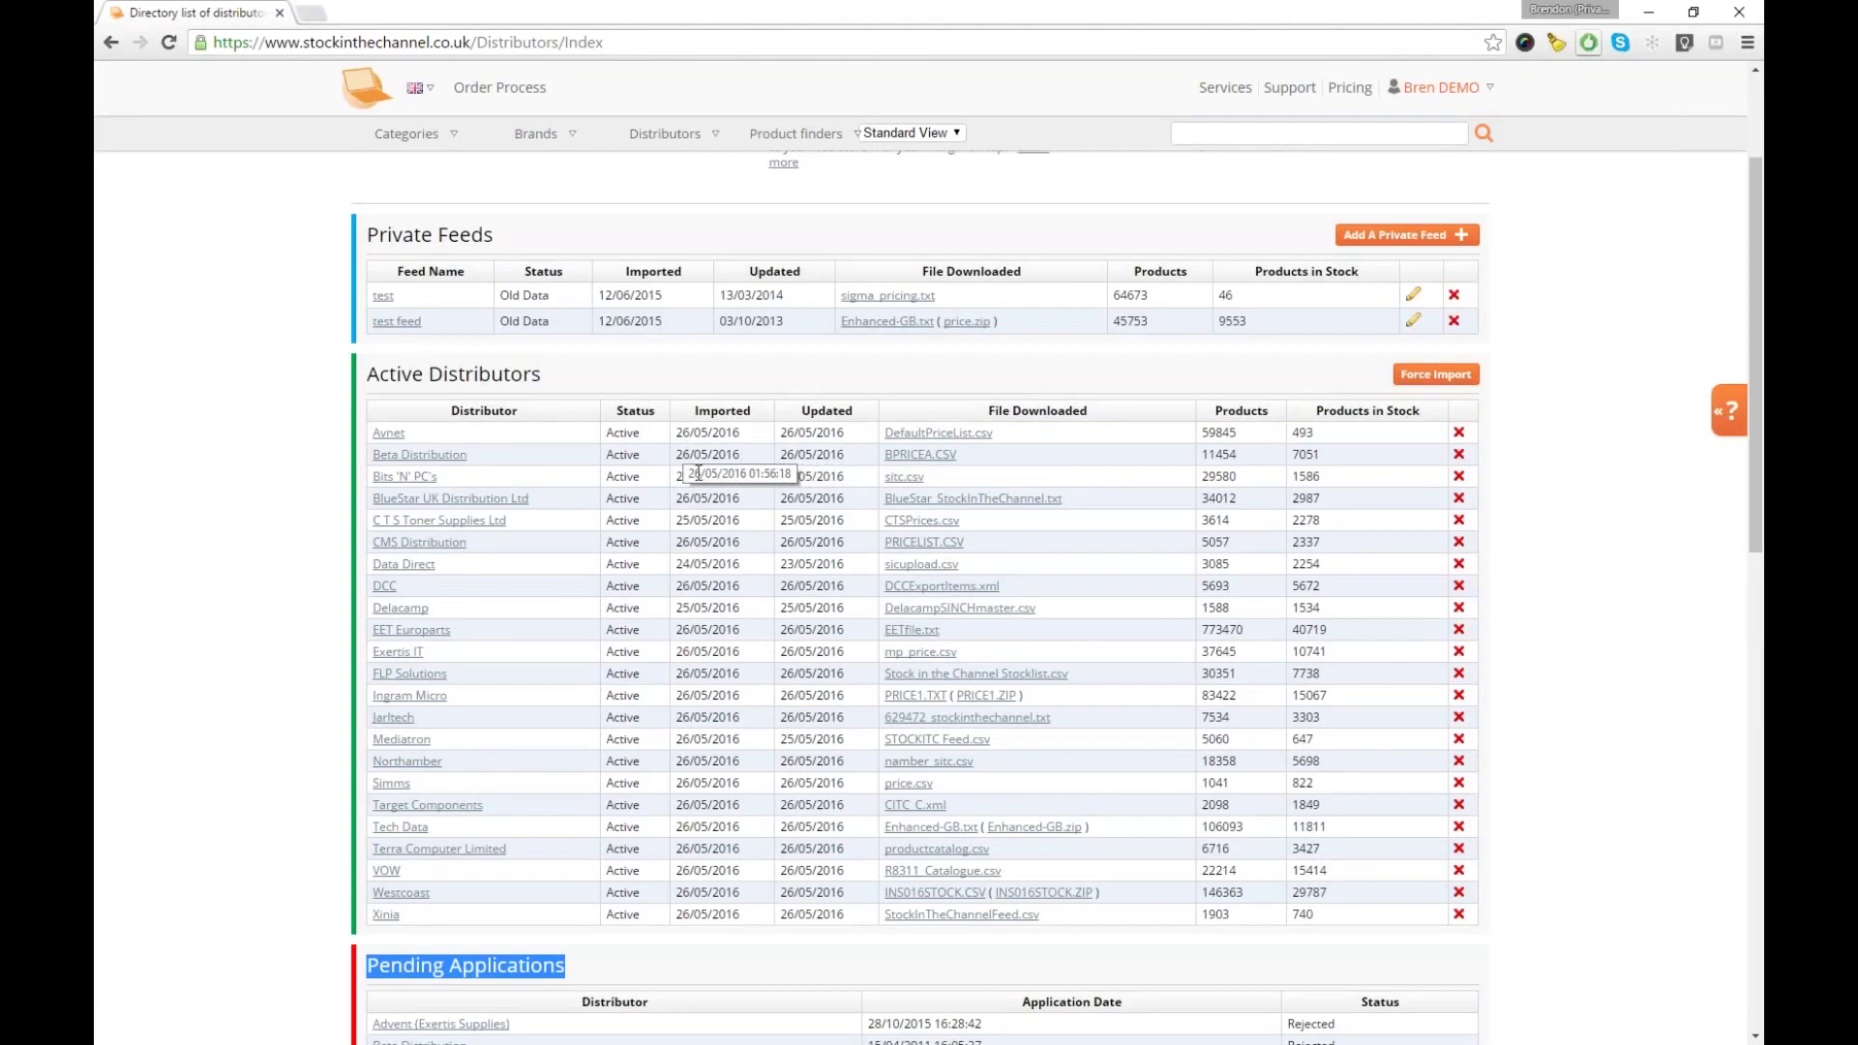
mouse_move(724, 431)
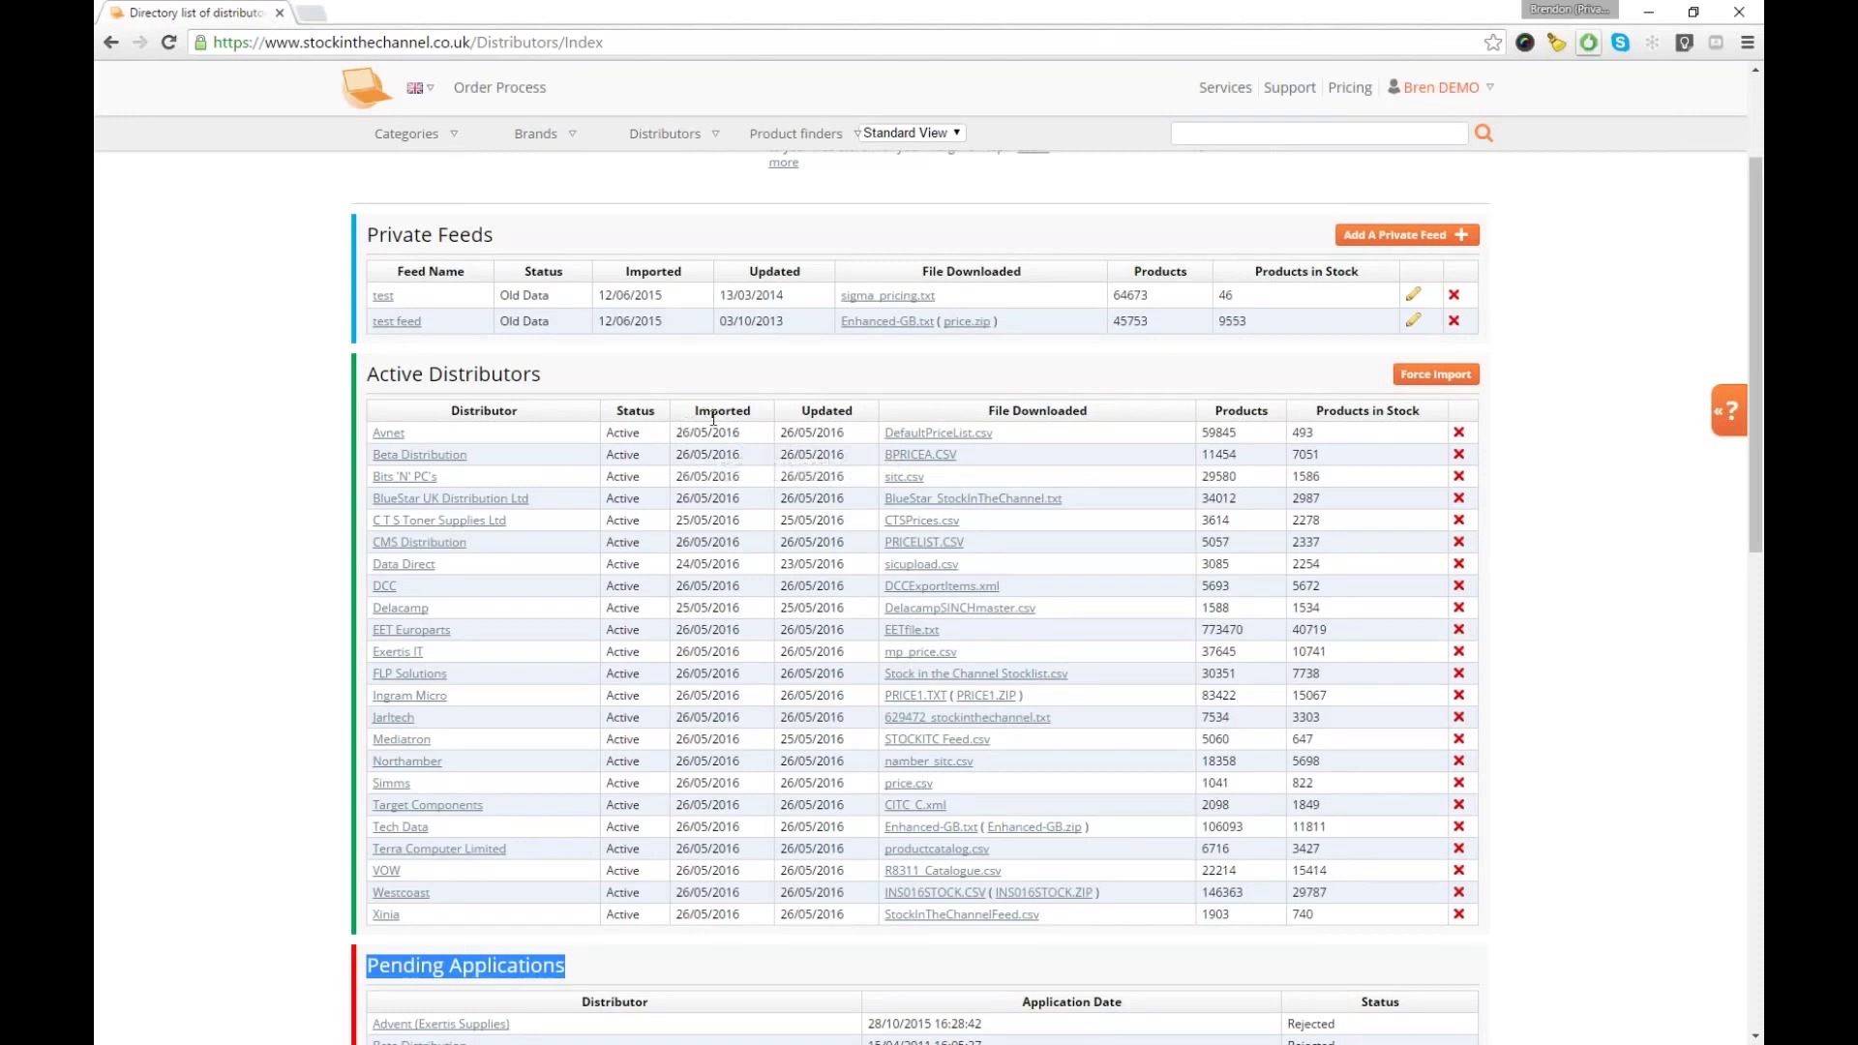
left_click(806, 414)
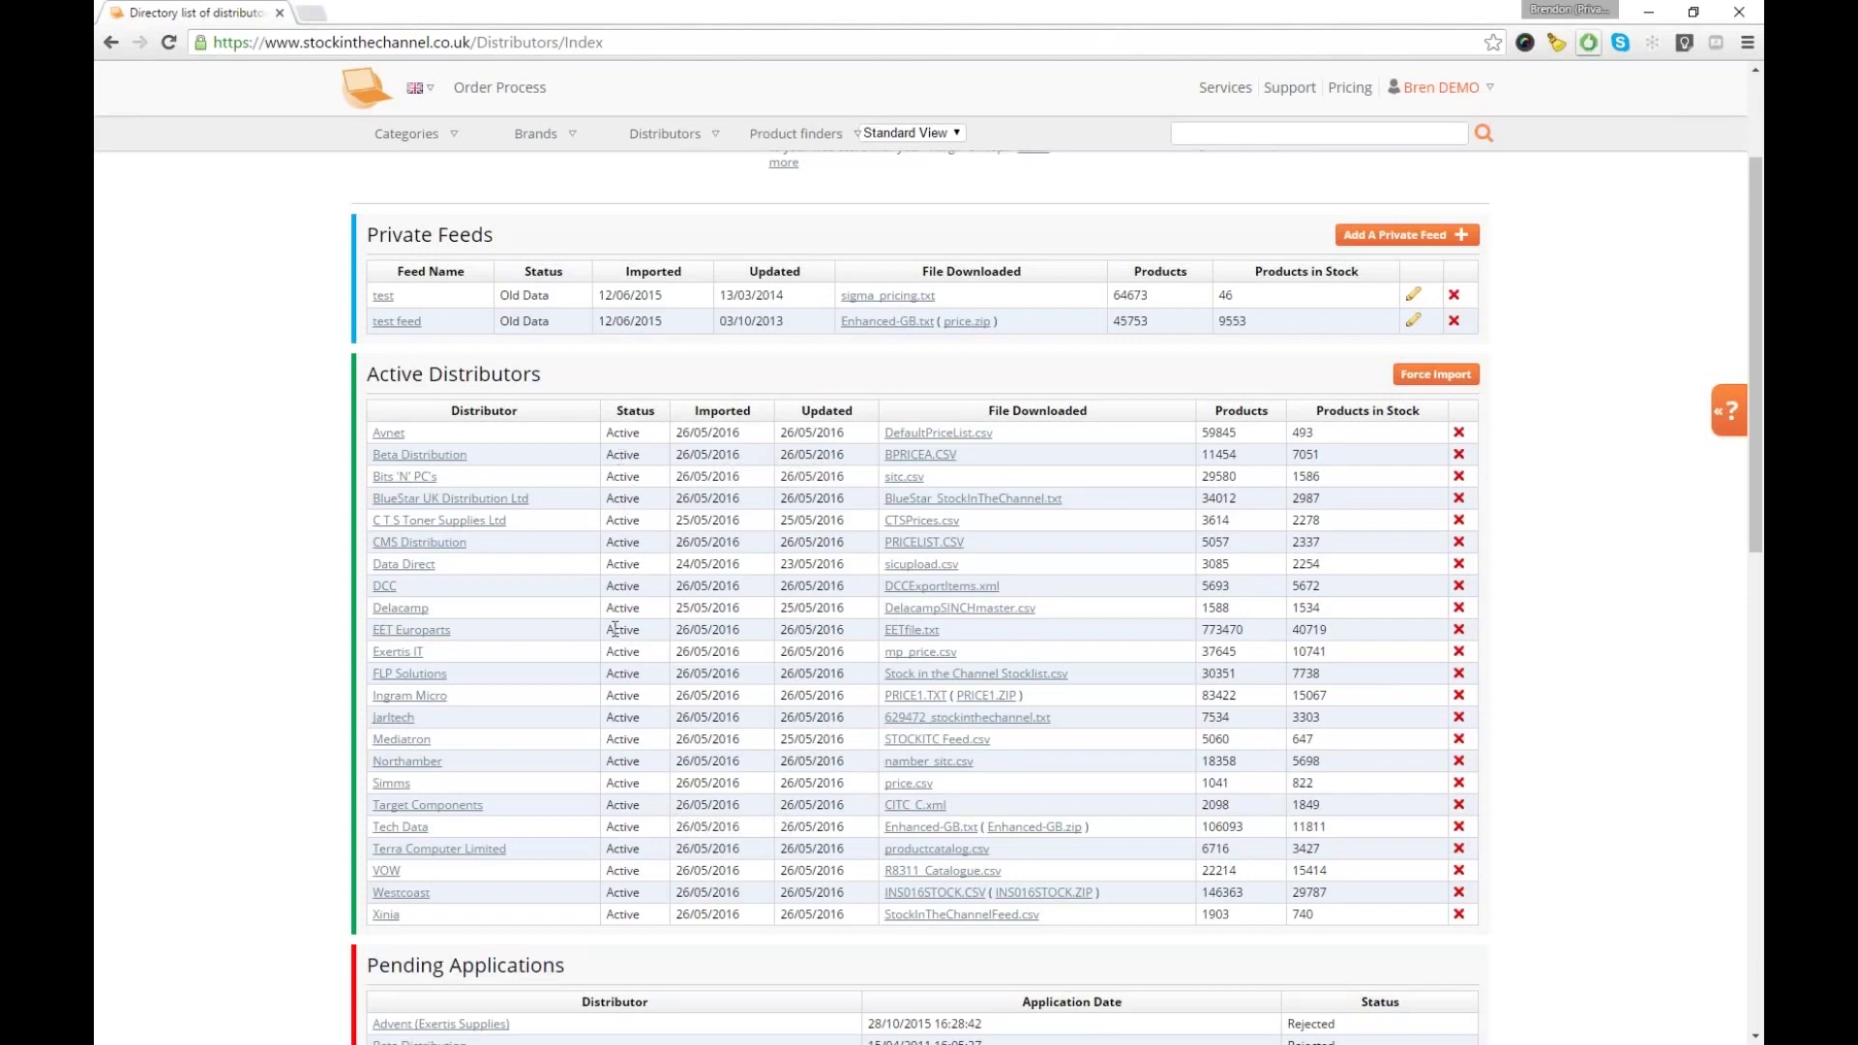
mouse_move(801, 651)
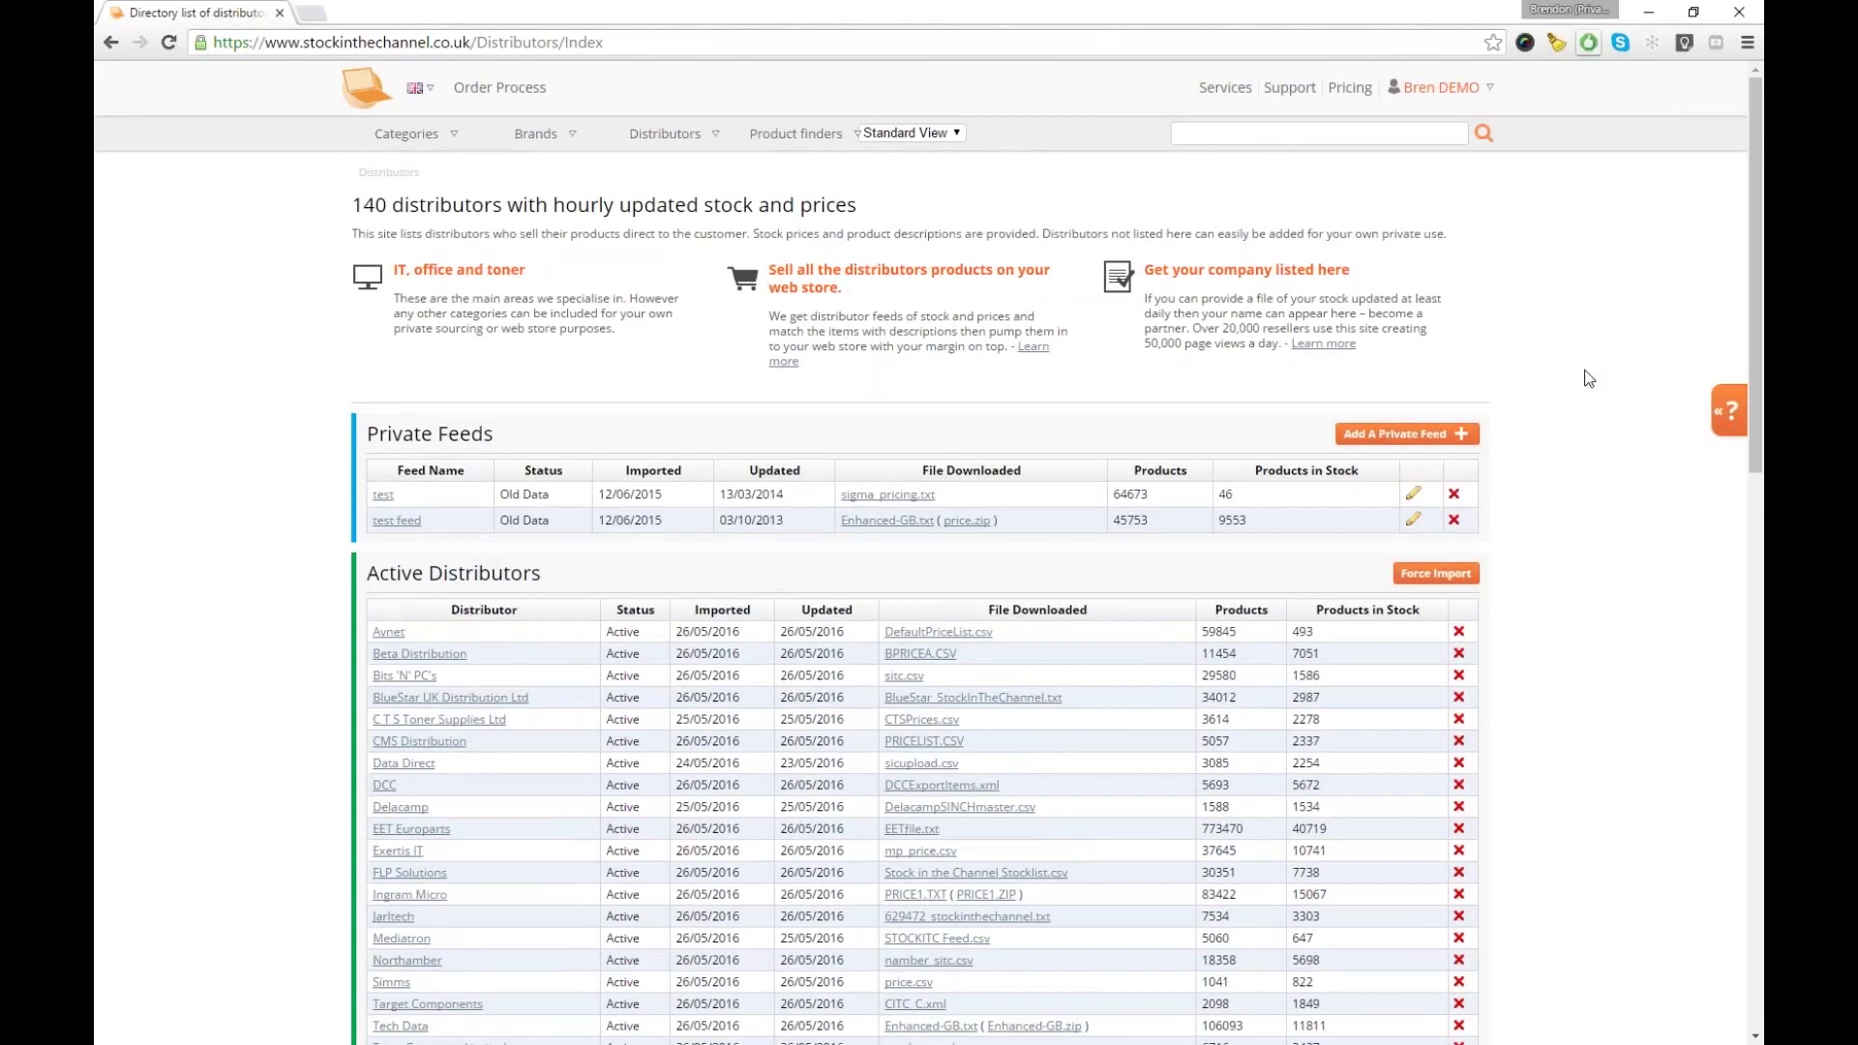
scroll(1588, 378, "down", 10)
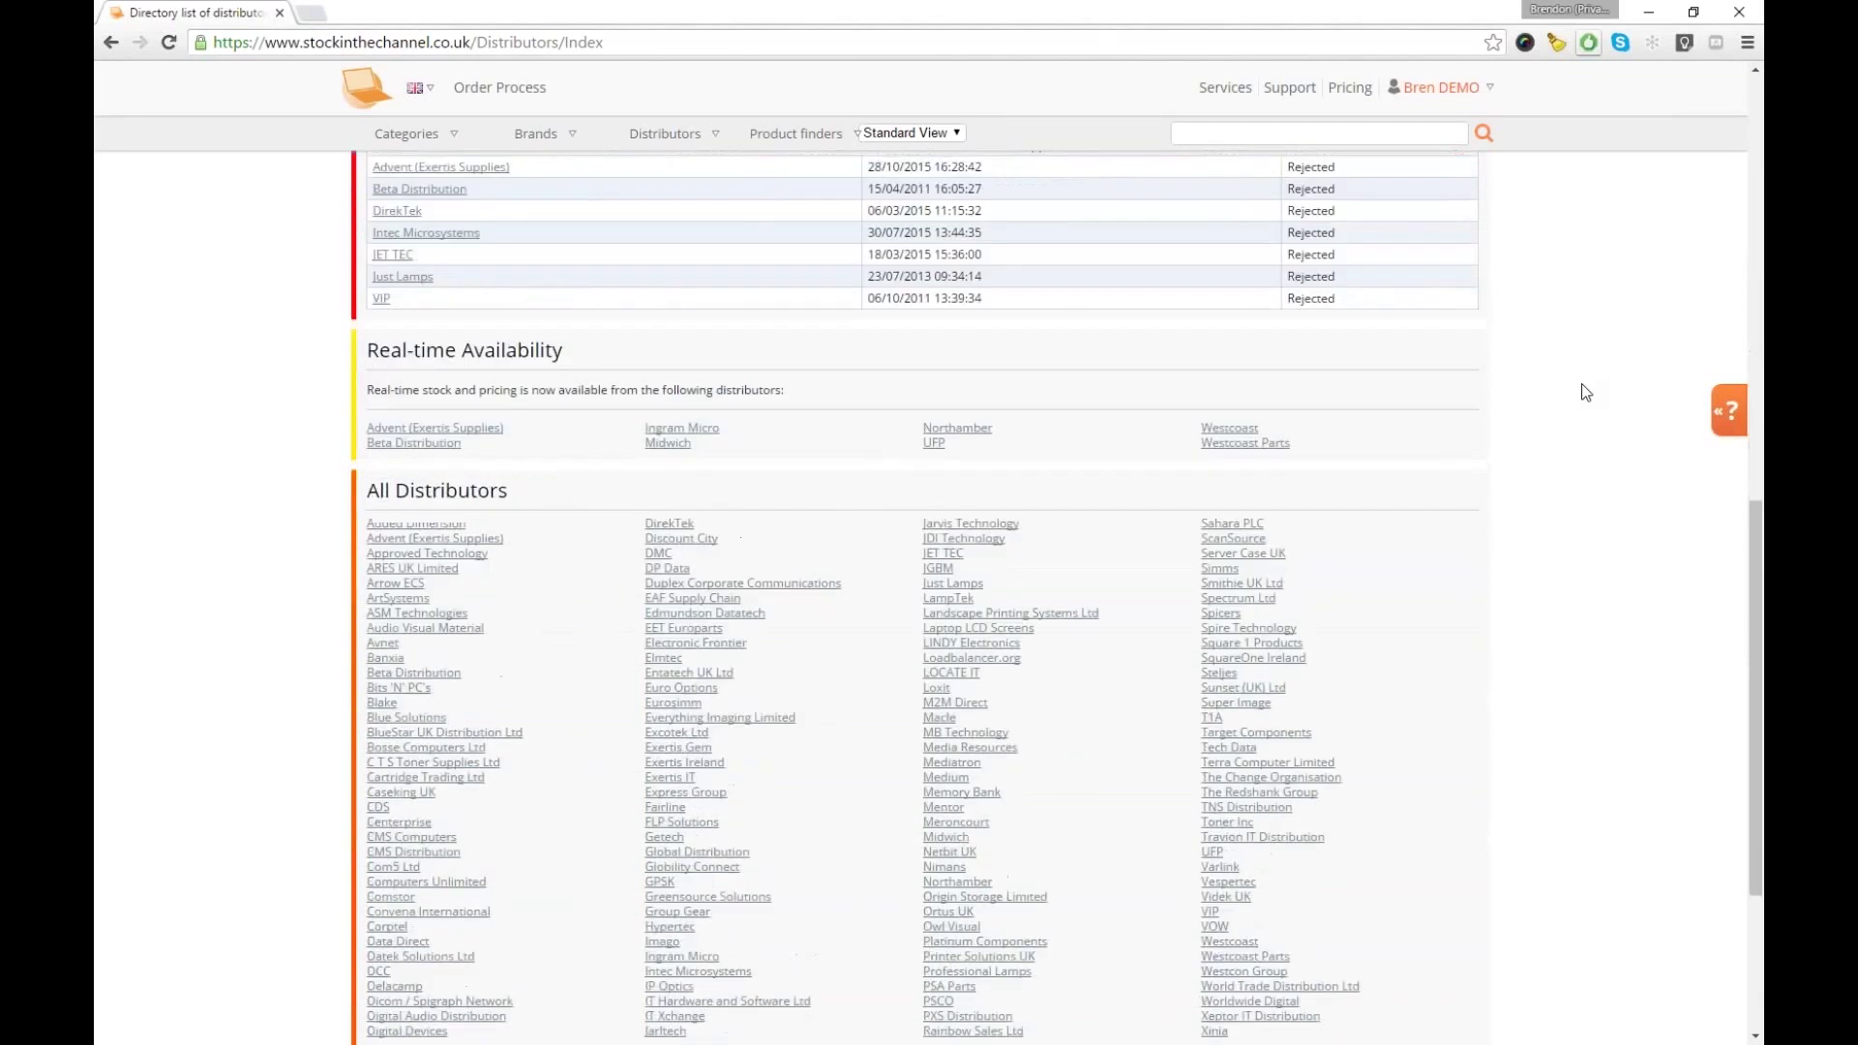
scroll(1581, 383, "down", 2)
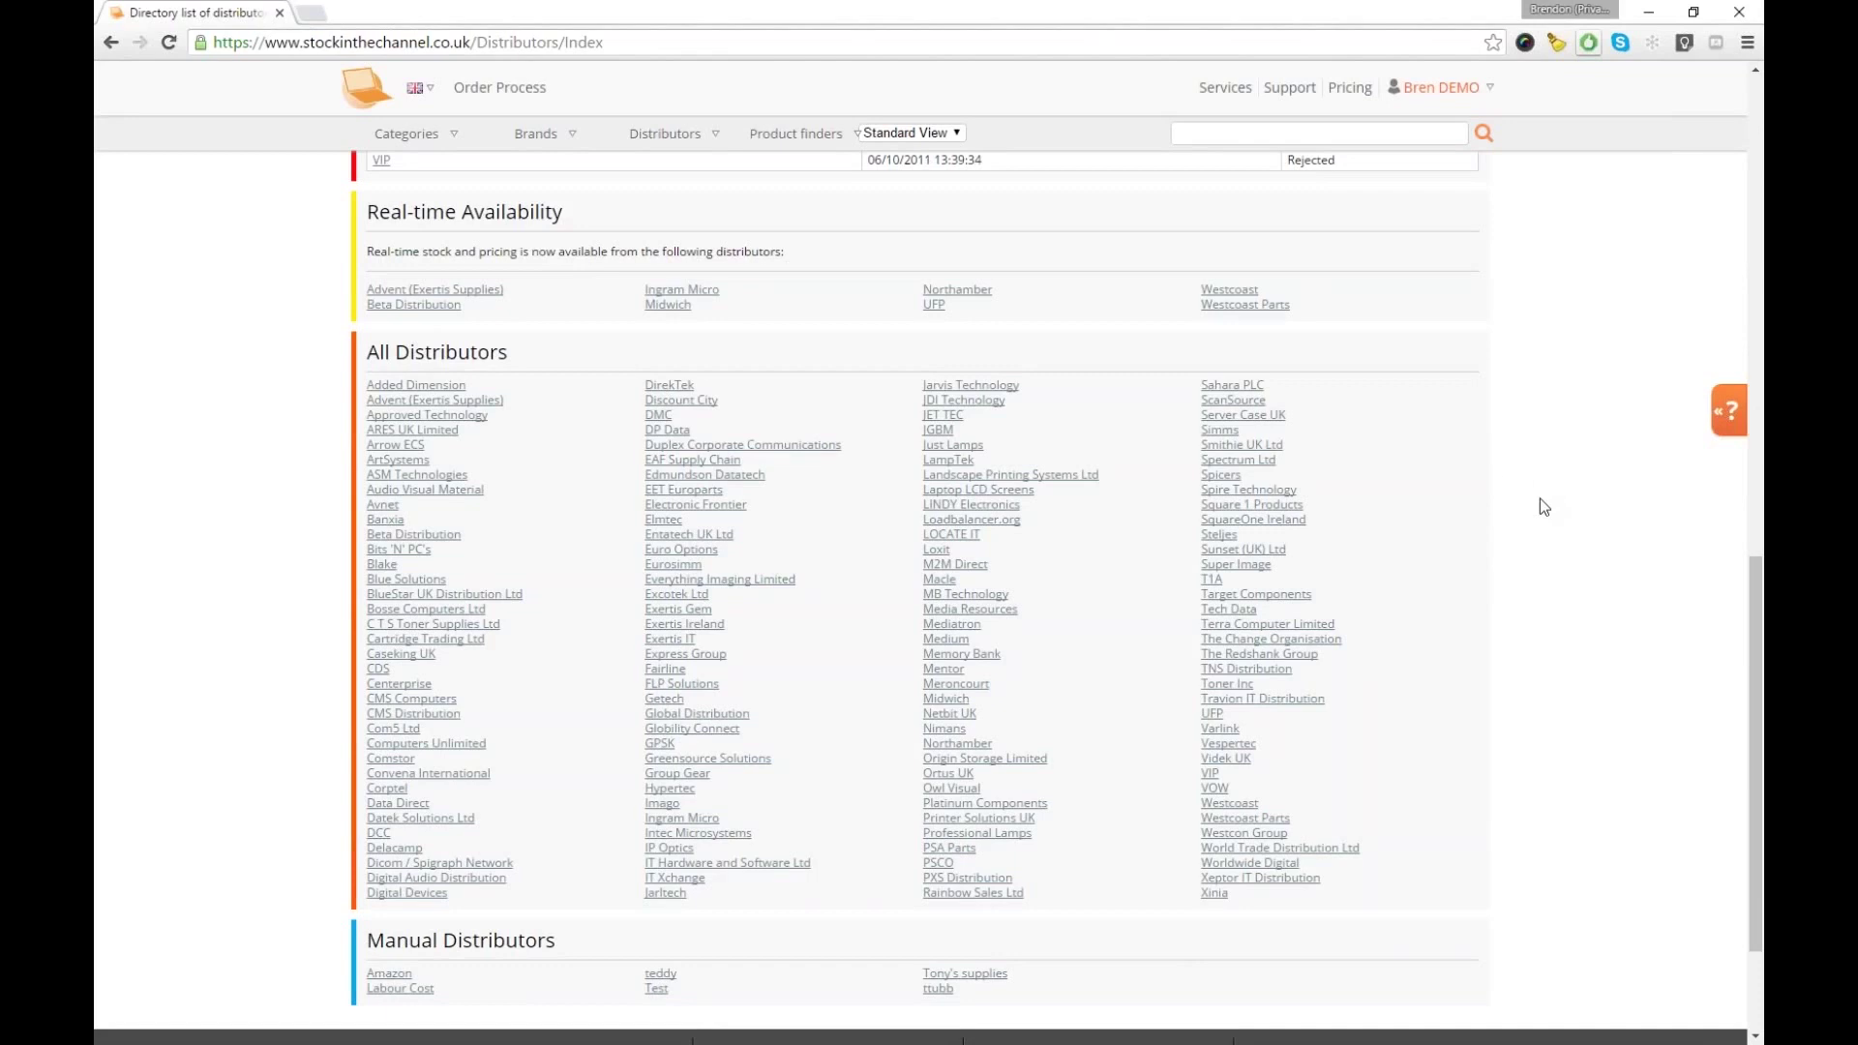
scroll(1540, 499, "up", 5)
scroll(1541, 497, "up", 7)
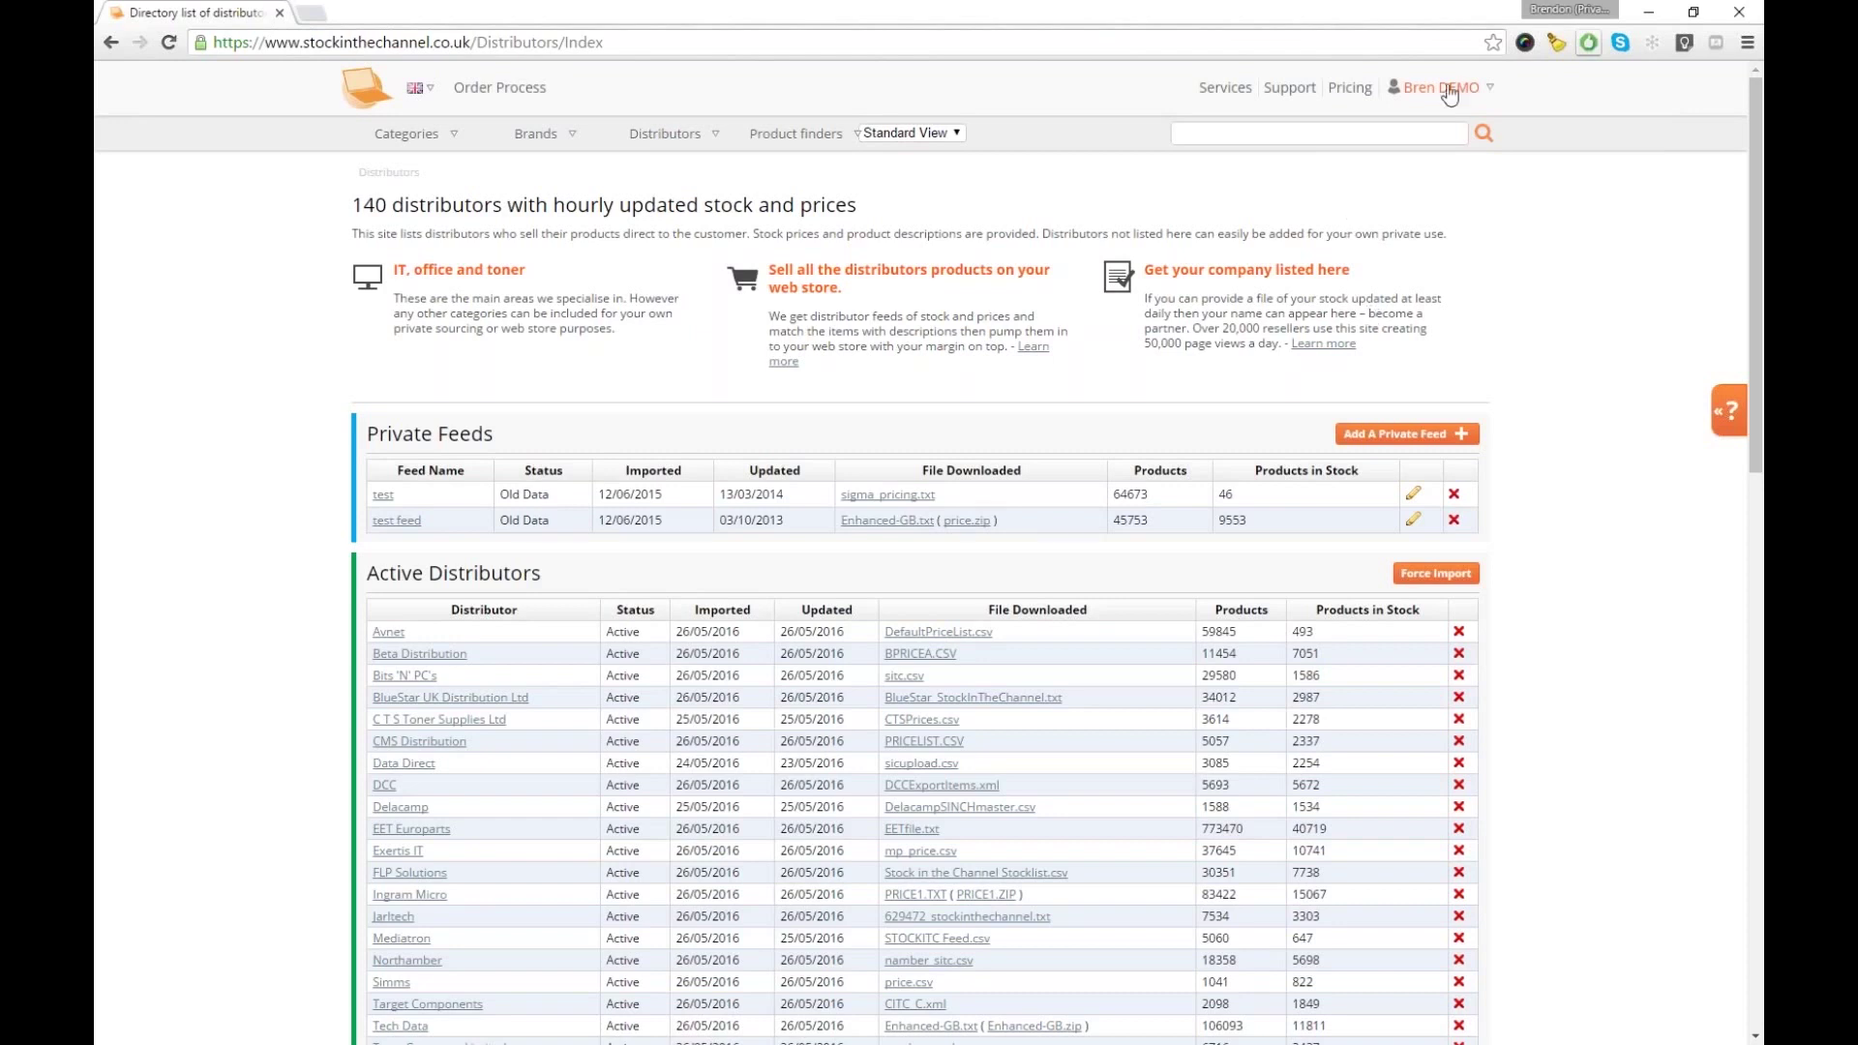
Go to the account's User Manager and open the user with the Quote Tool User type for editing
mouse_move(1442, 89)
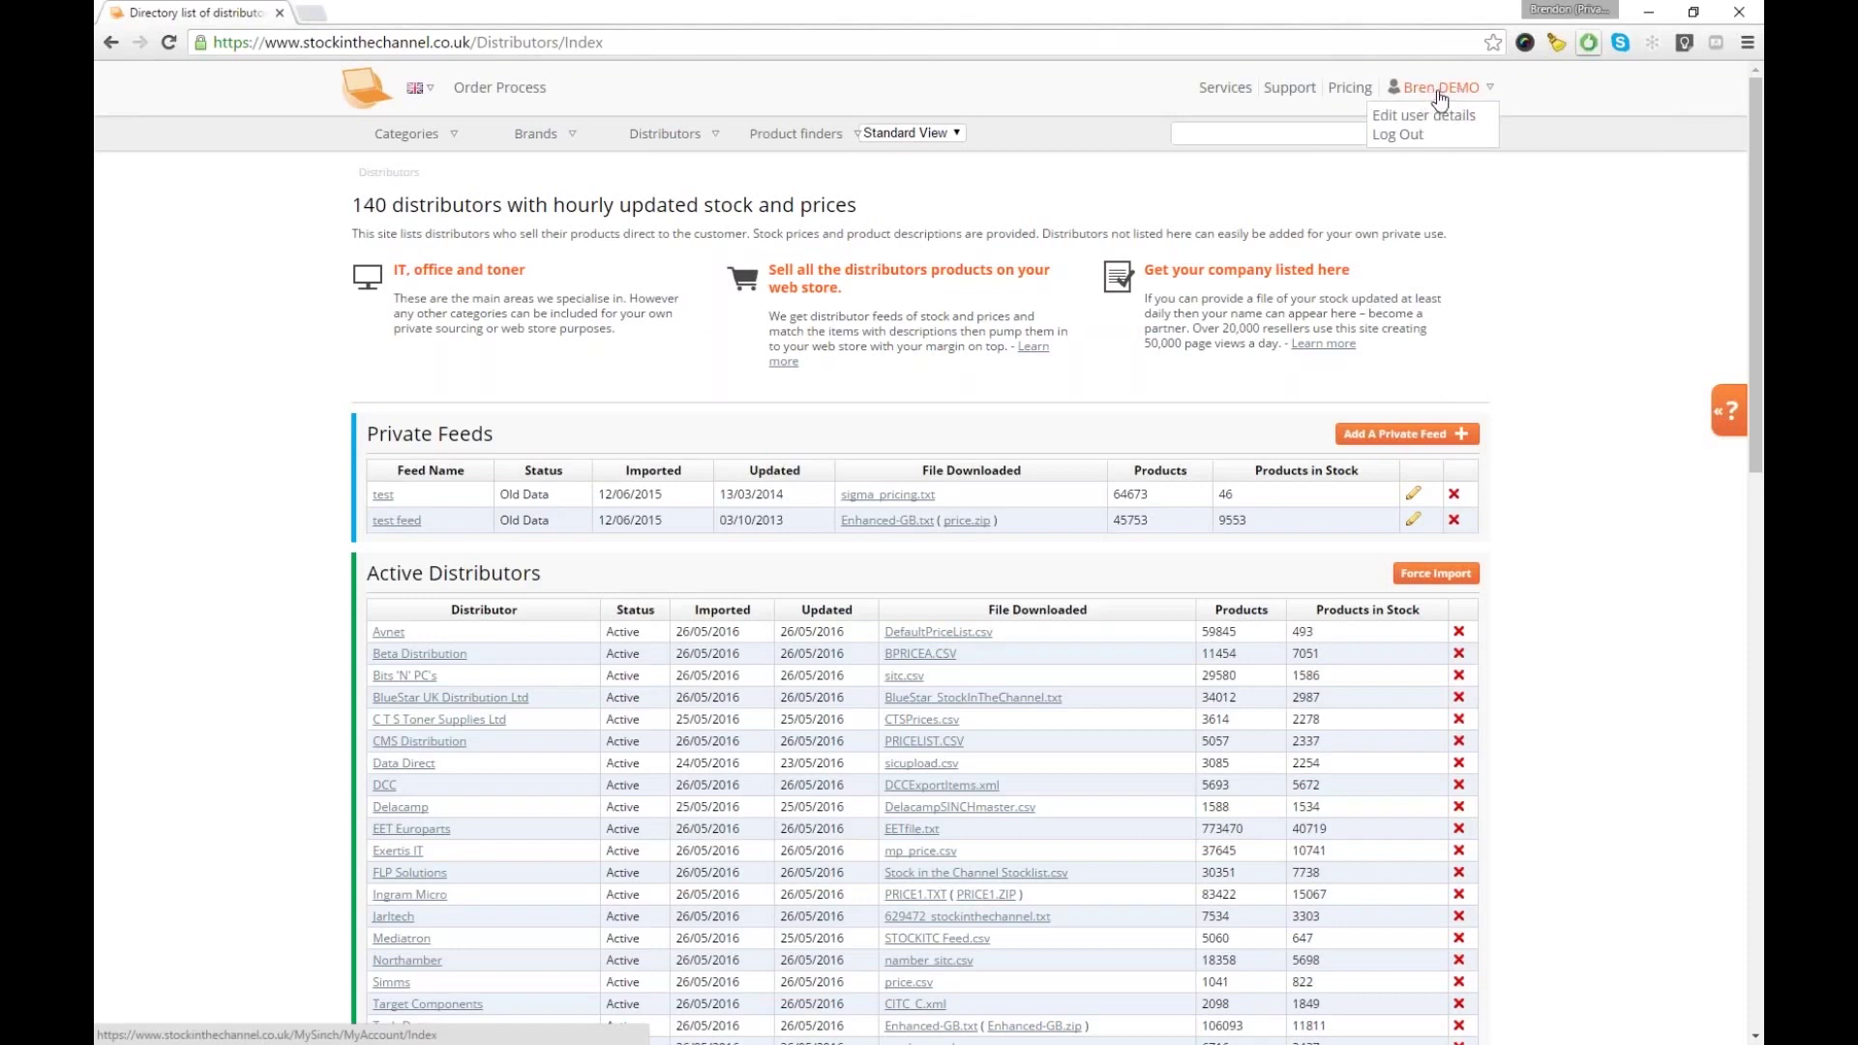
left_click(1439, 92)
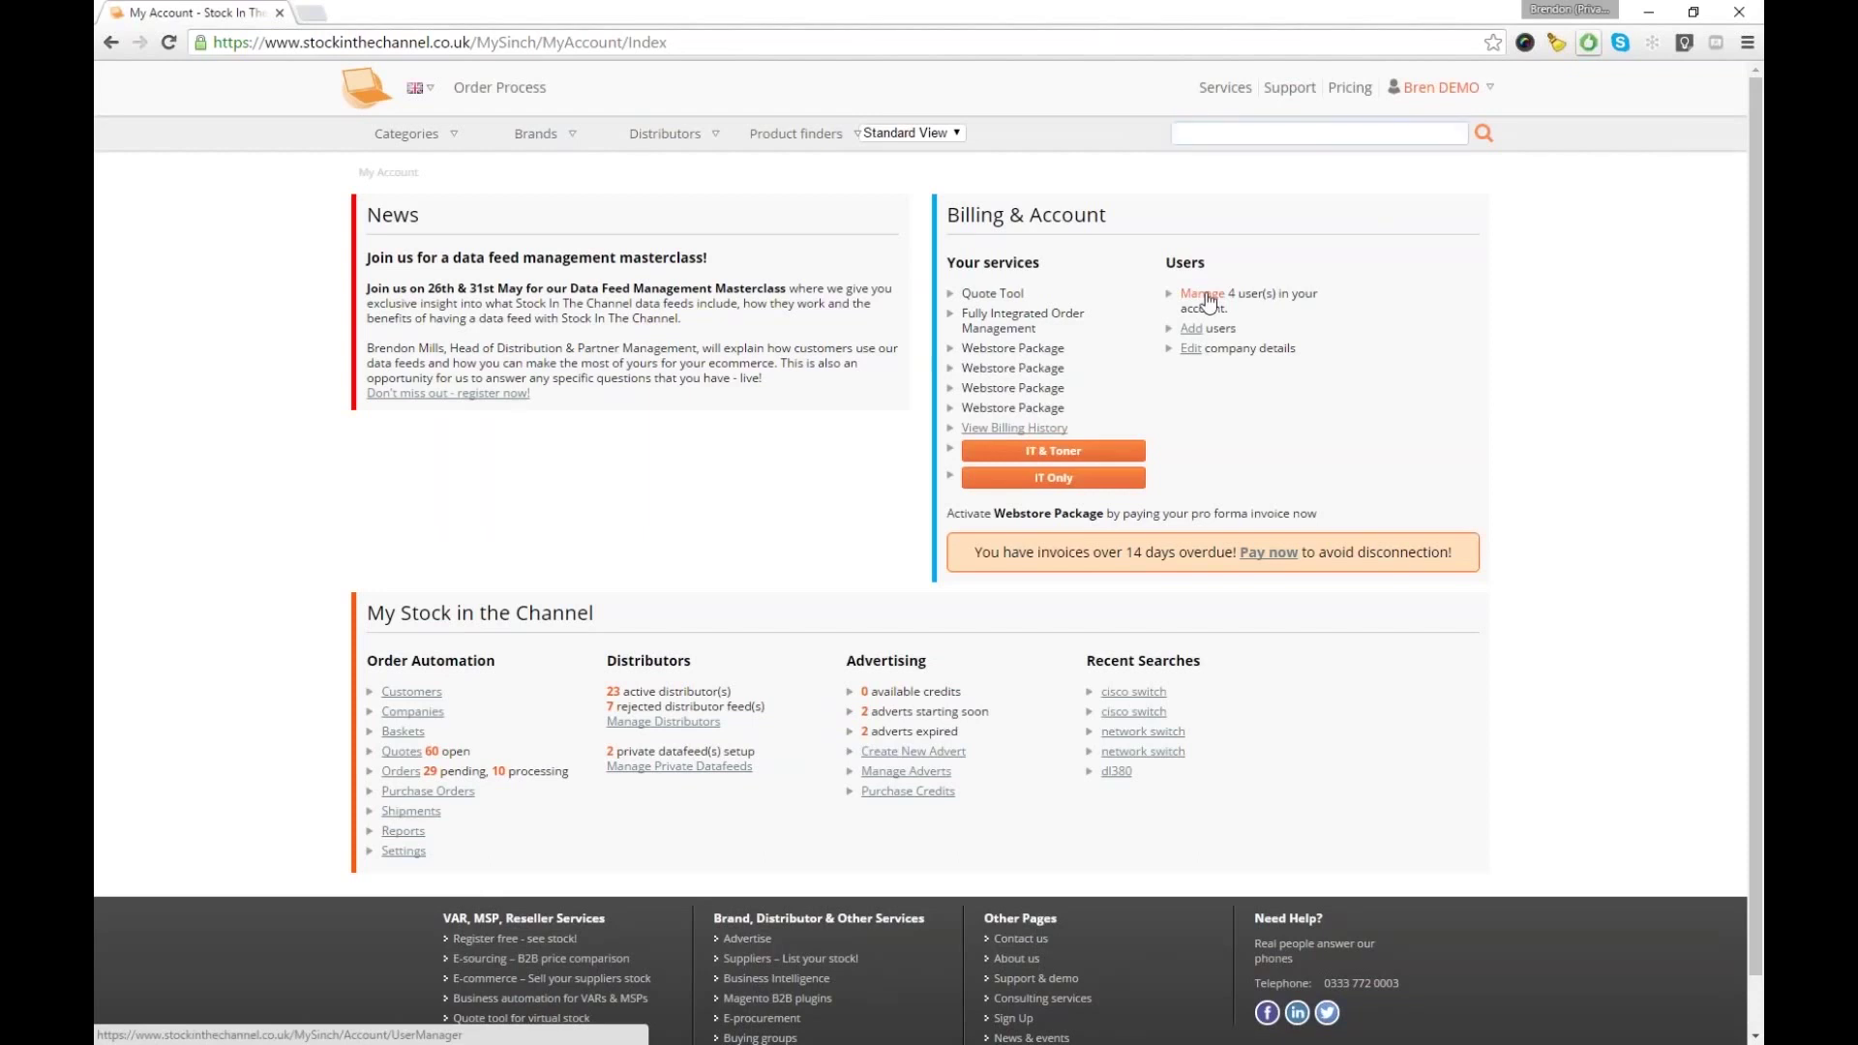
left_click(1204, 295)
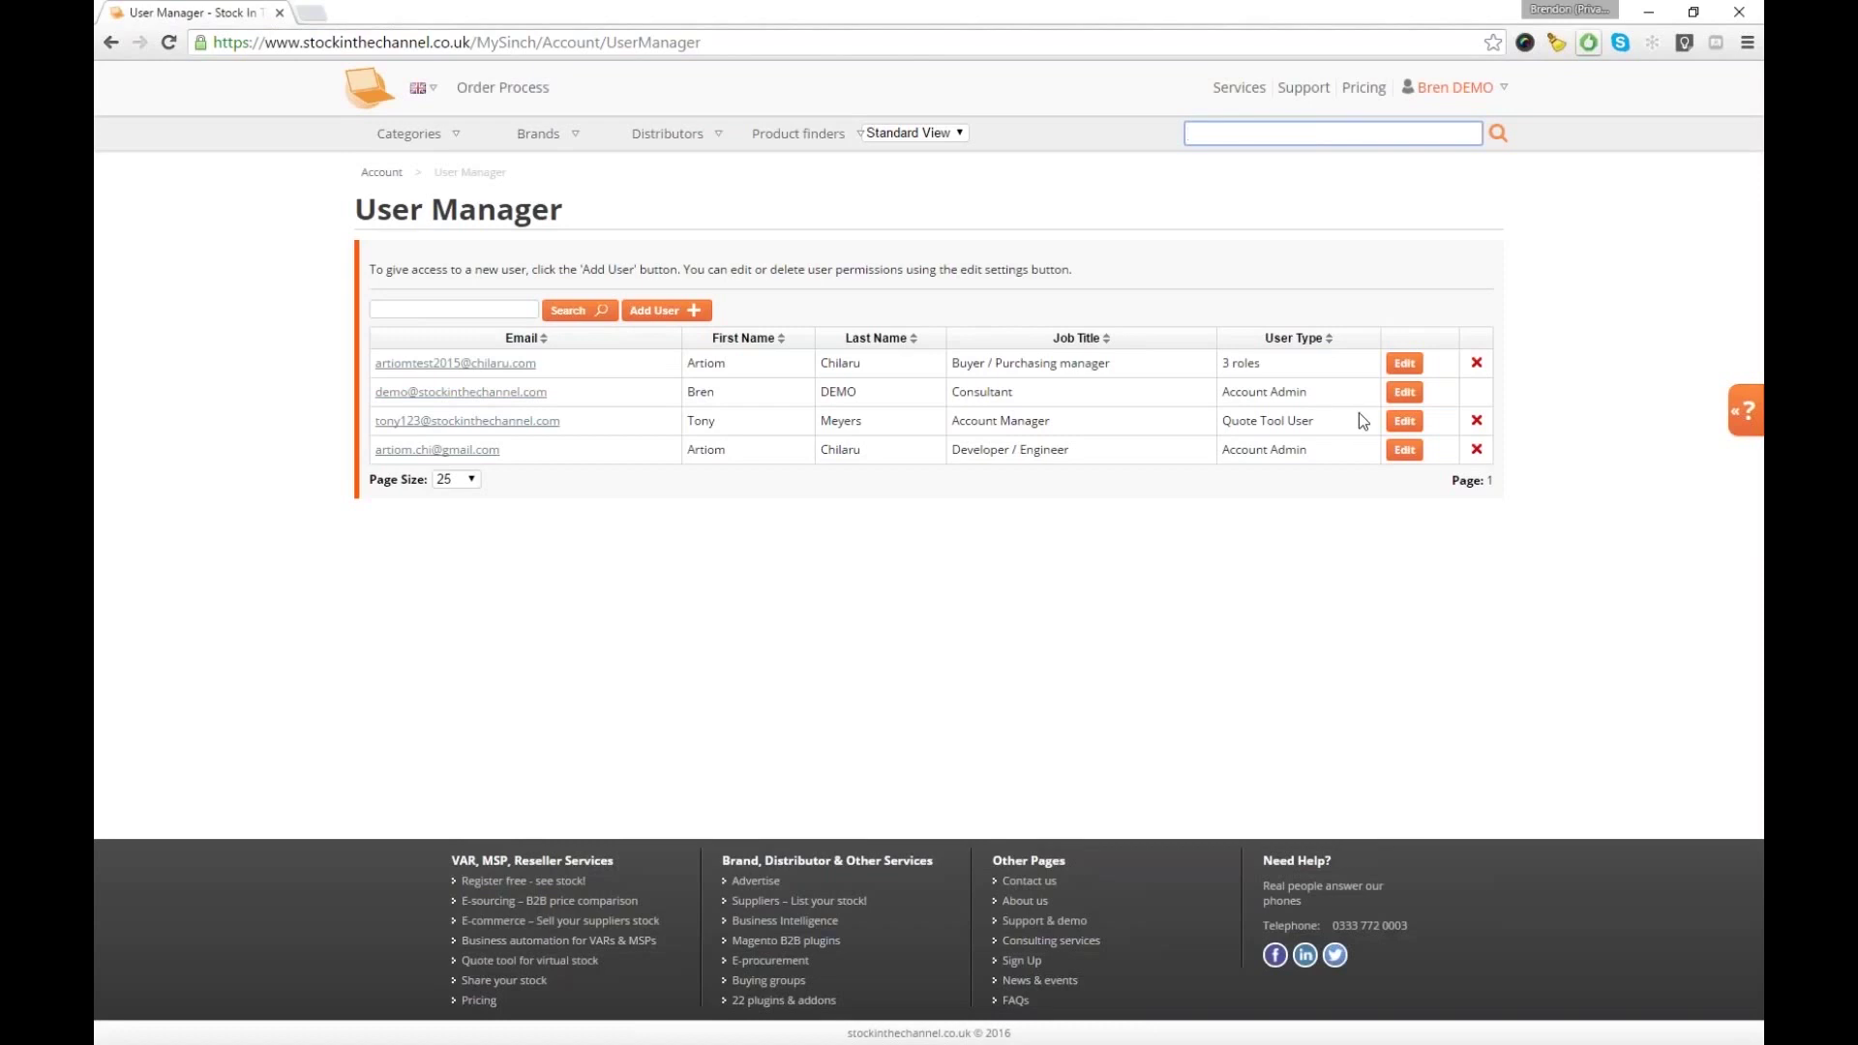
left_click(1403, 424)
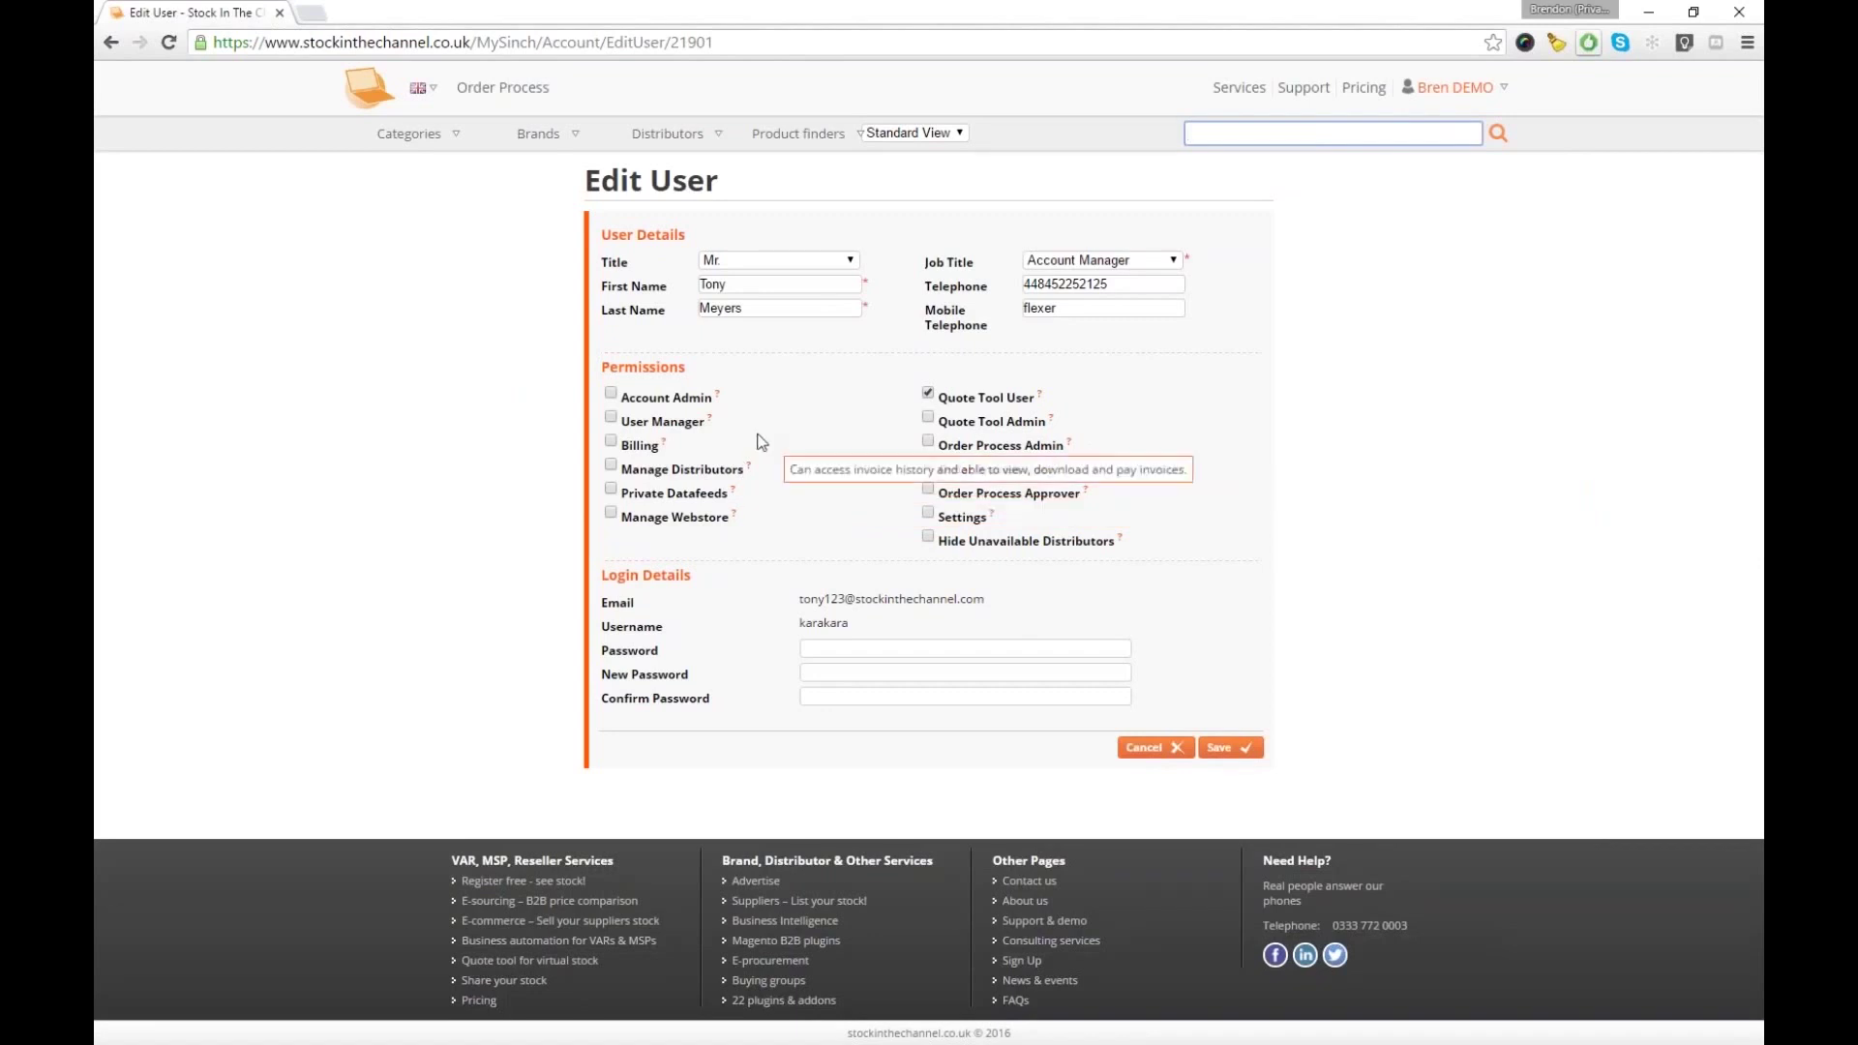
Check the permission descriptions and enable Manage Webstore and Manage Distributors for this user
mouse_move(624, 448)
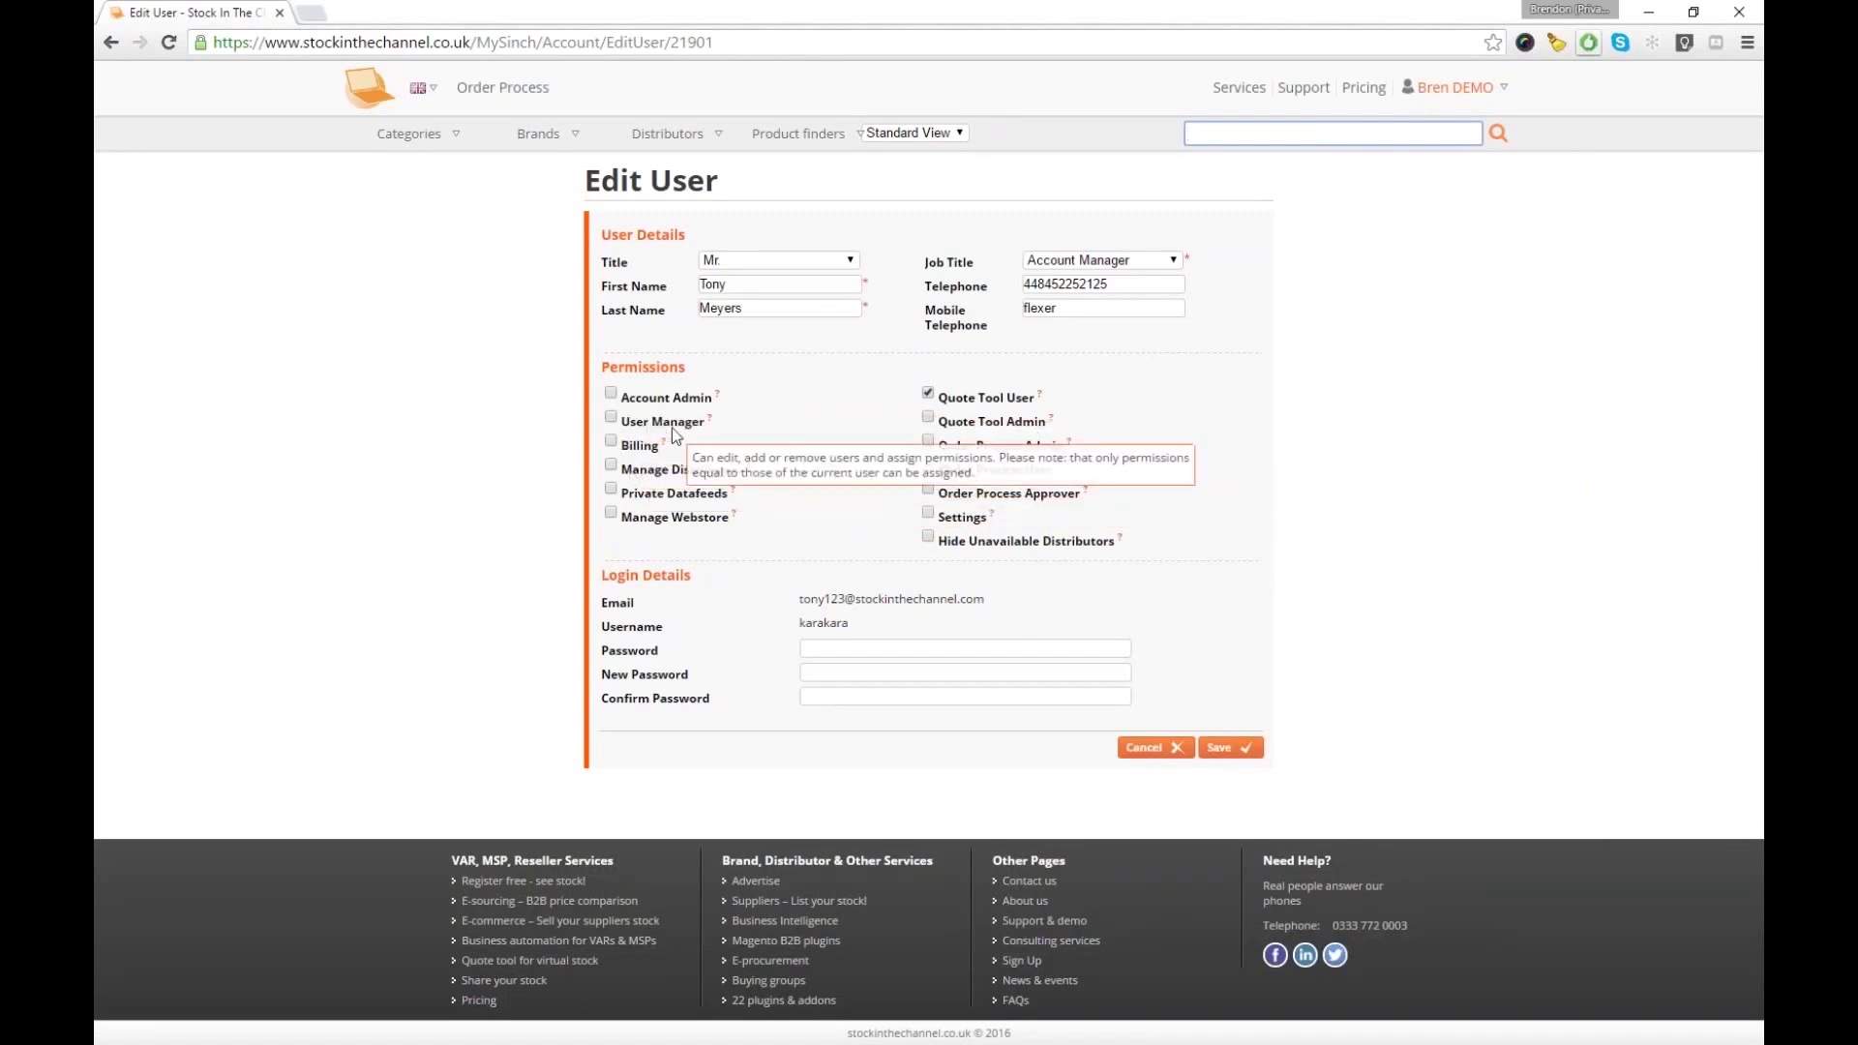
mouse_move(691, 471)
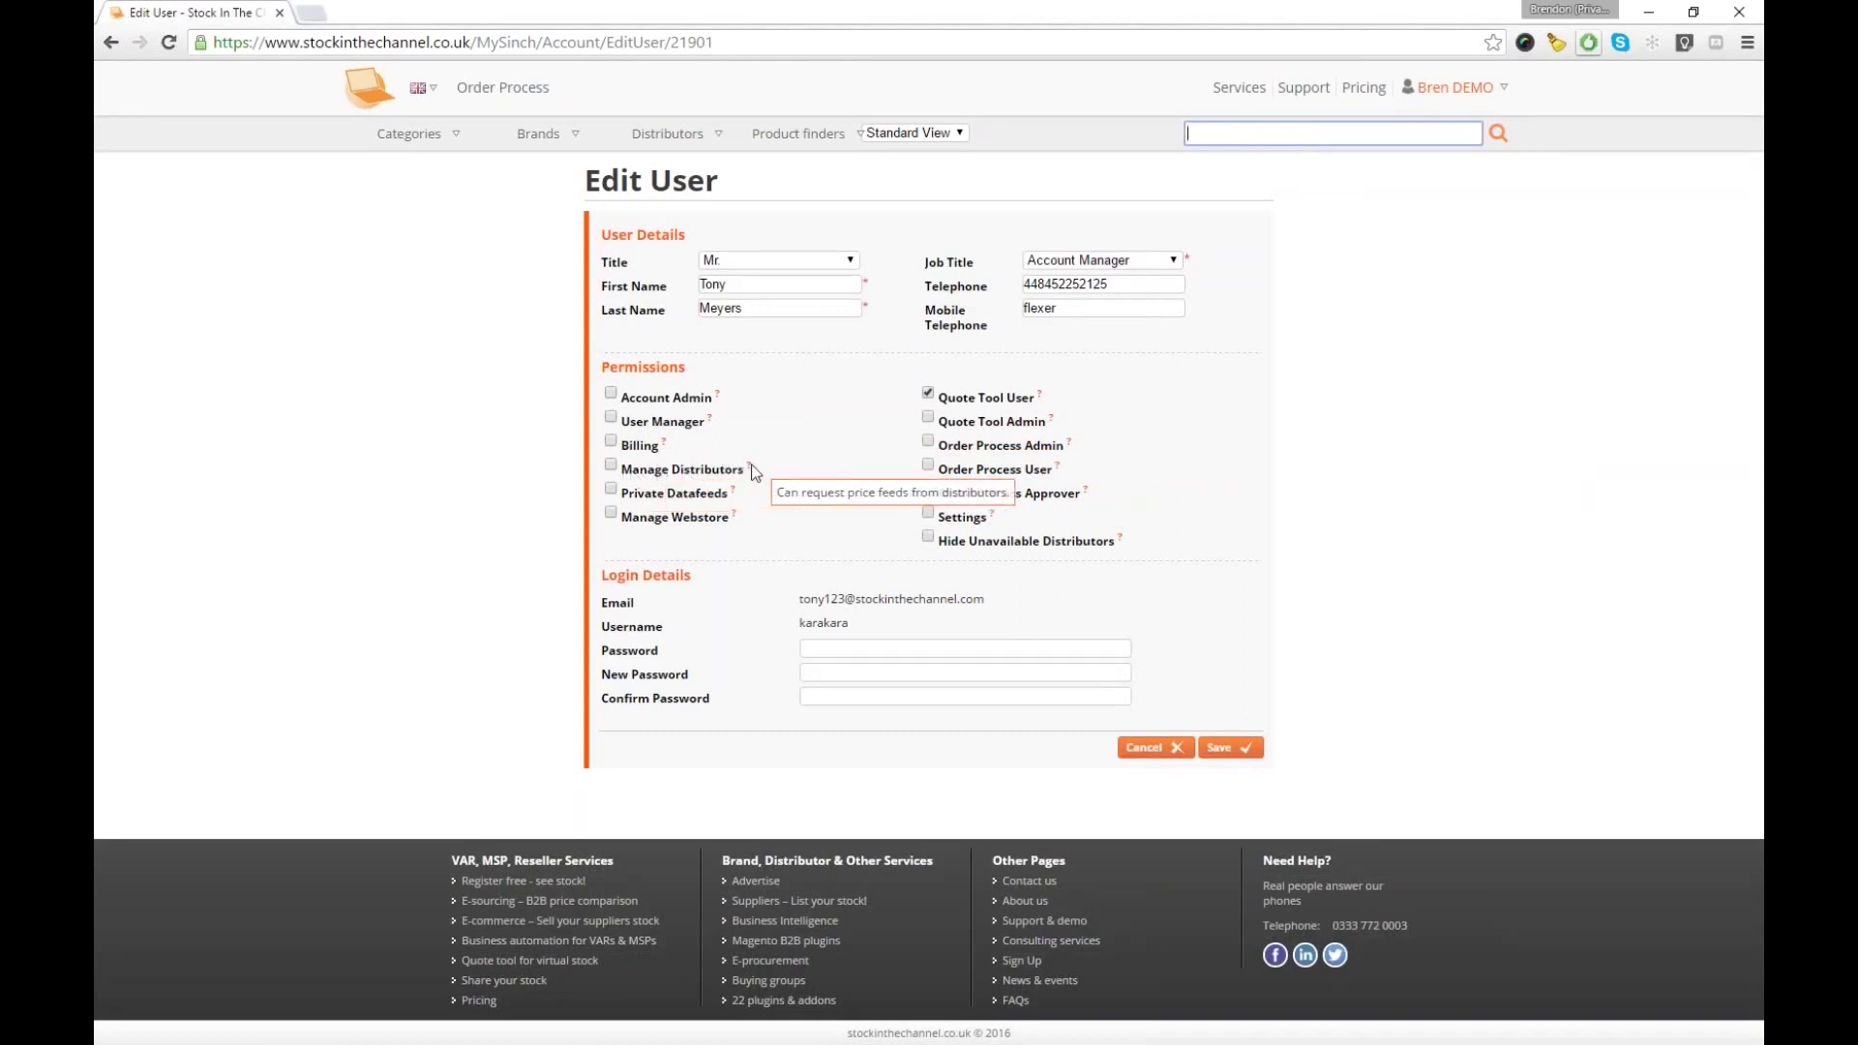
mouse_move(708, 519)
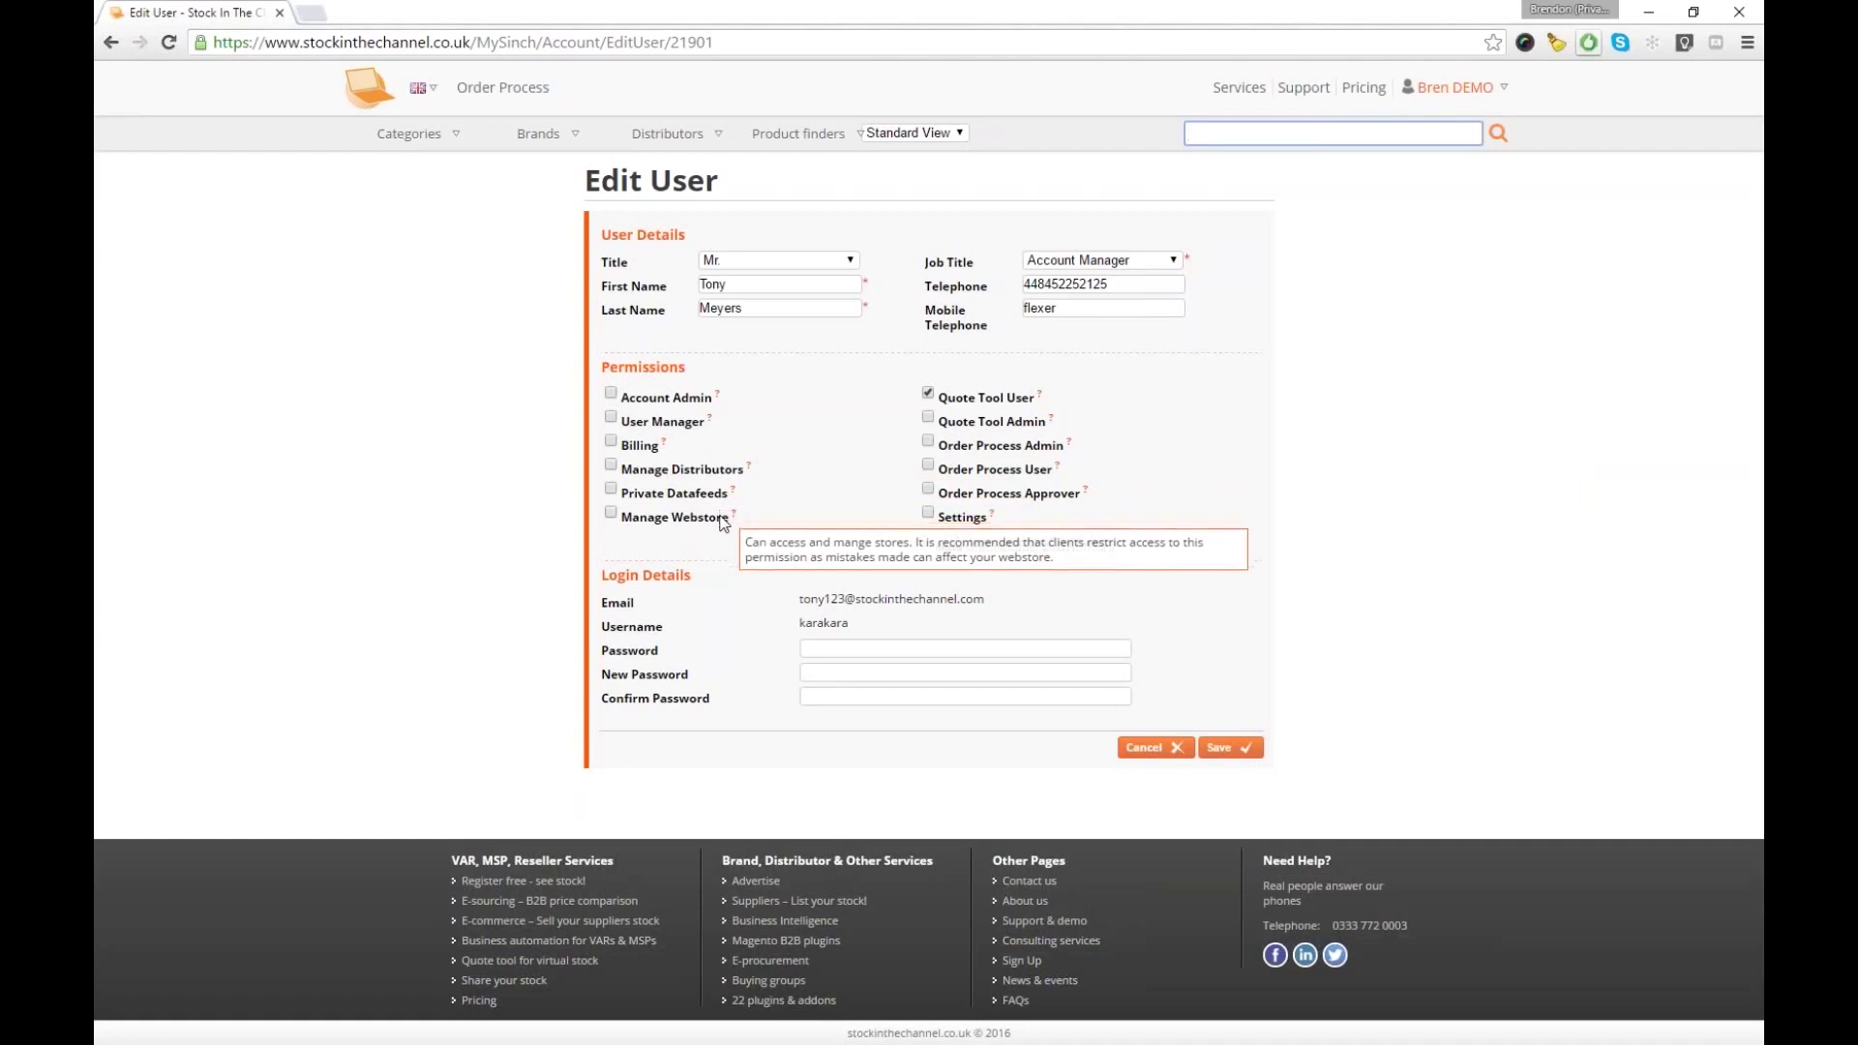
left_click(613, 514)
left_click(613, 466)
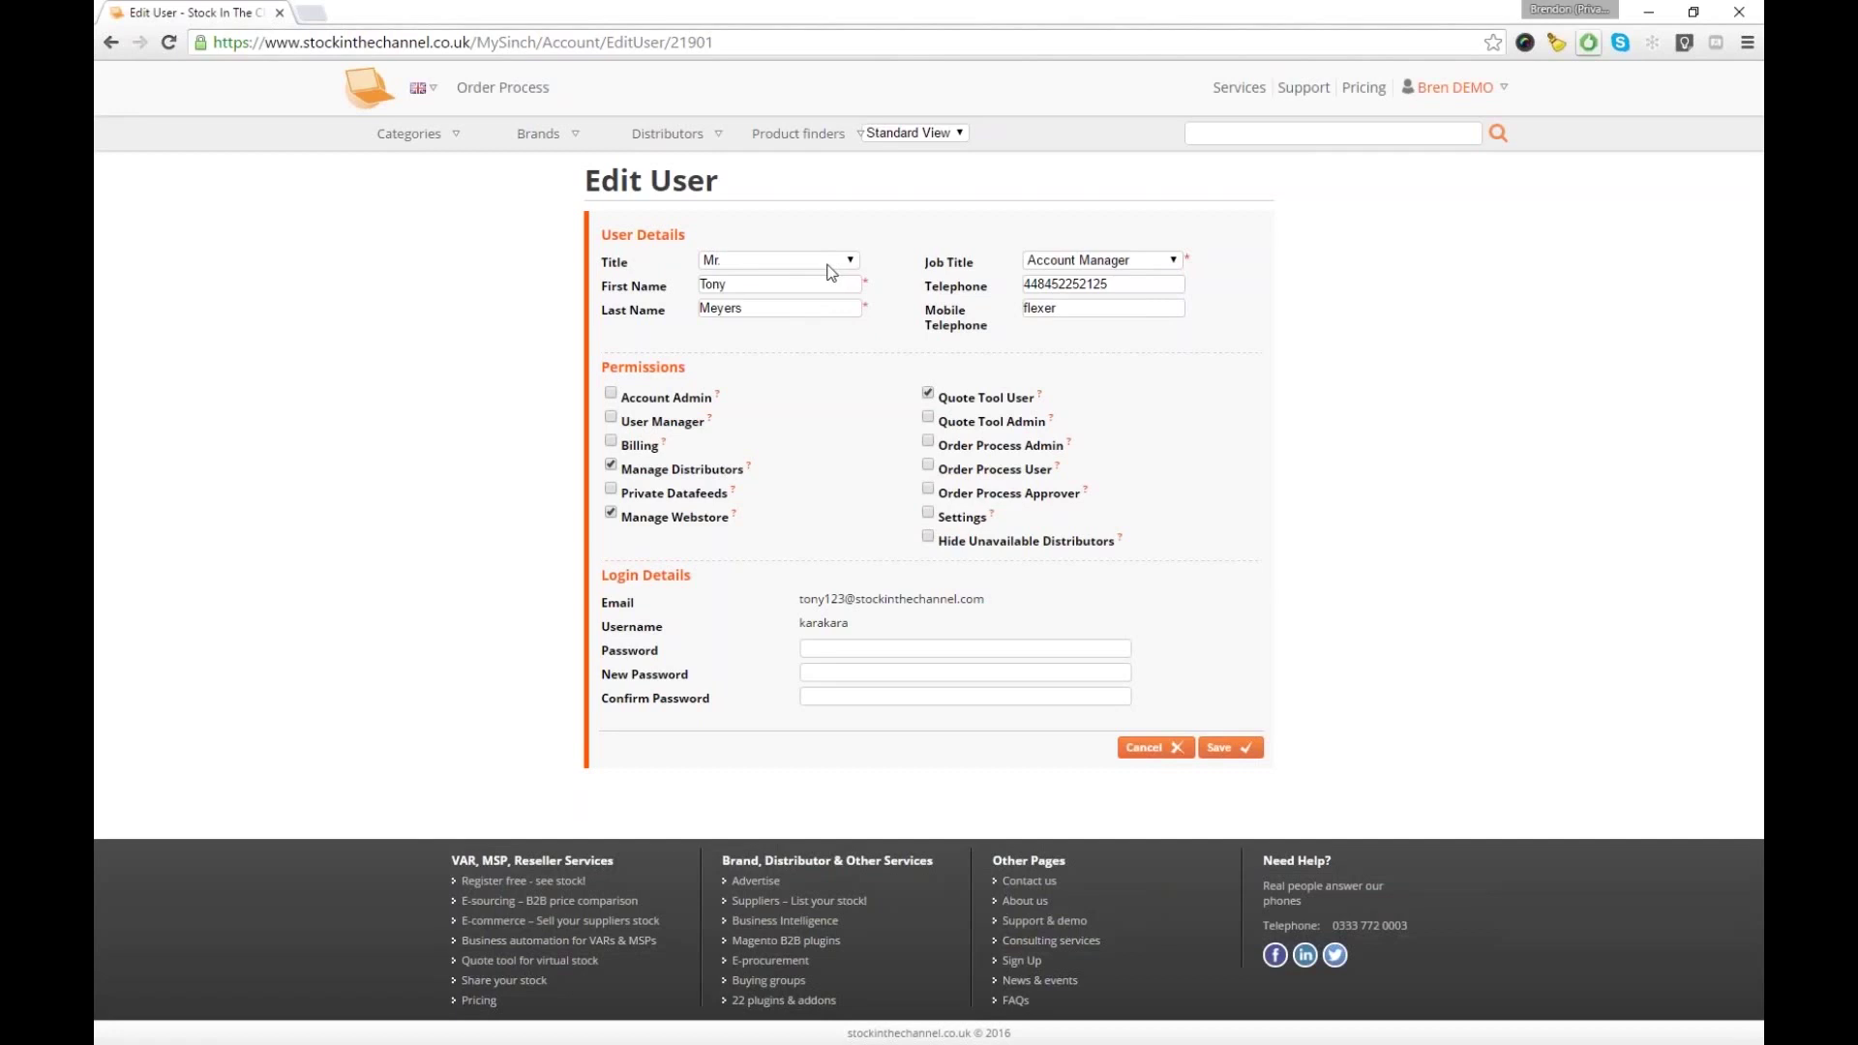
Switch from Standard View to the IT Only pricelist and open its distributor settings
left_click(960, 136)
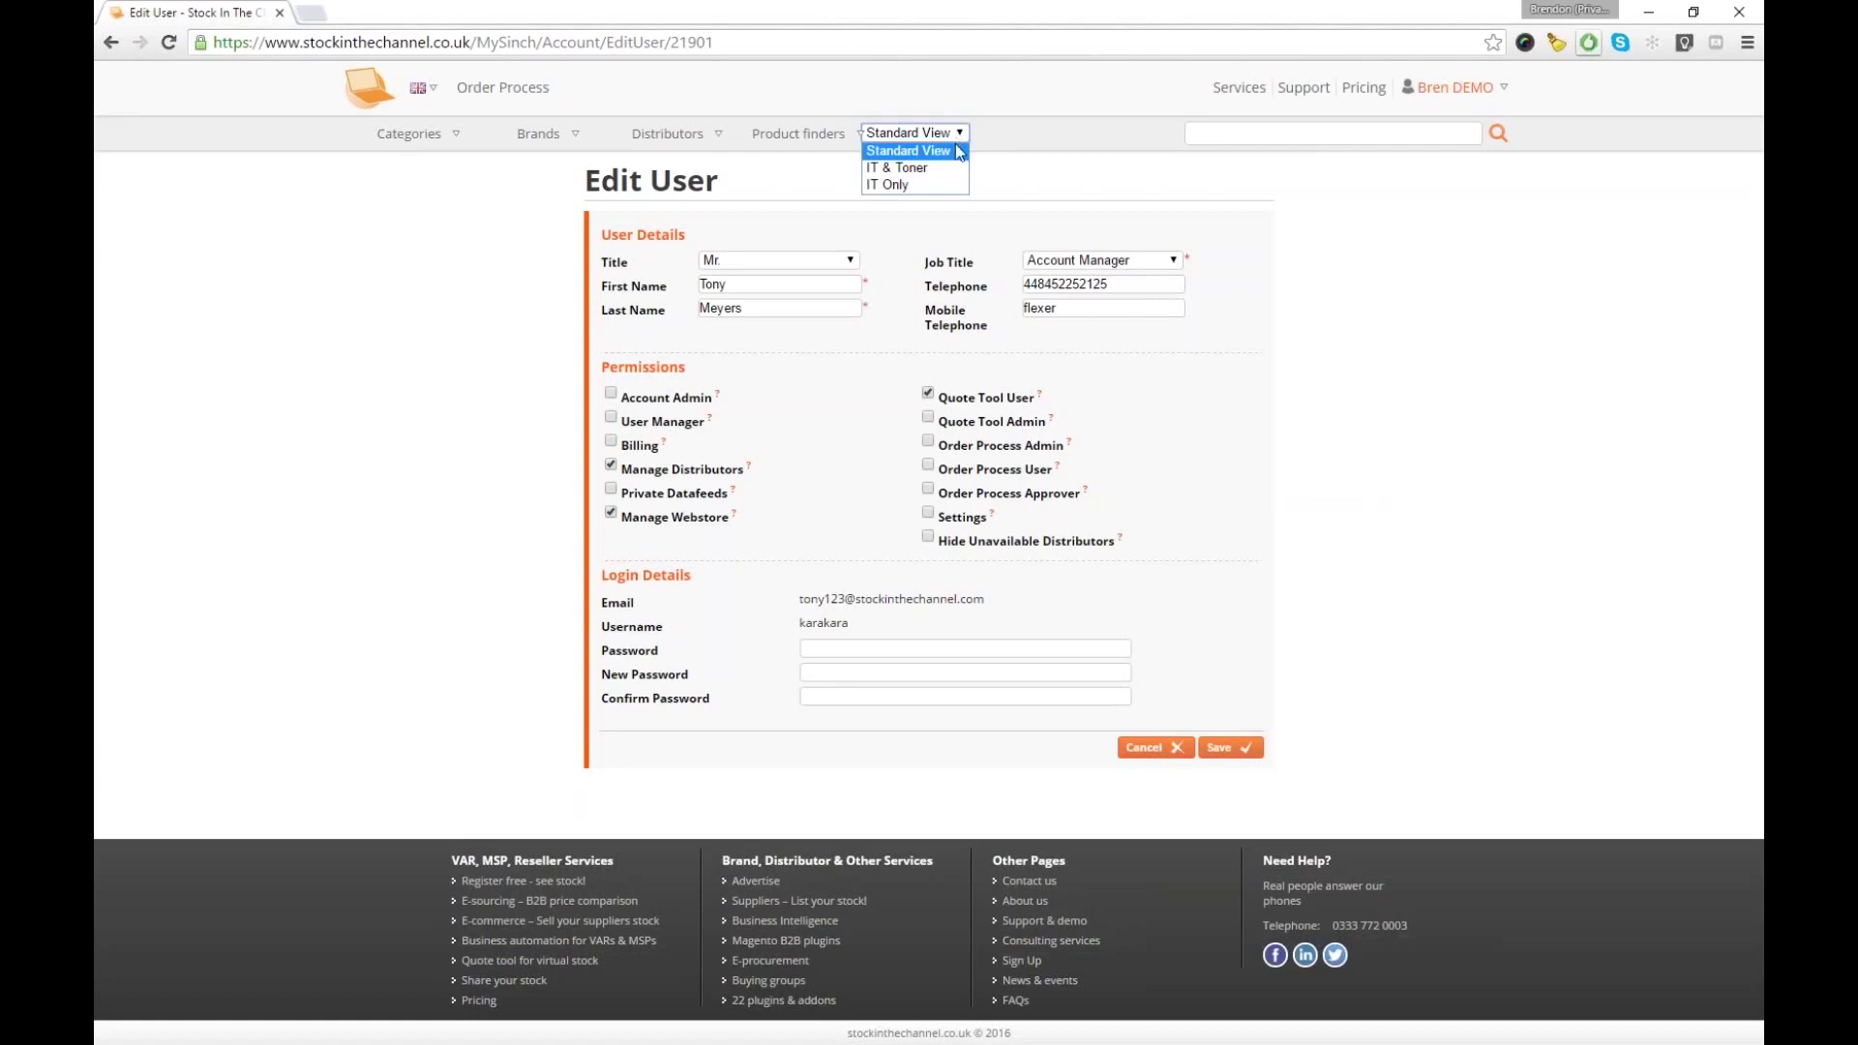
left_click(922, 184)
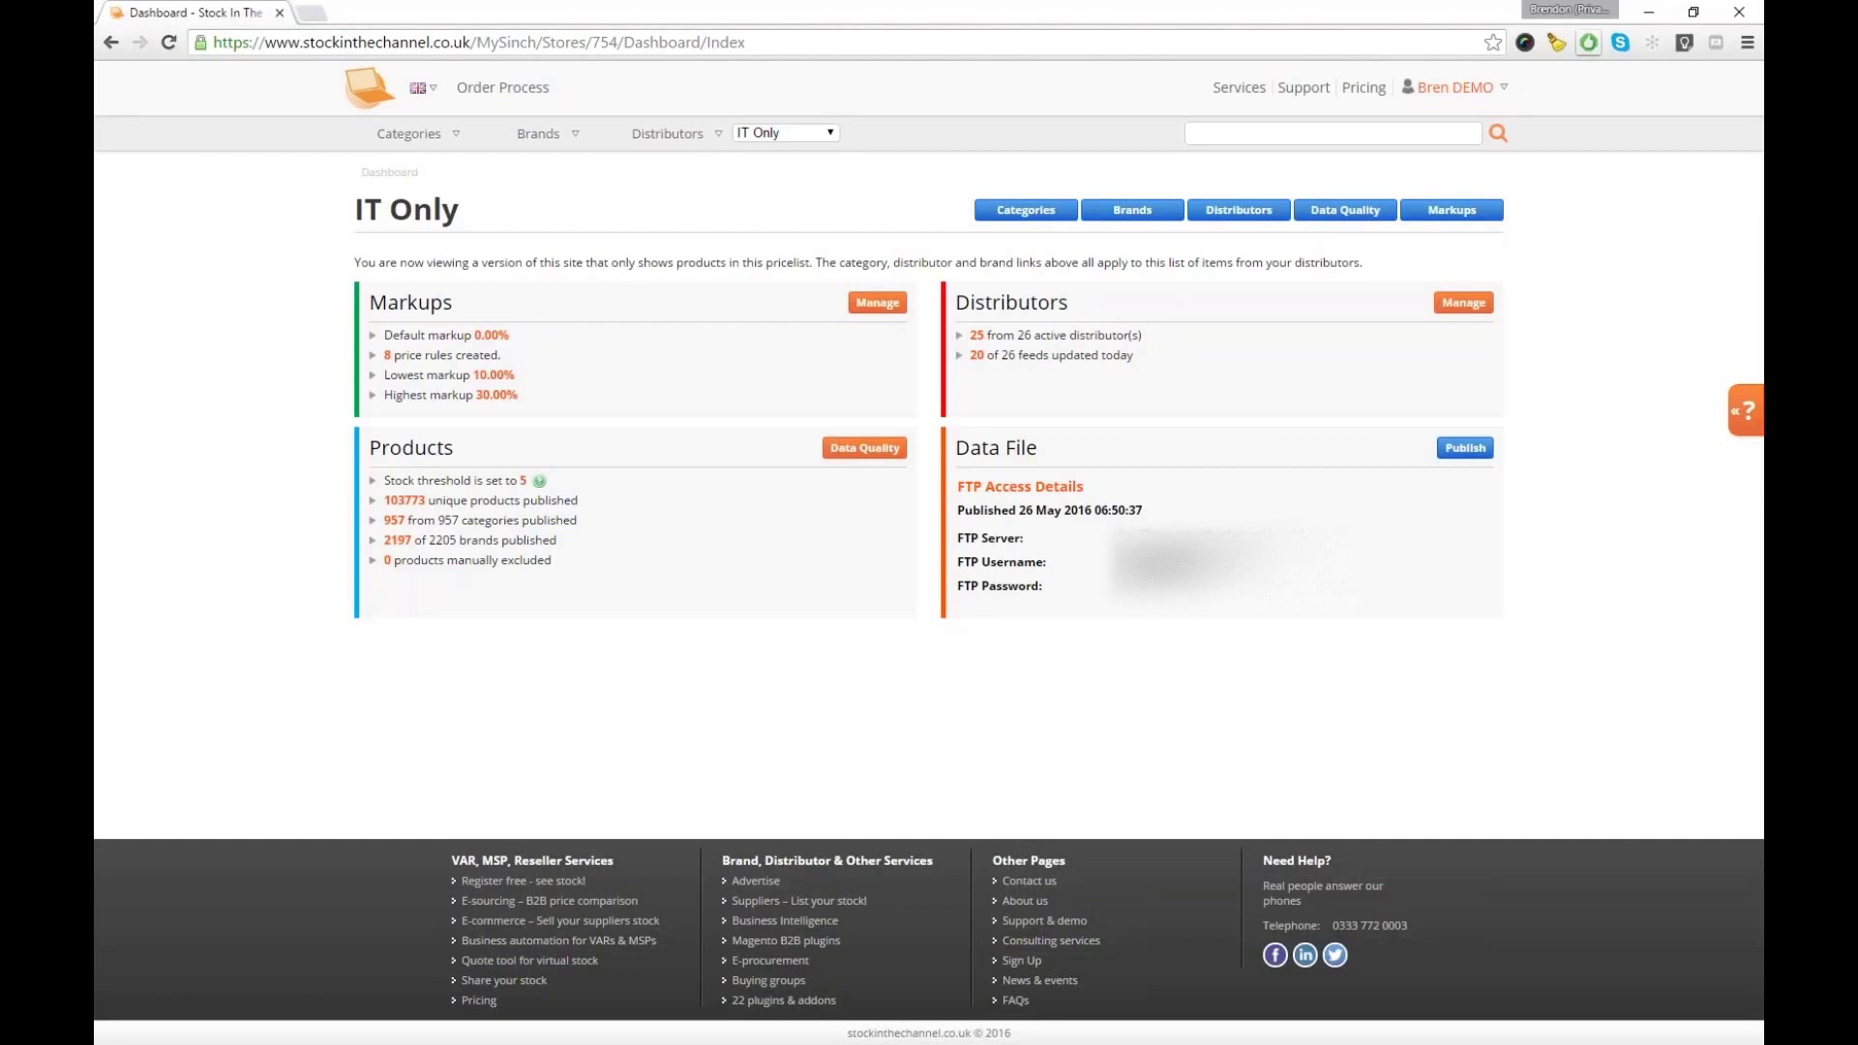
left_click(1242, 215)
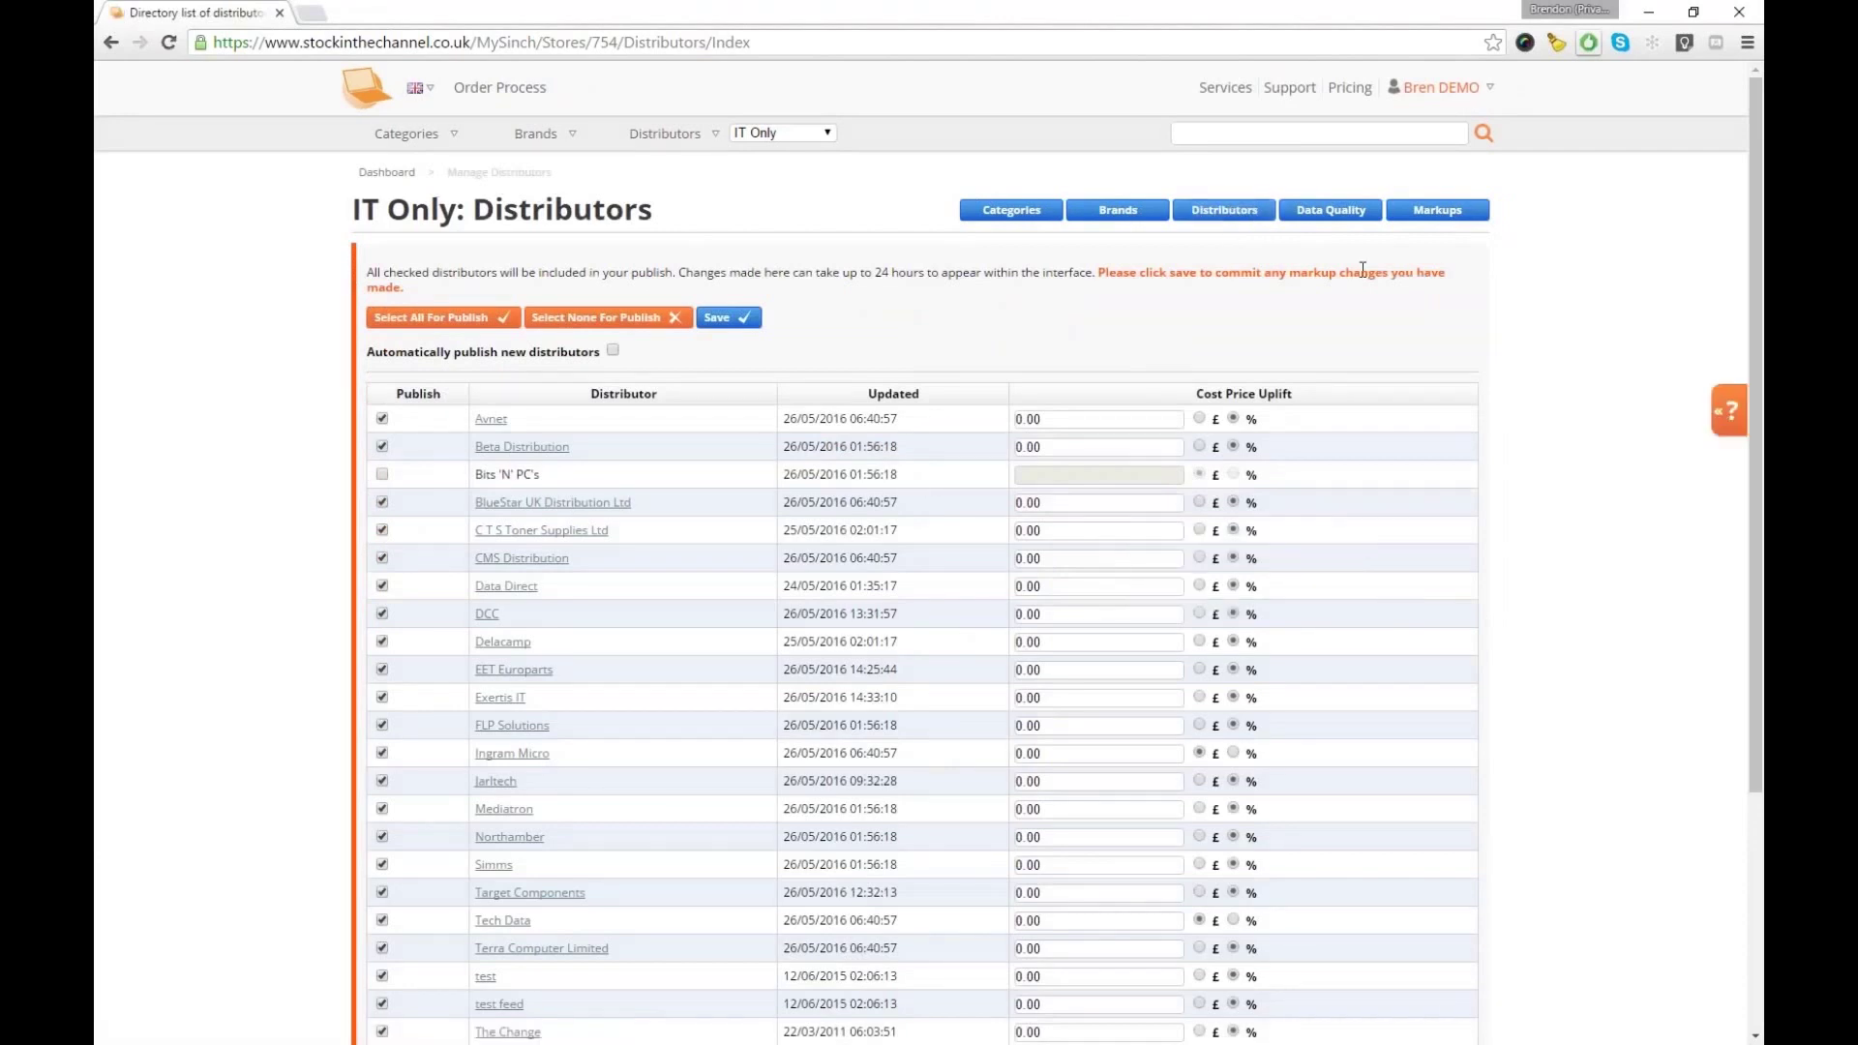
Review the distributor list and exclude DCC, Delacamp, FLP Solutions, test and Simms from the IT Only publish
scroll(1362, 270, "down", 1)
scroll(1134, 246, "down", 1)
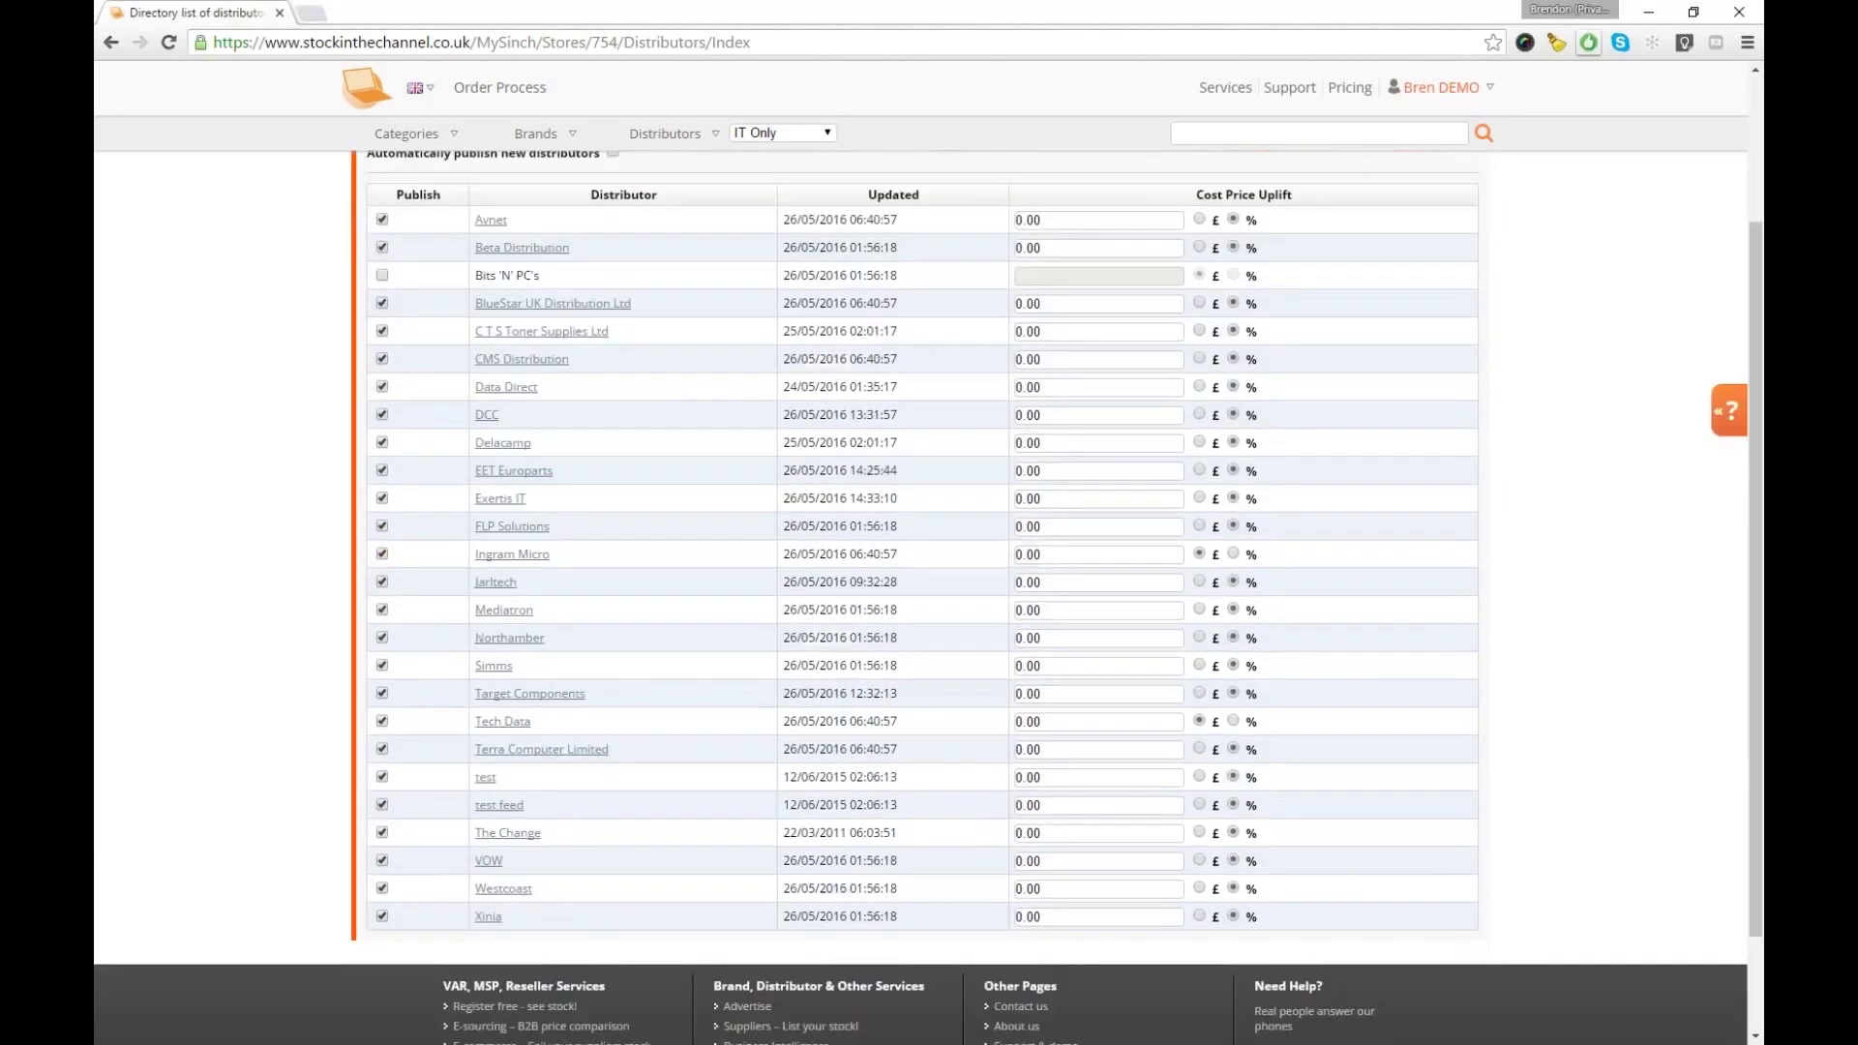
scroll(1134, 245, "up", 2)
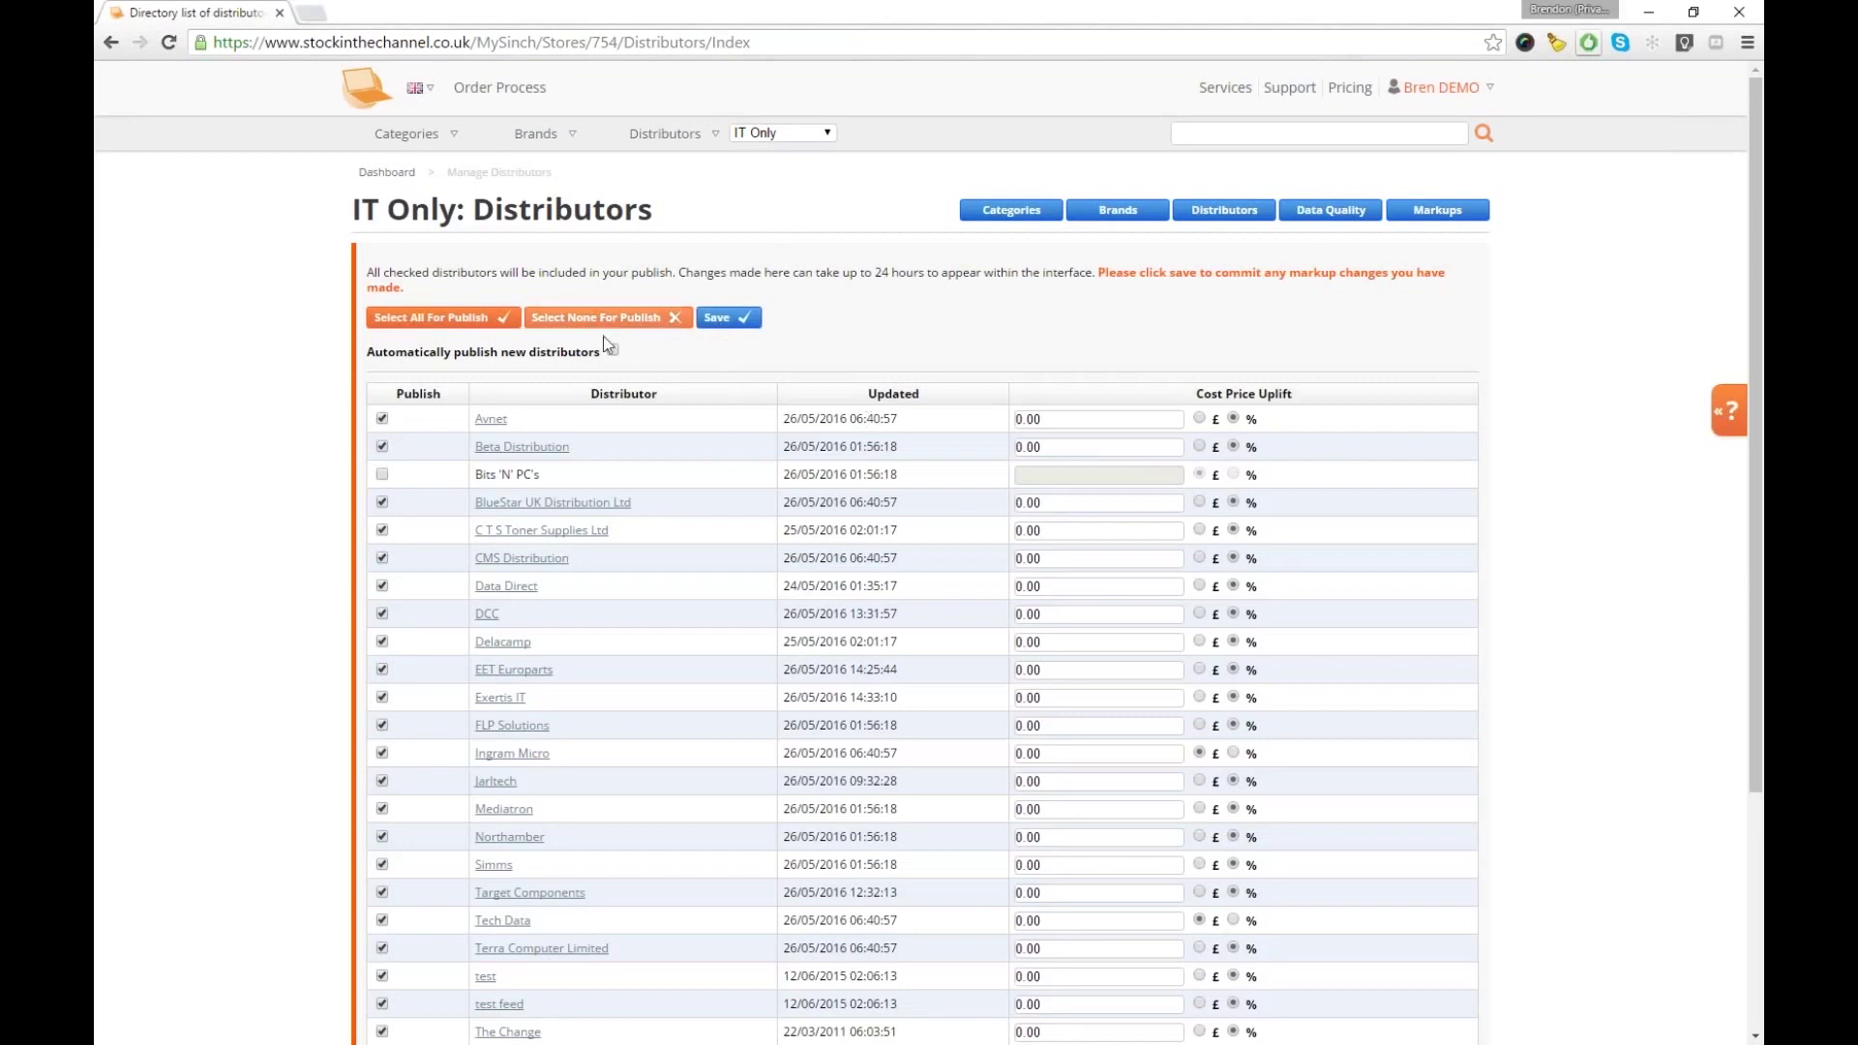
scroll(439, 455, "down", 2)
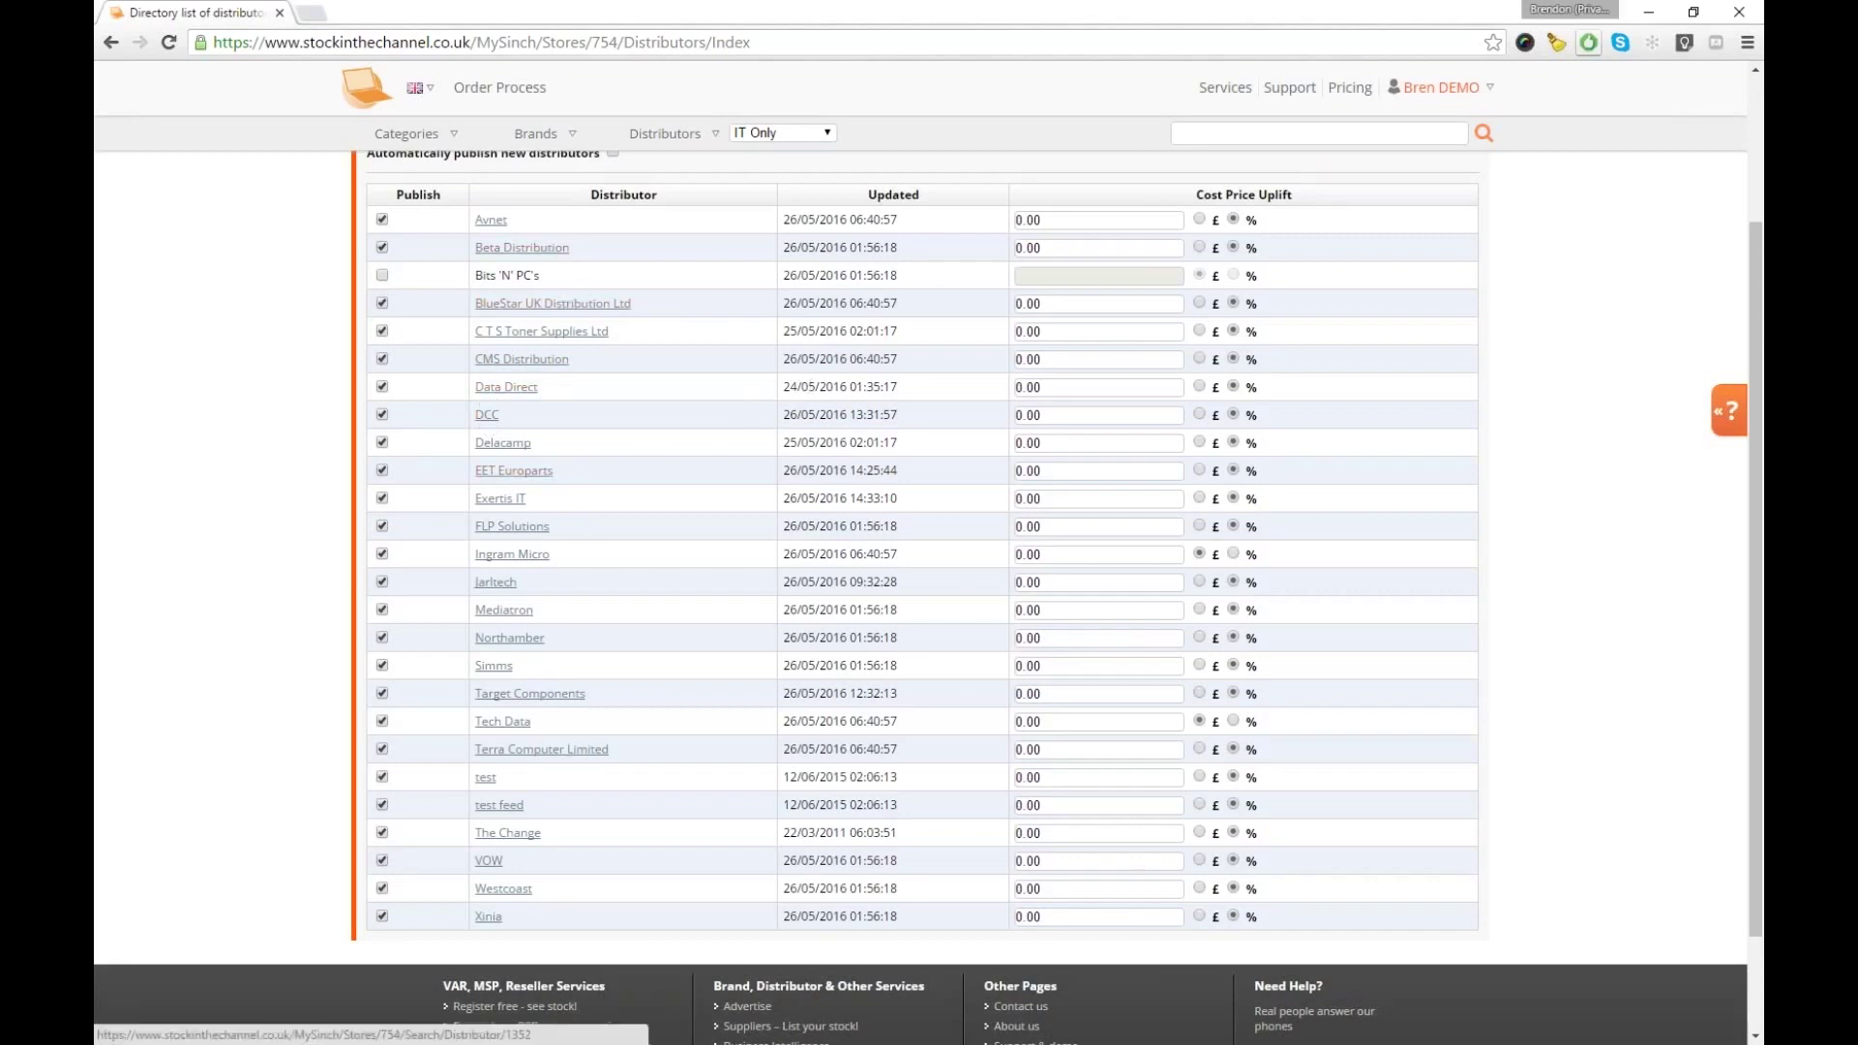
left_click(382, 415)
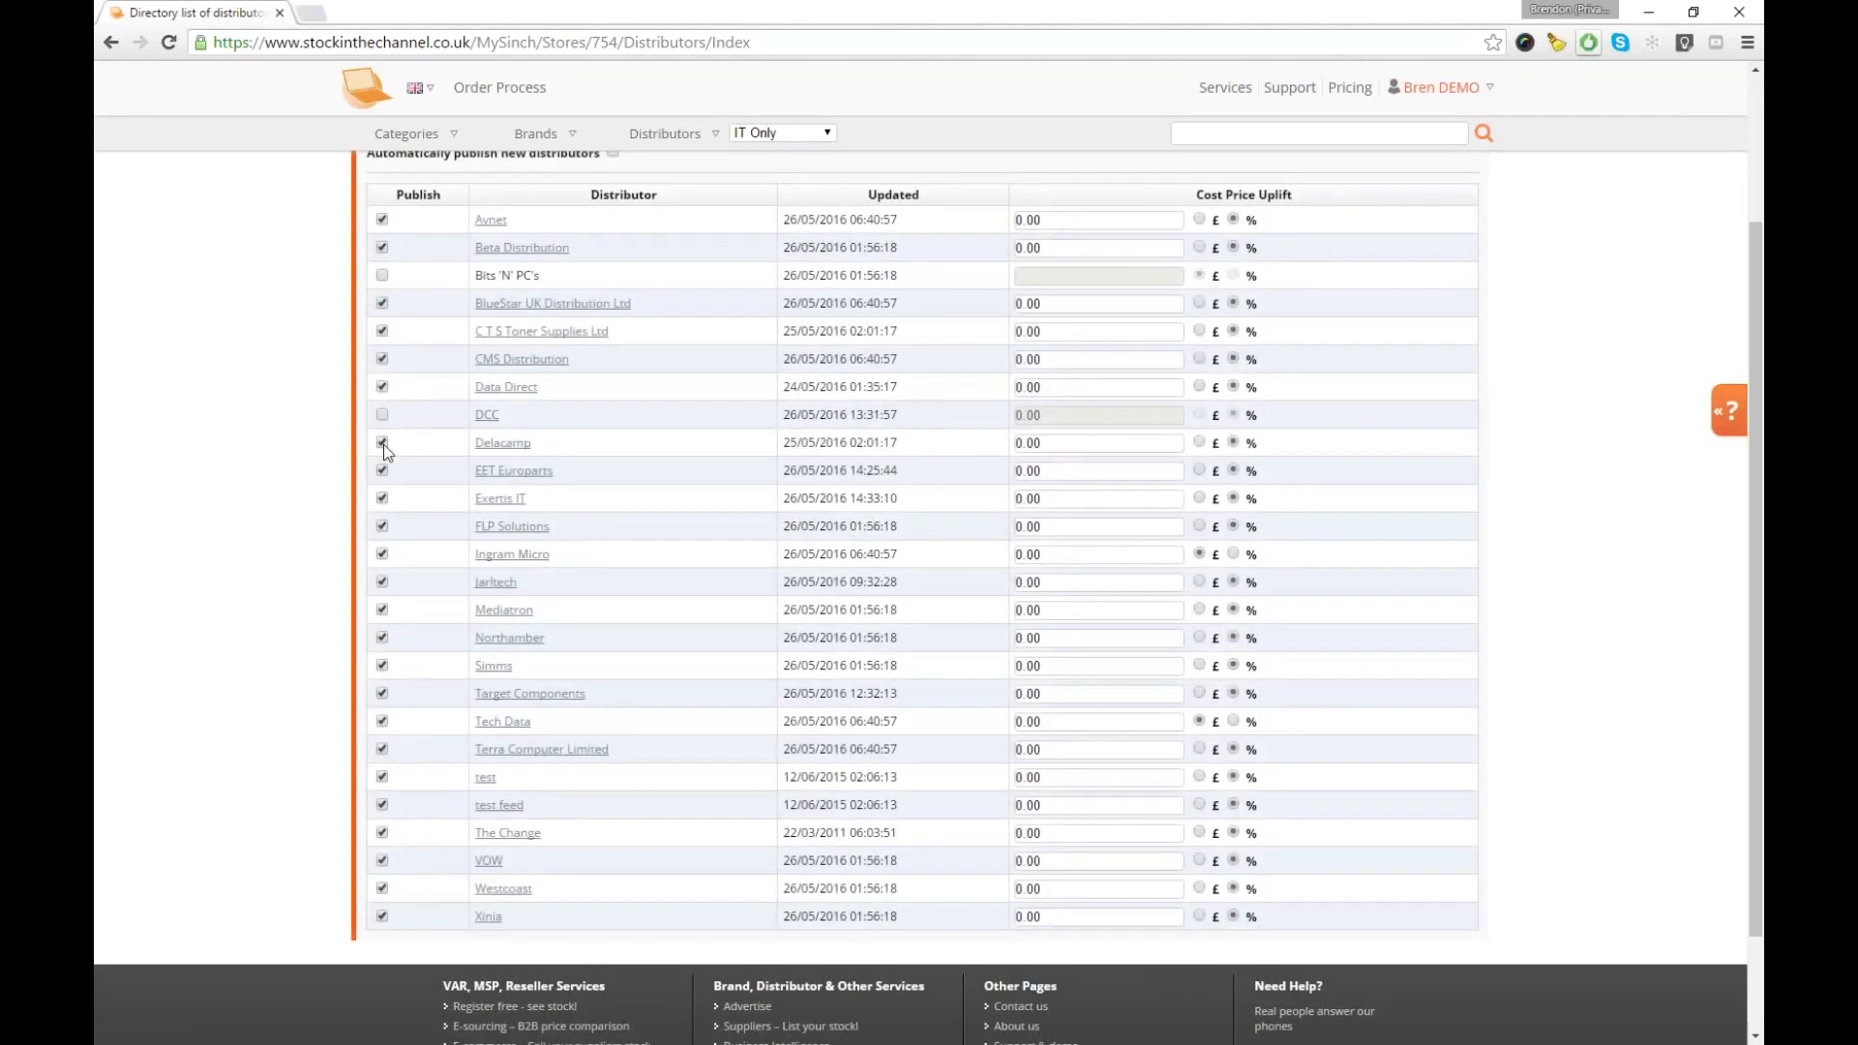
left_click(382, 443)
left_click(382, 526)
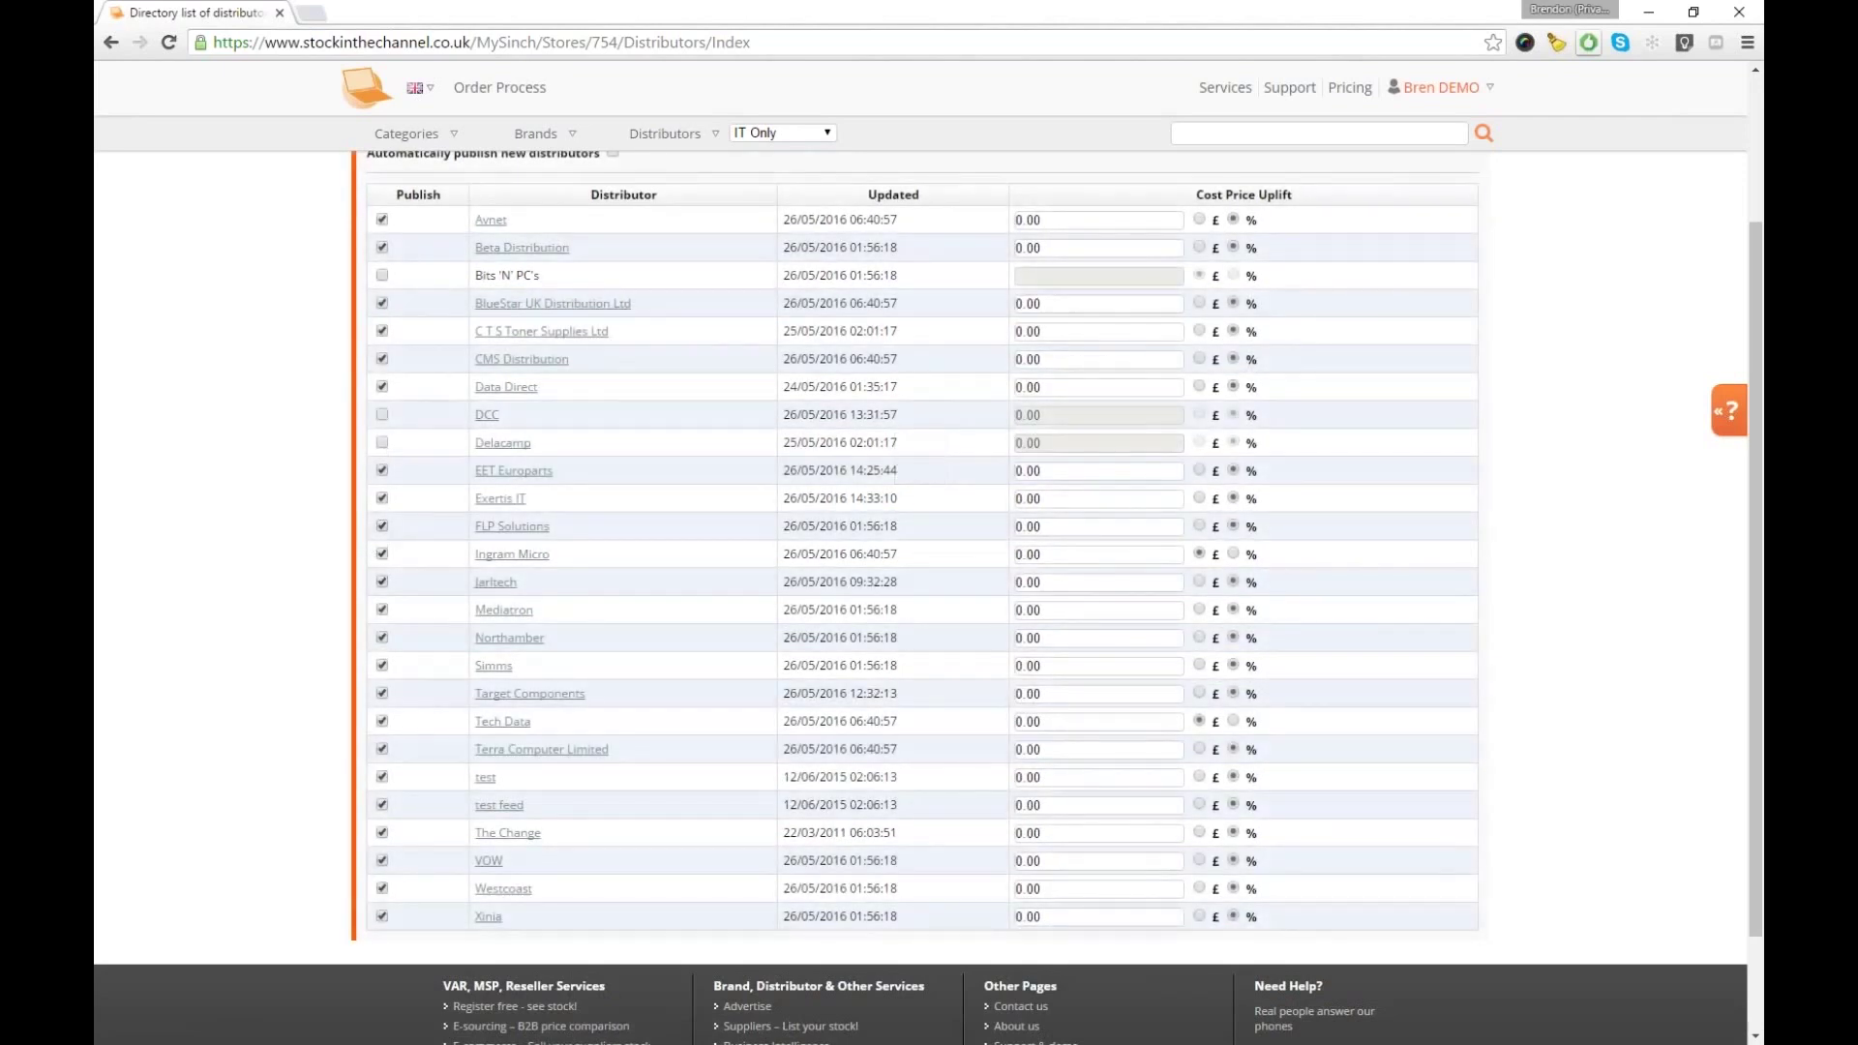
left_click(384, 779)
left_click(382, 665)
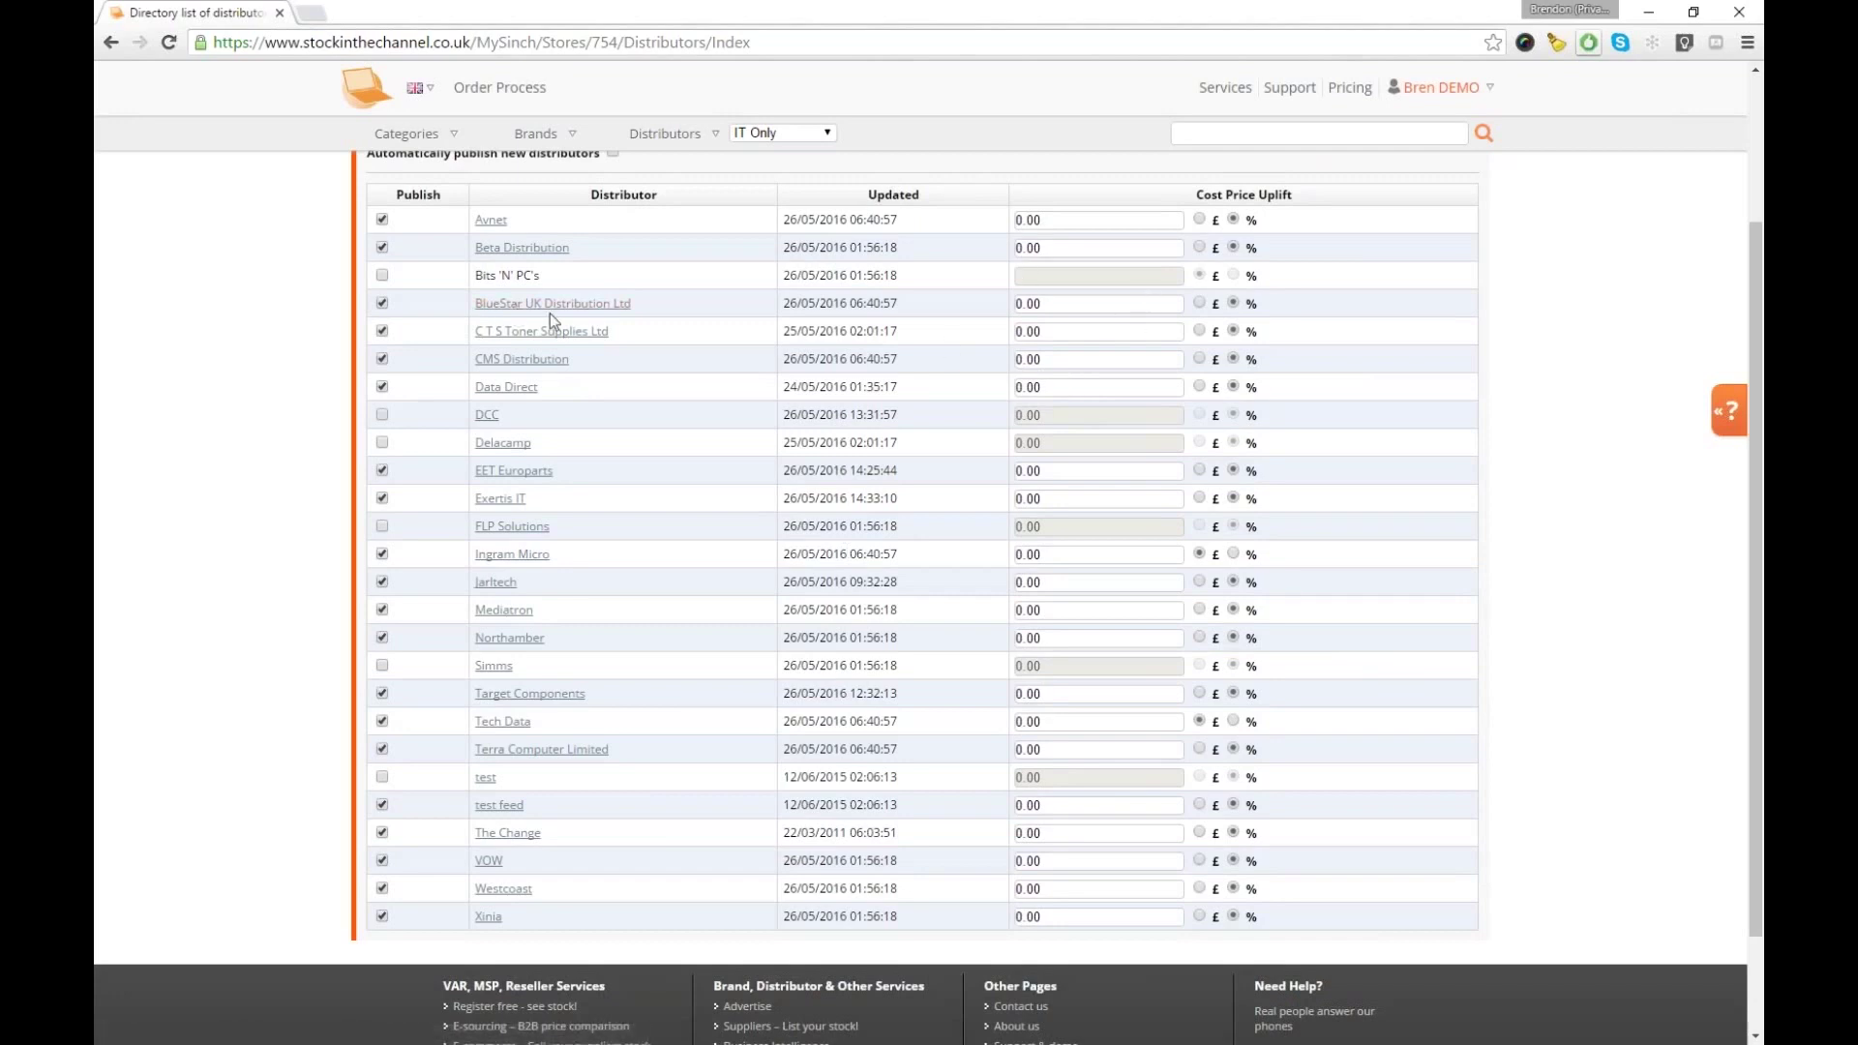
Exclude C T S Toner Supplies Ltd, Terra Computer Limited and VOW from the published distributors
left_click(381, 331)
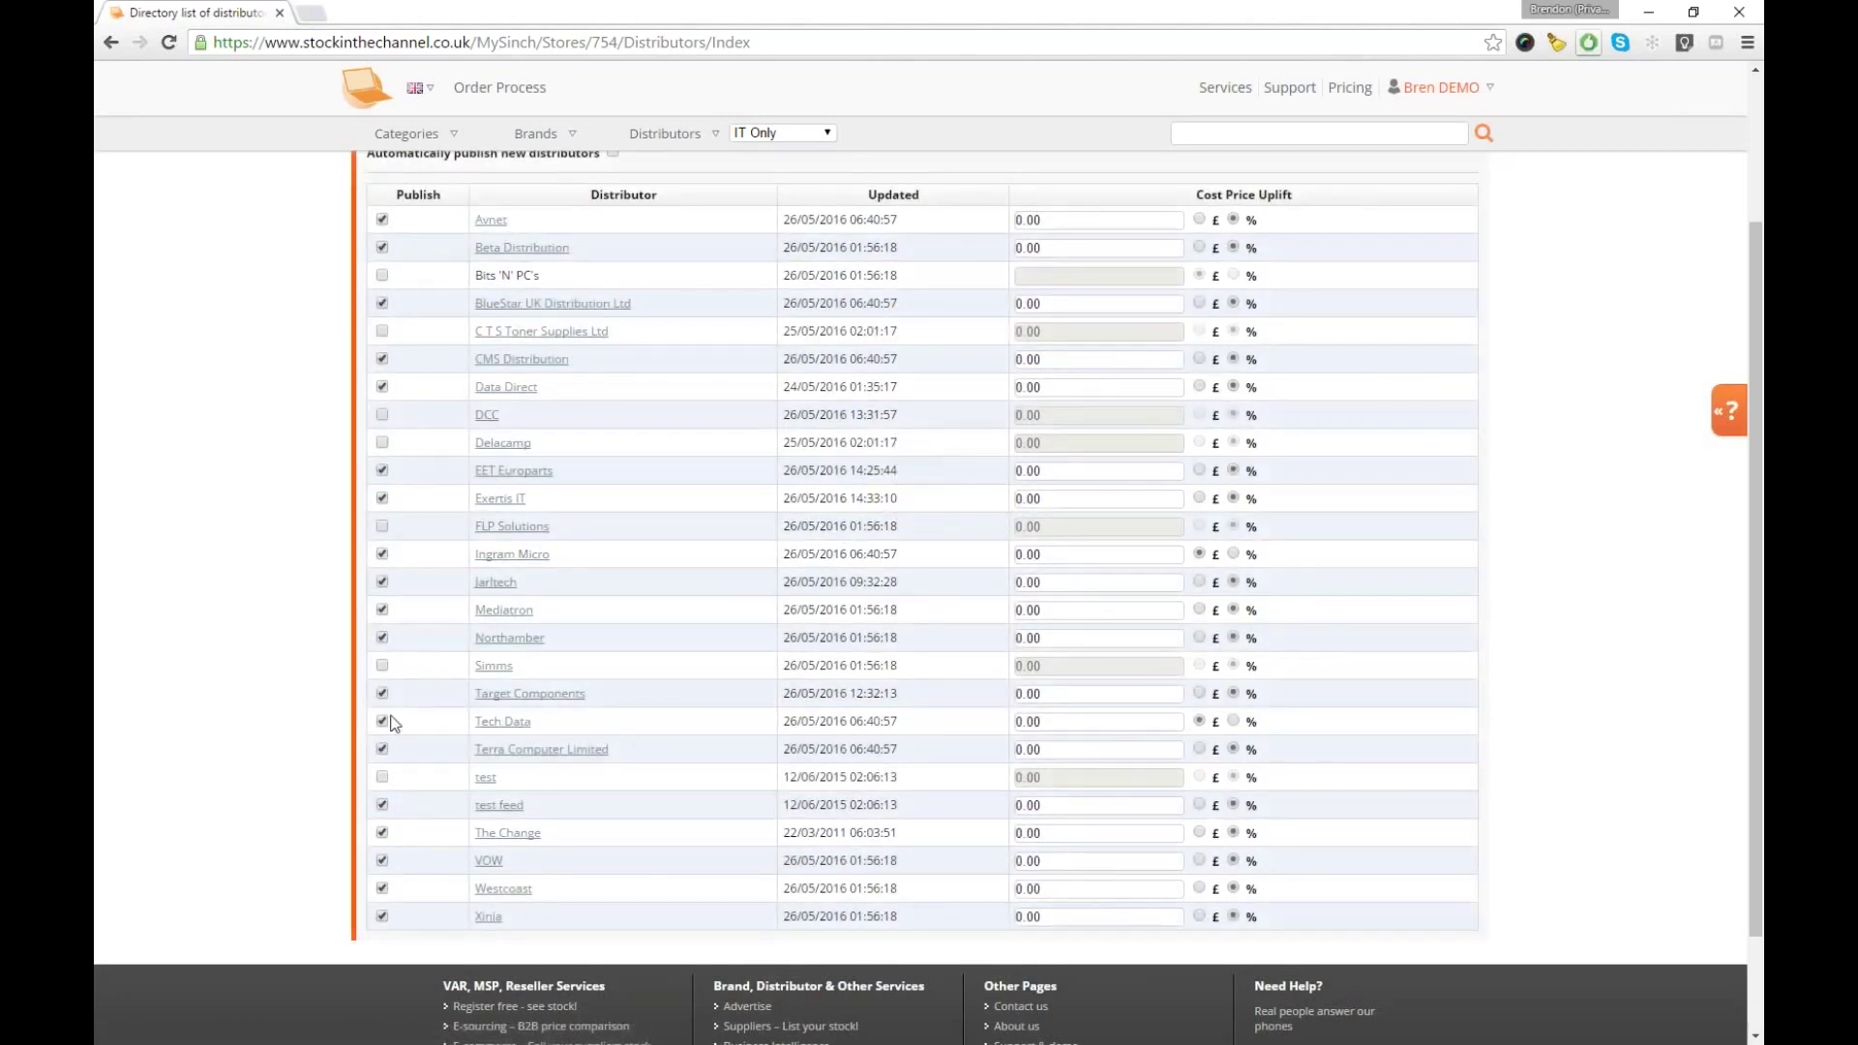
left_click(382, 749)
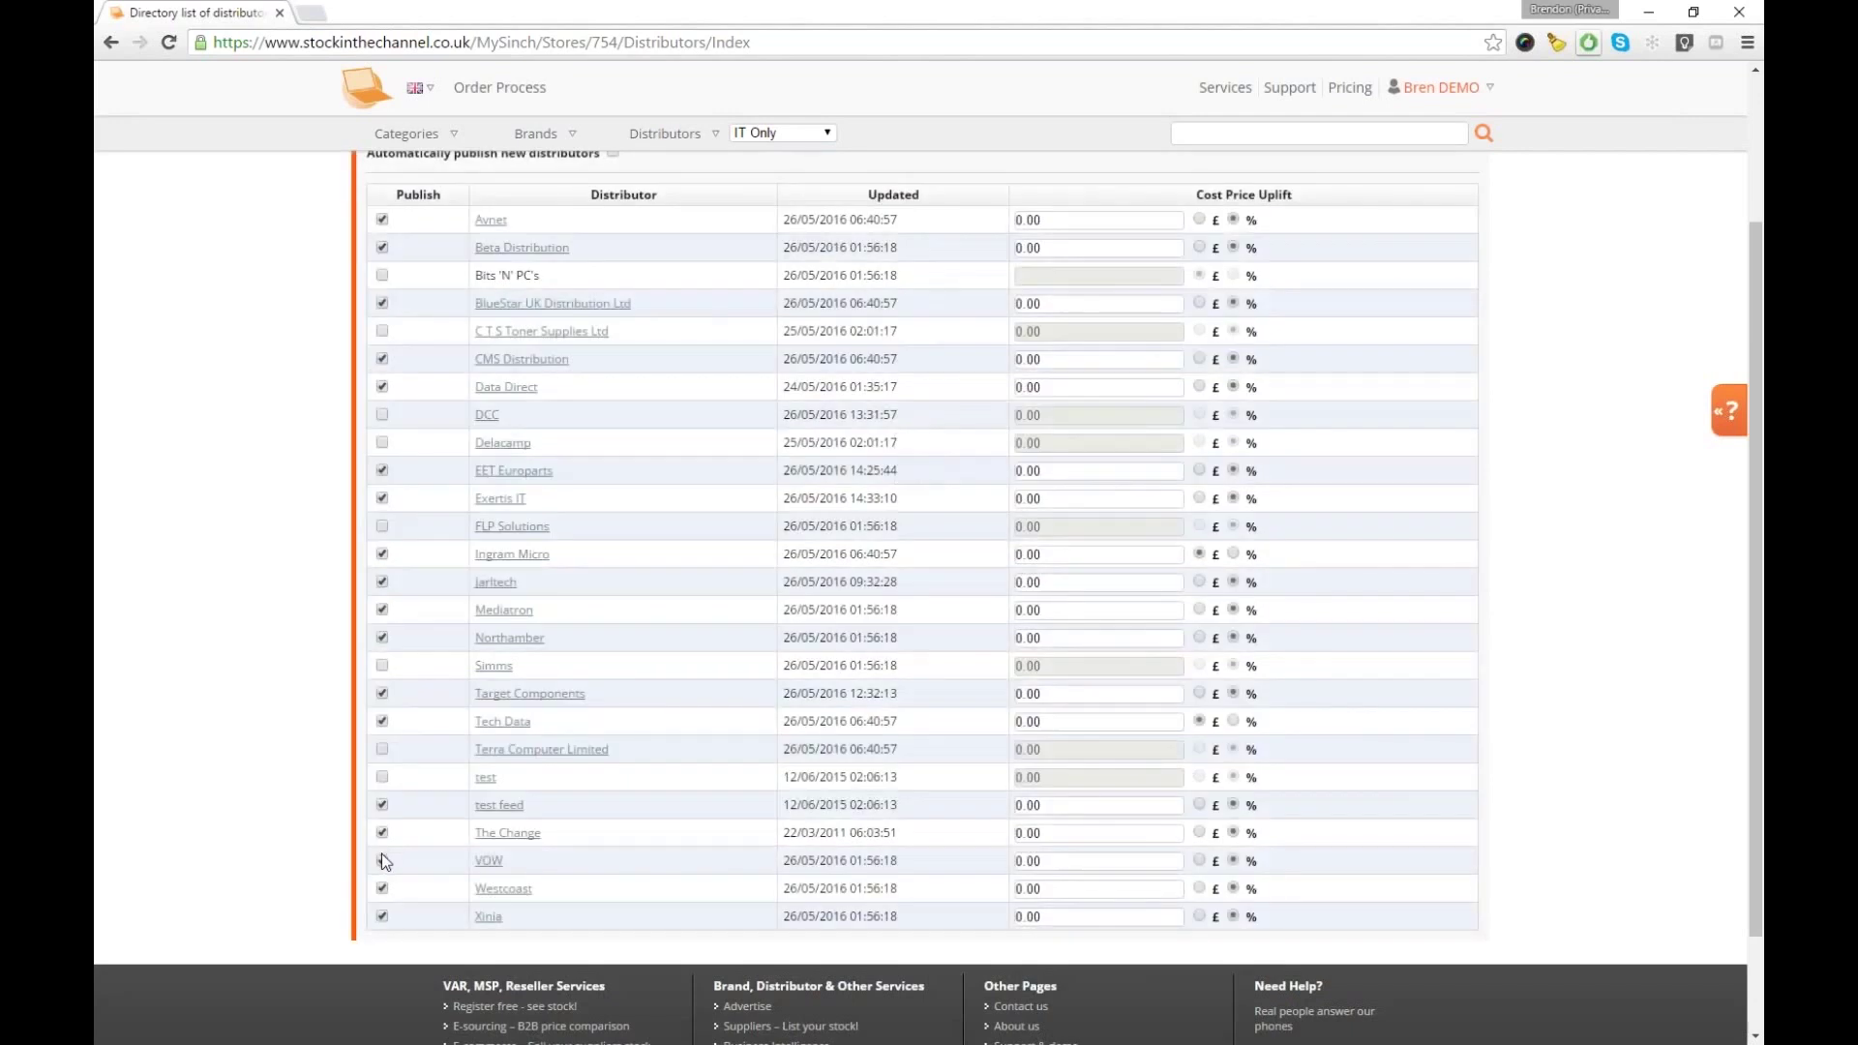
left_click(382, 860)
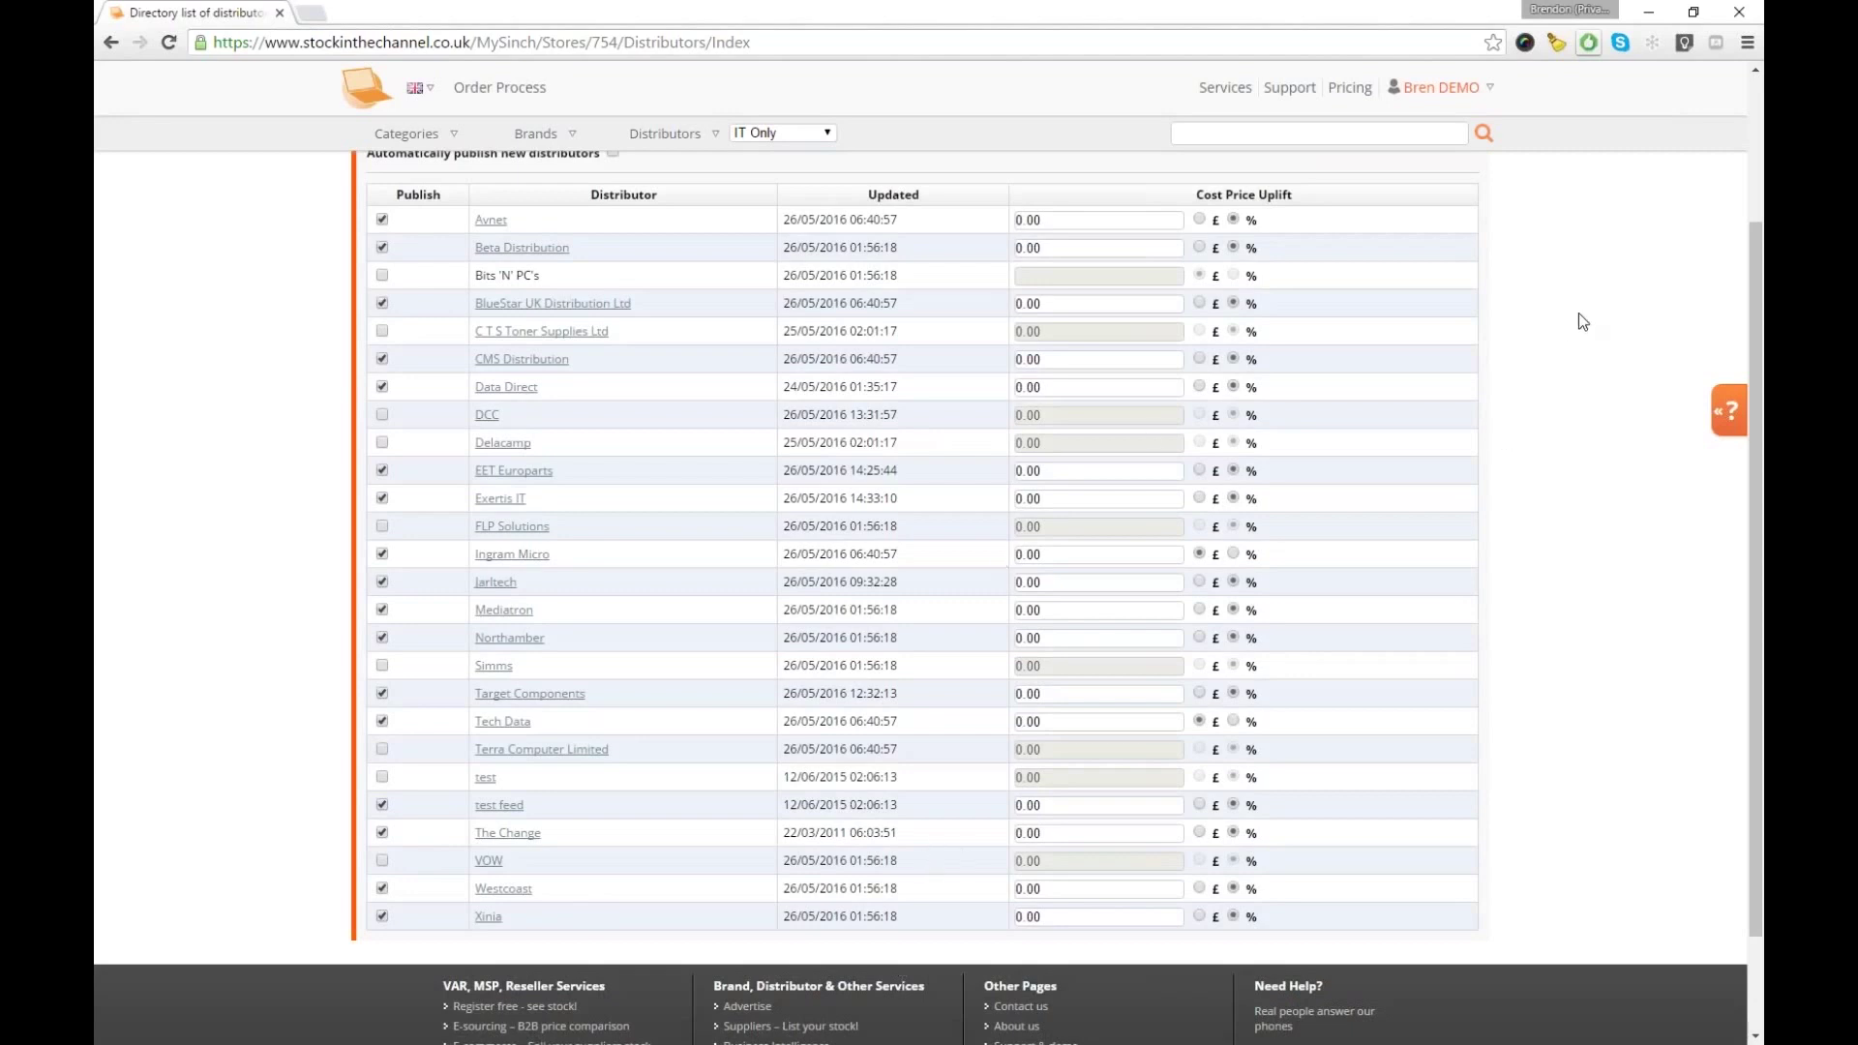
scroll(1577, 312, "up", 2)
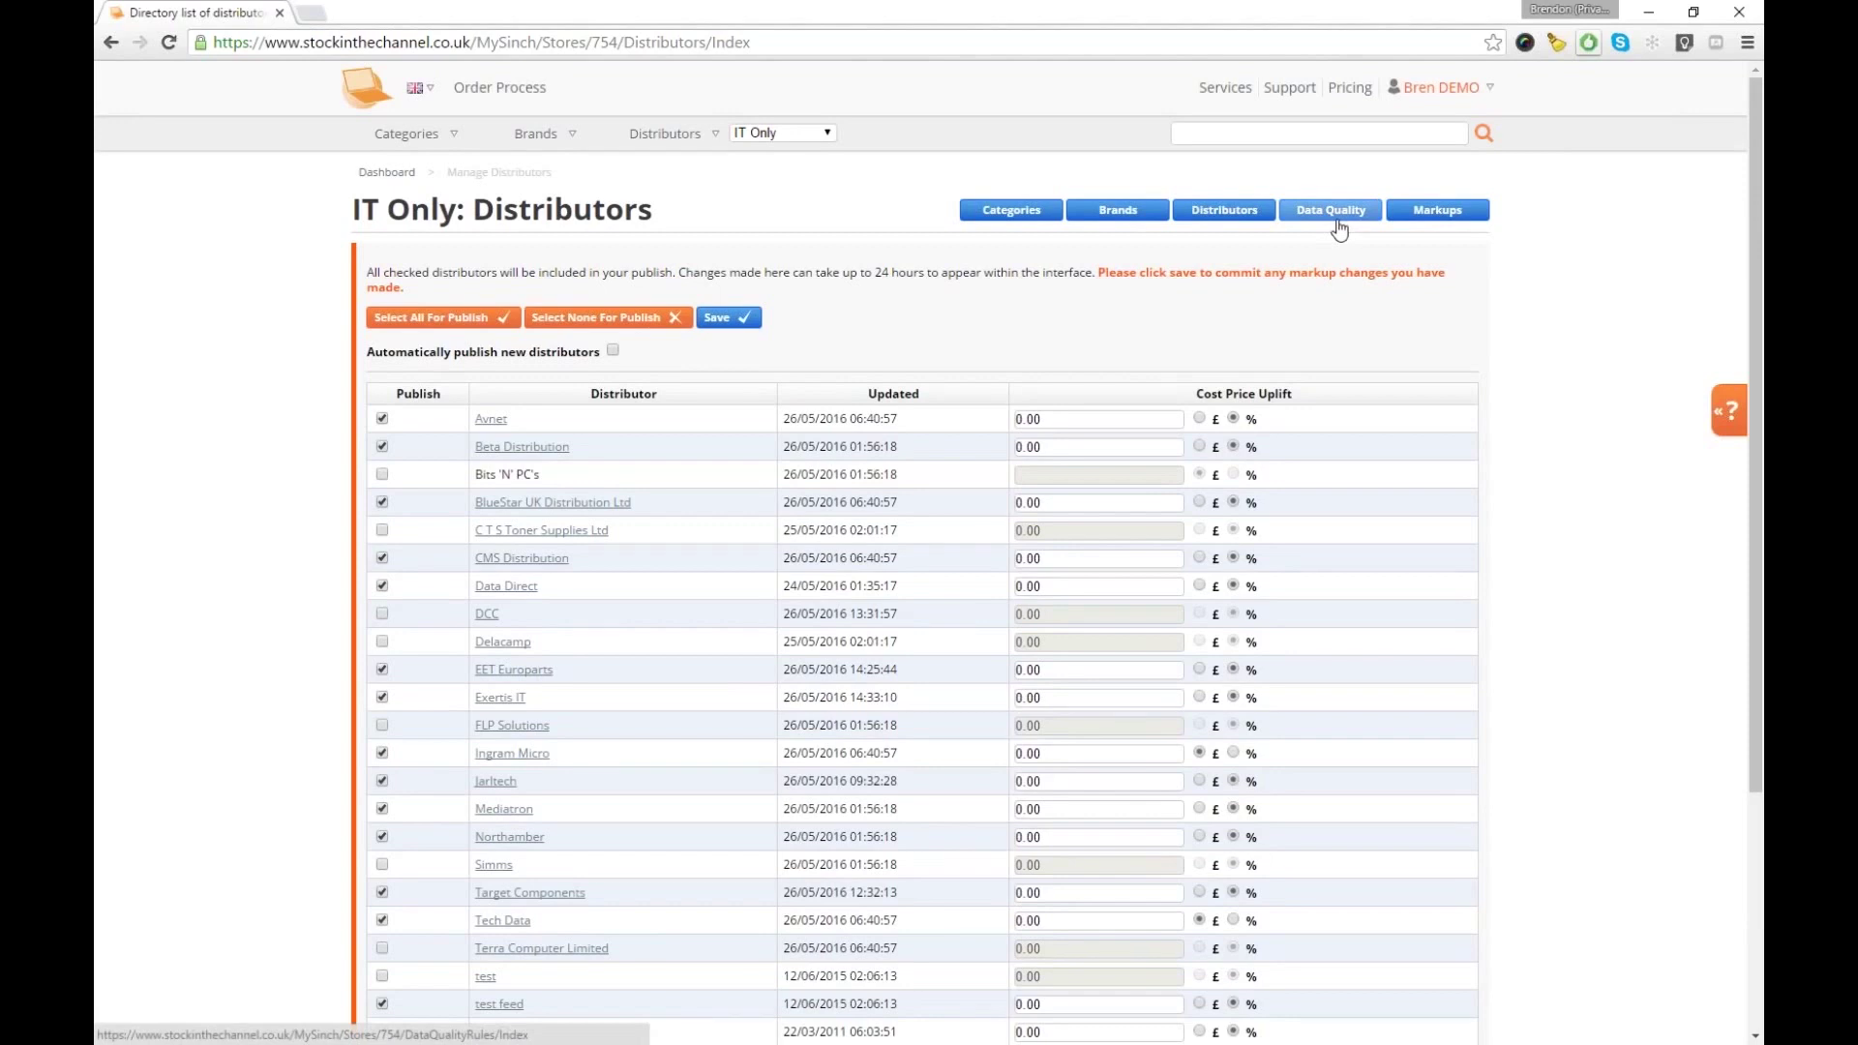
Open the IT Only brand settings and exclude AF, APG CASH DRAWERS, Alcaltel and AvanHard from publishing
left_click(1120, 213)
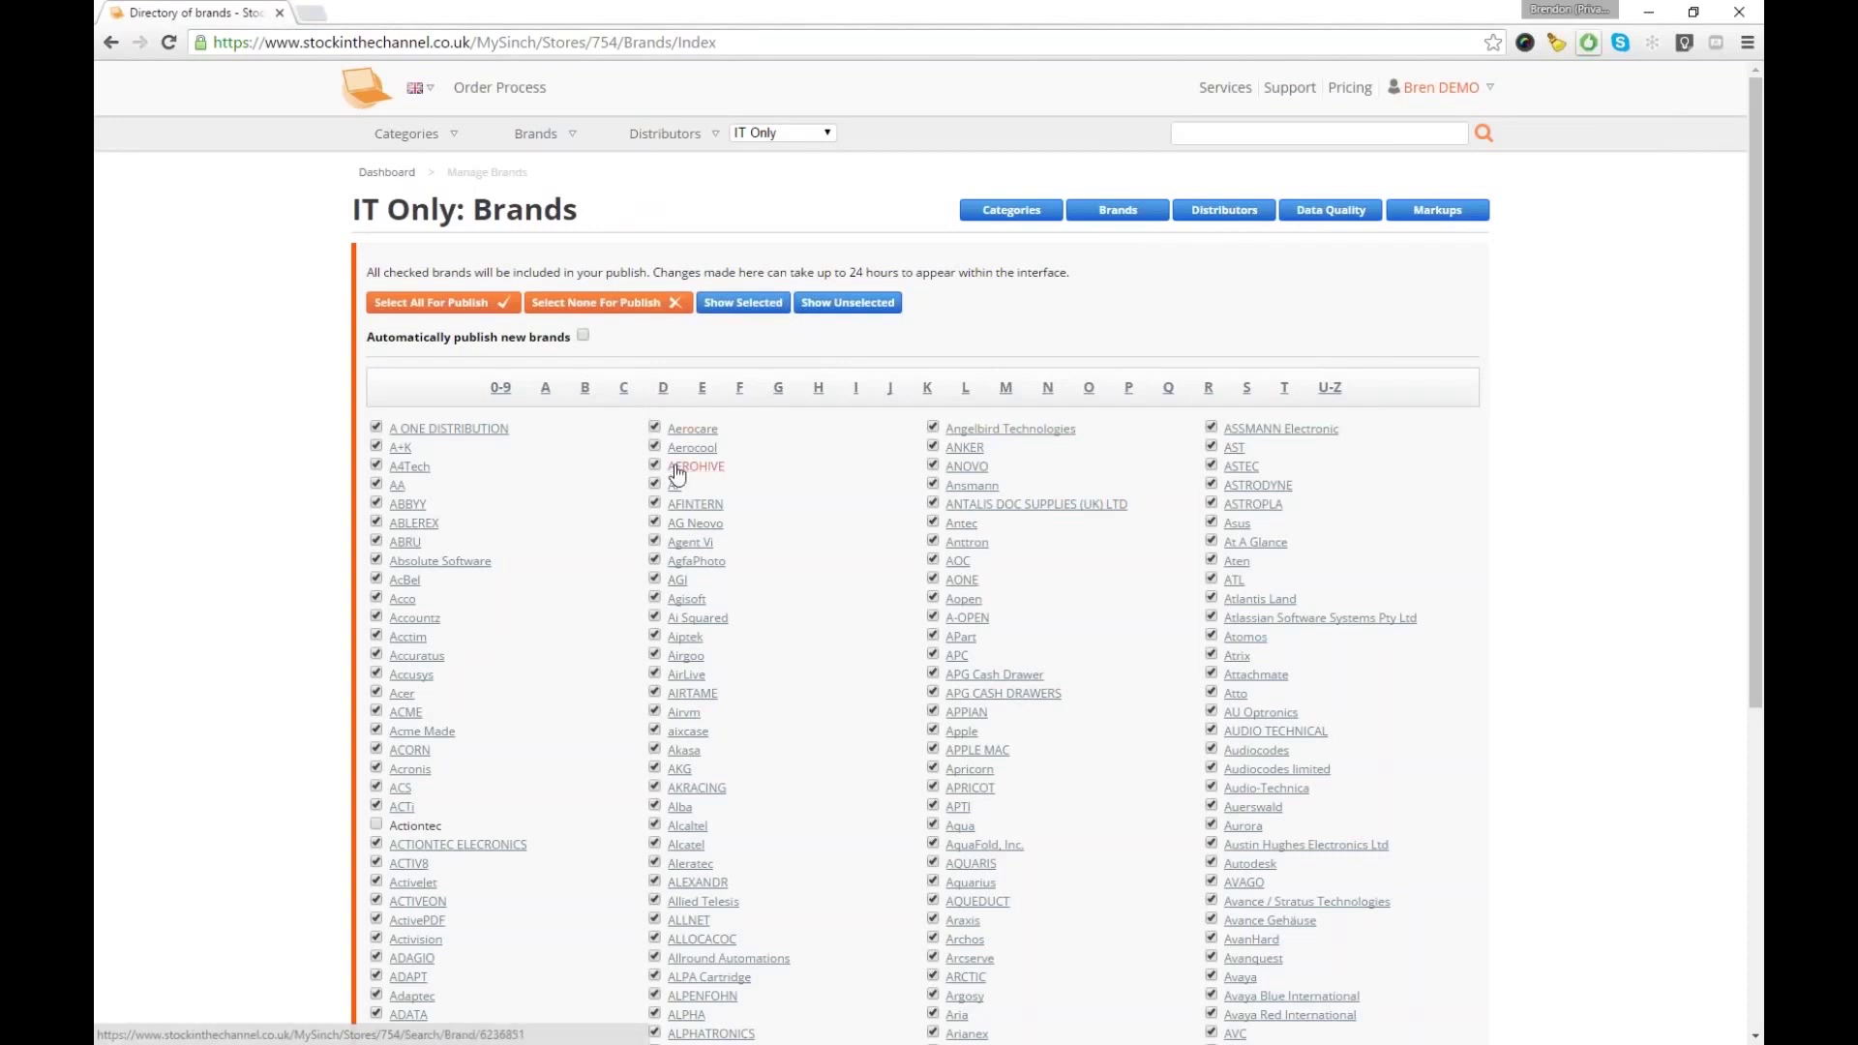
left_click(655, 485)
left_click(933, 692)
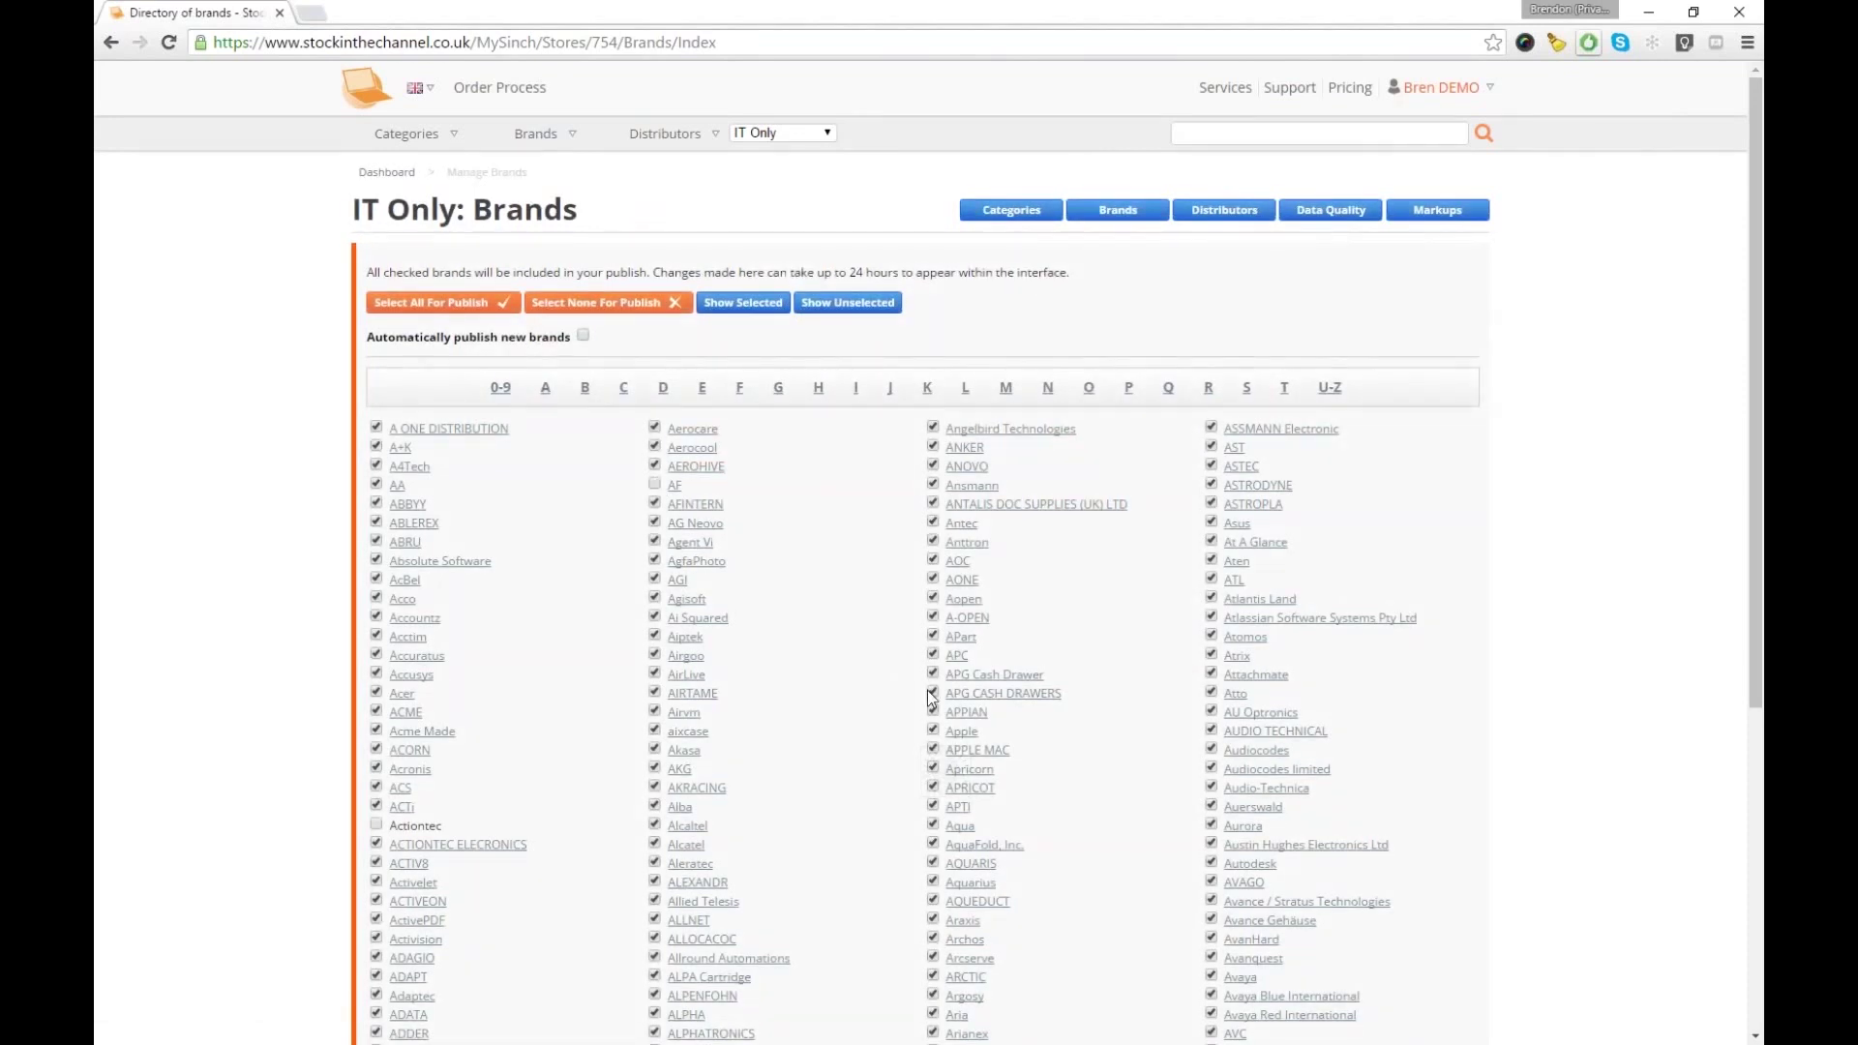
left_click(655, 825)
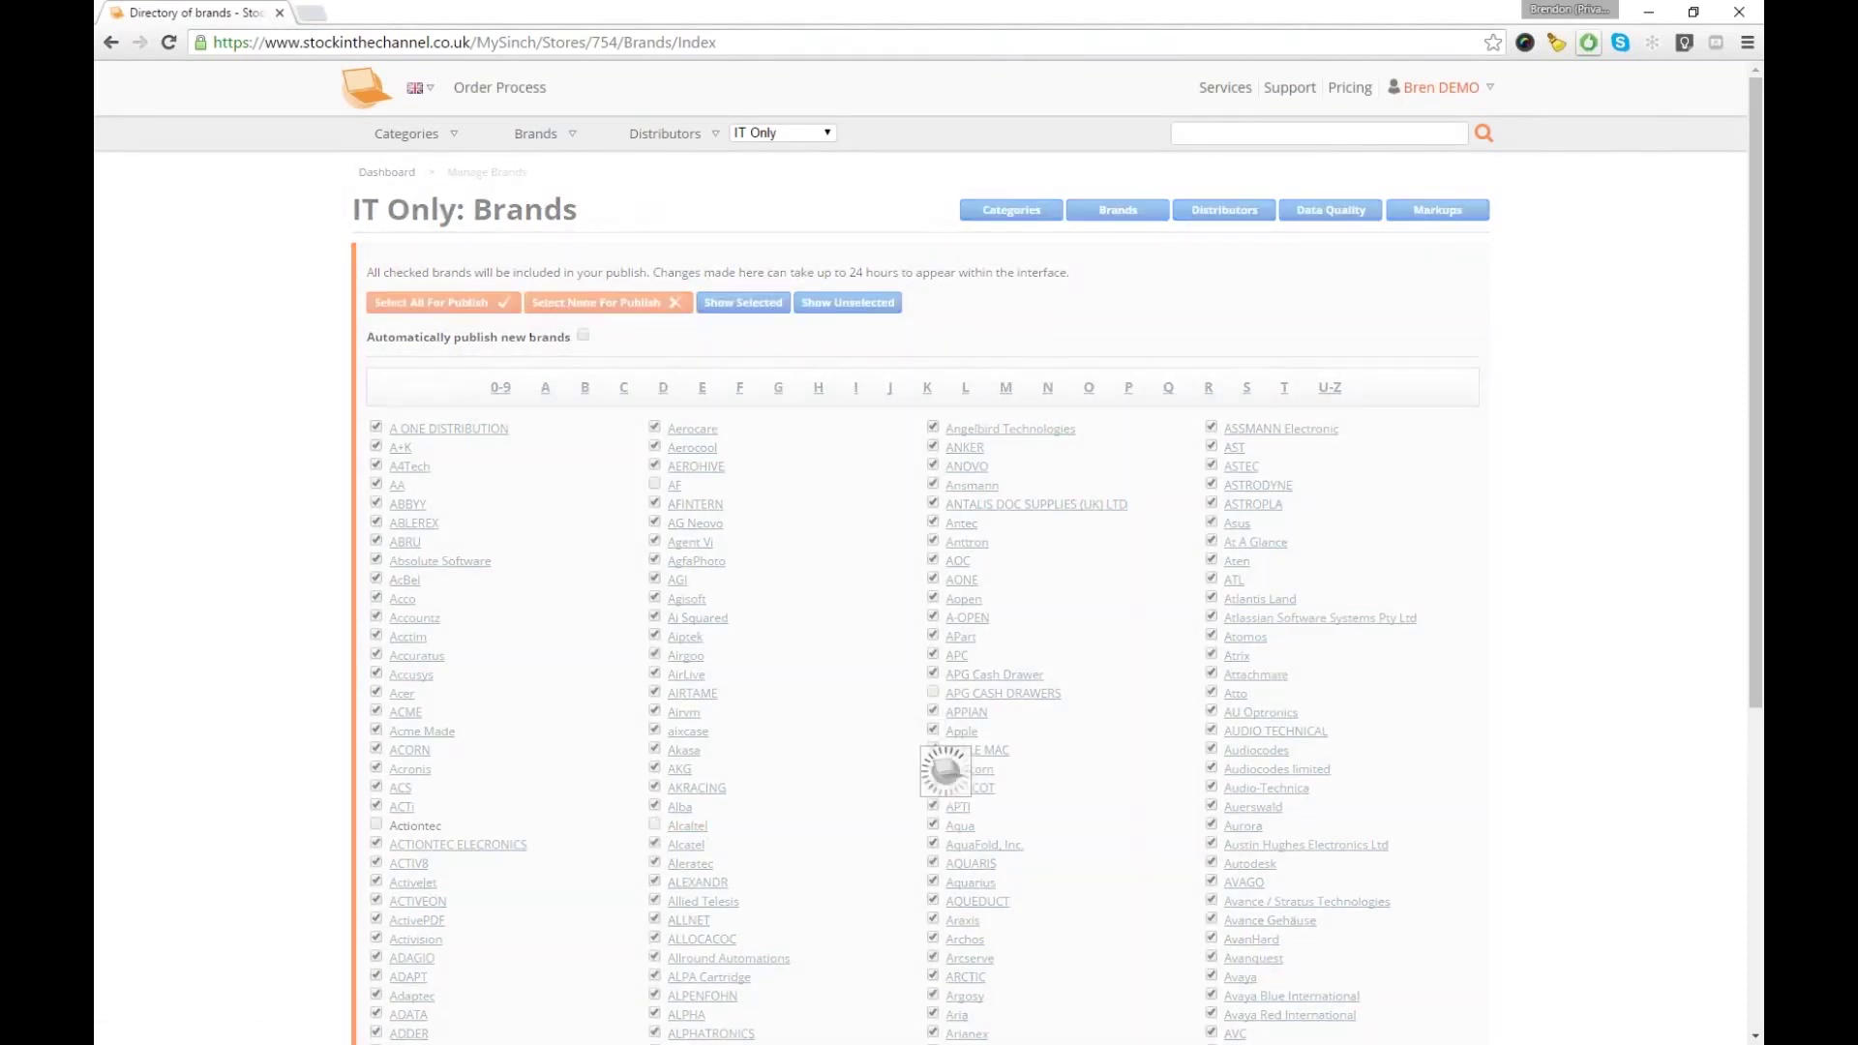
left_click(1211, 938)
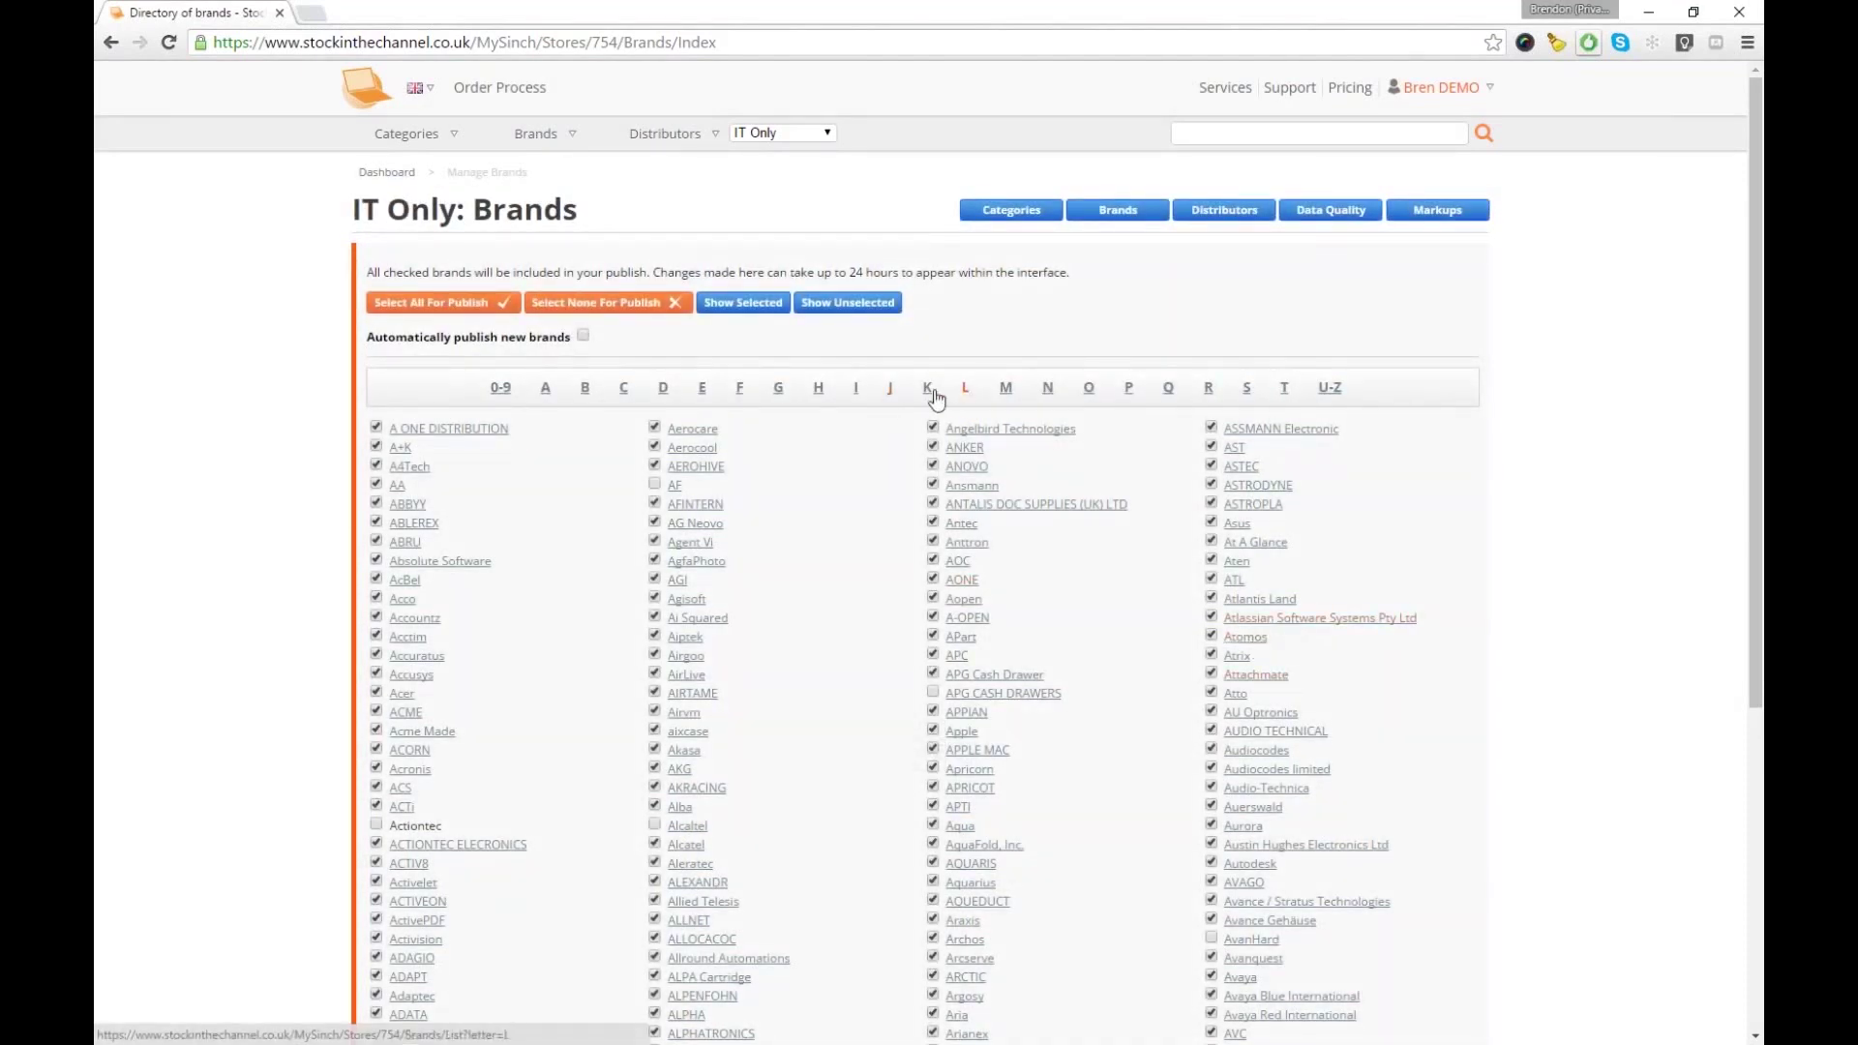
Show the brands starting with C and exclude Cokin and COPYDEX from publishing
left_click(633, 393)
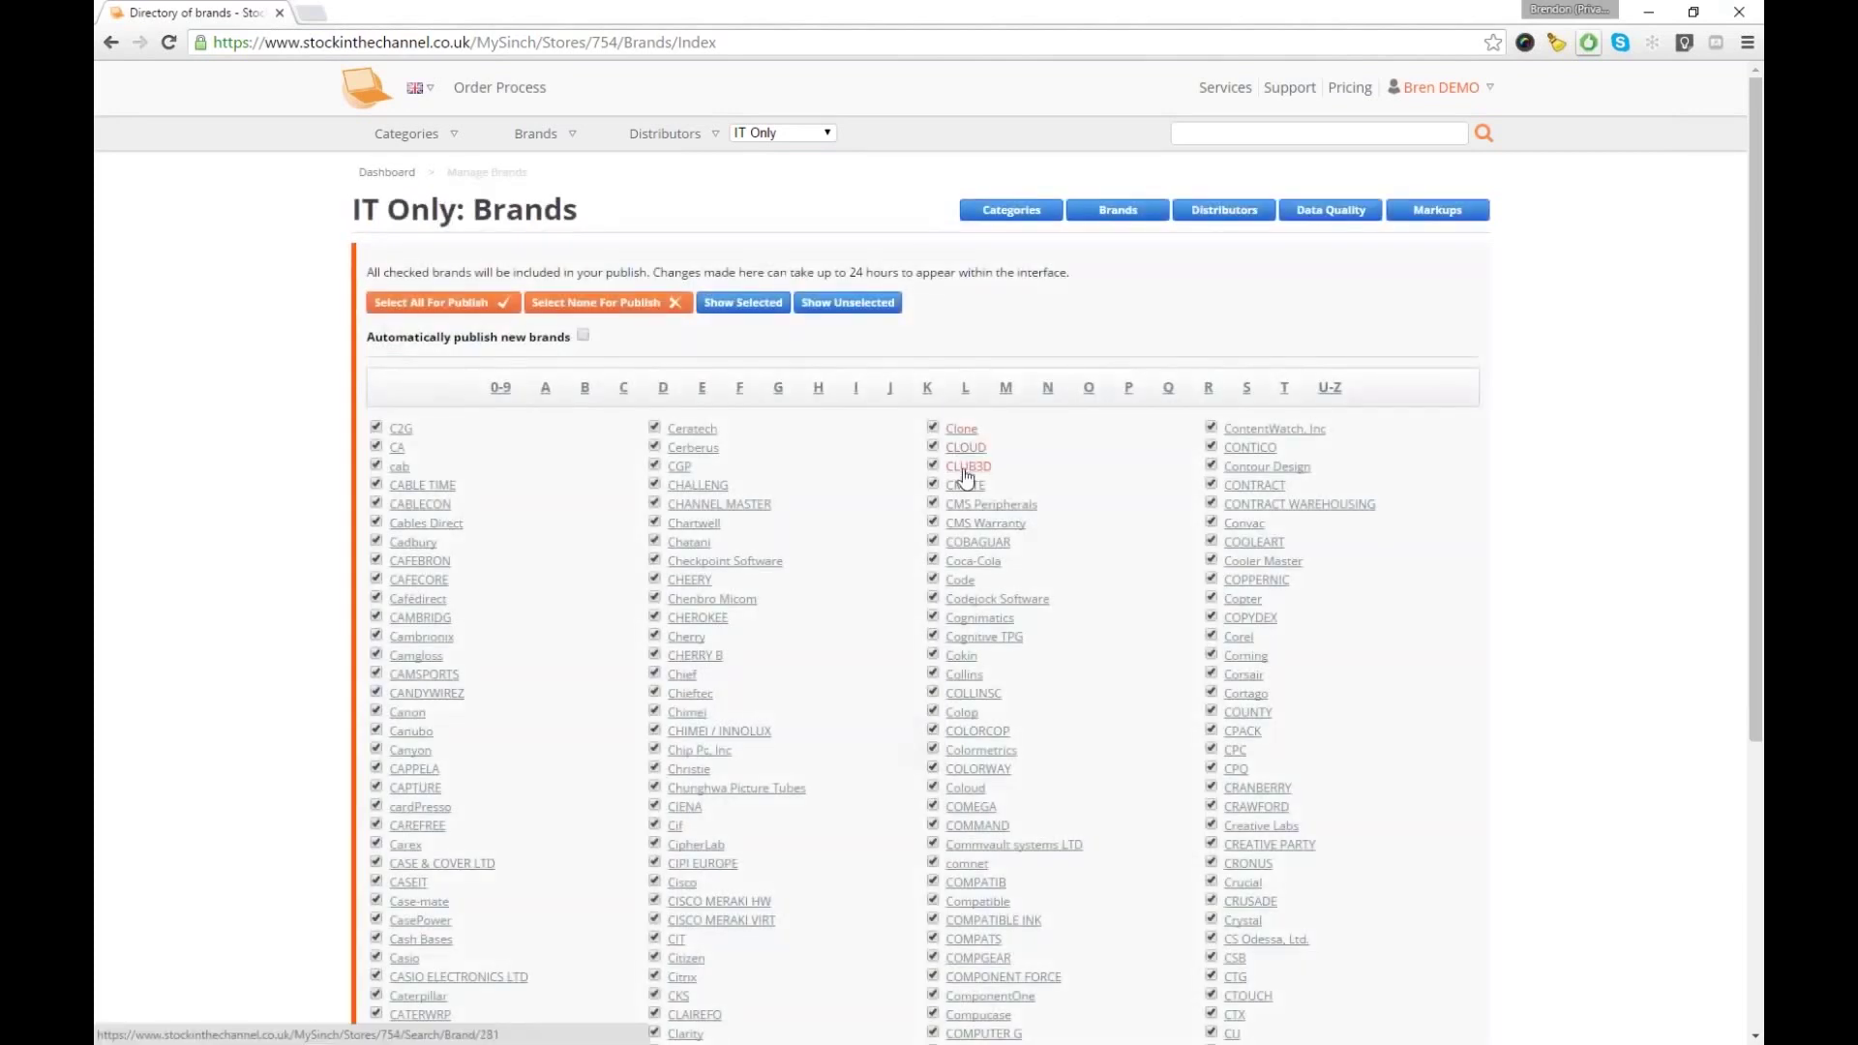
left_click(933, 655)
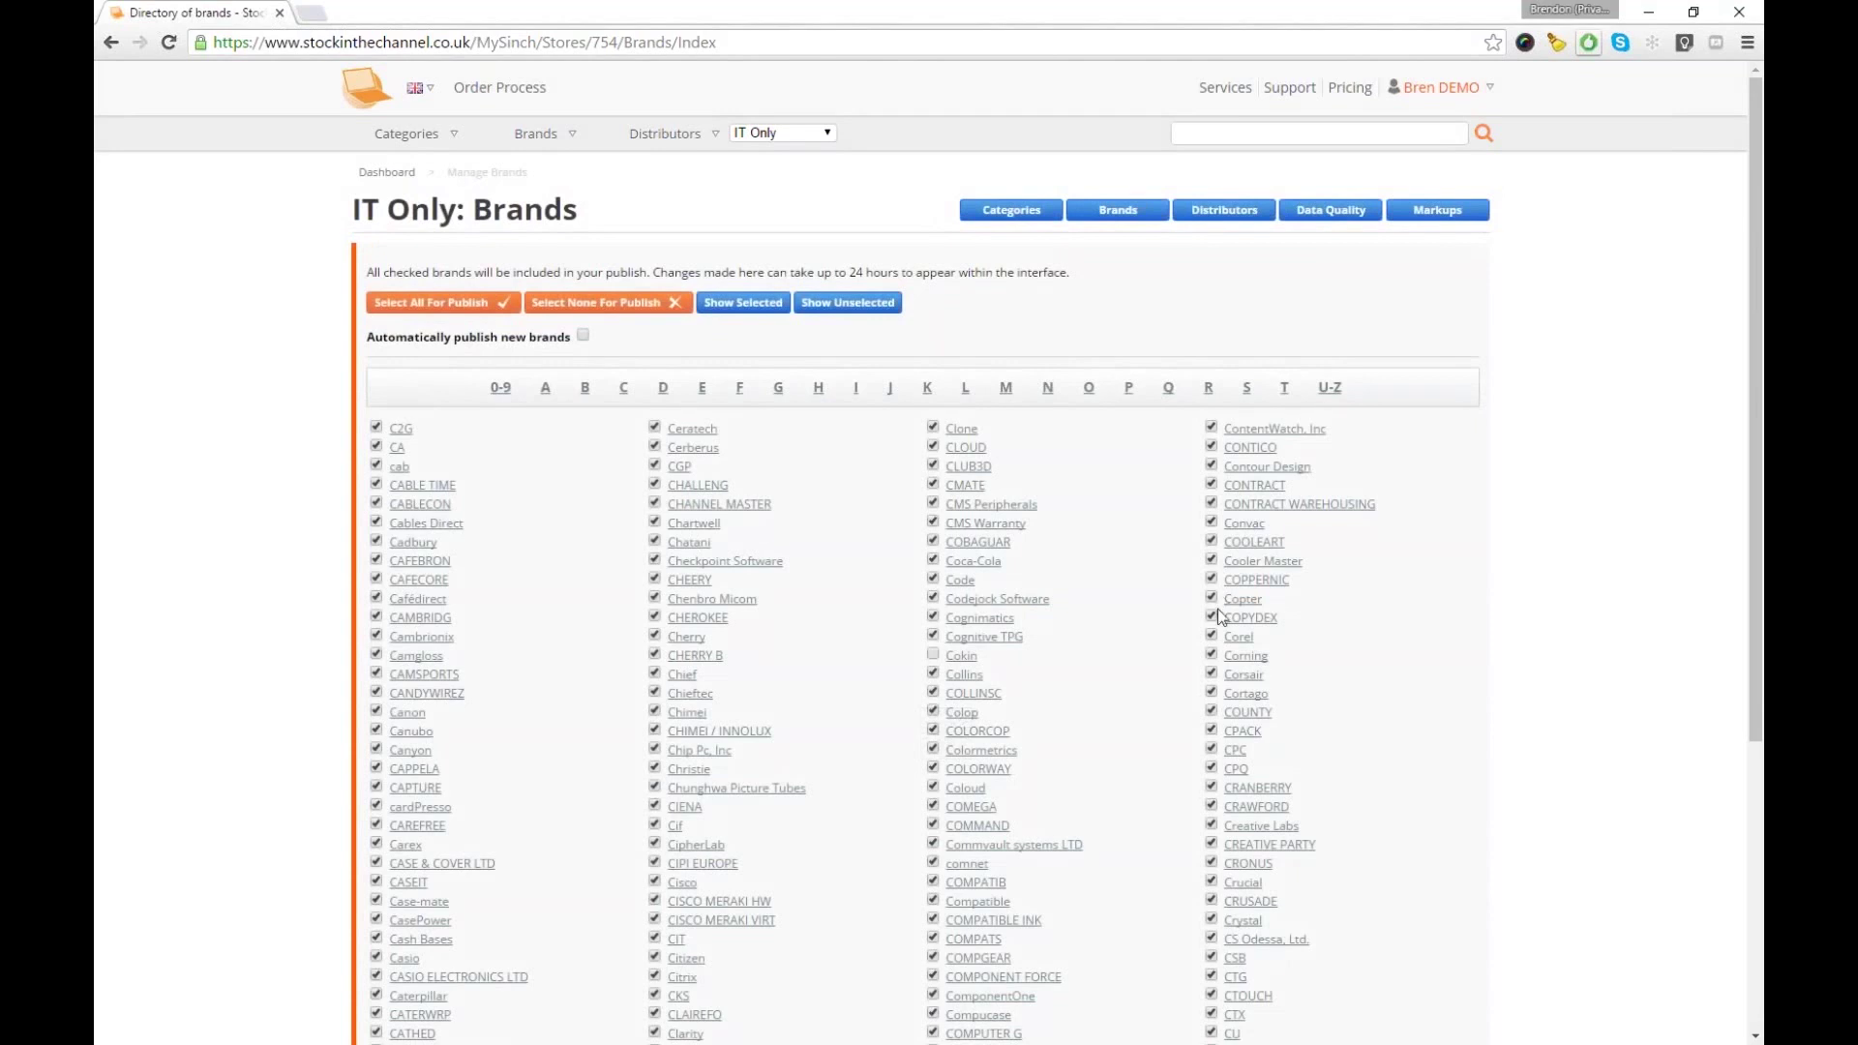
left_click(1212, 617)
Open the IT Only category settings, rename the audio & home theatre category to AV and save it
left_click(1029, 212)
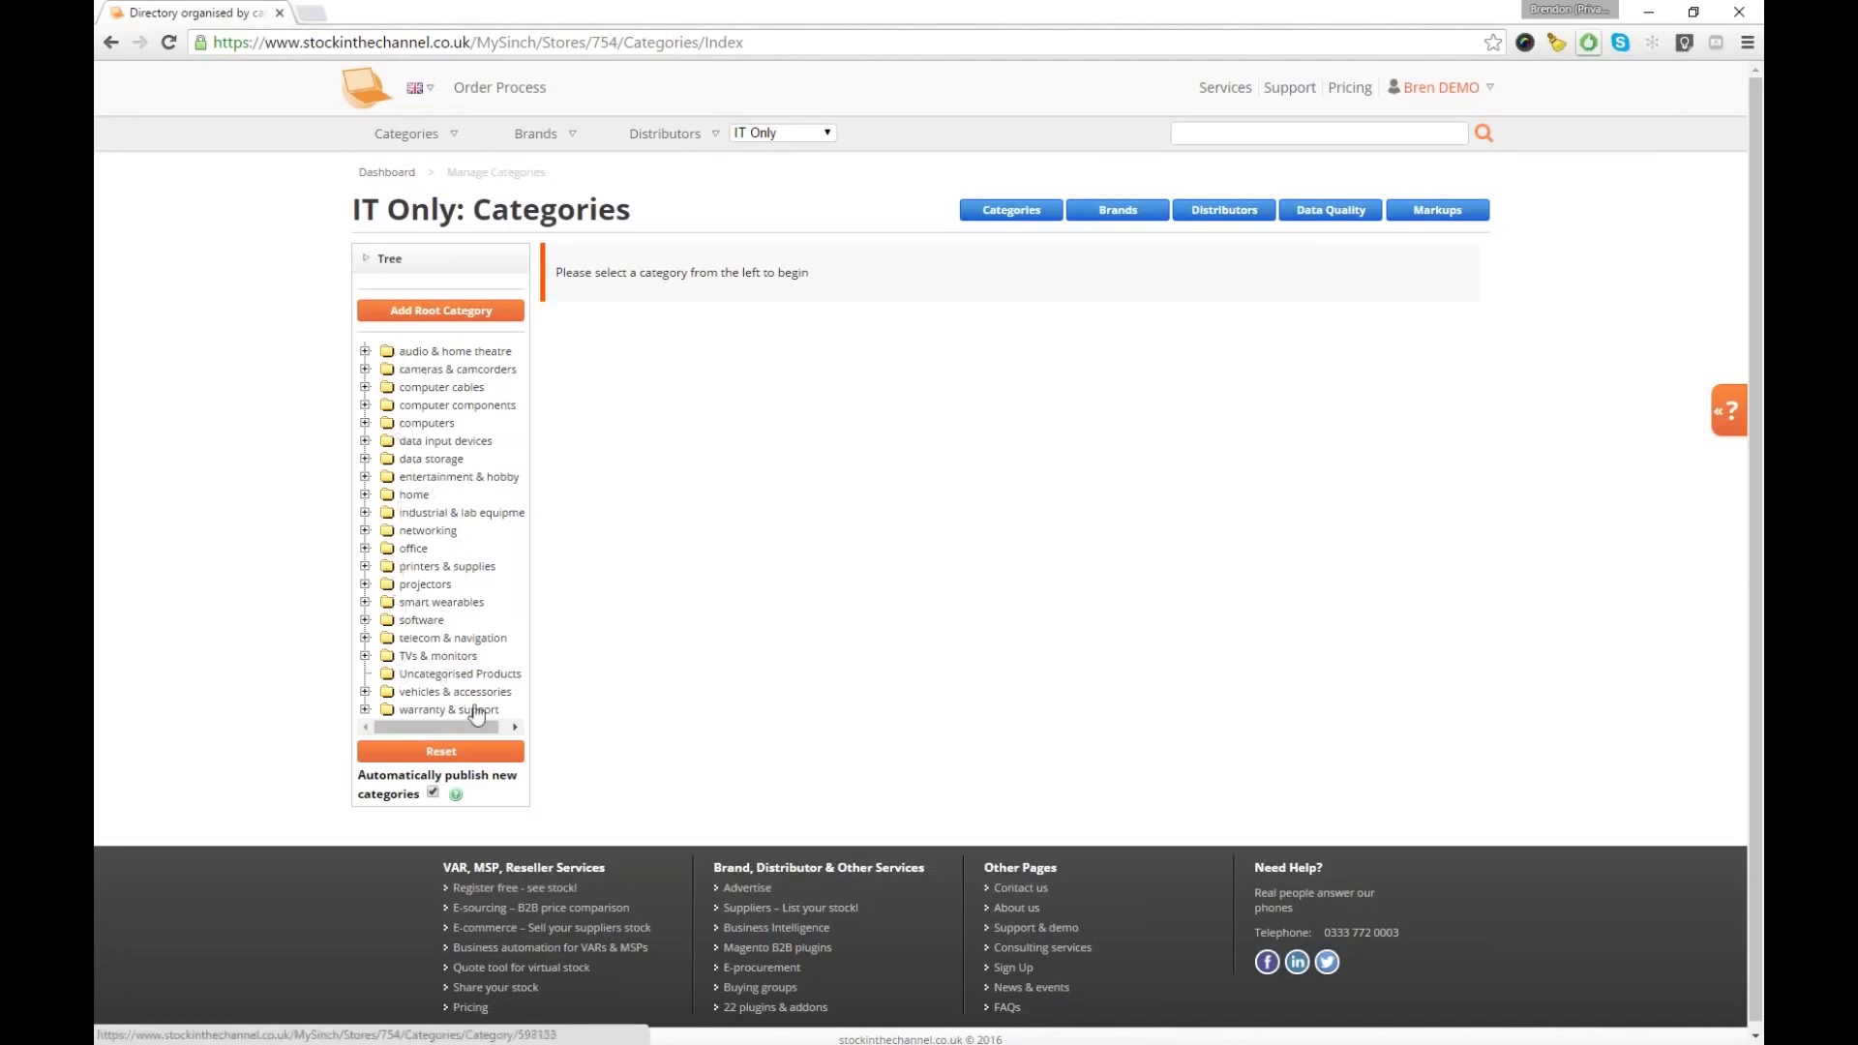
left_click(447, 352)
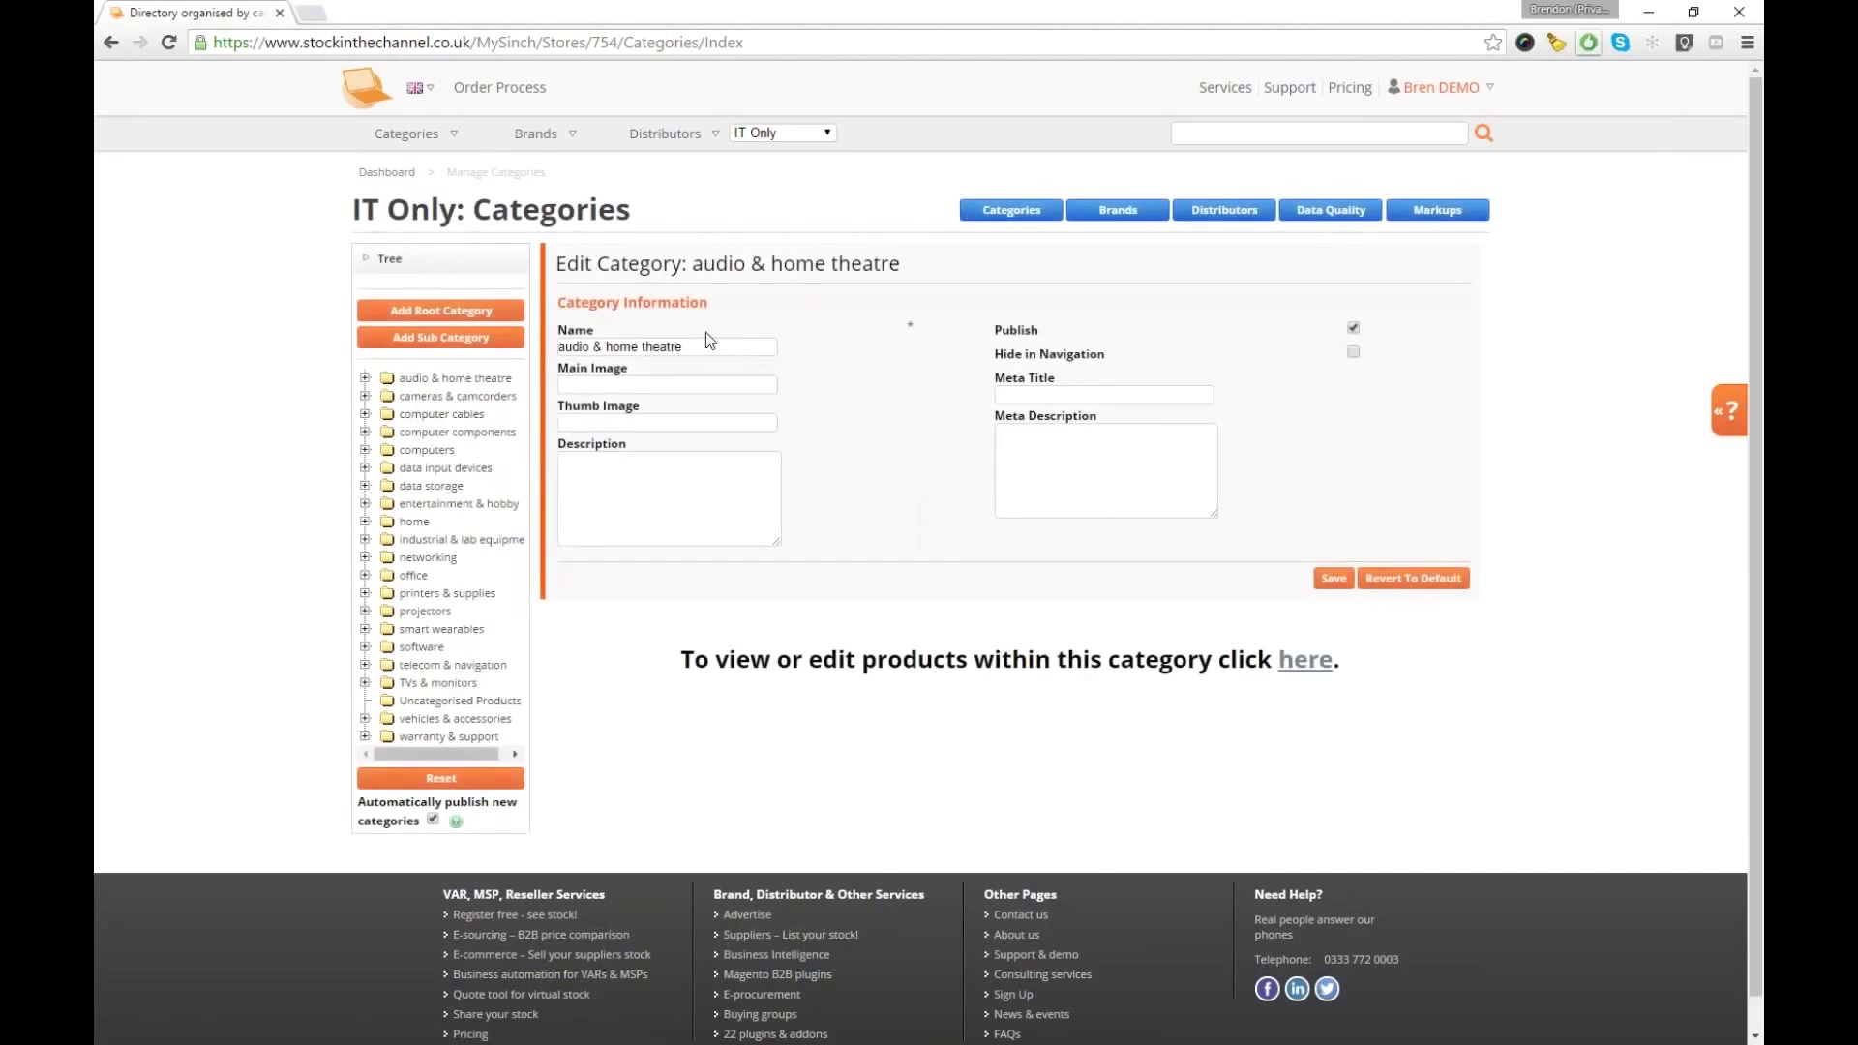
left_click_drag(701, 346, 538, 354)
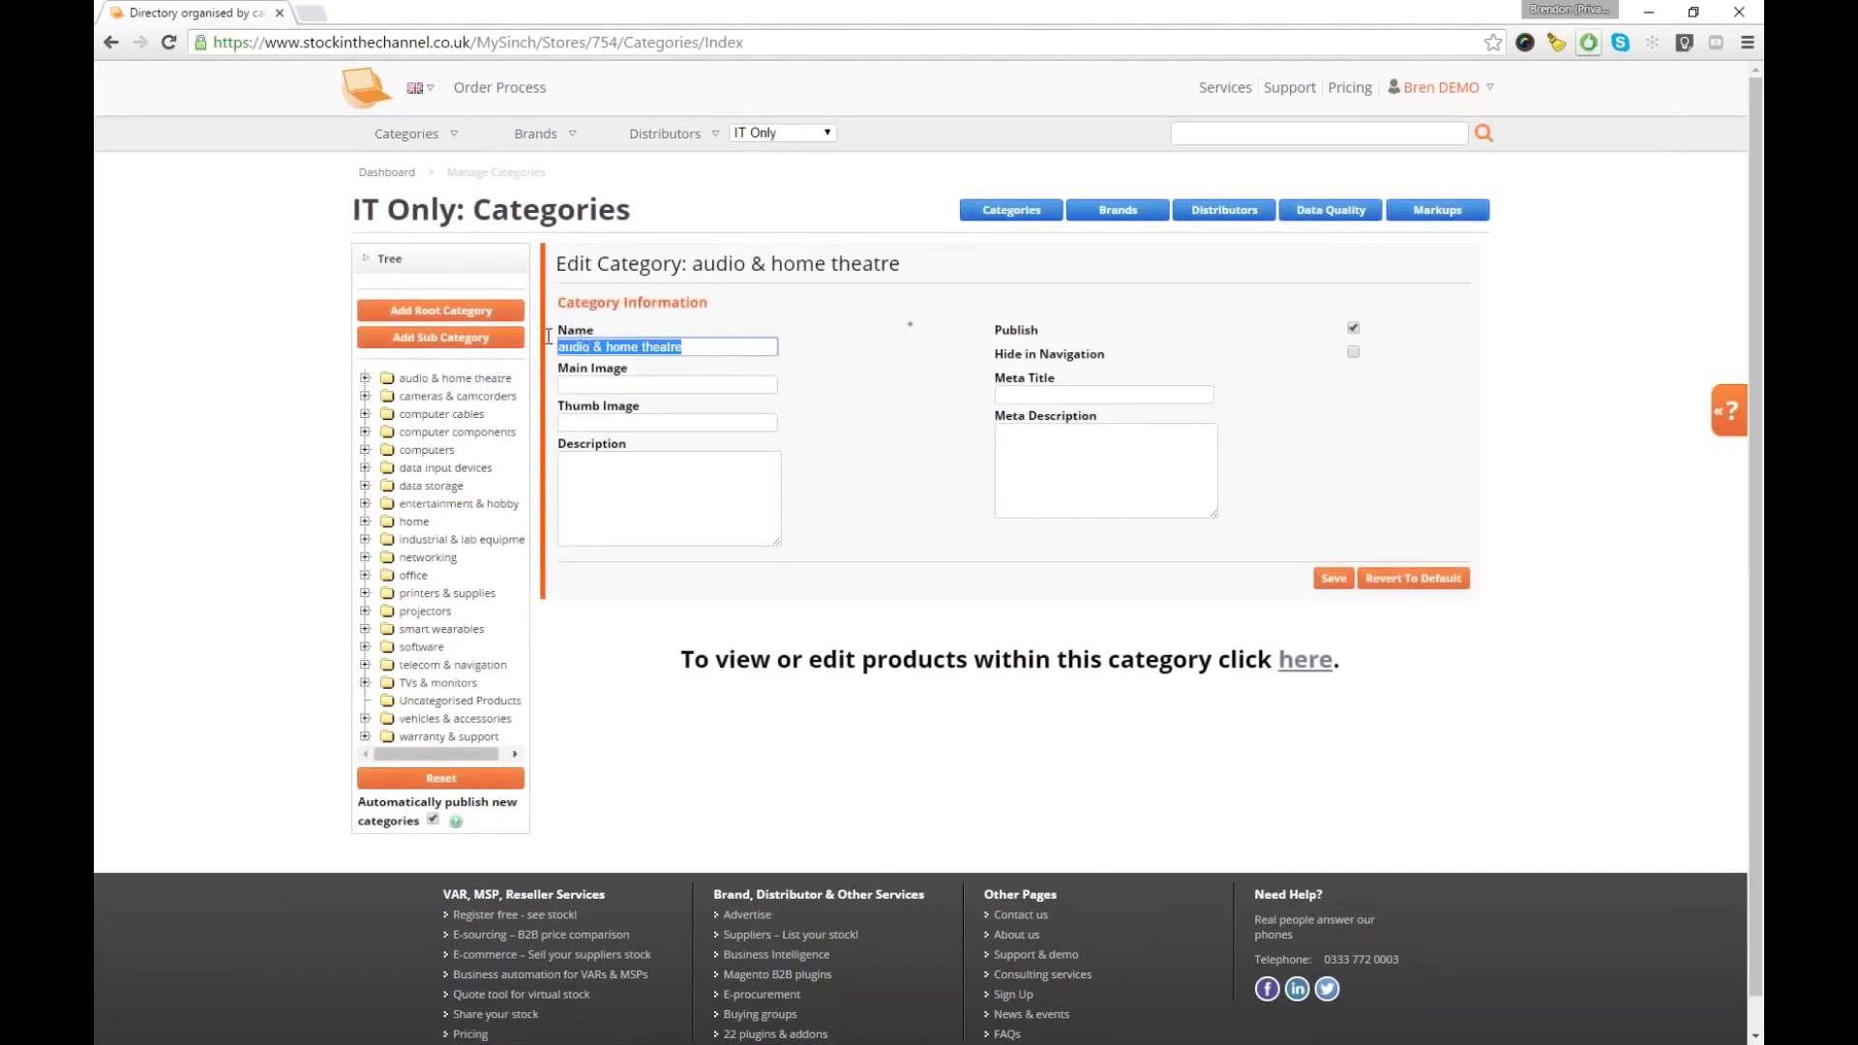
type("AV")
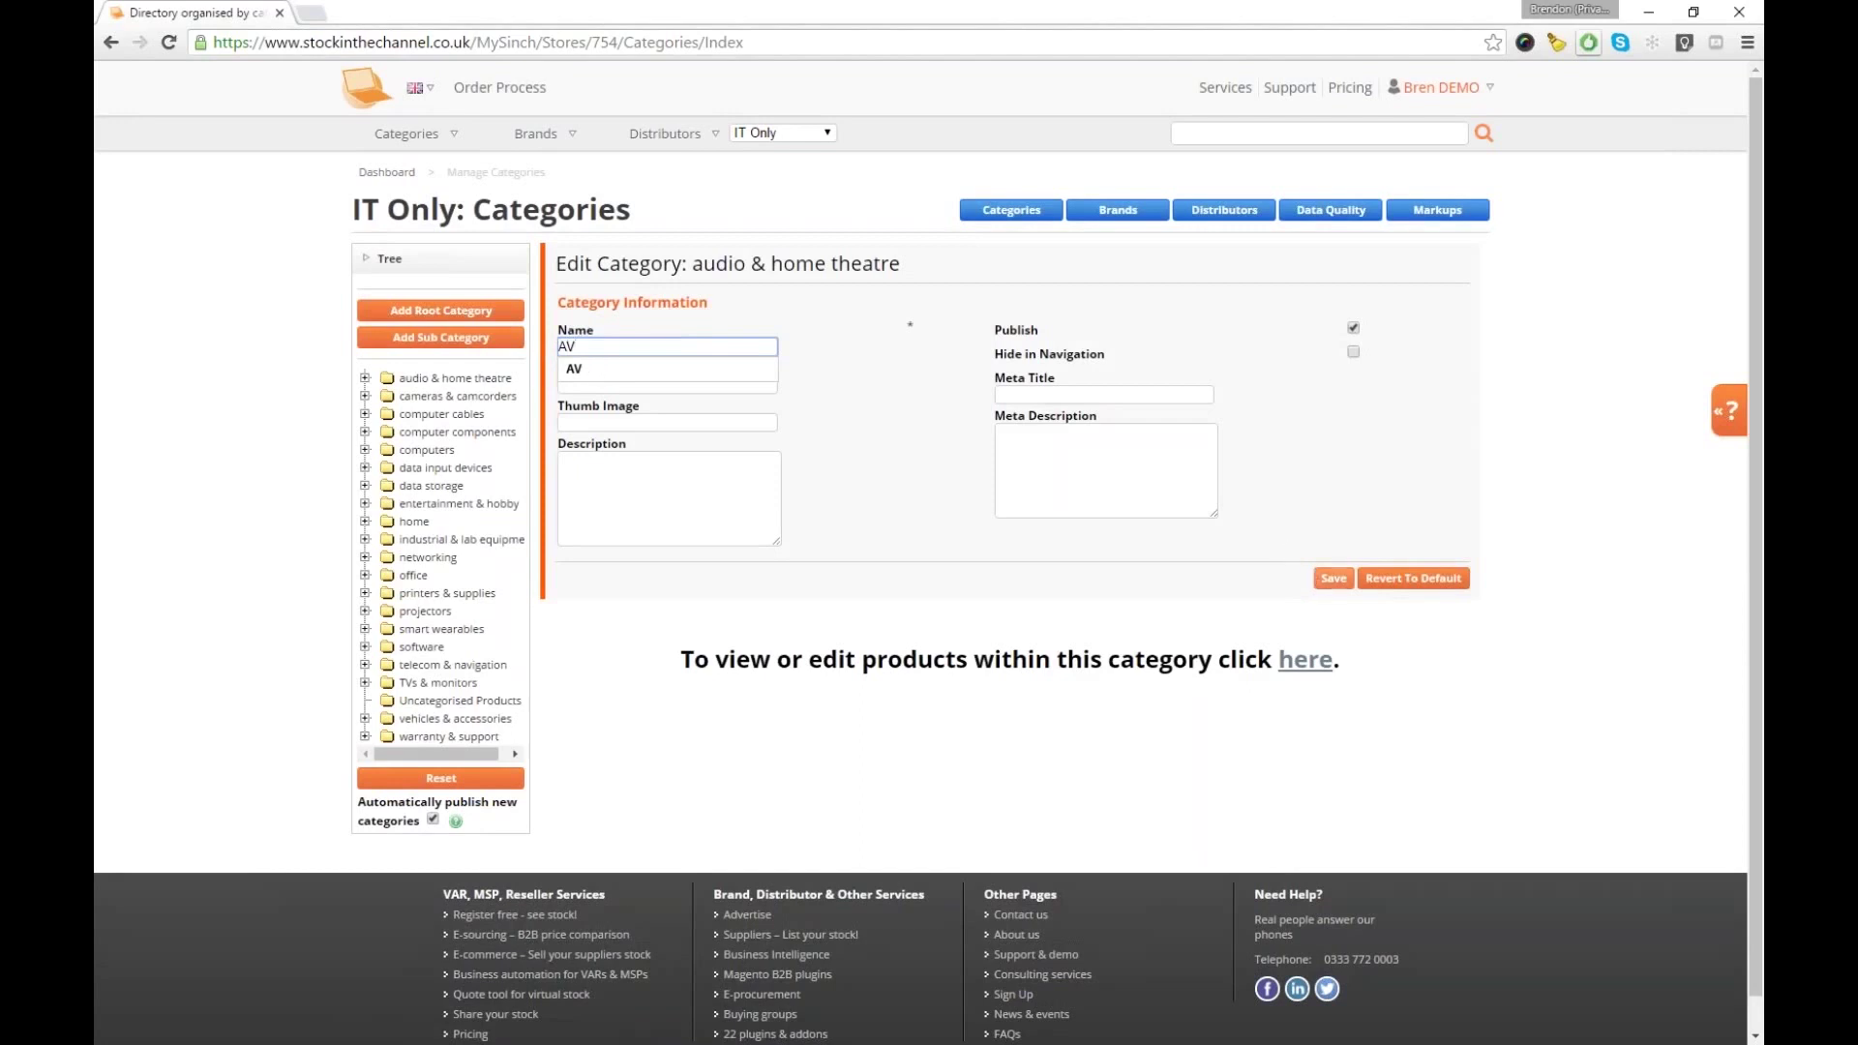
left_click(1332, 577)
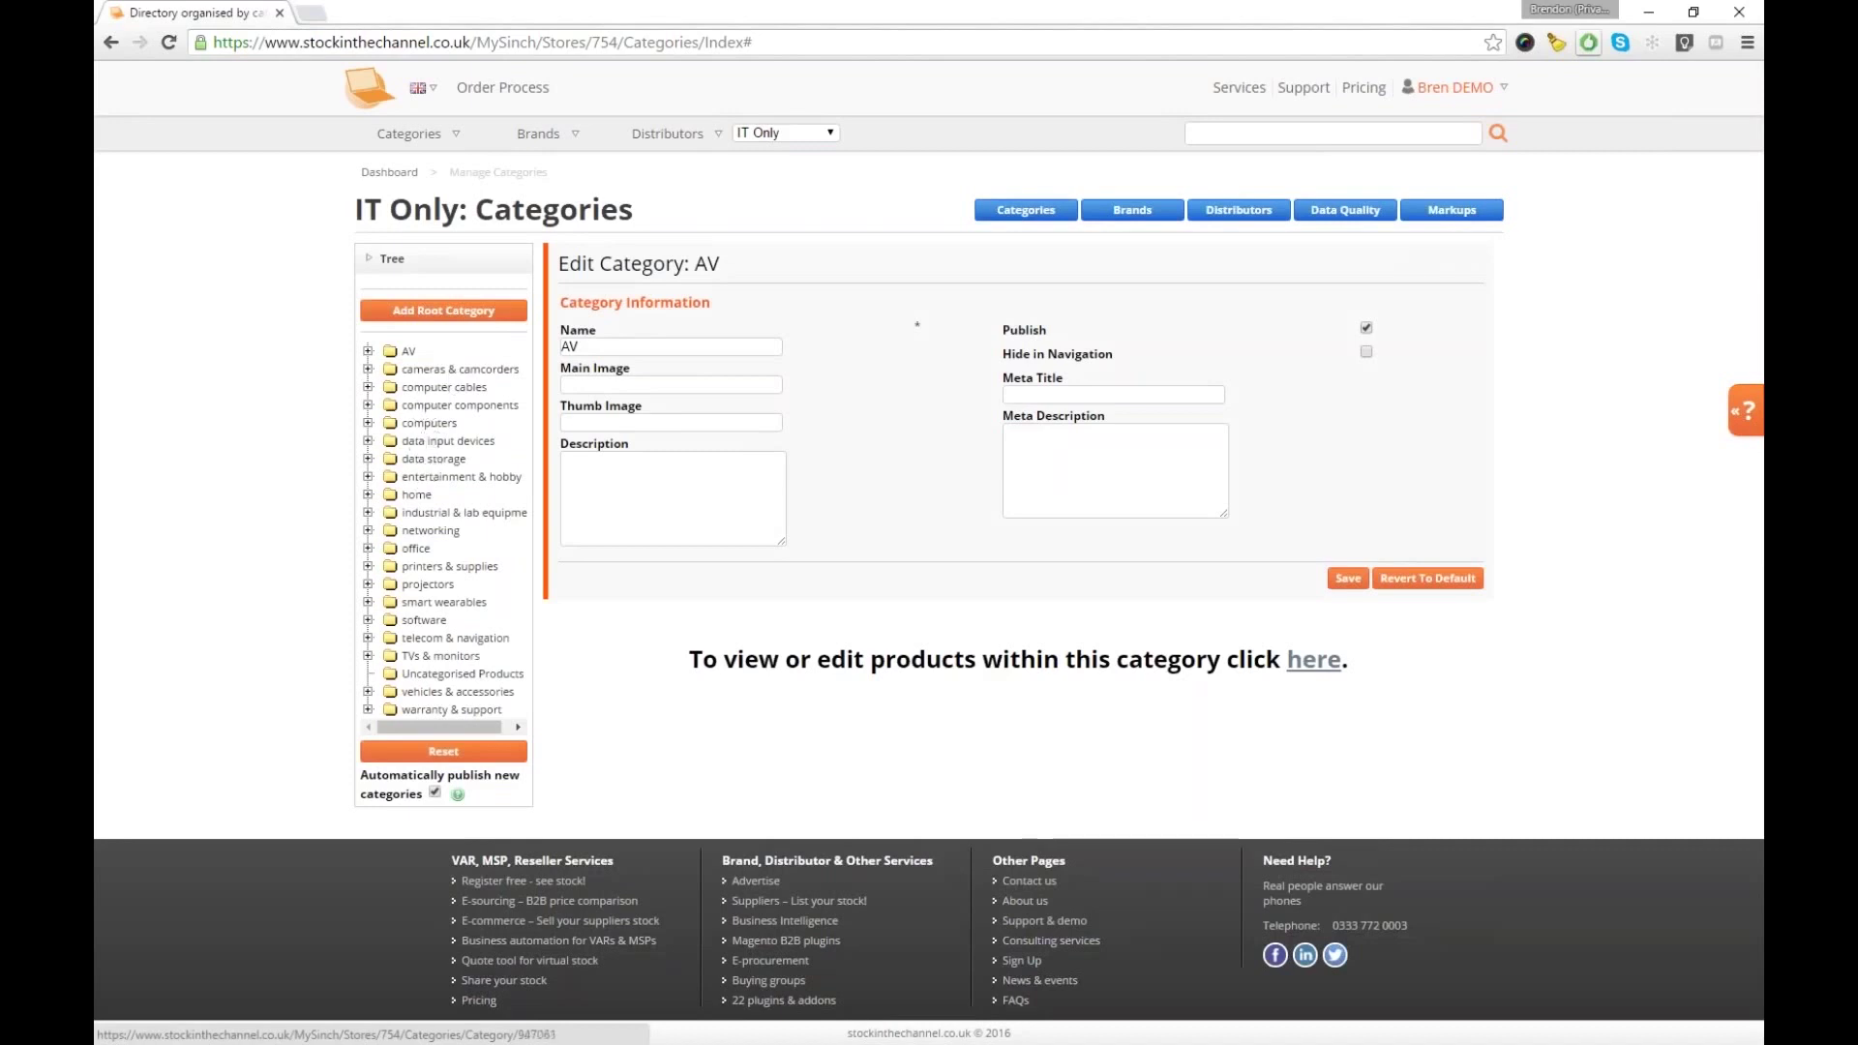
Add a new root category named Computing and save it
left_click(449, 312)
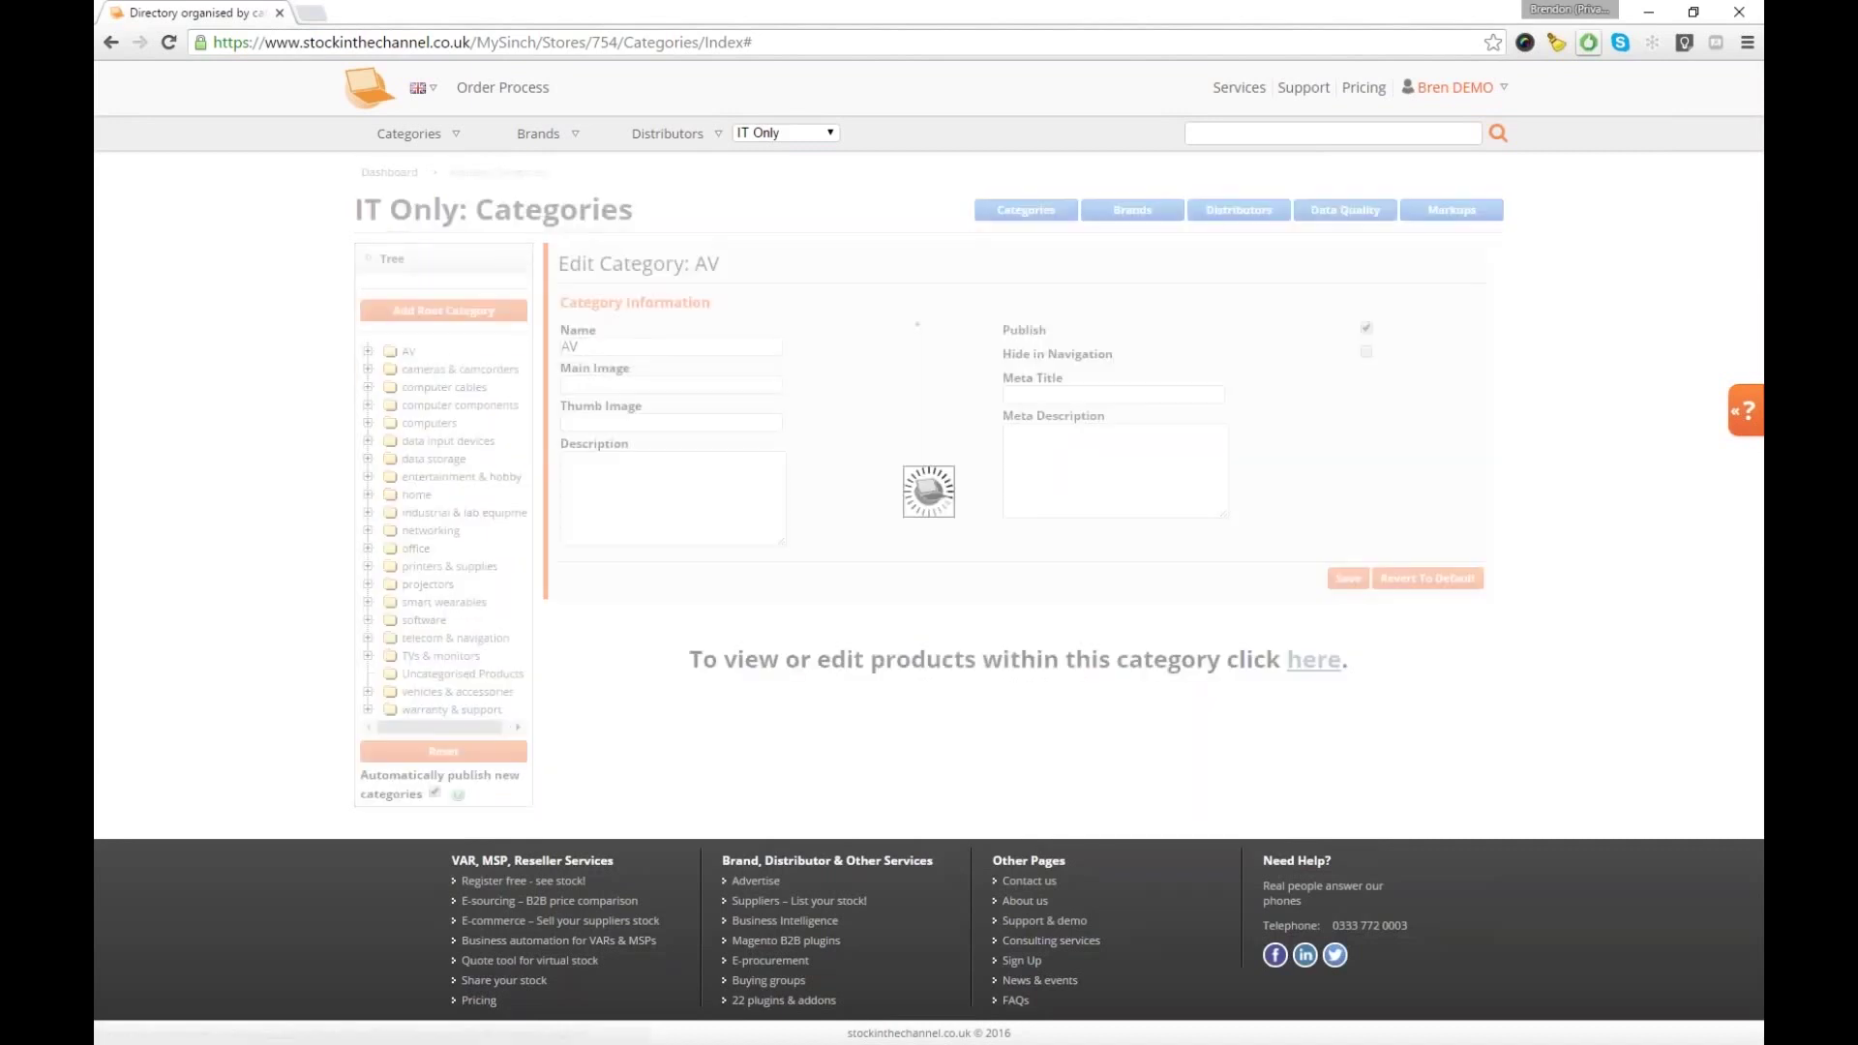
left_click(452, 355)
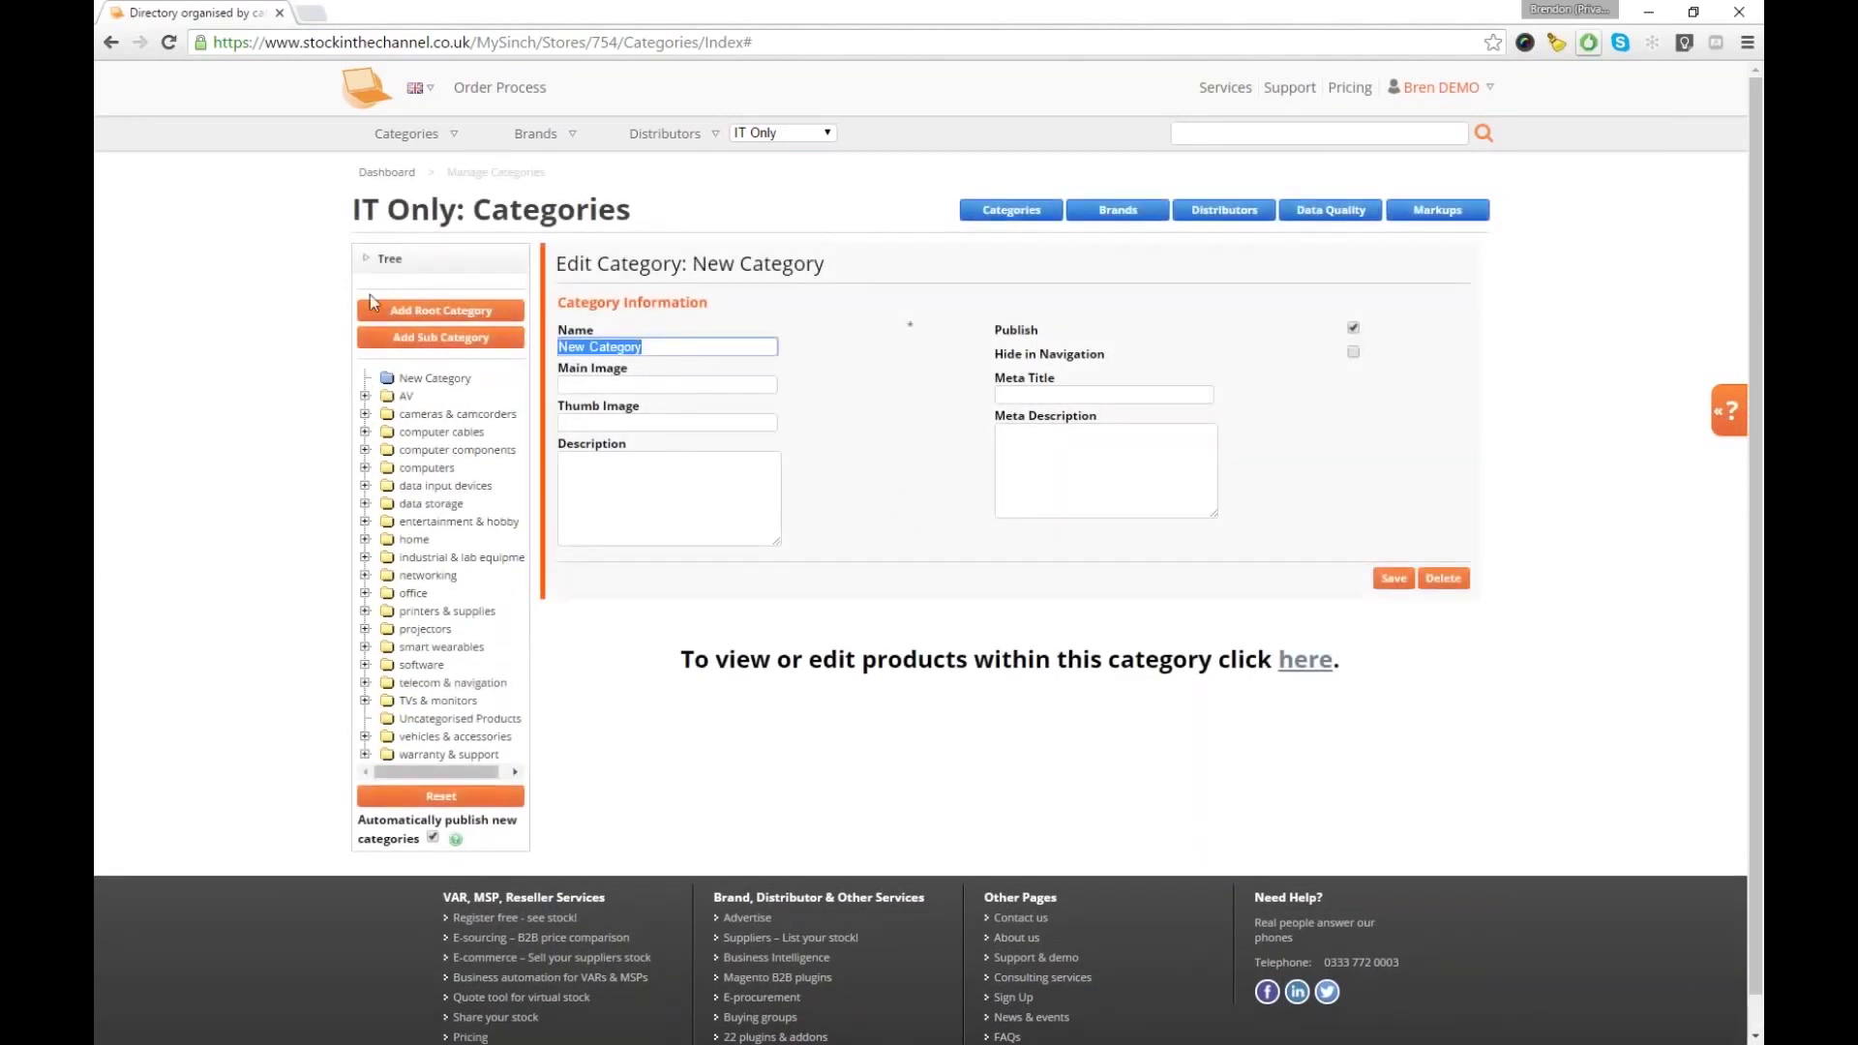
type("Computing")
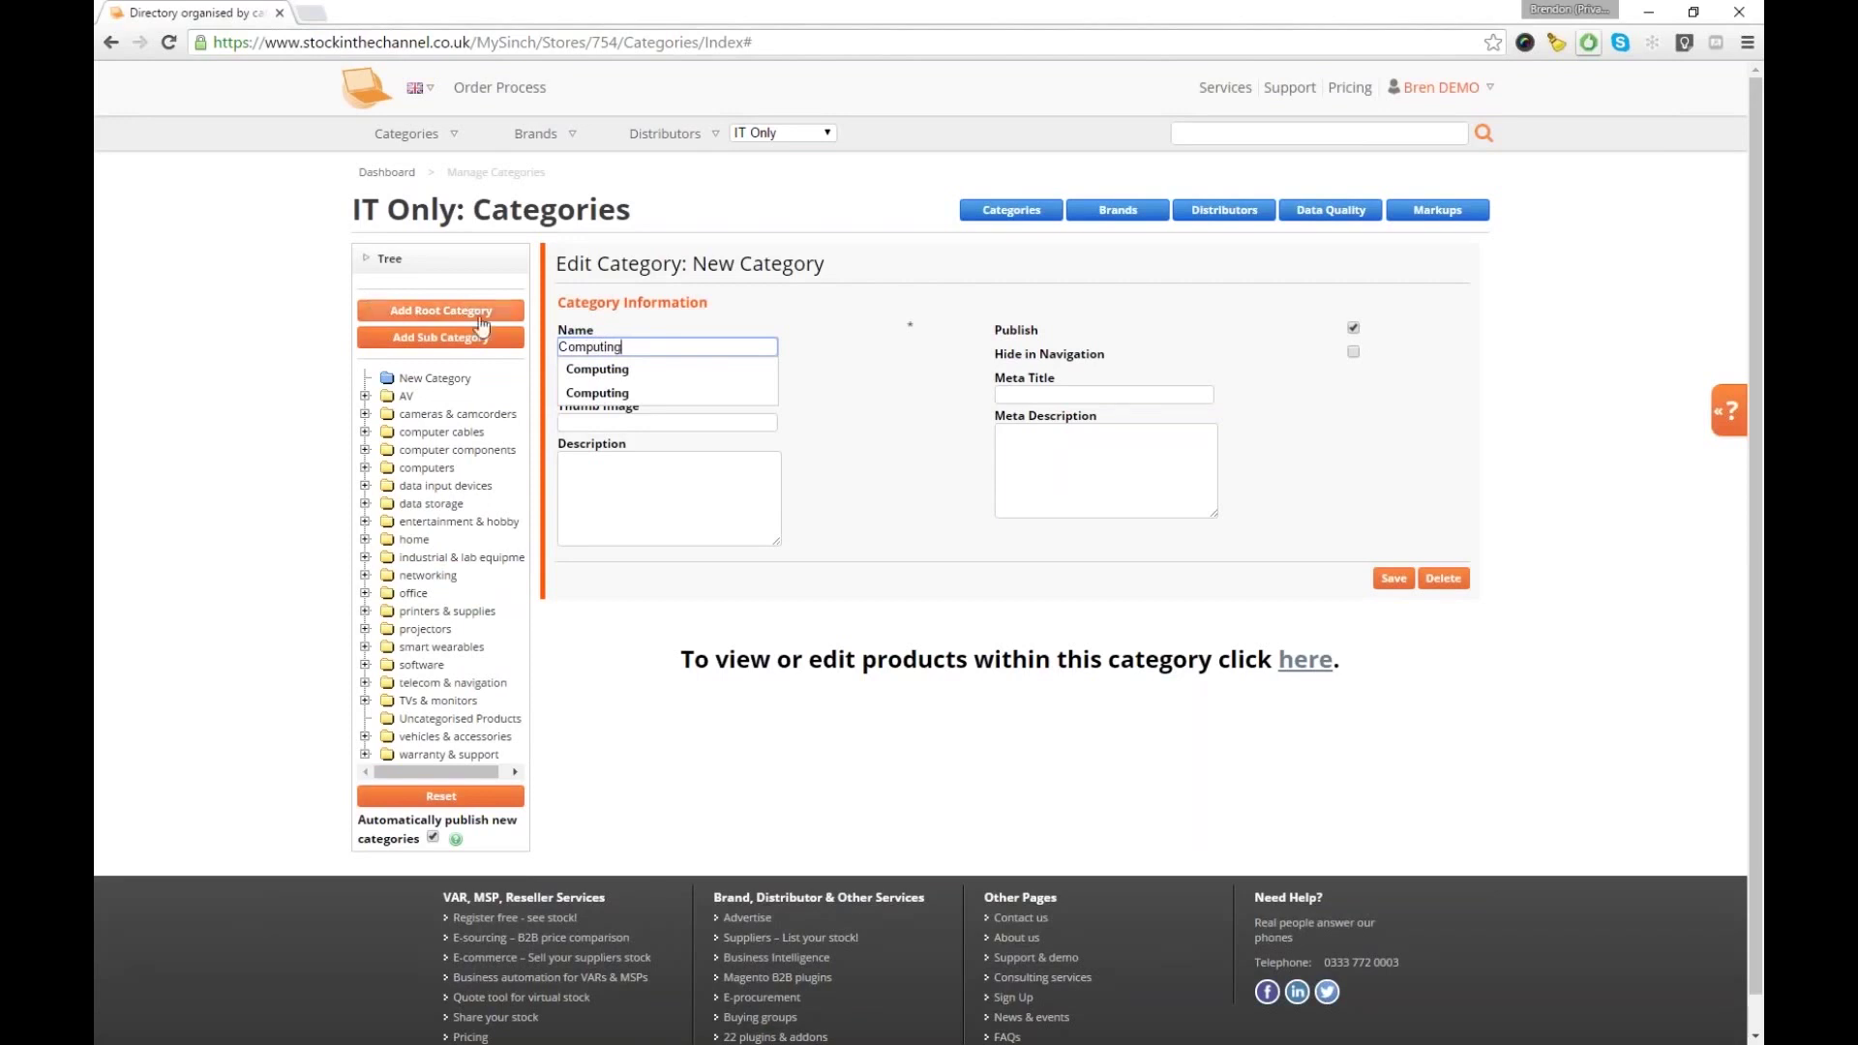
left_click(619, 369)
left_click(1390, 579)
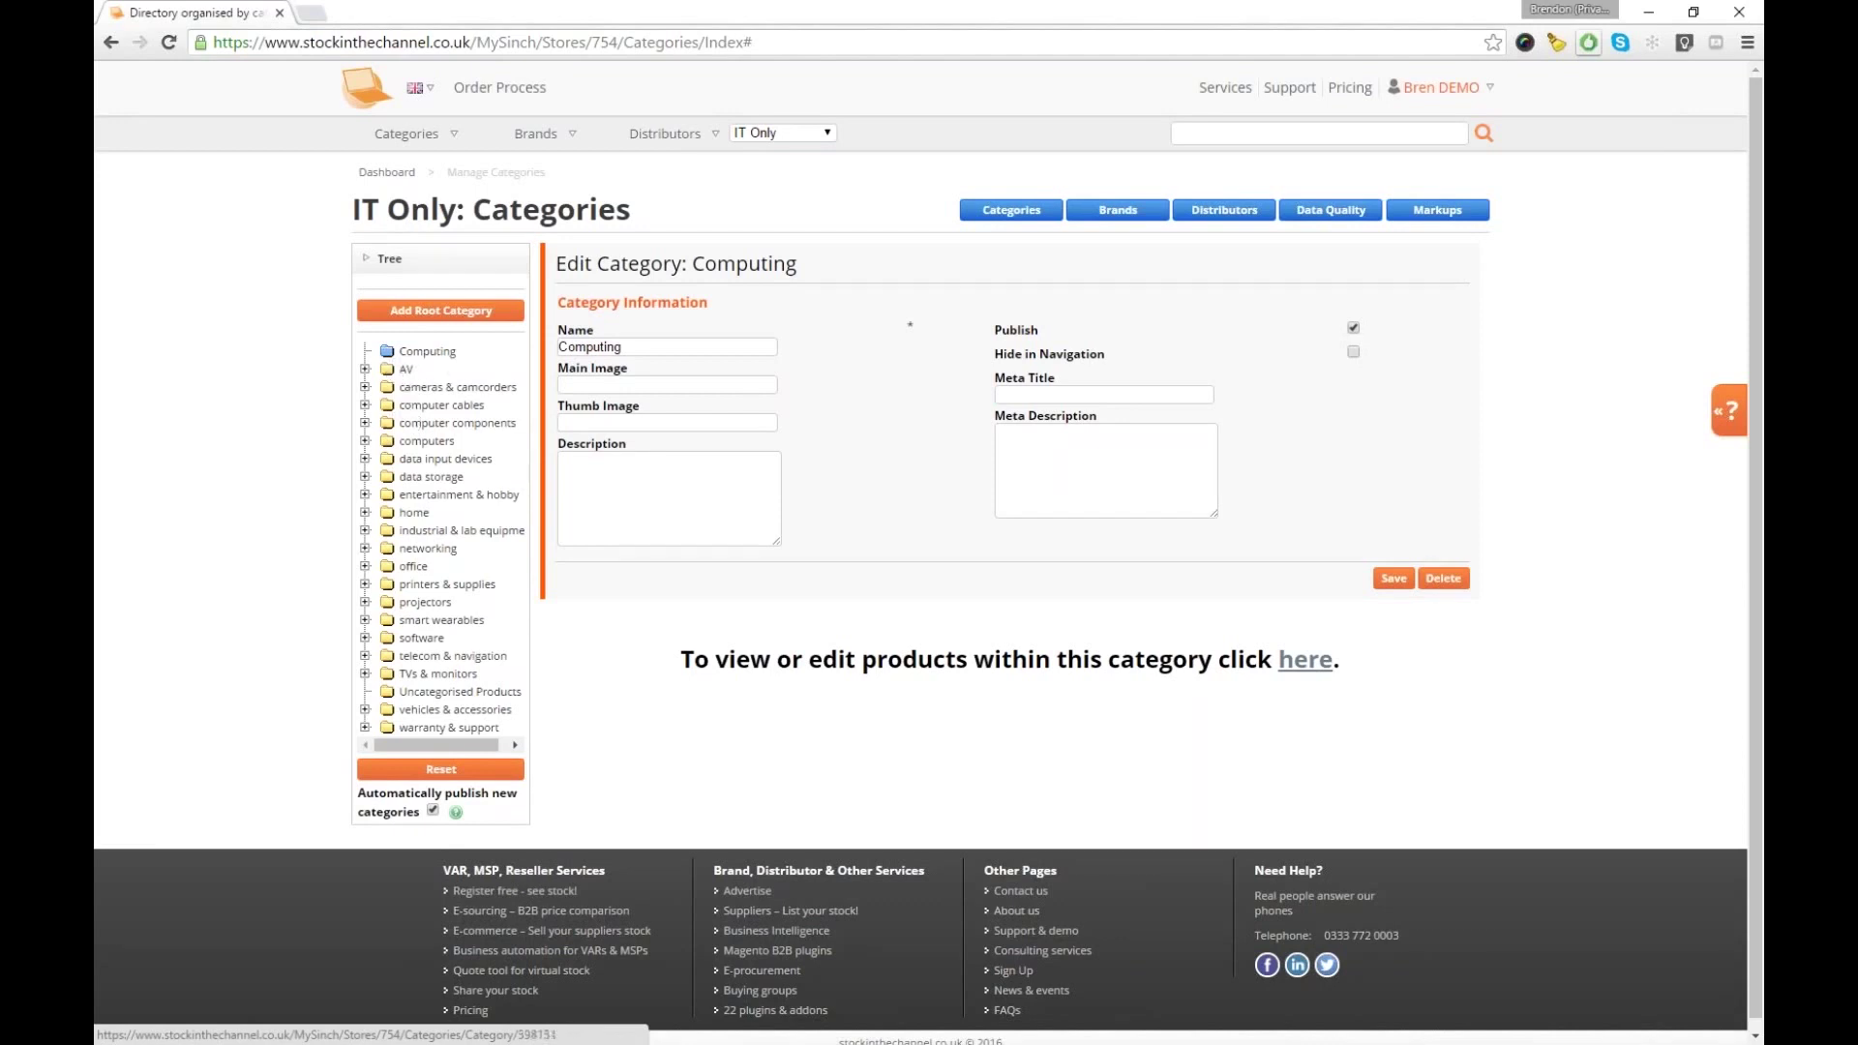
Nest computer cables, computers, data input devices and computer components under Computing, and place data storage directly after it in the category tree
left_click(386, 350)
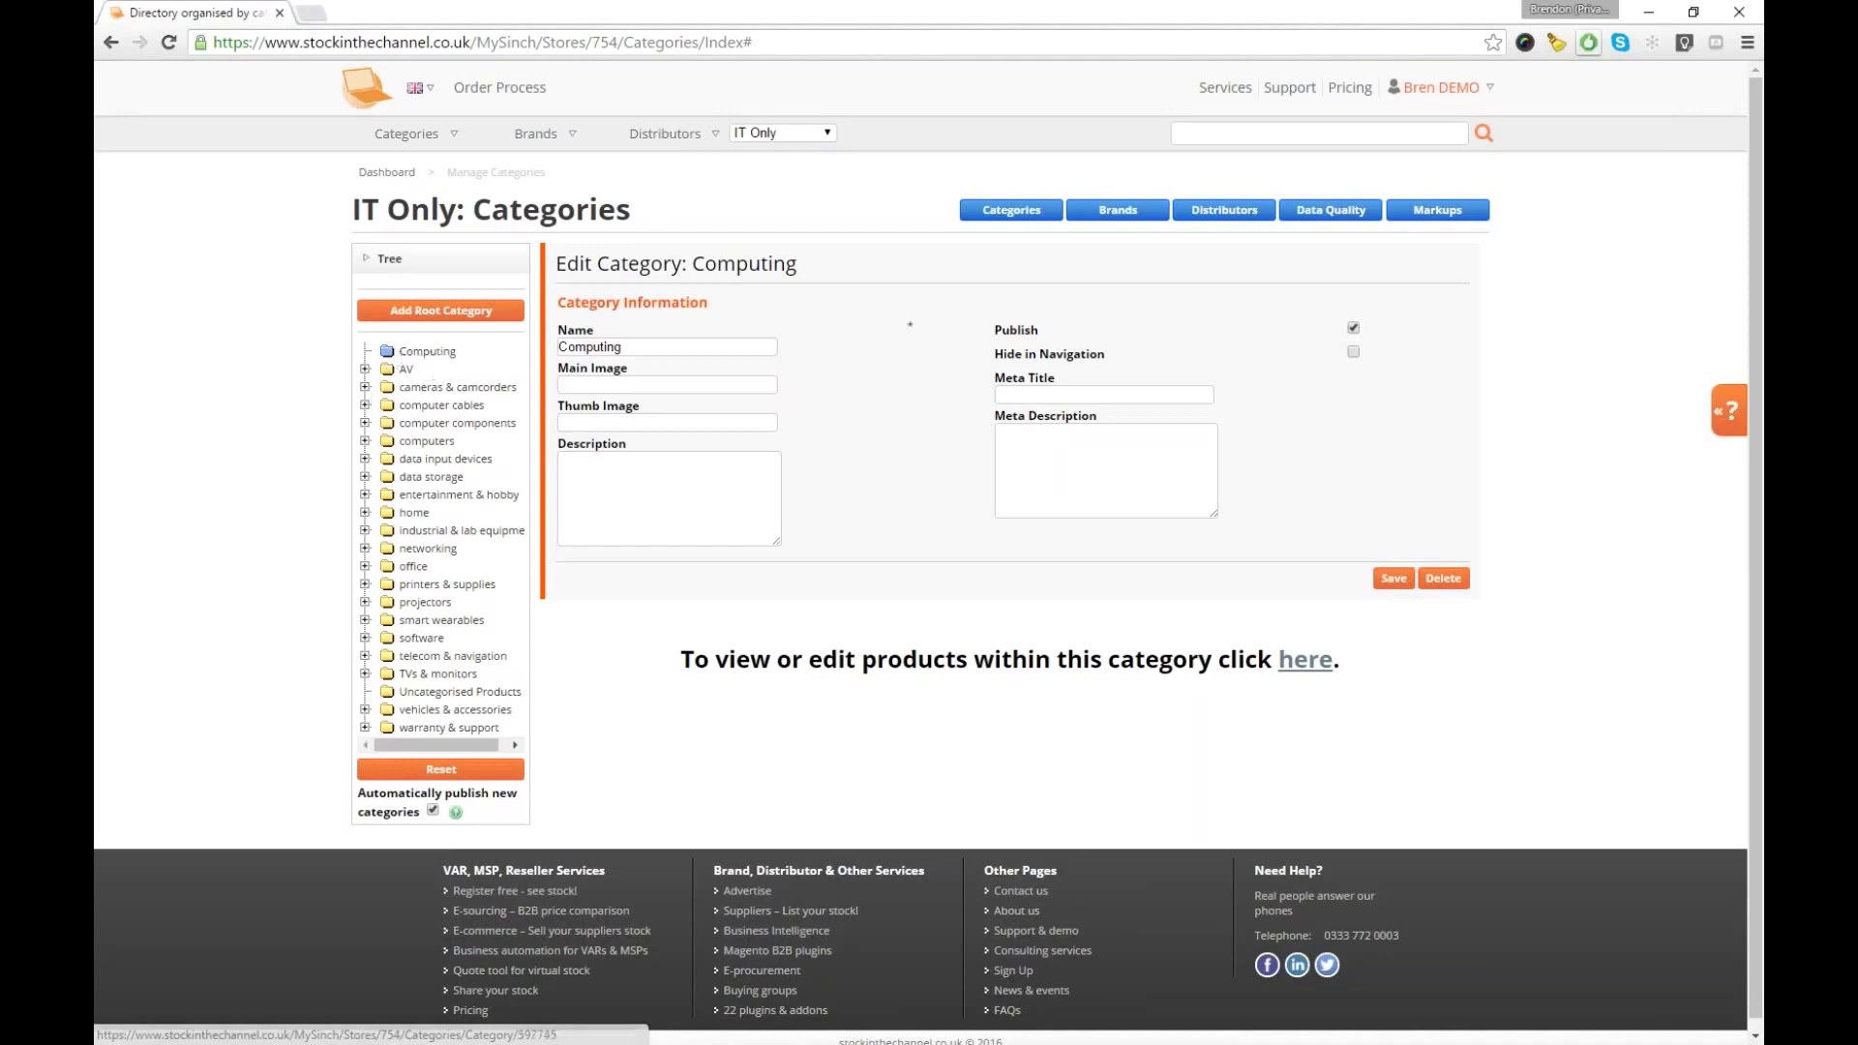
left_click_drag(387, 411, 402, 354)
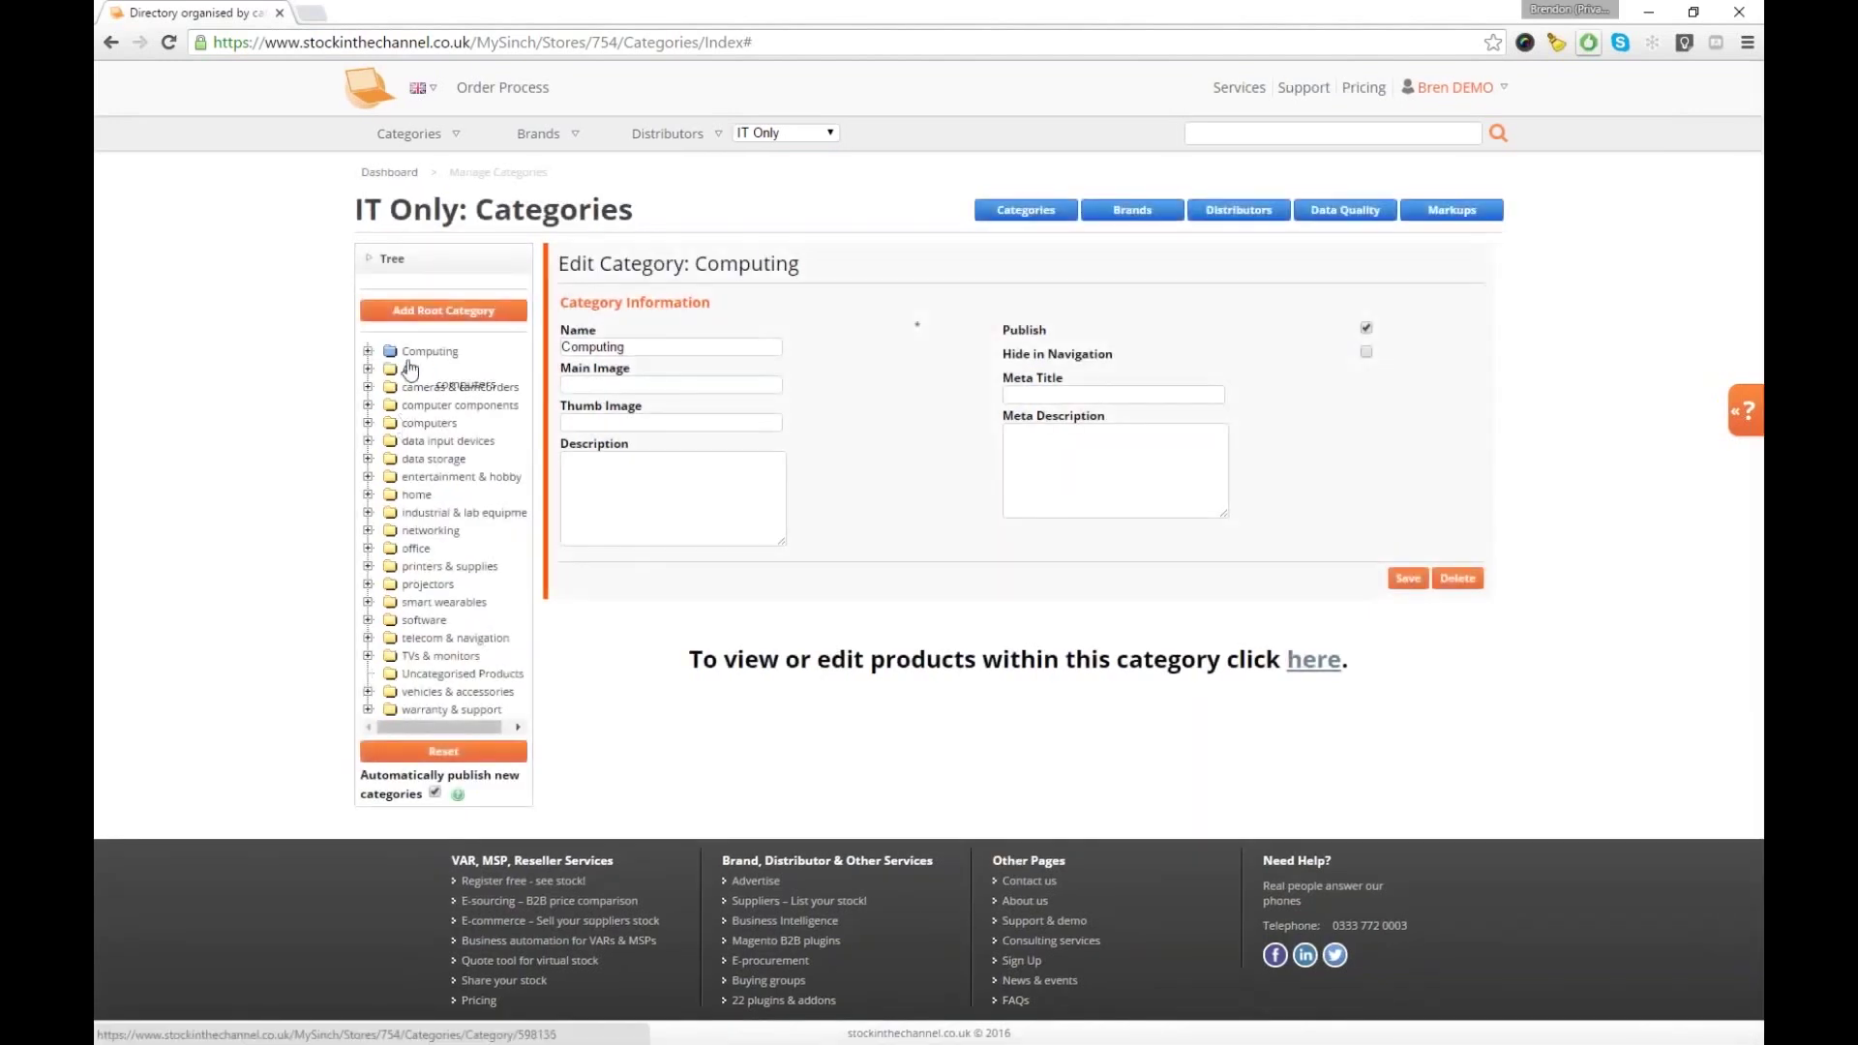
left_click_drag(426, 476, 429, 365)
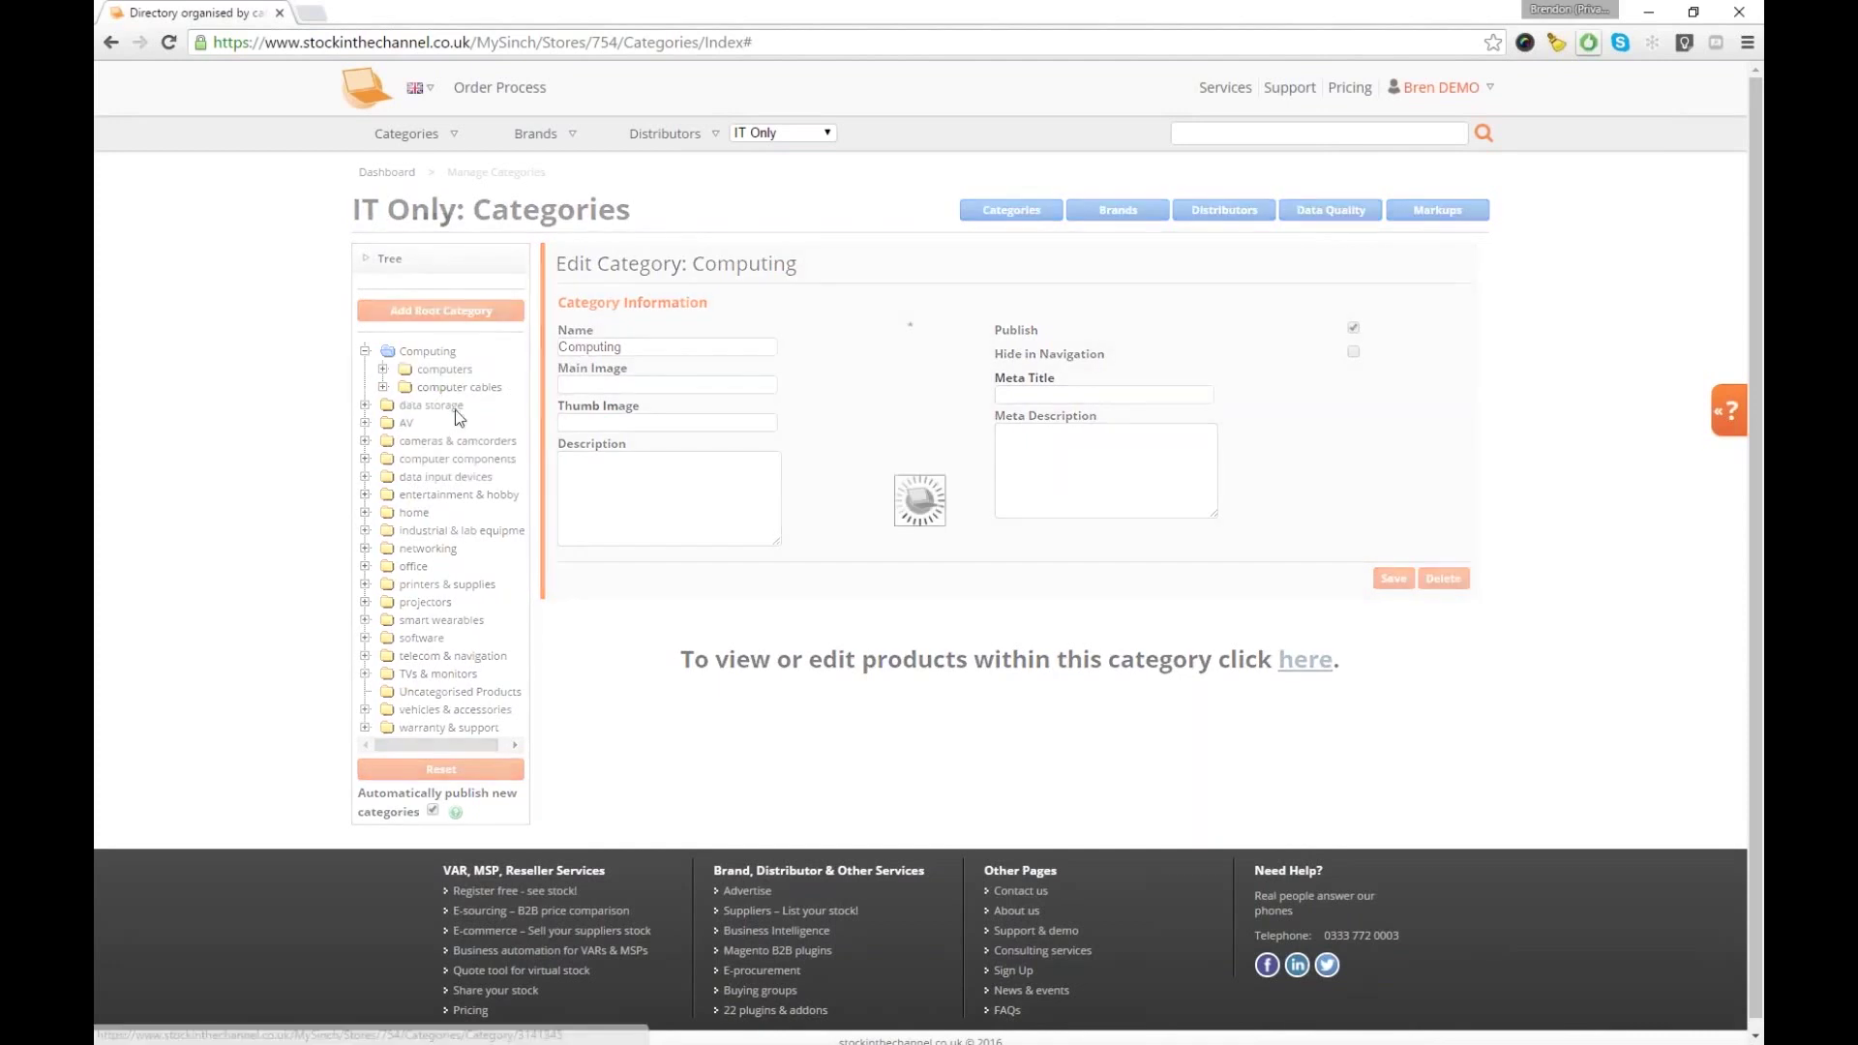
left_click_drag(425, 478, 428, 353)
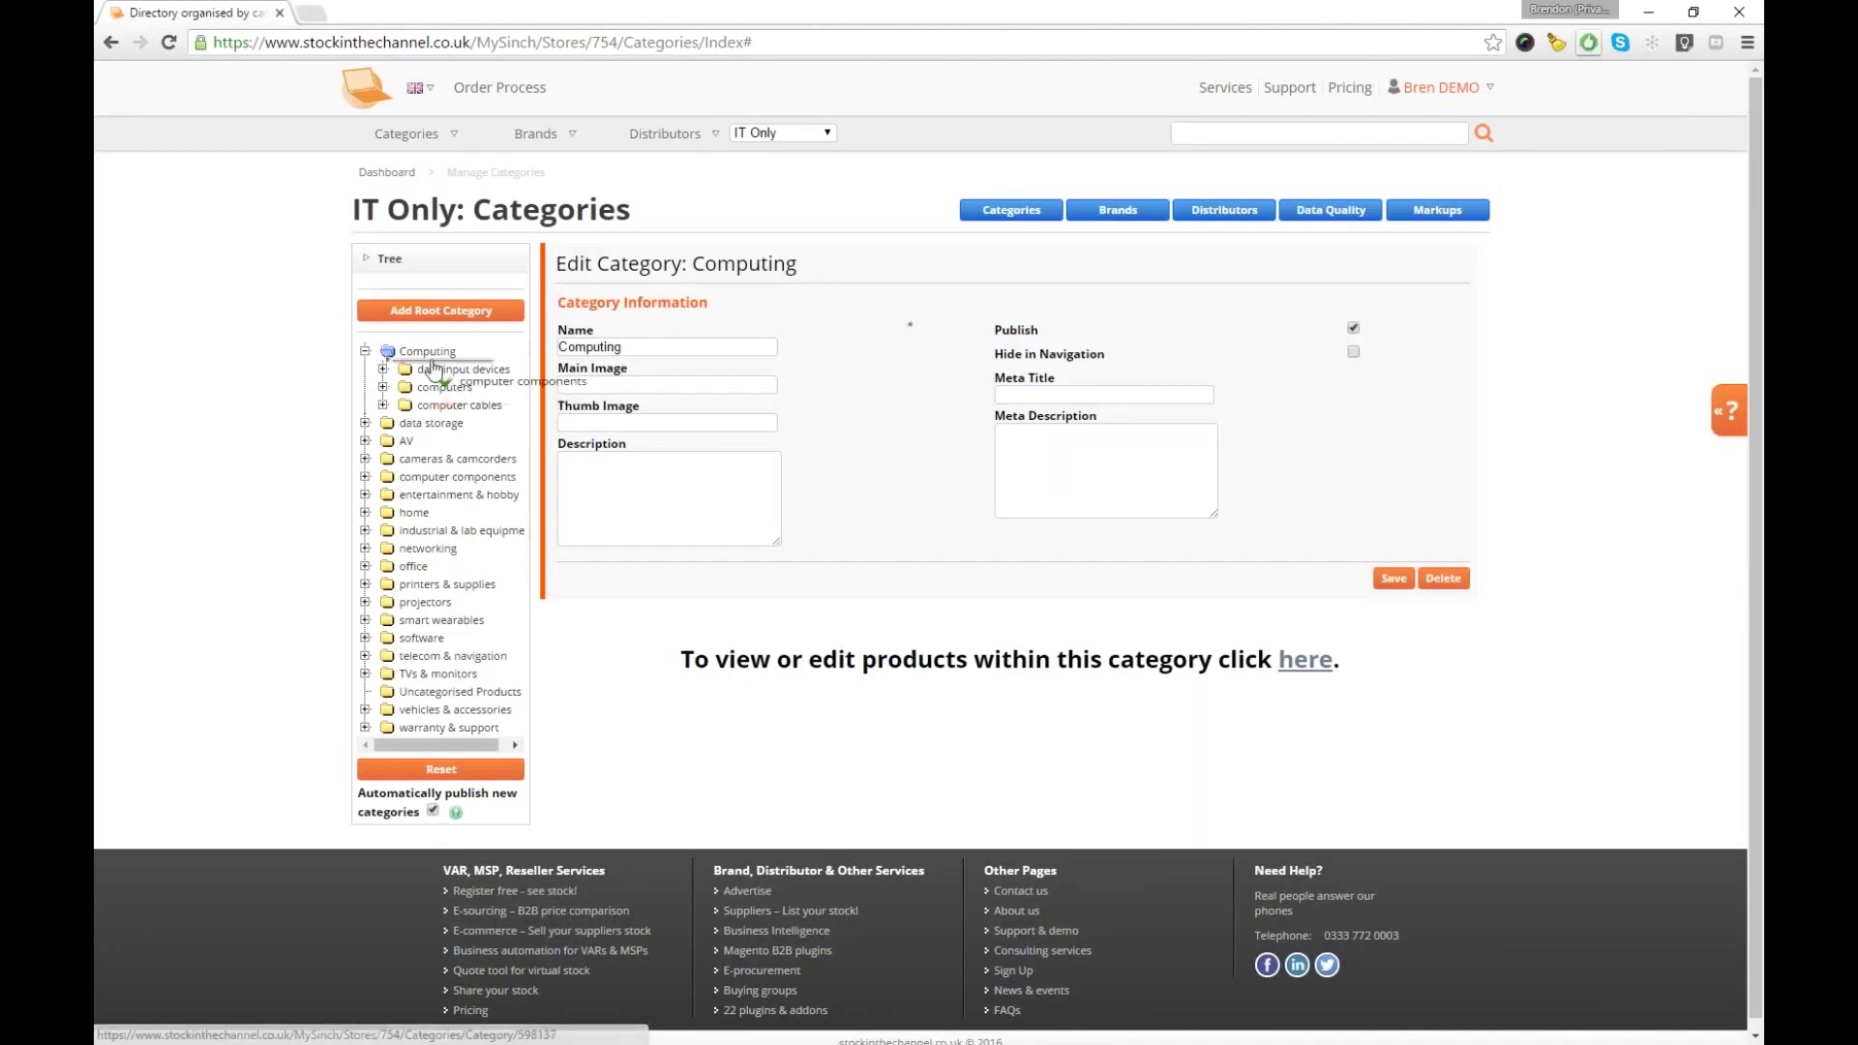
left_click(384, 369)
left_click(383, 369)
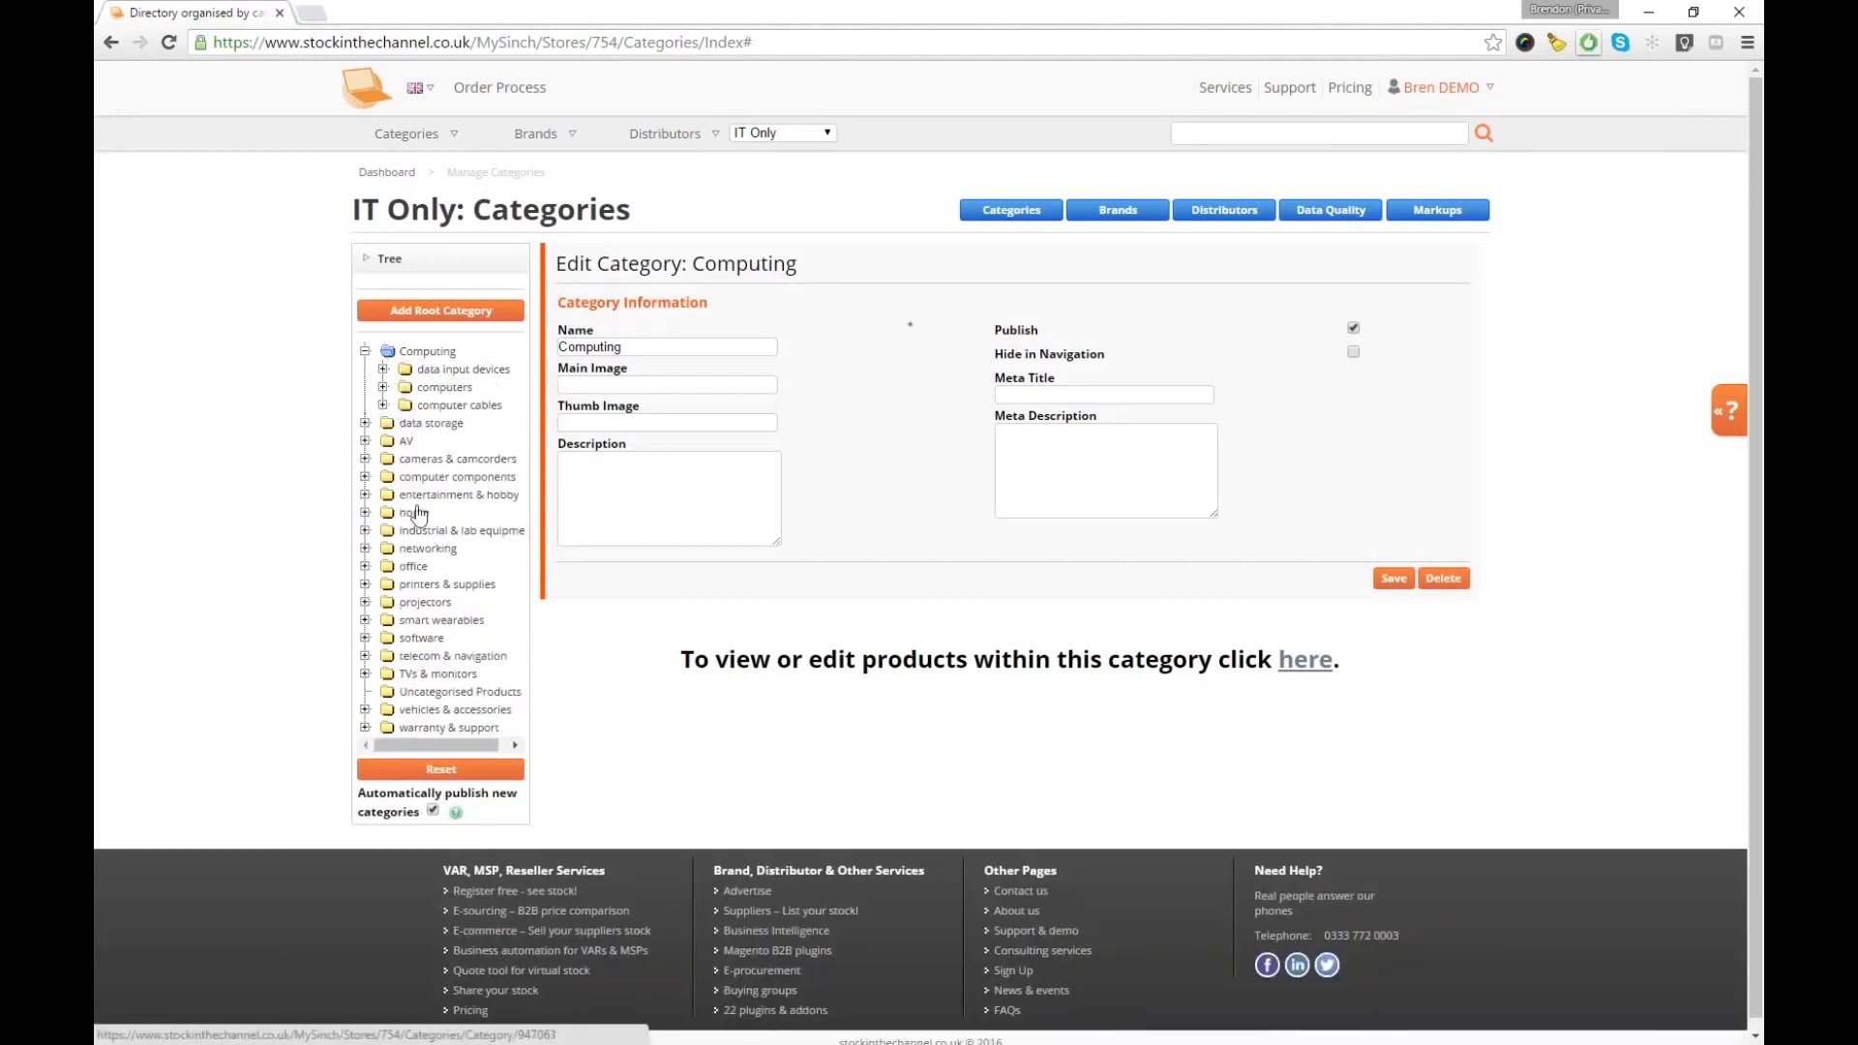
left_click_drag(395, 481, 472, 378)
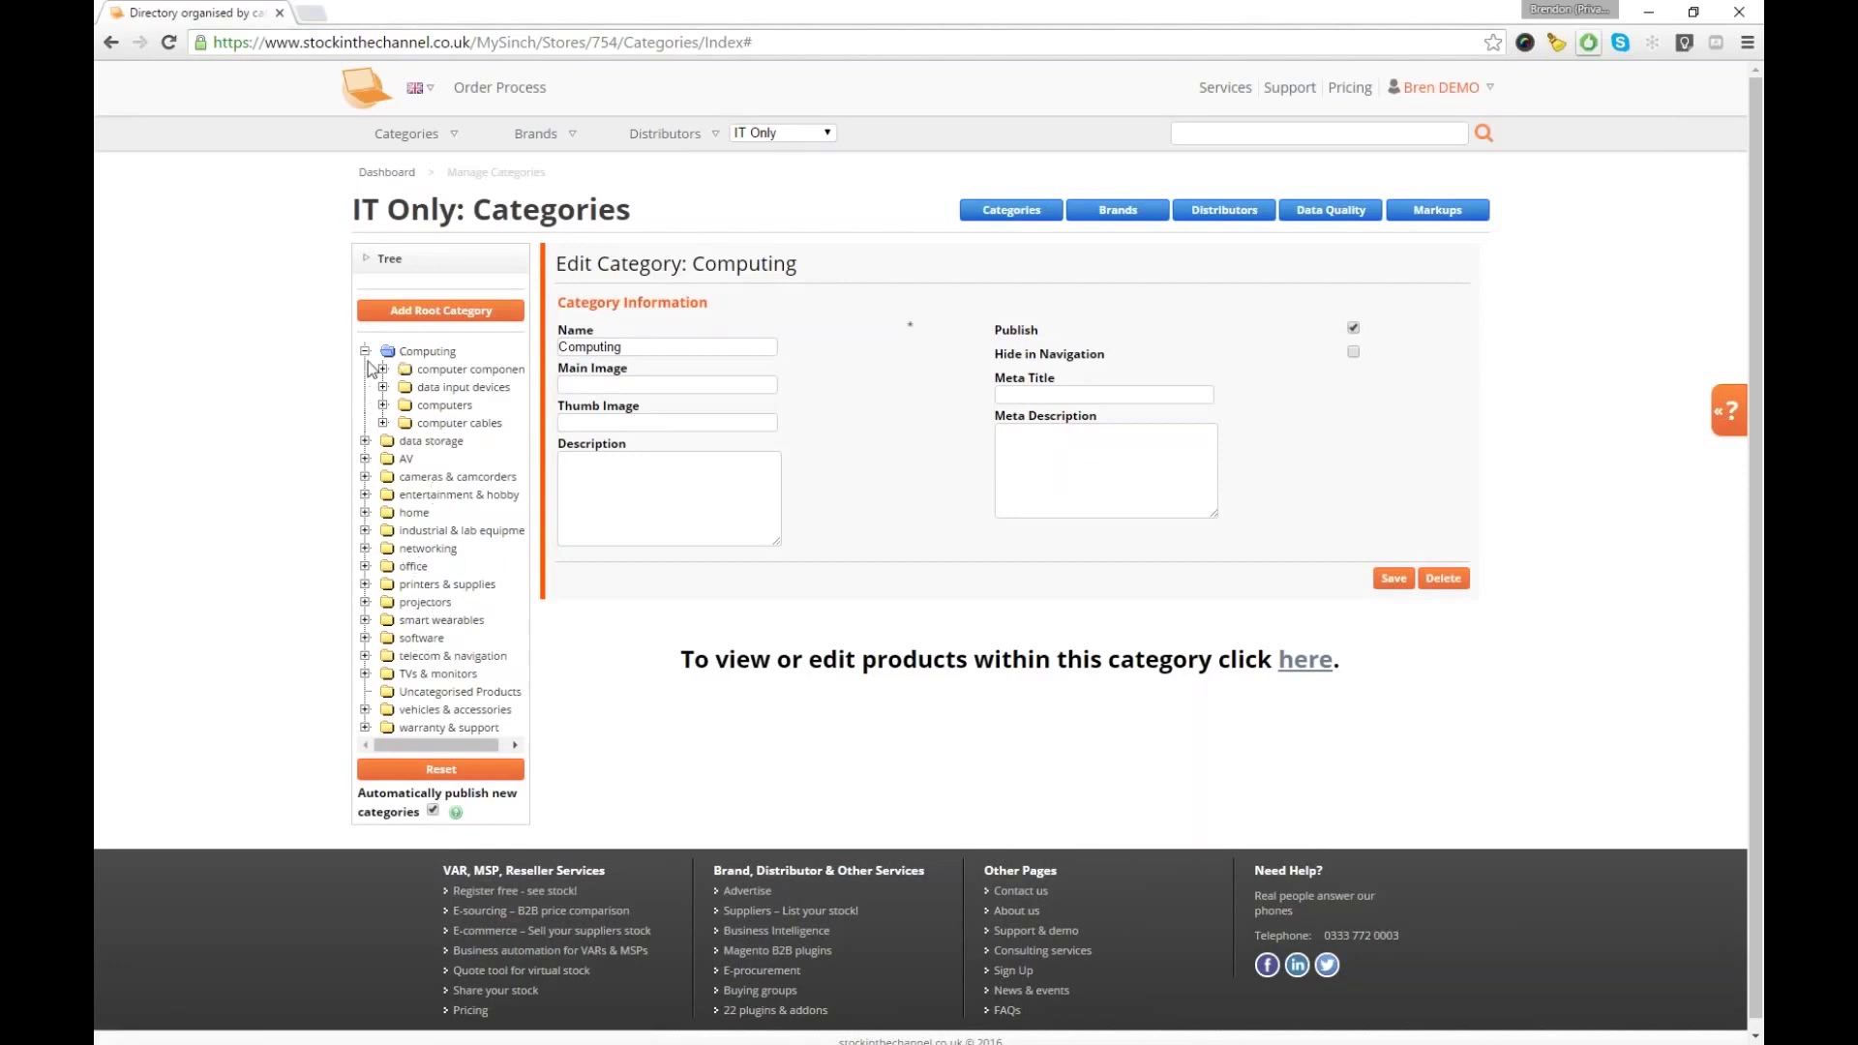
Move the cameras & camcorders category under AV and collapse the AV branch
left_click(390, 463)
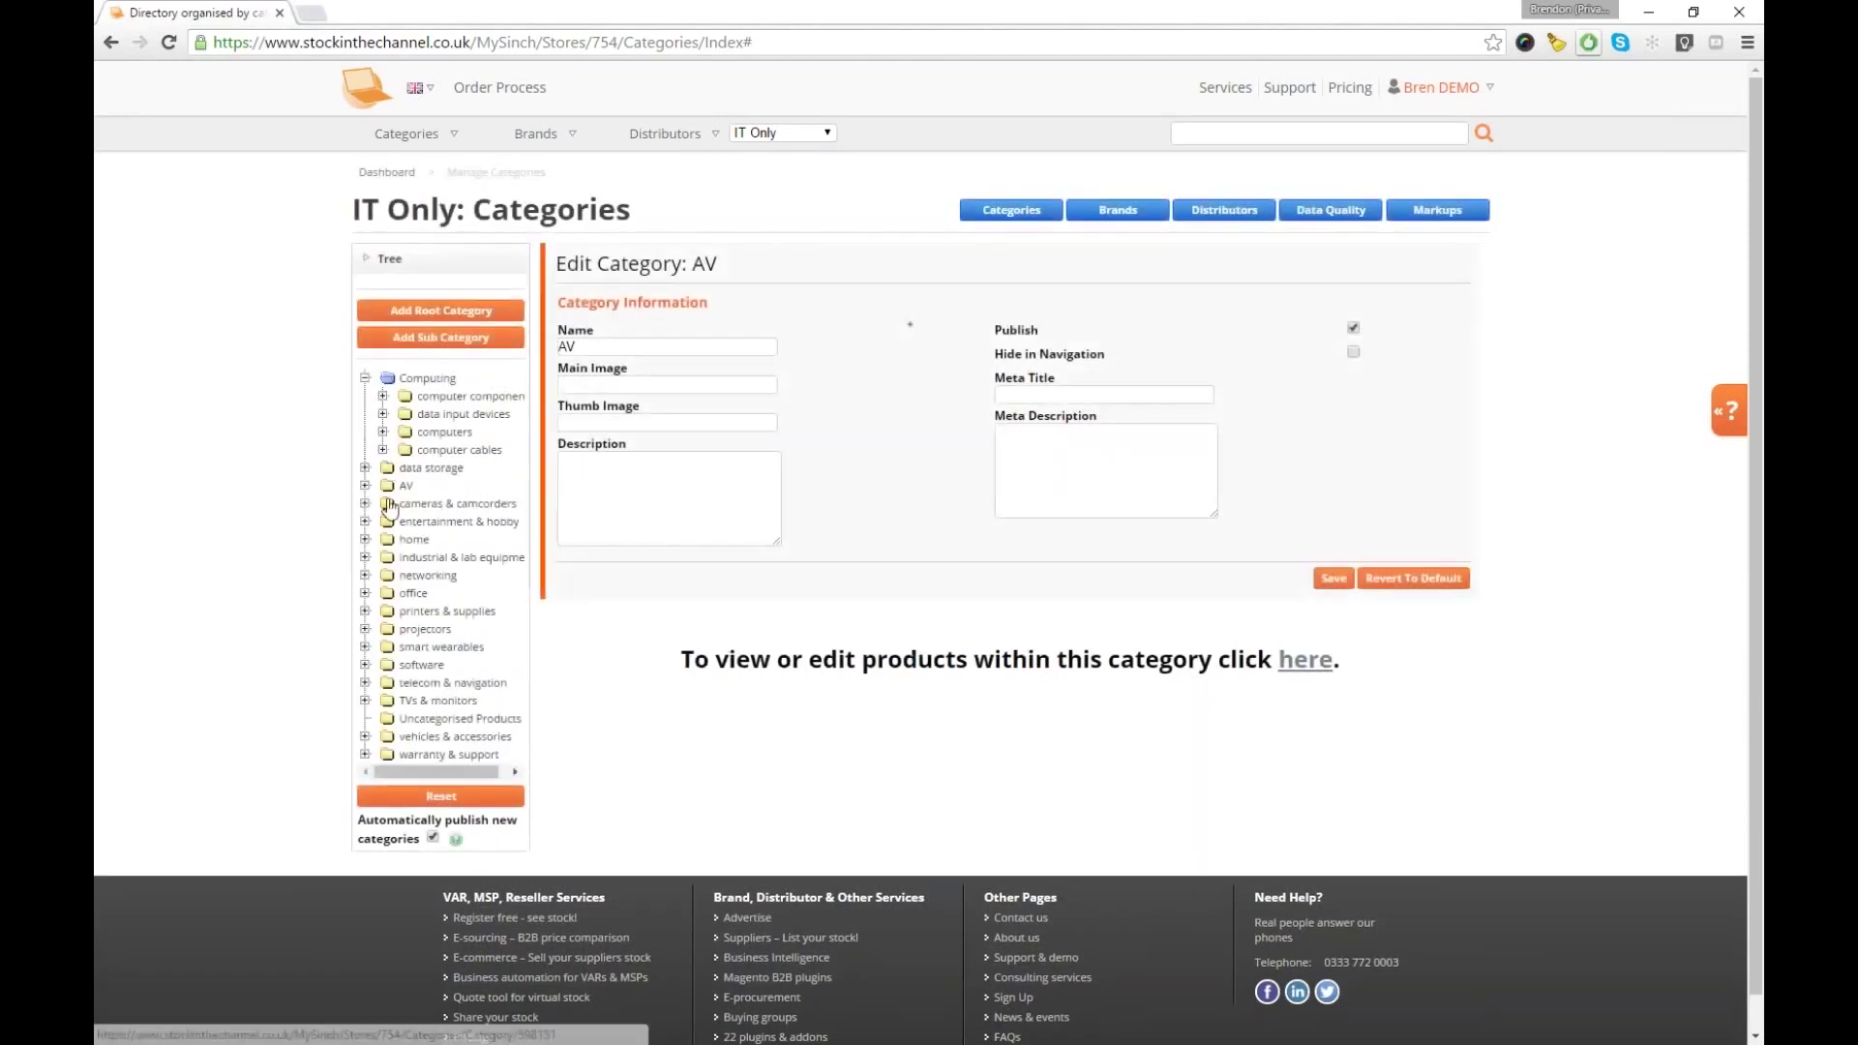
left_click_drag(394, 504, 407, 485)
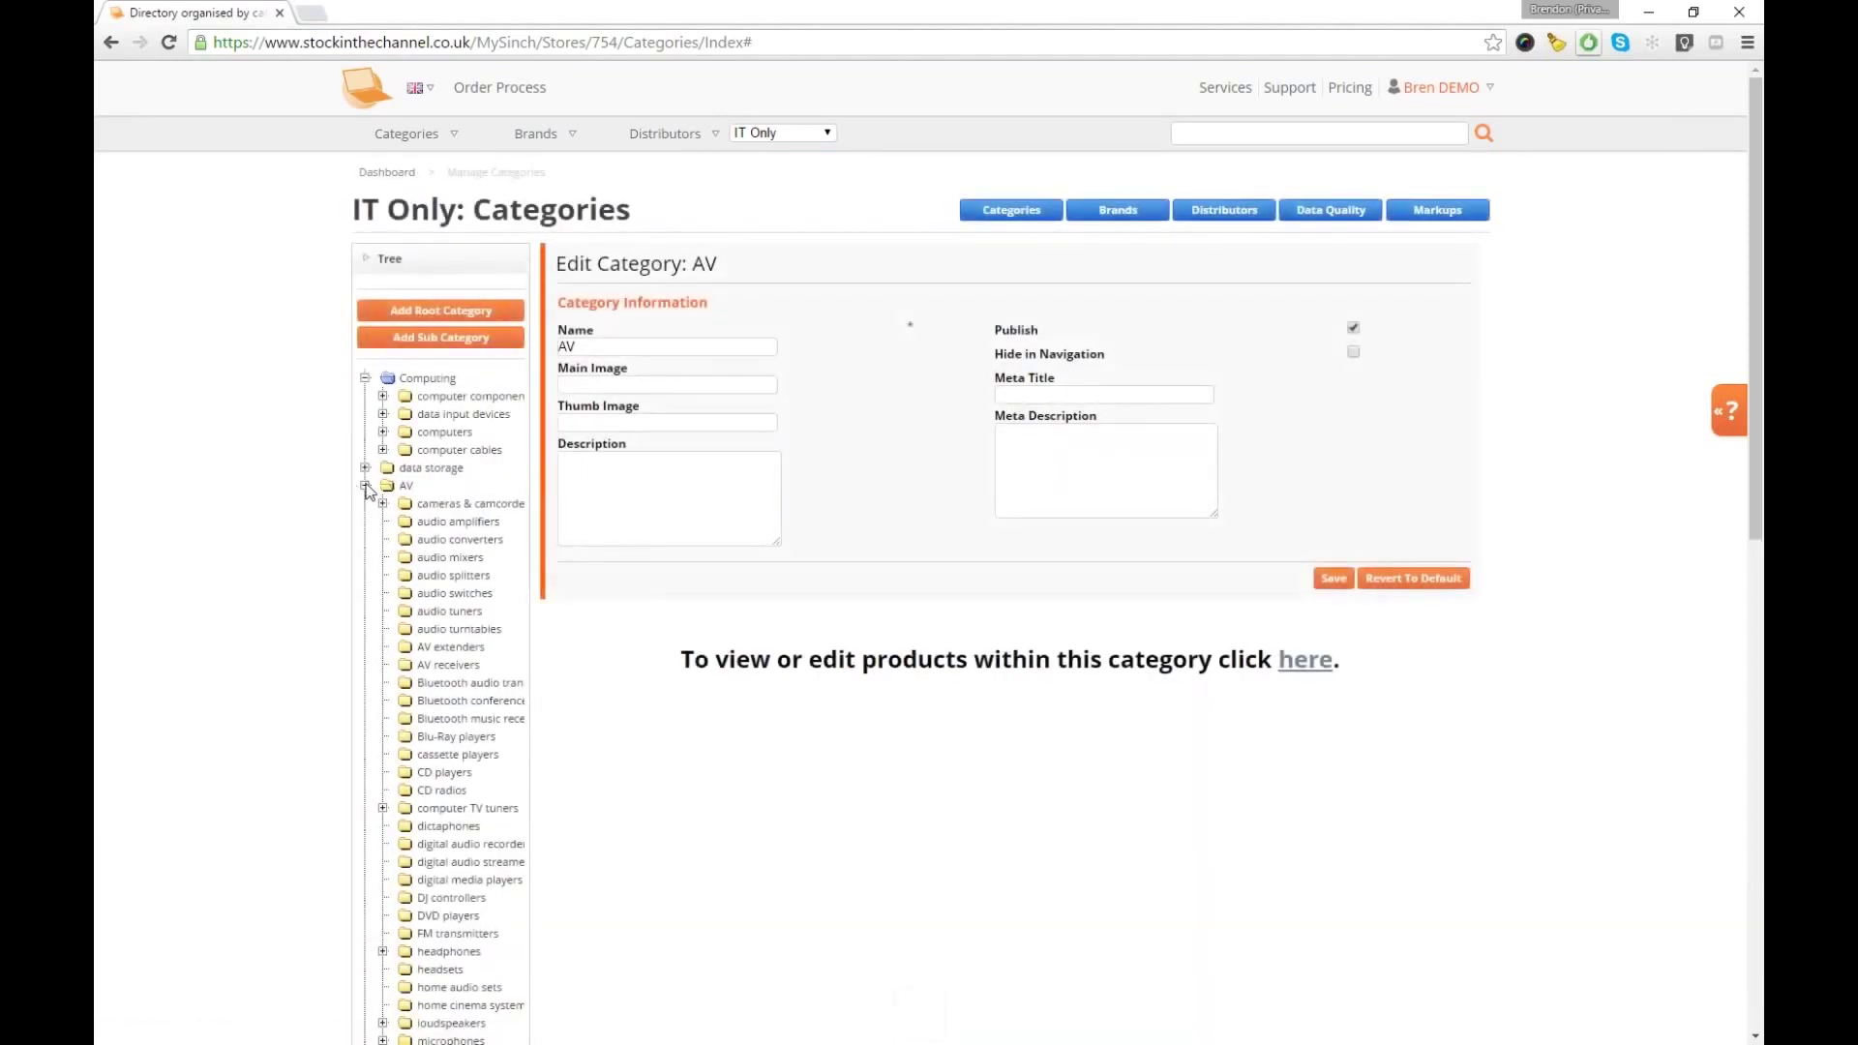
left_click(365, 485)
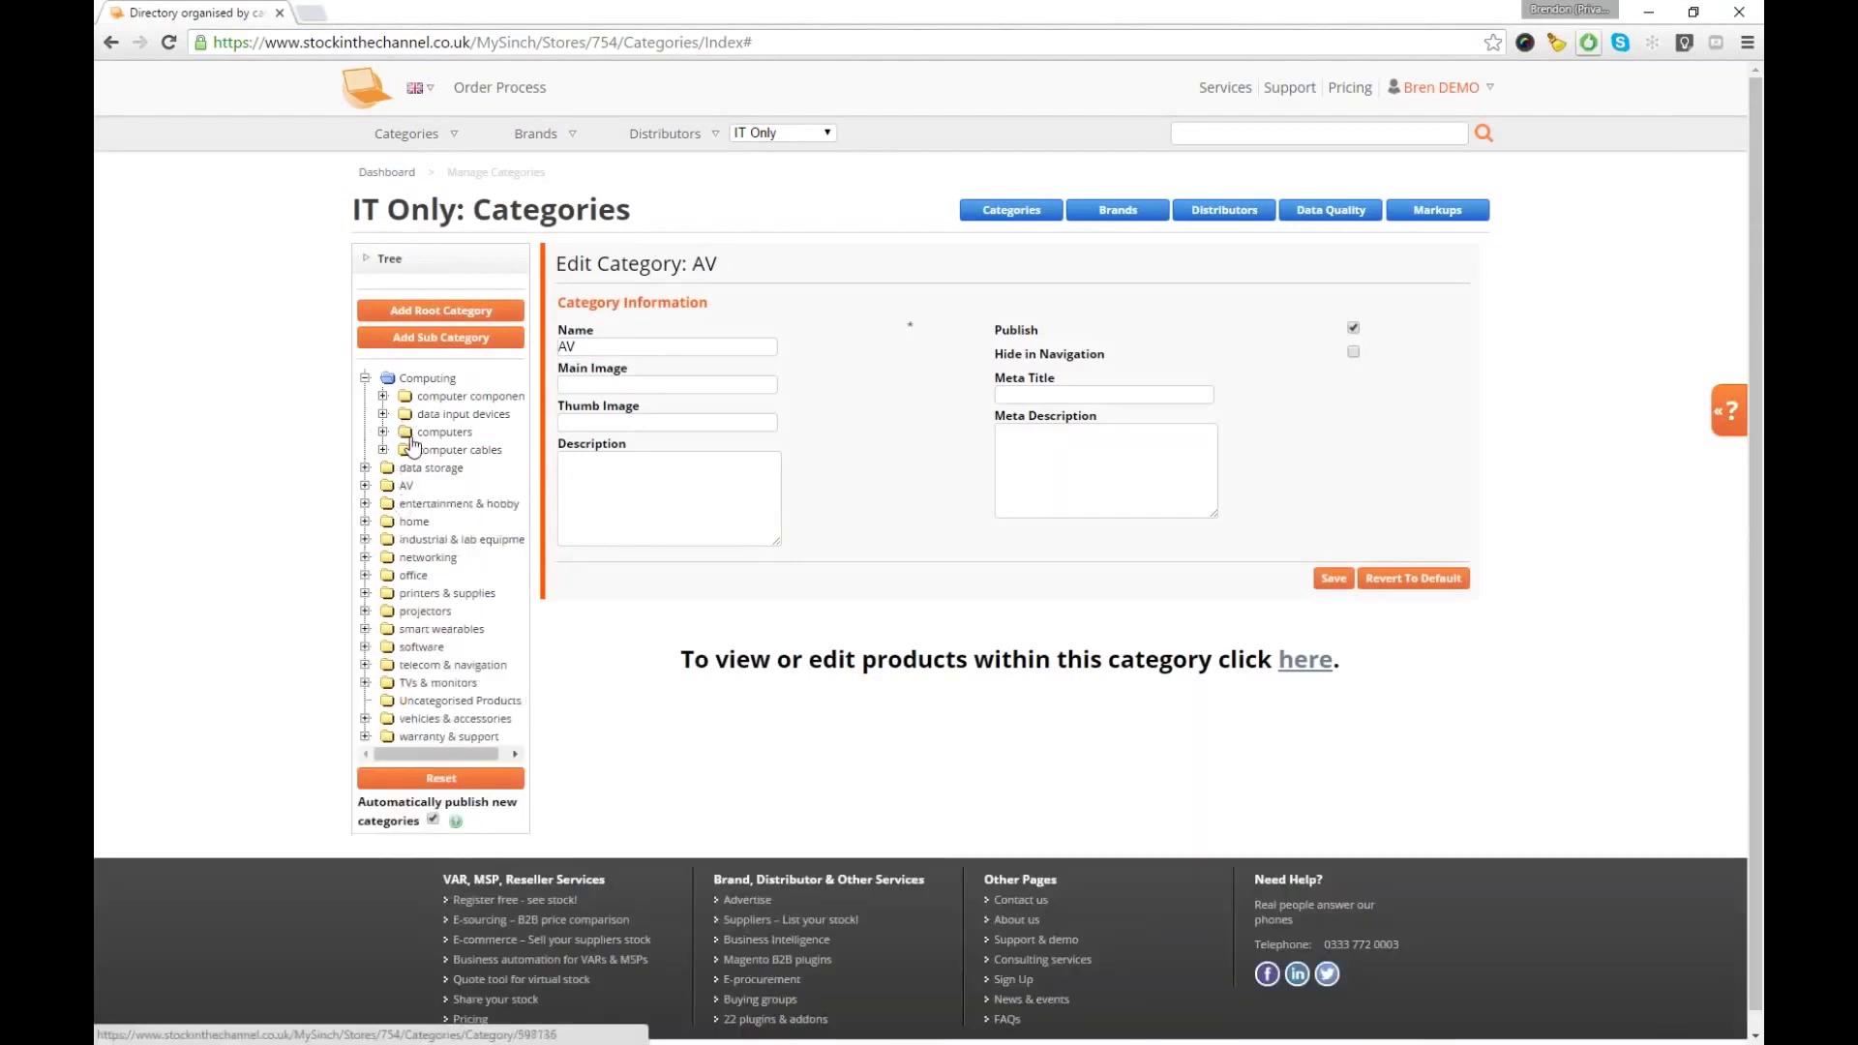
left_click_drag(406, 431, 403, 437)
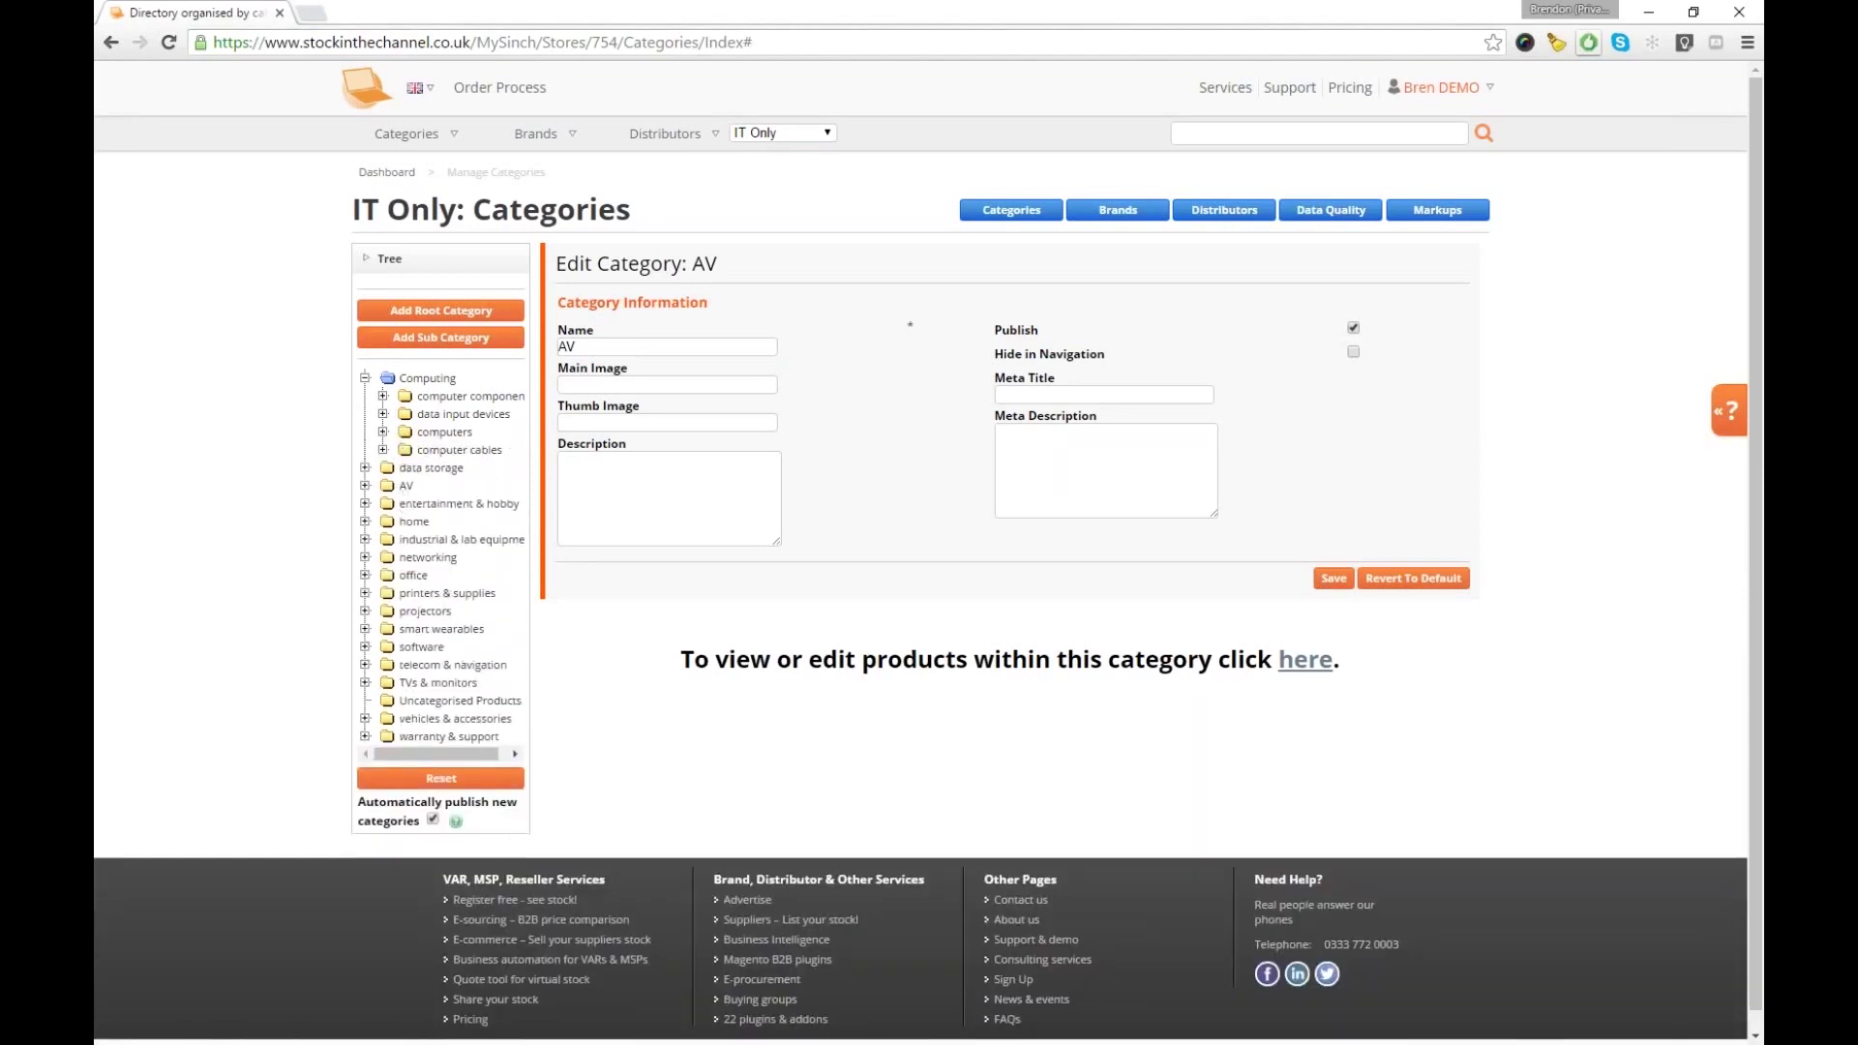
Unpublish the CPU holders category inside computer components and save the category
left_click(384, 397)
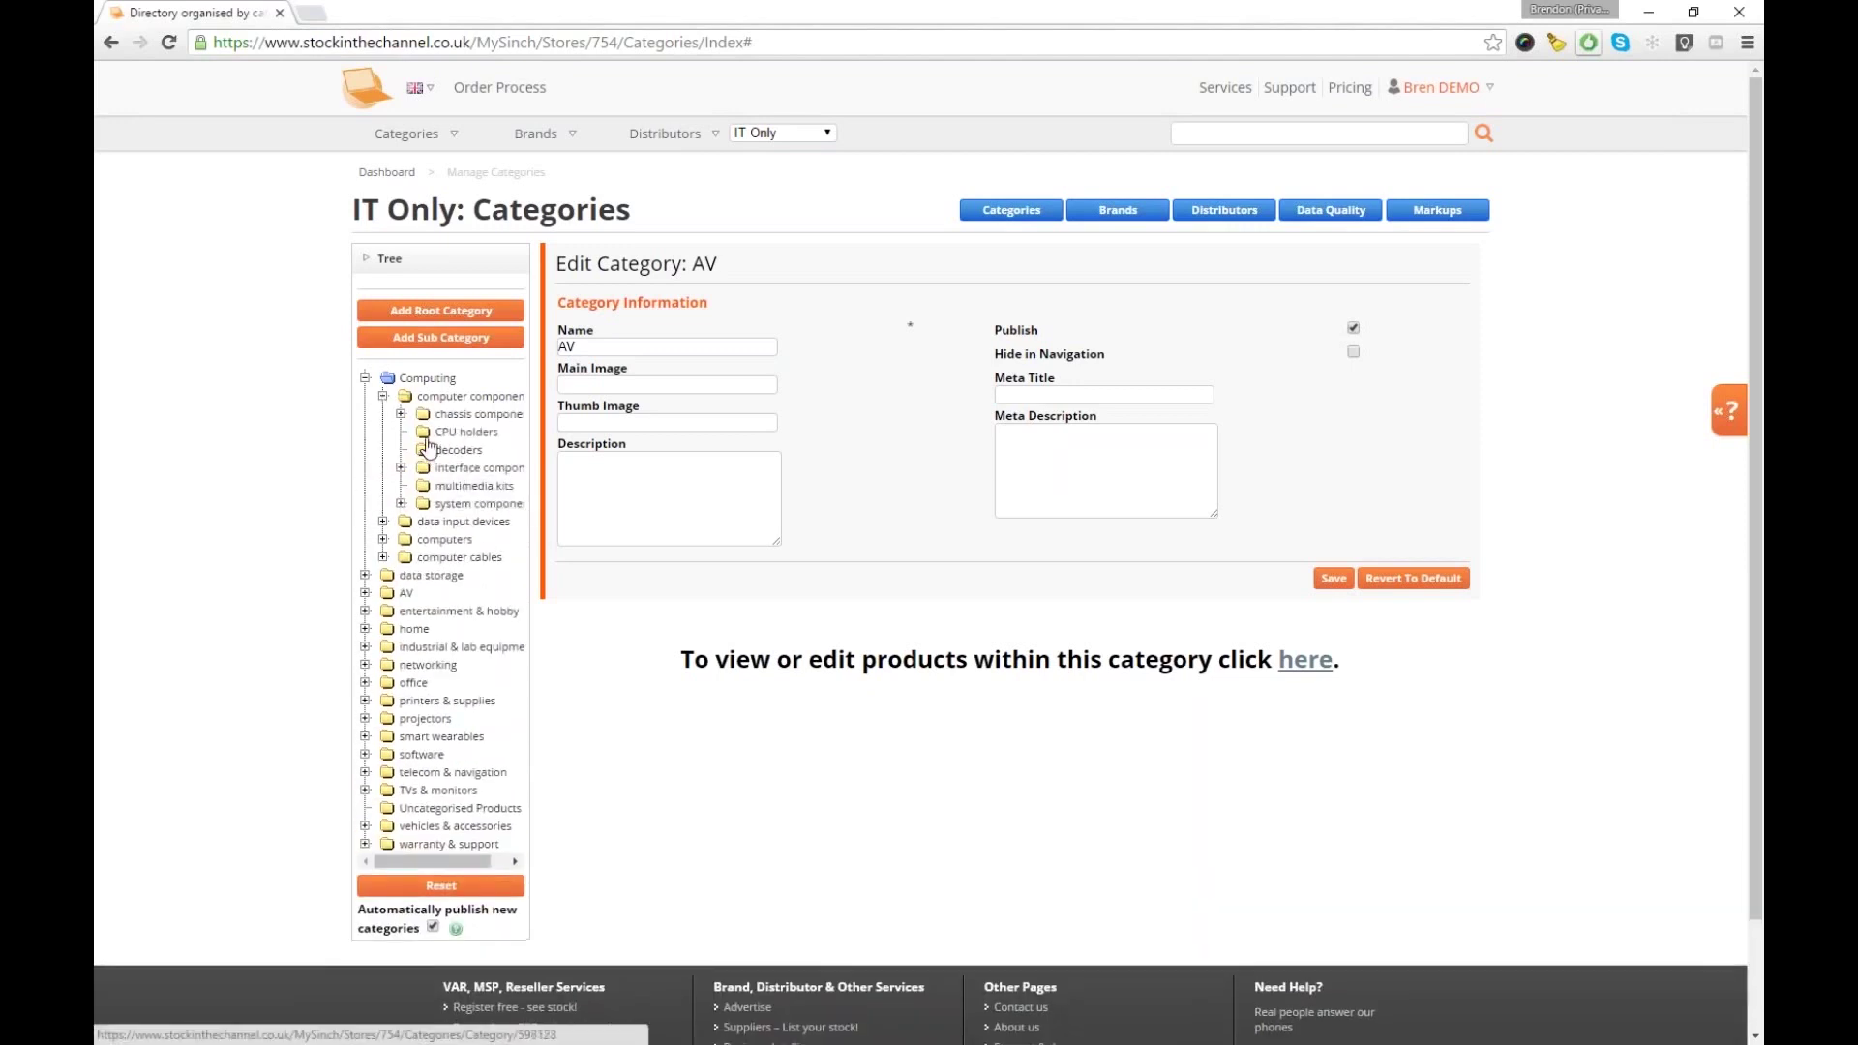
left_click(436, 437)
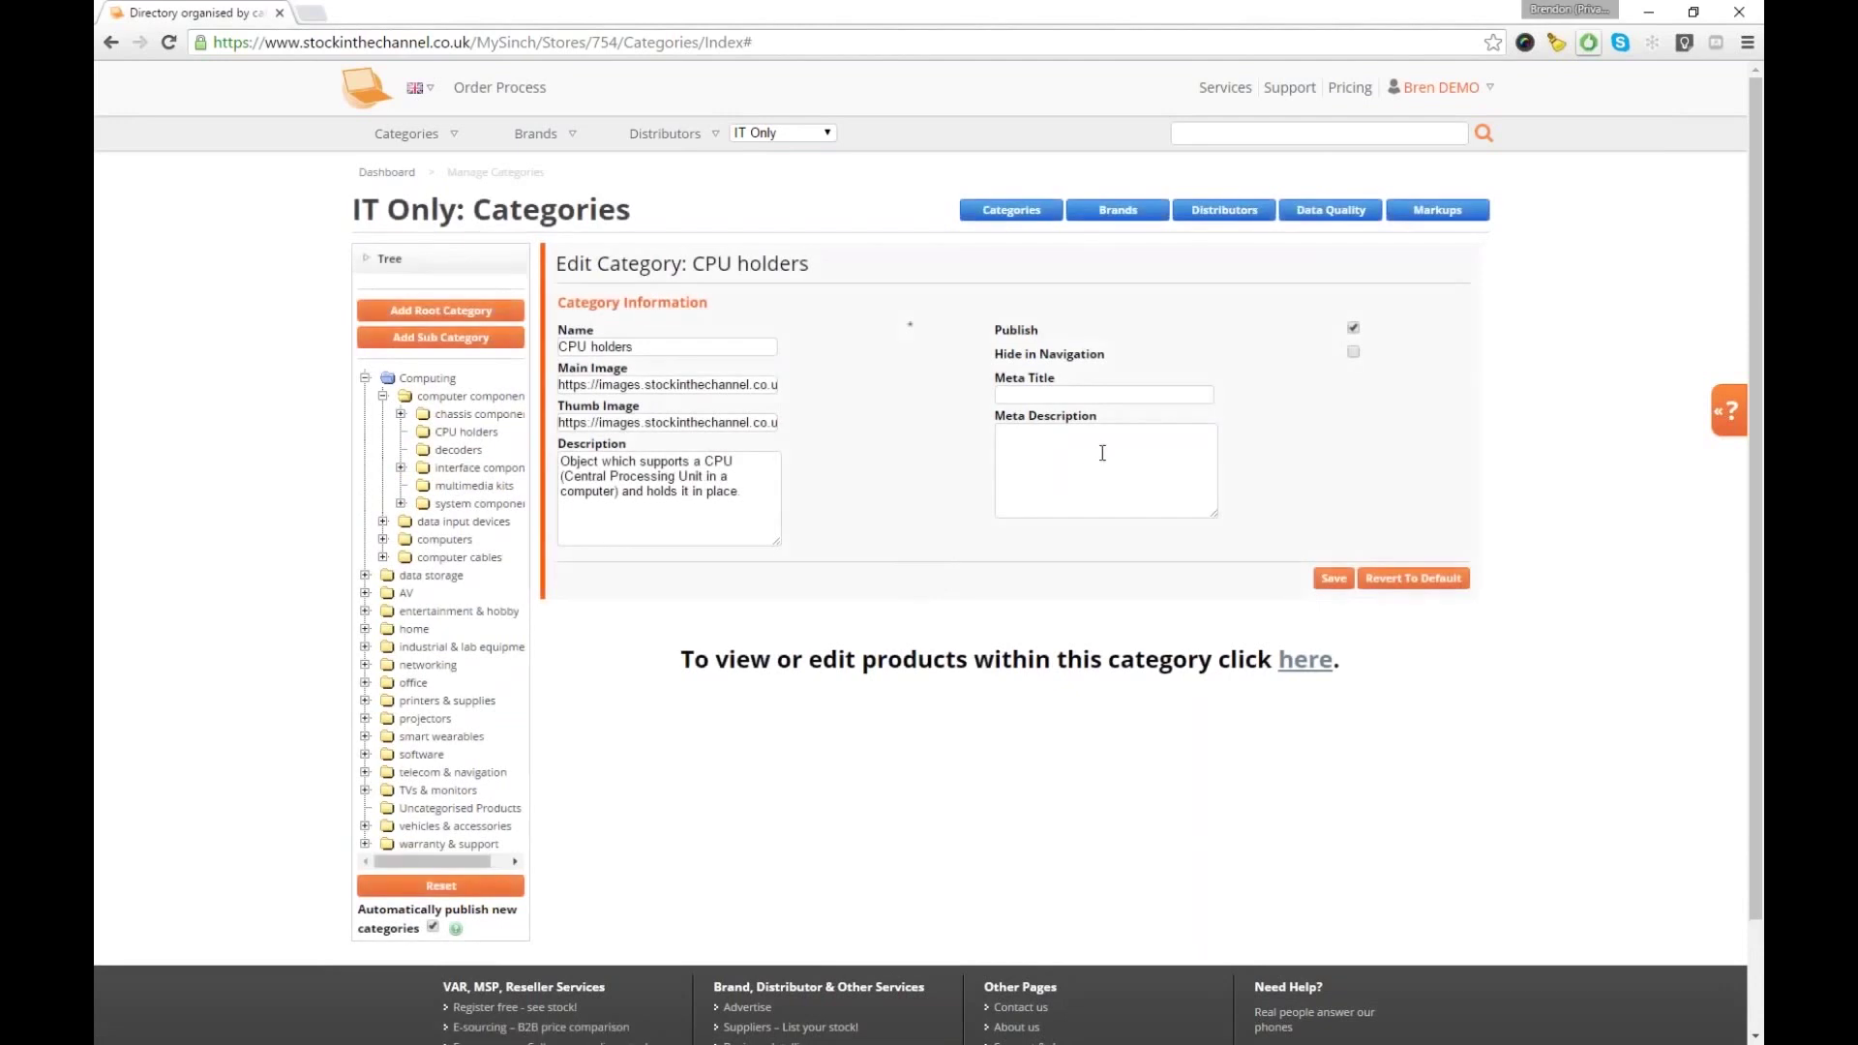
left_click(1353, 328)
left_click(1334, 578)
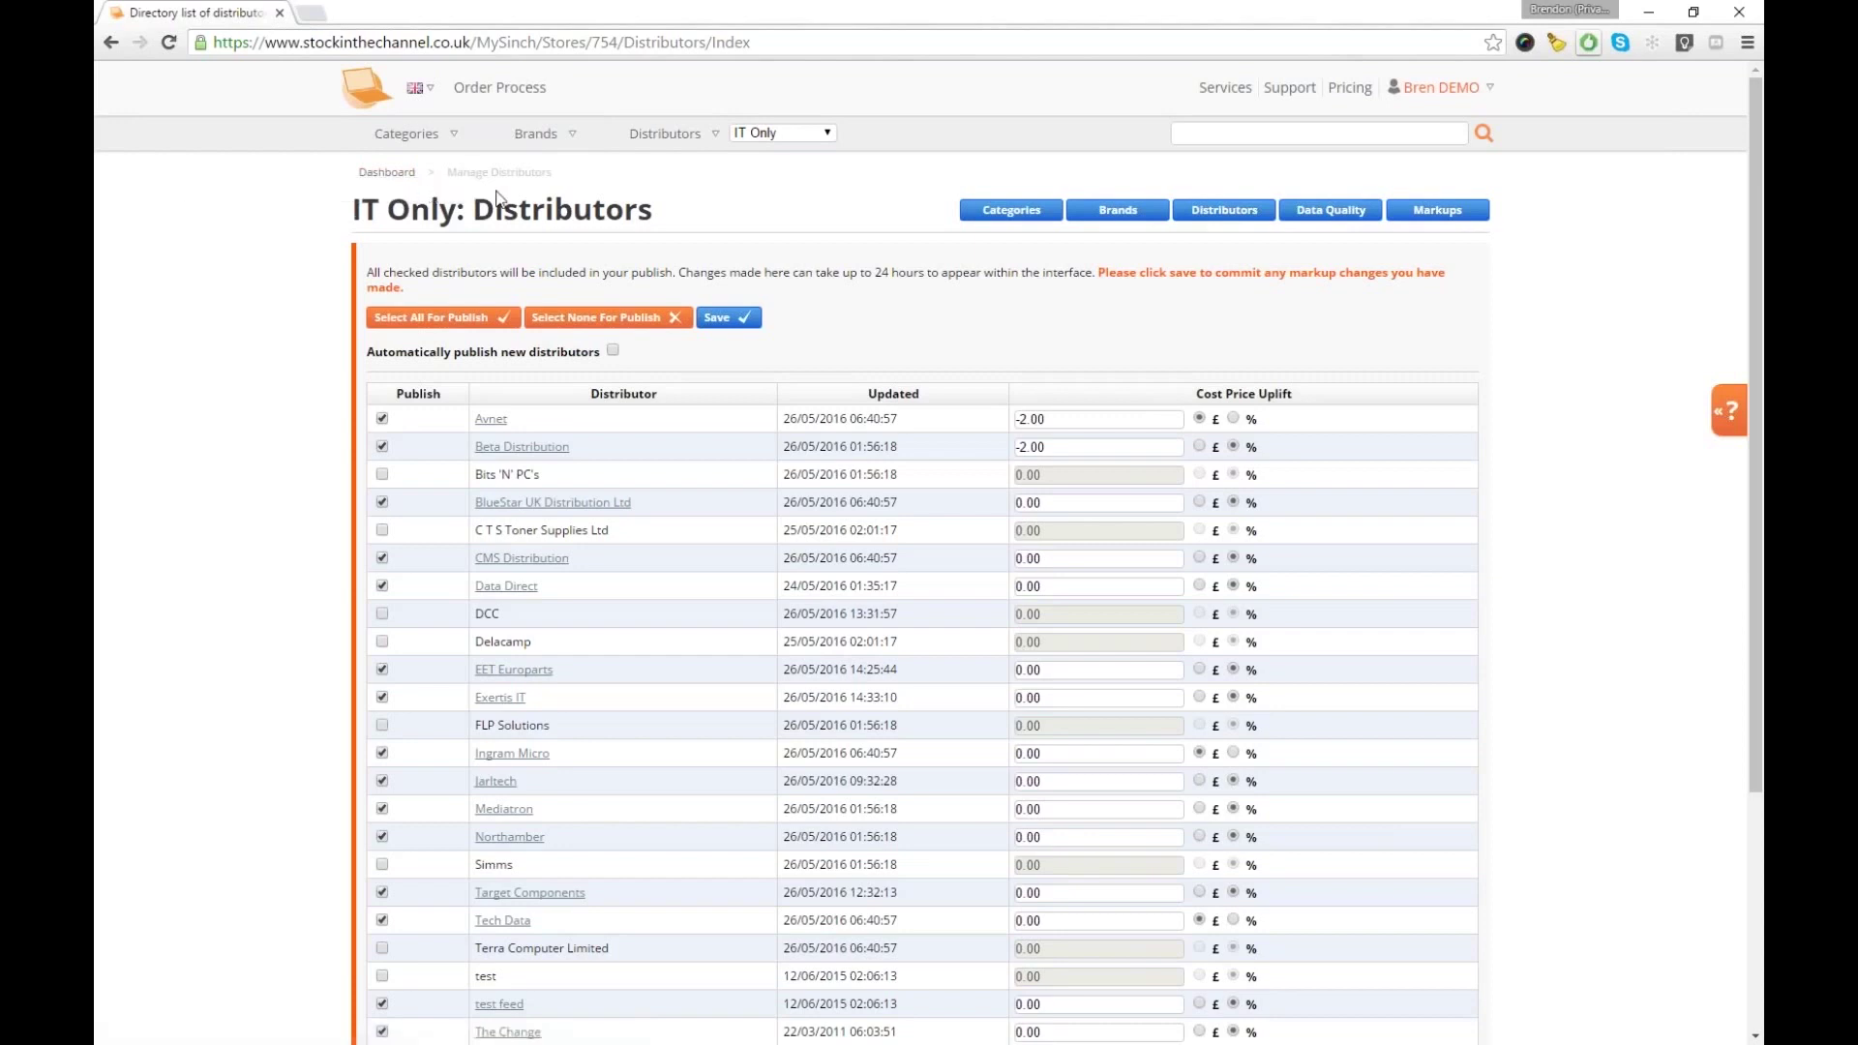
Return to the IT Only pricelist dashboard and open its markup management
left_click_drag(447, 172, 608, 175)
left_click(392, 174)
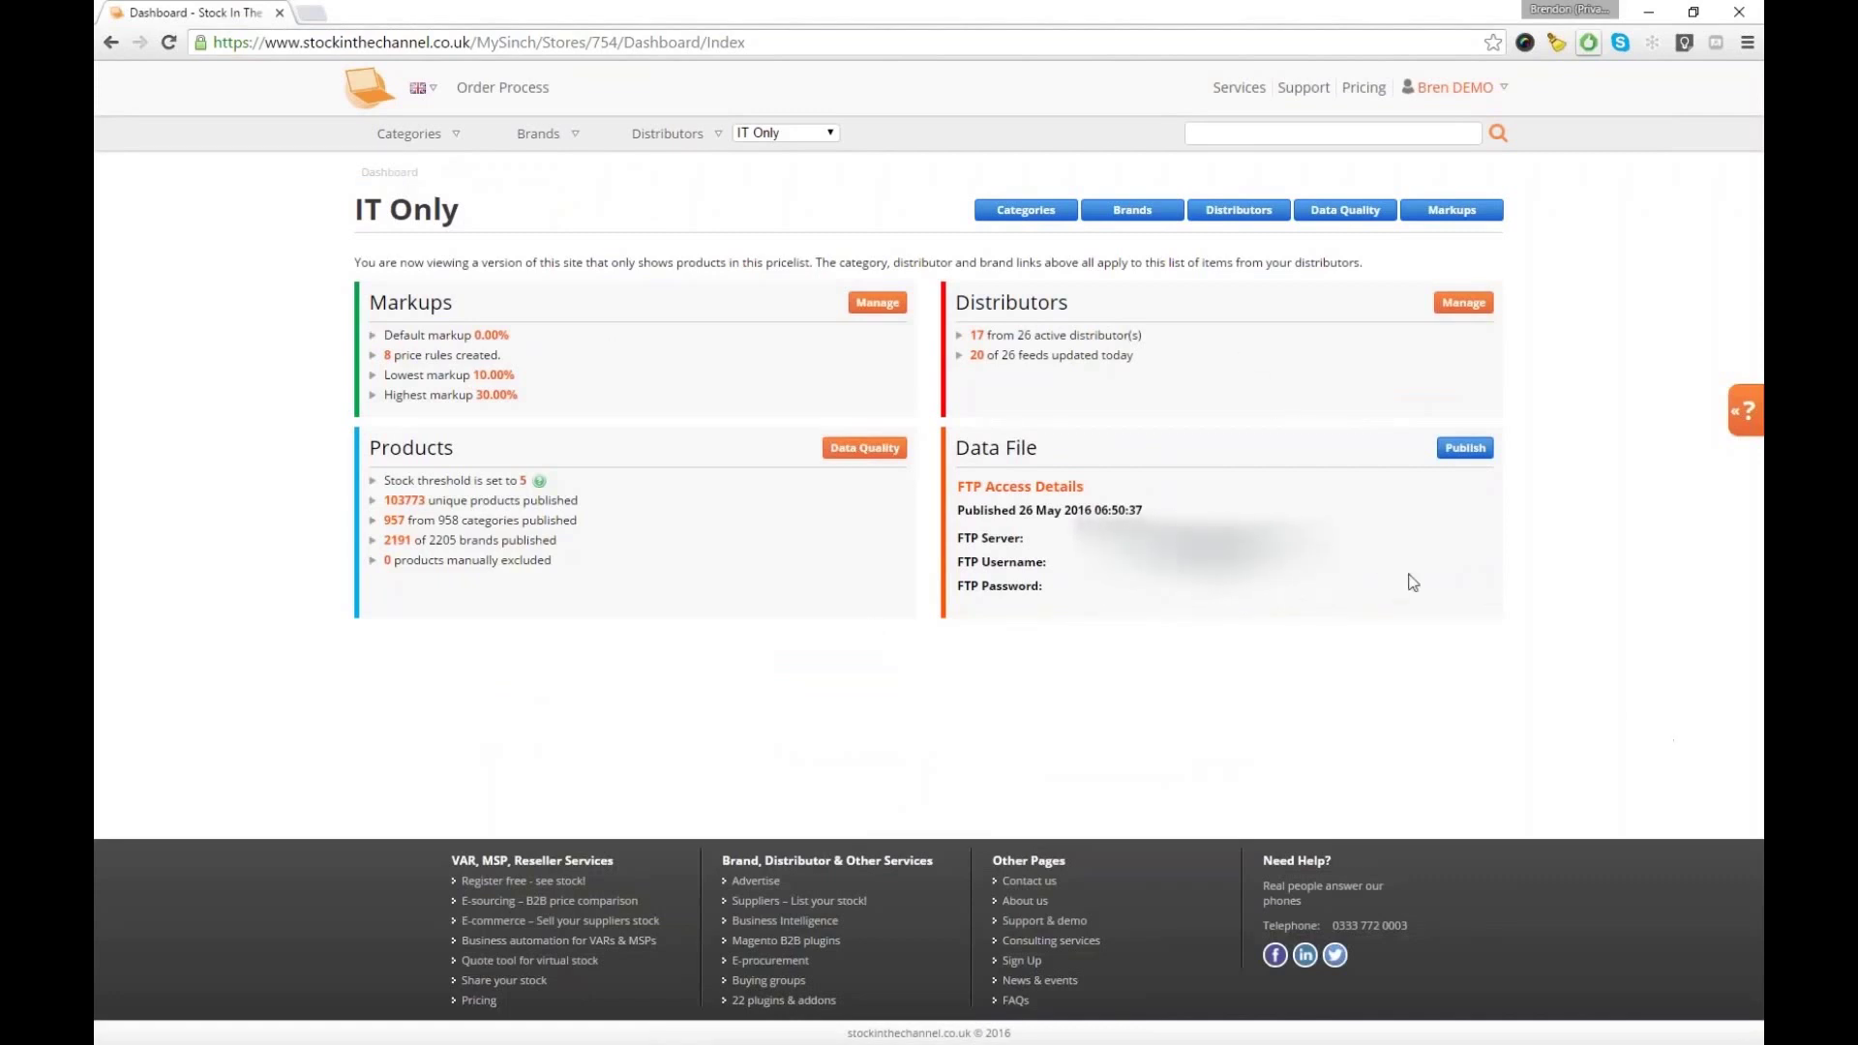
left_click(877, 302)
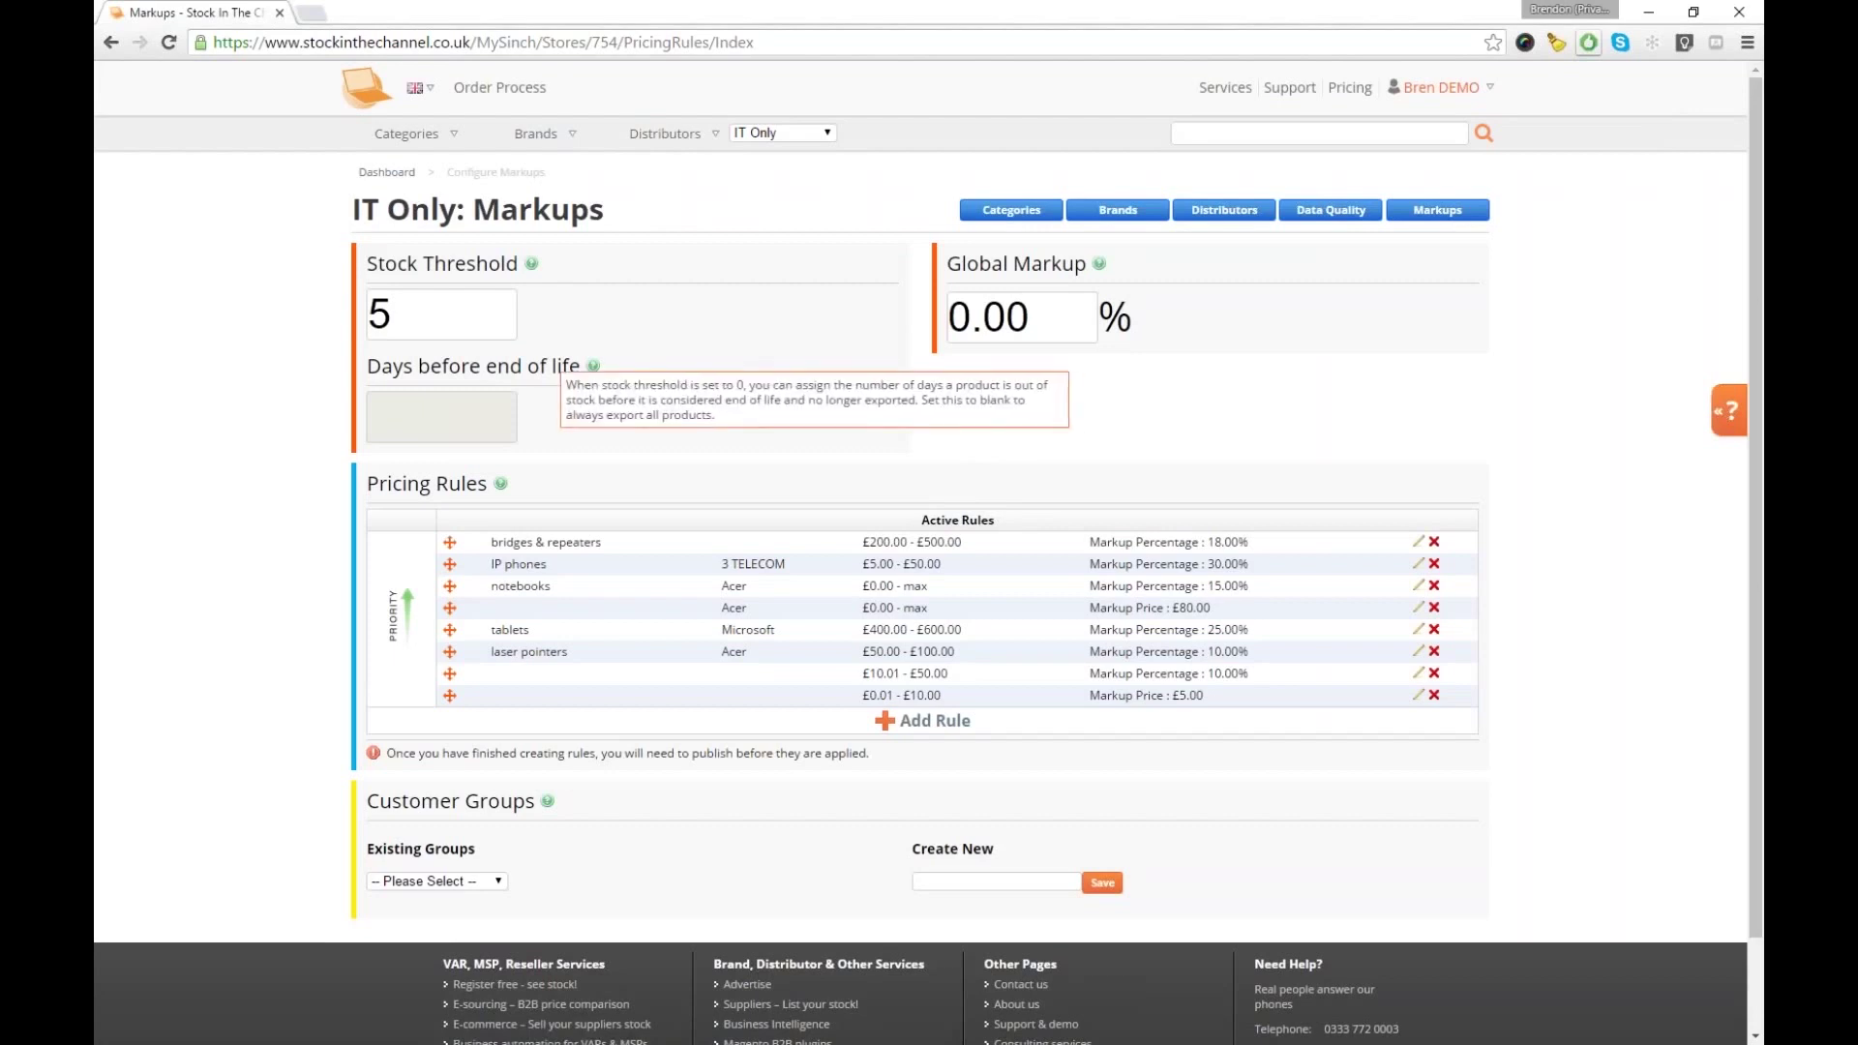
Set the stock threshold to 10
left_click(416, 313)
key("BackSpace")
type("10")
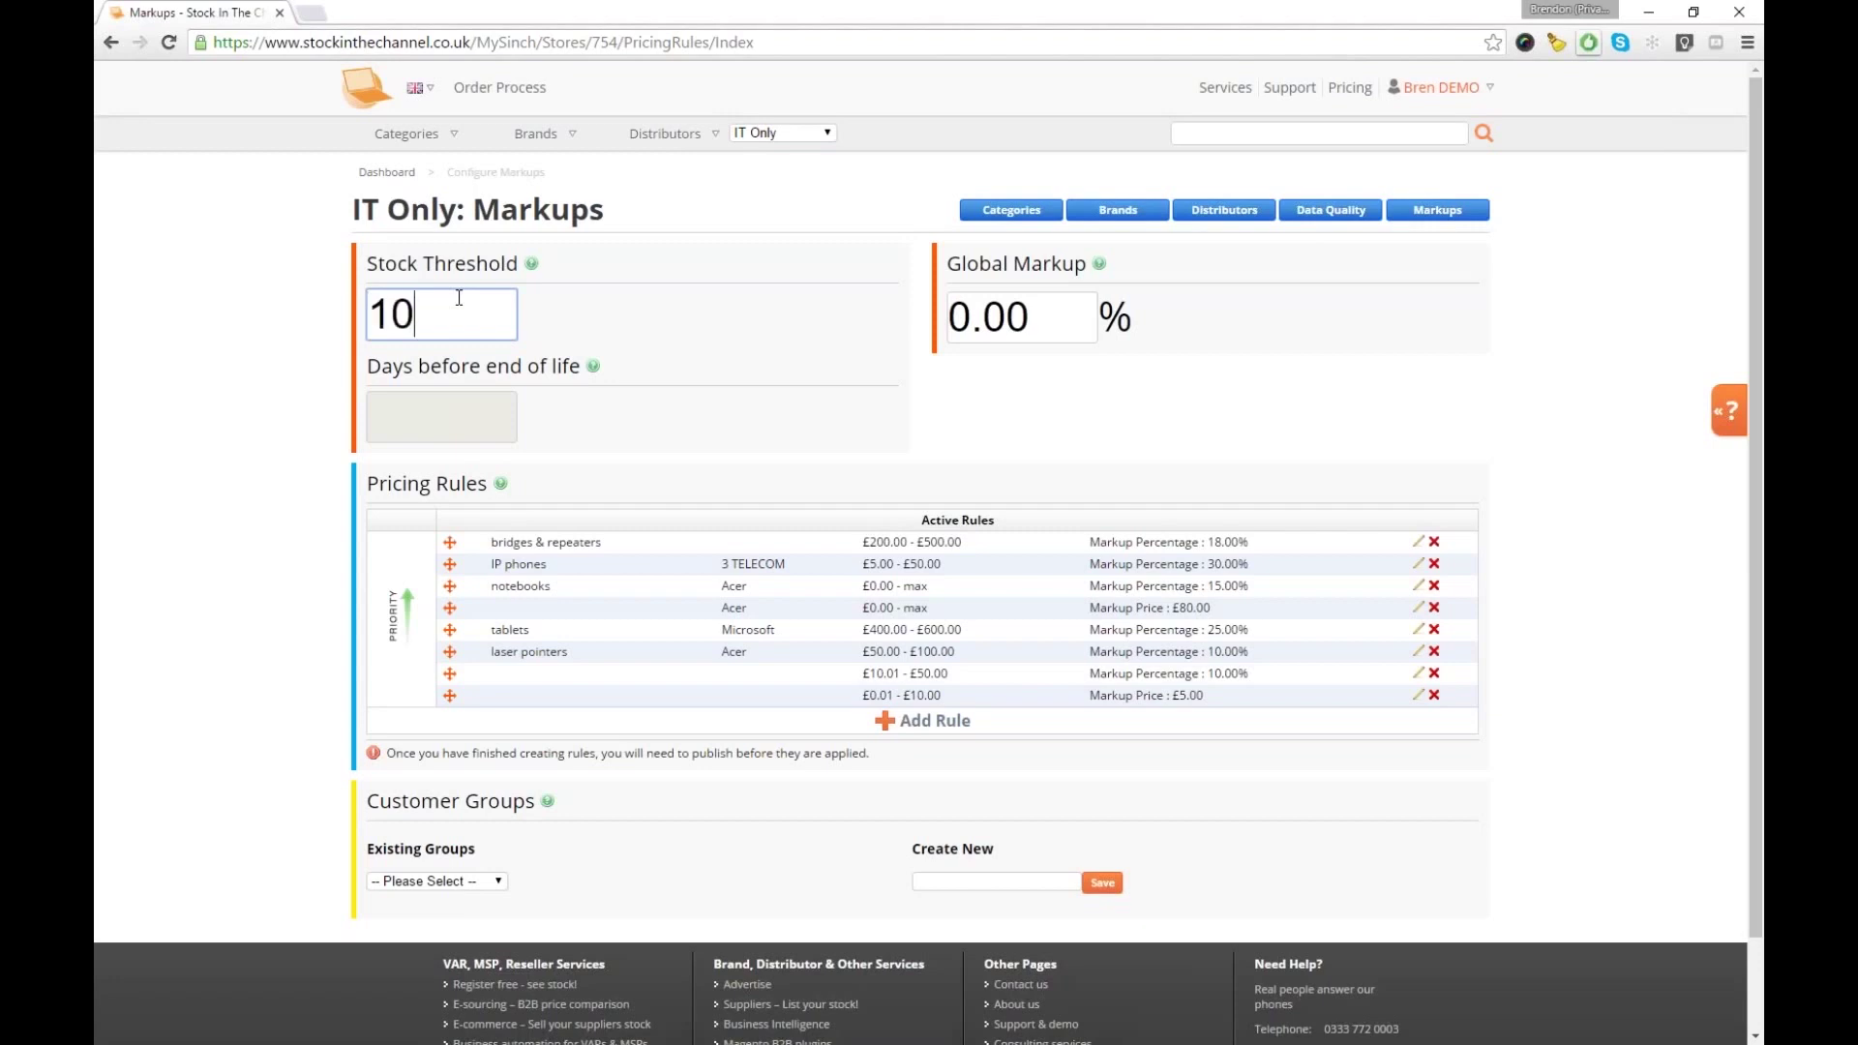
Set the stock threshold to 0 and the days before end of life to 14
key("BackSpace")
key("BackSpace")
type("0")
left_click(685, 333)
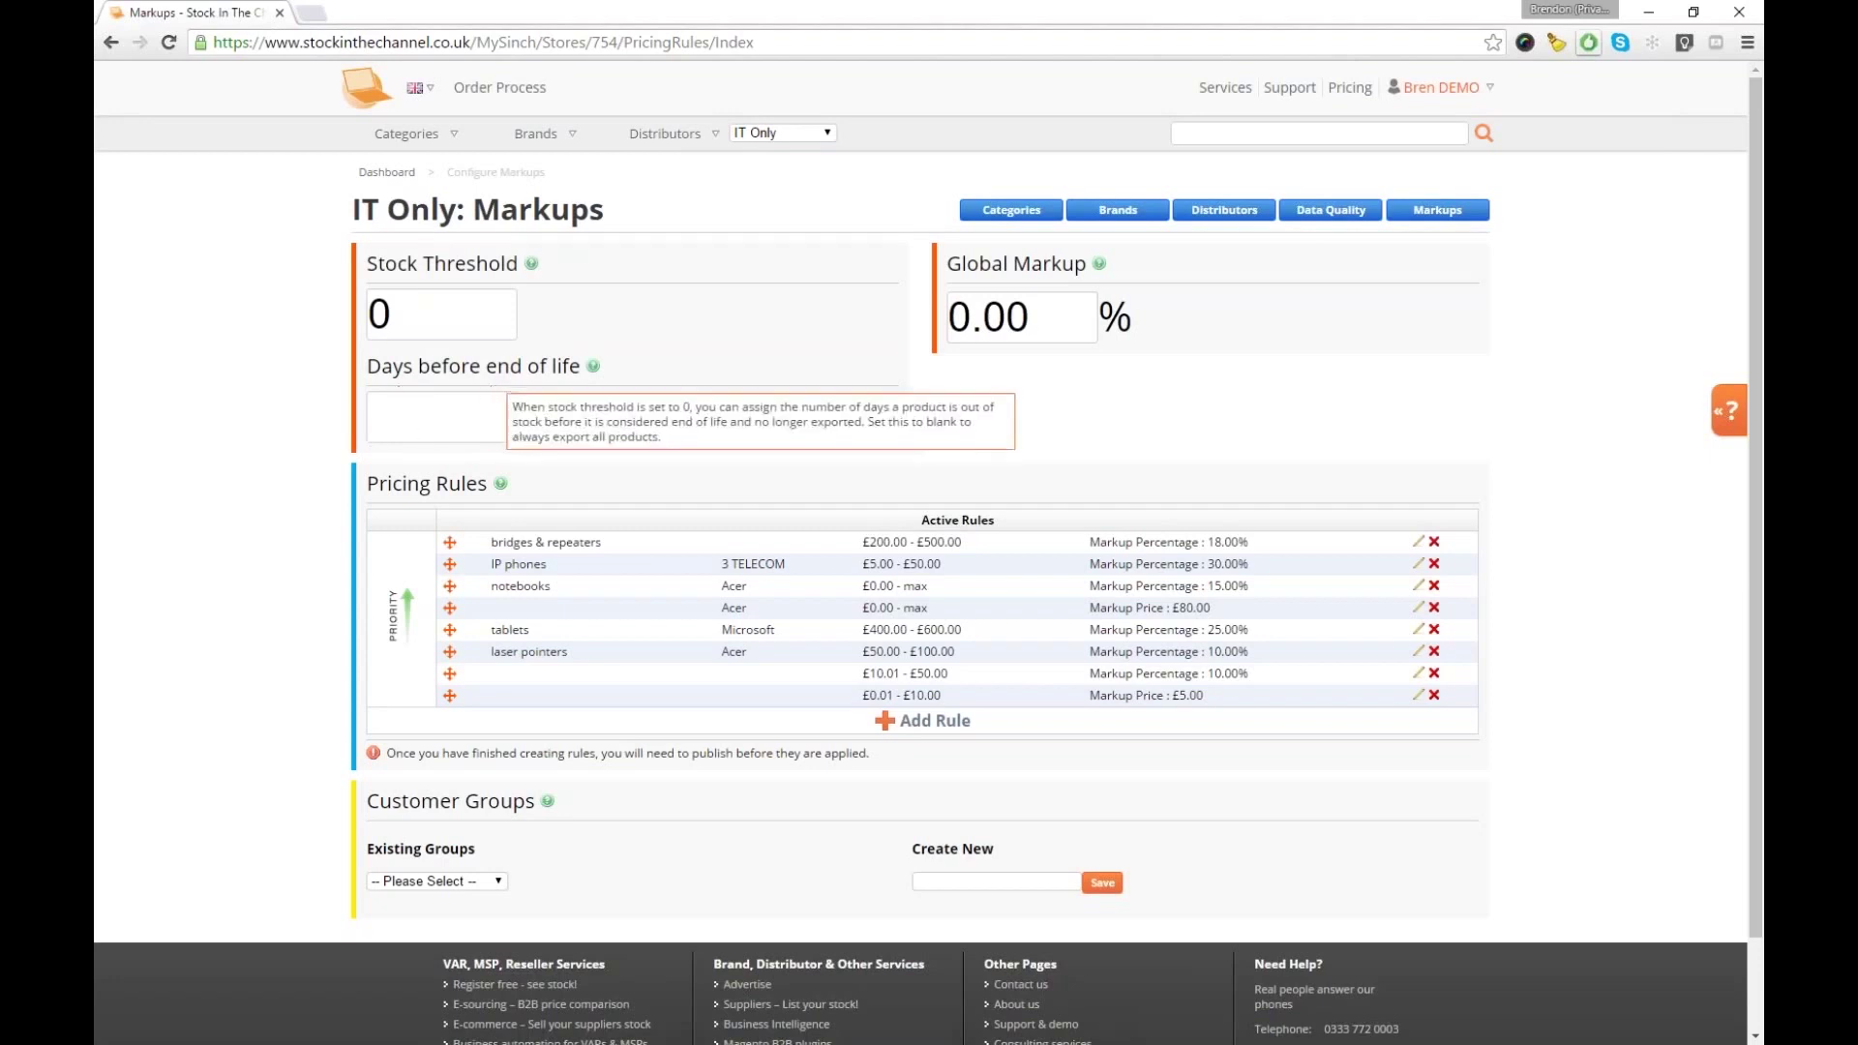
left_click(427, 423)
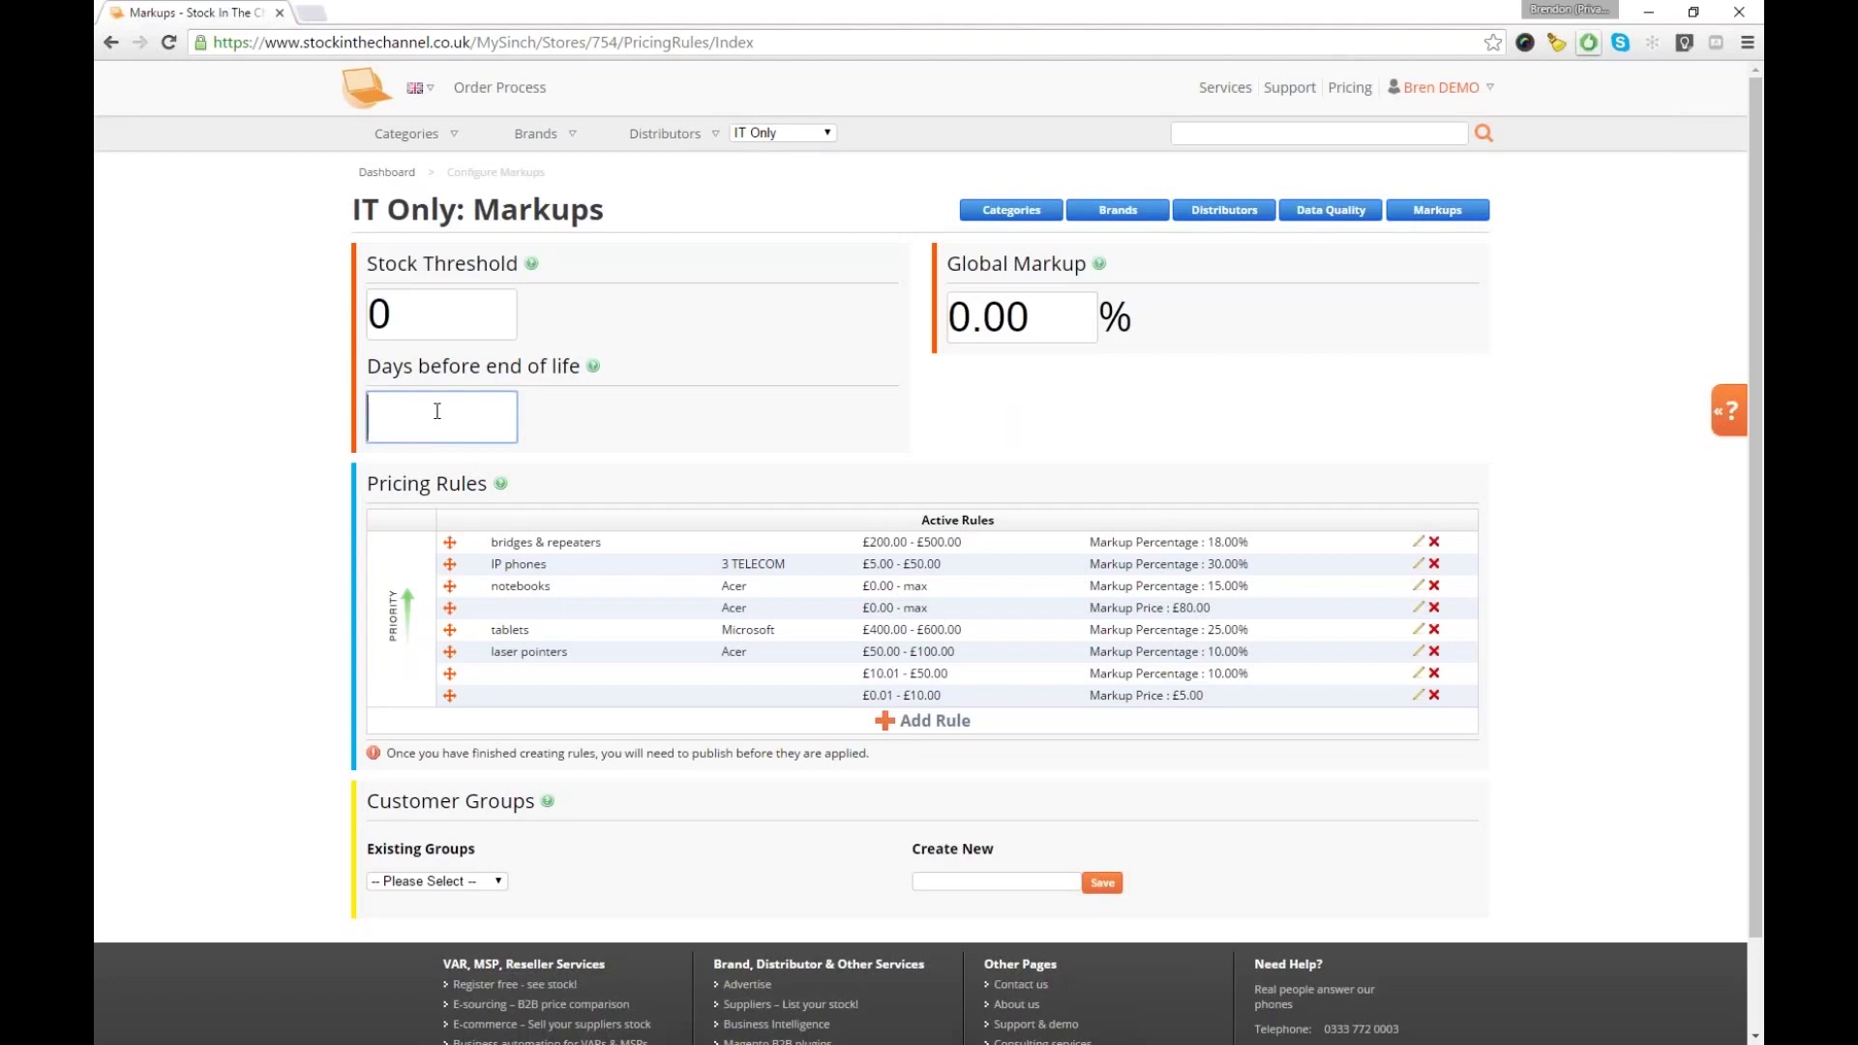
type("14")
key("alt+Tab")
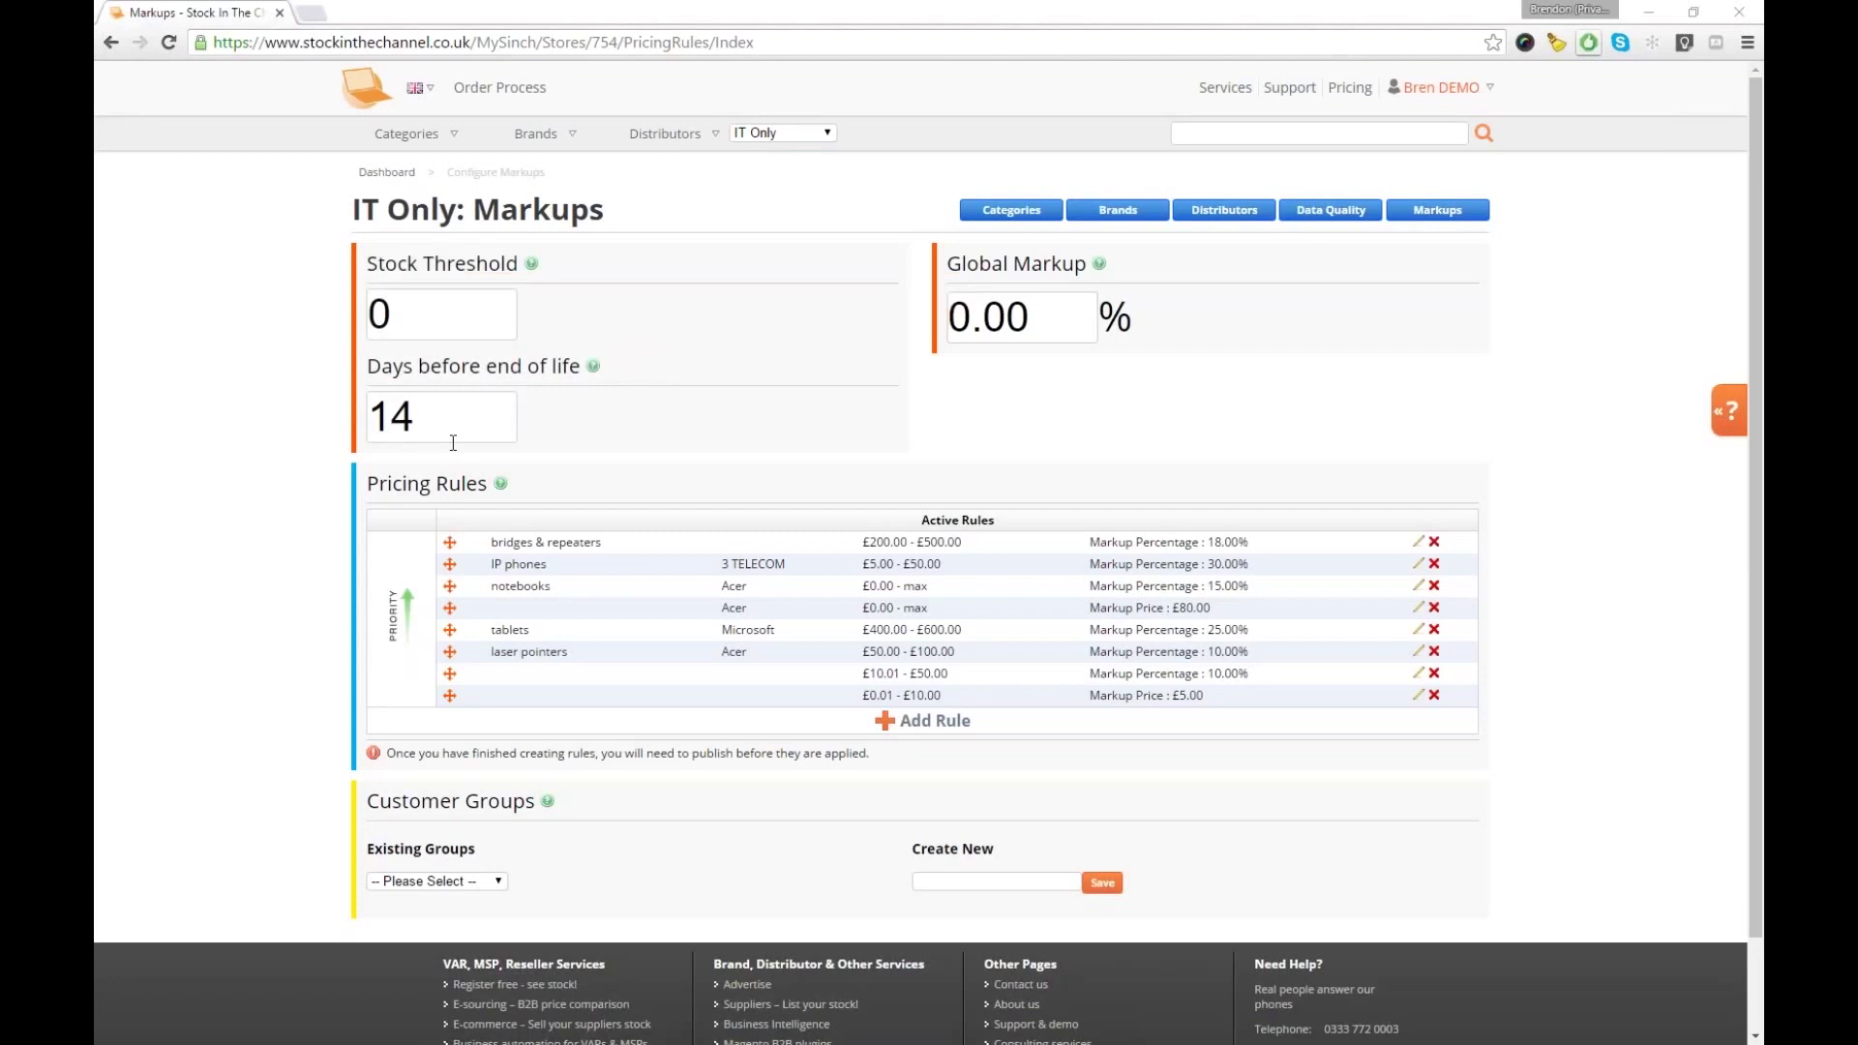
left_click(415, 326)
Start a pricing rule for All-in-One PCs/workstations under Computing > computers, with HP as the brand
left_click(889, 723)
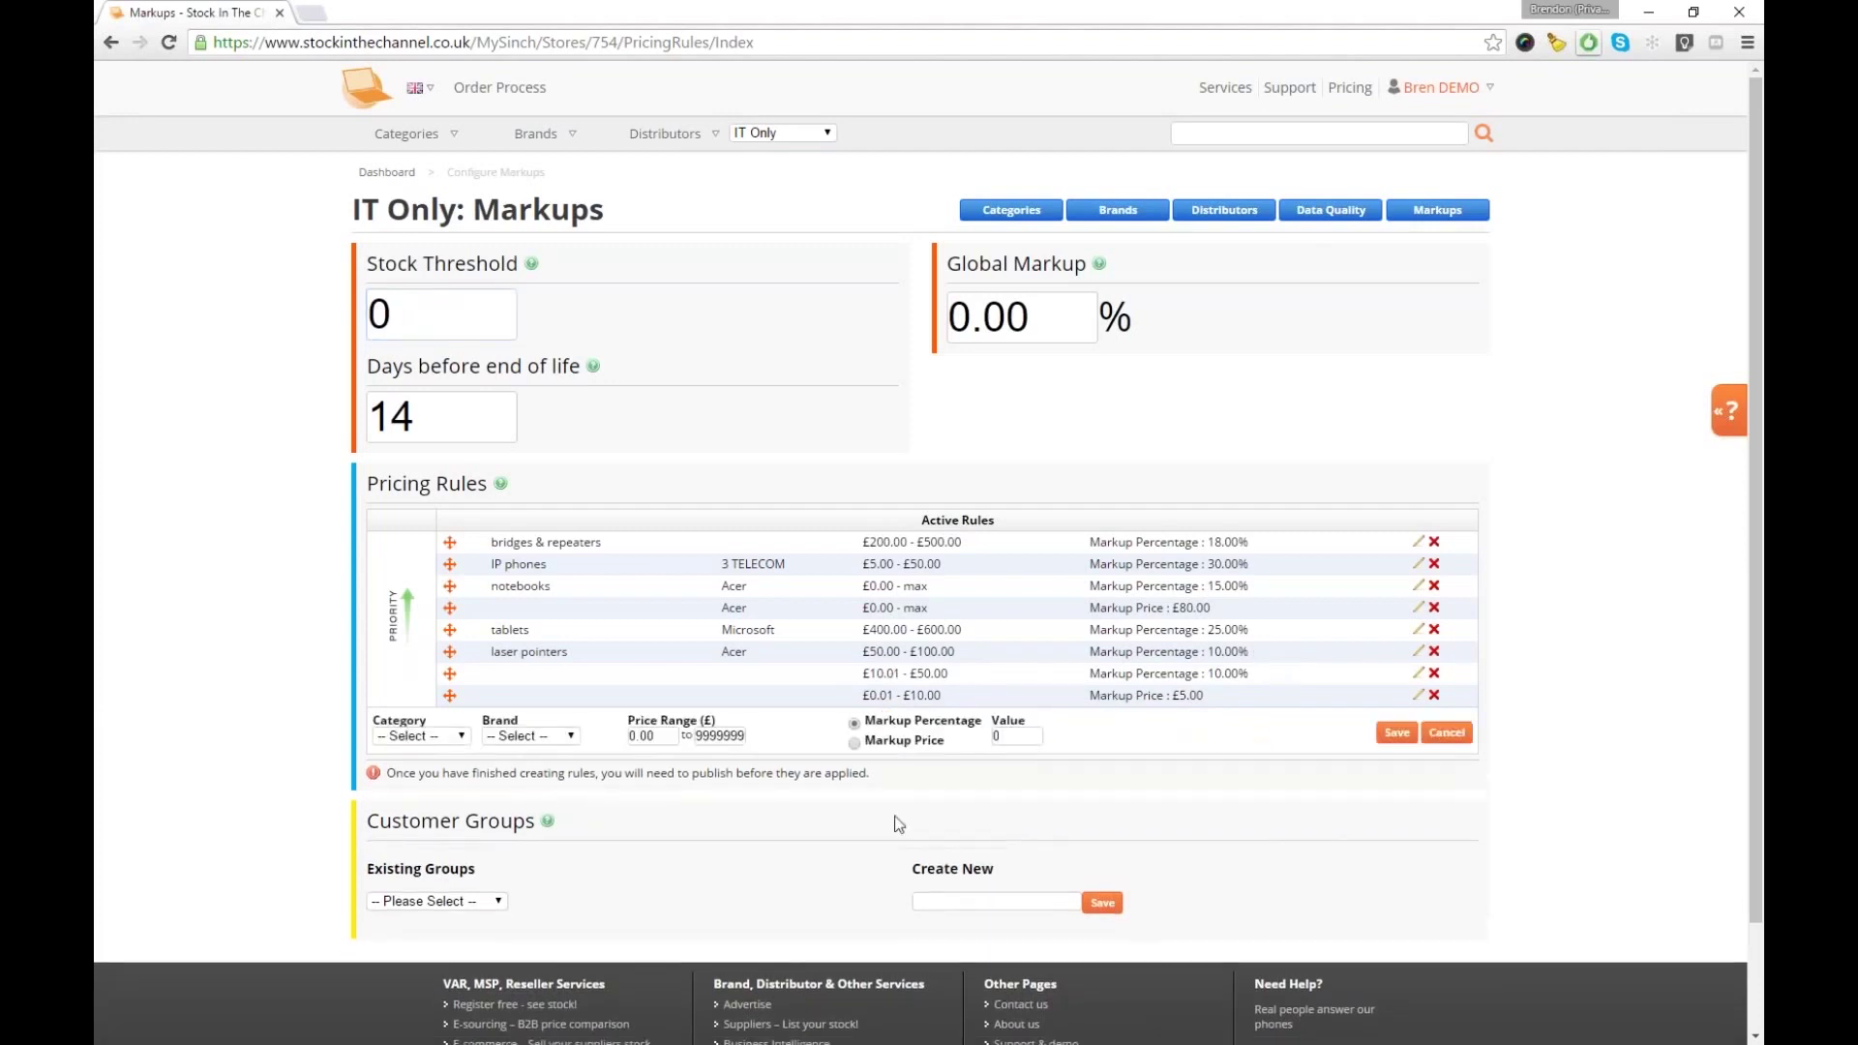
left_click(462, 735)
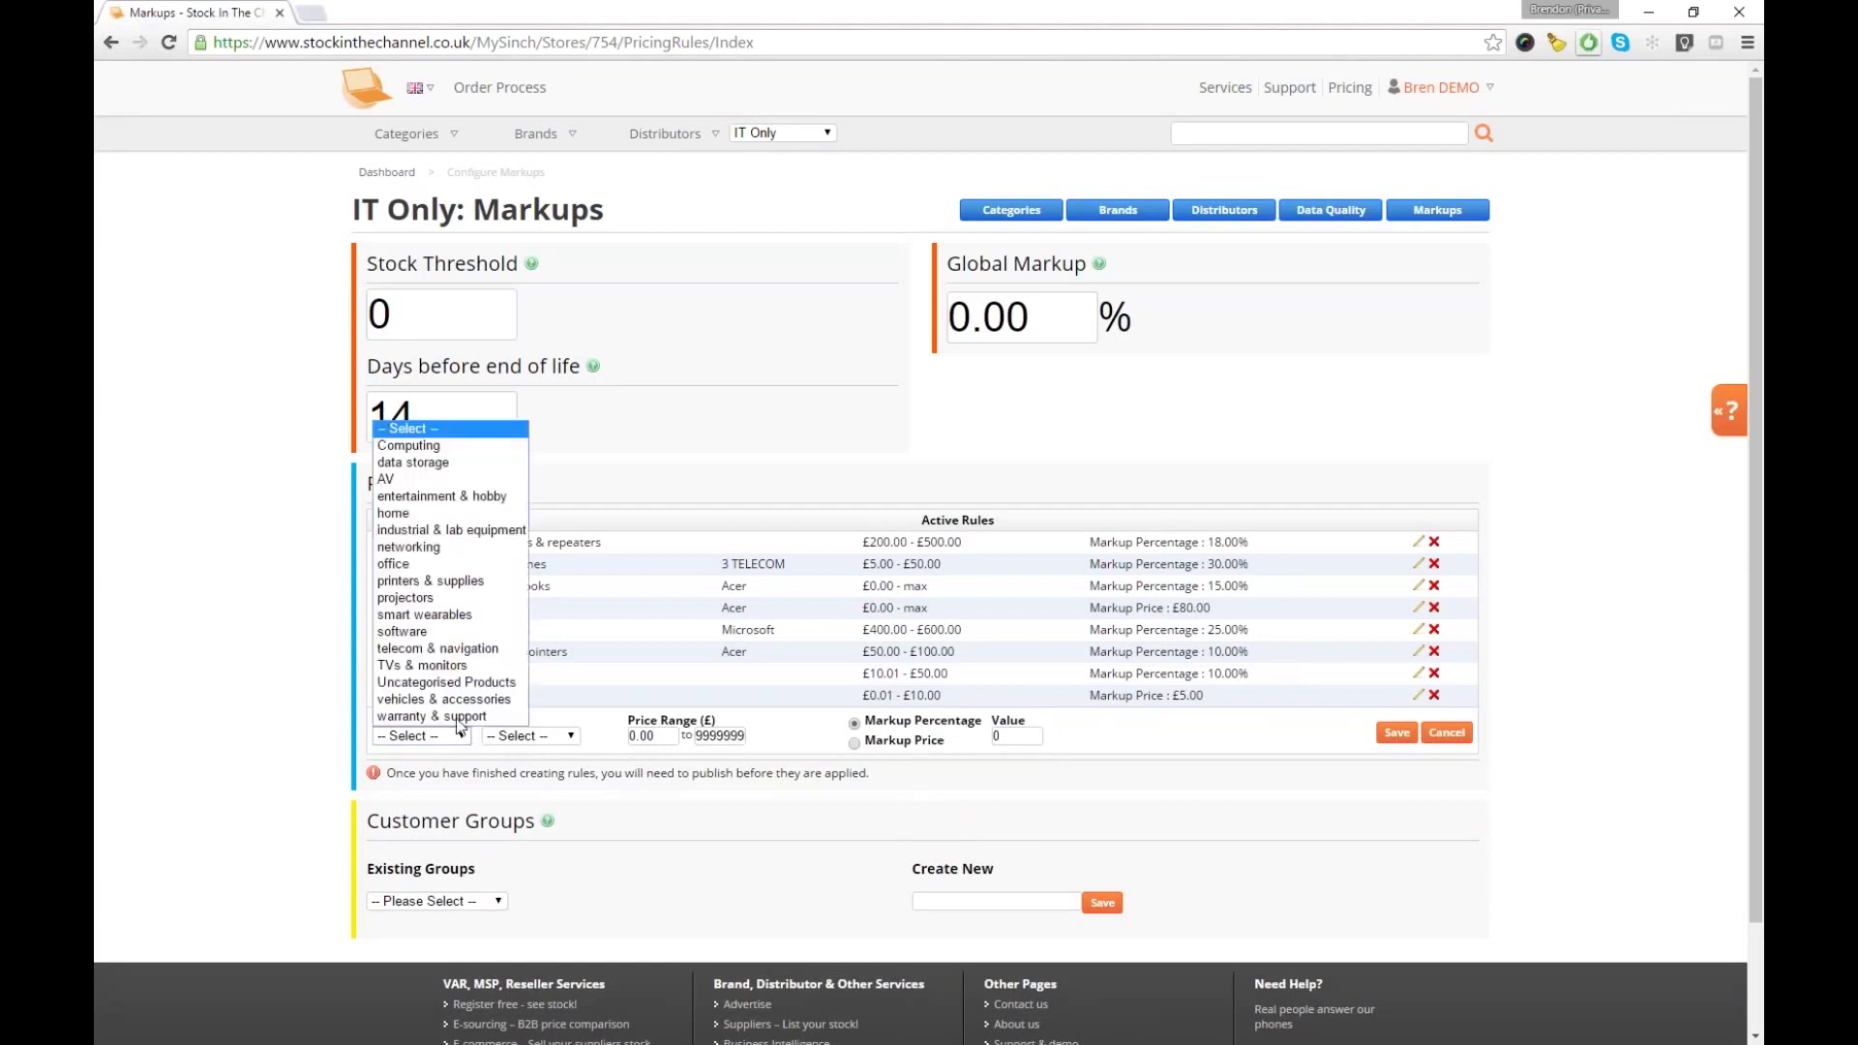
left_click(422, 447)
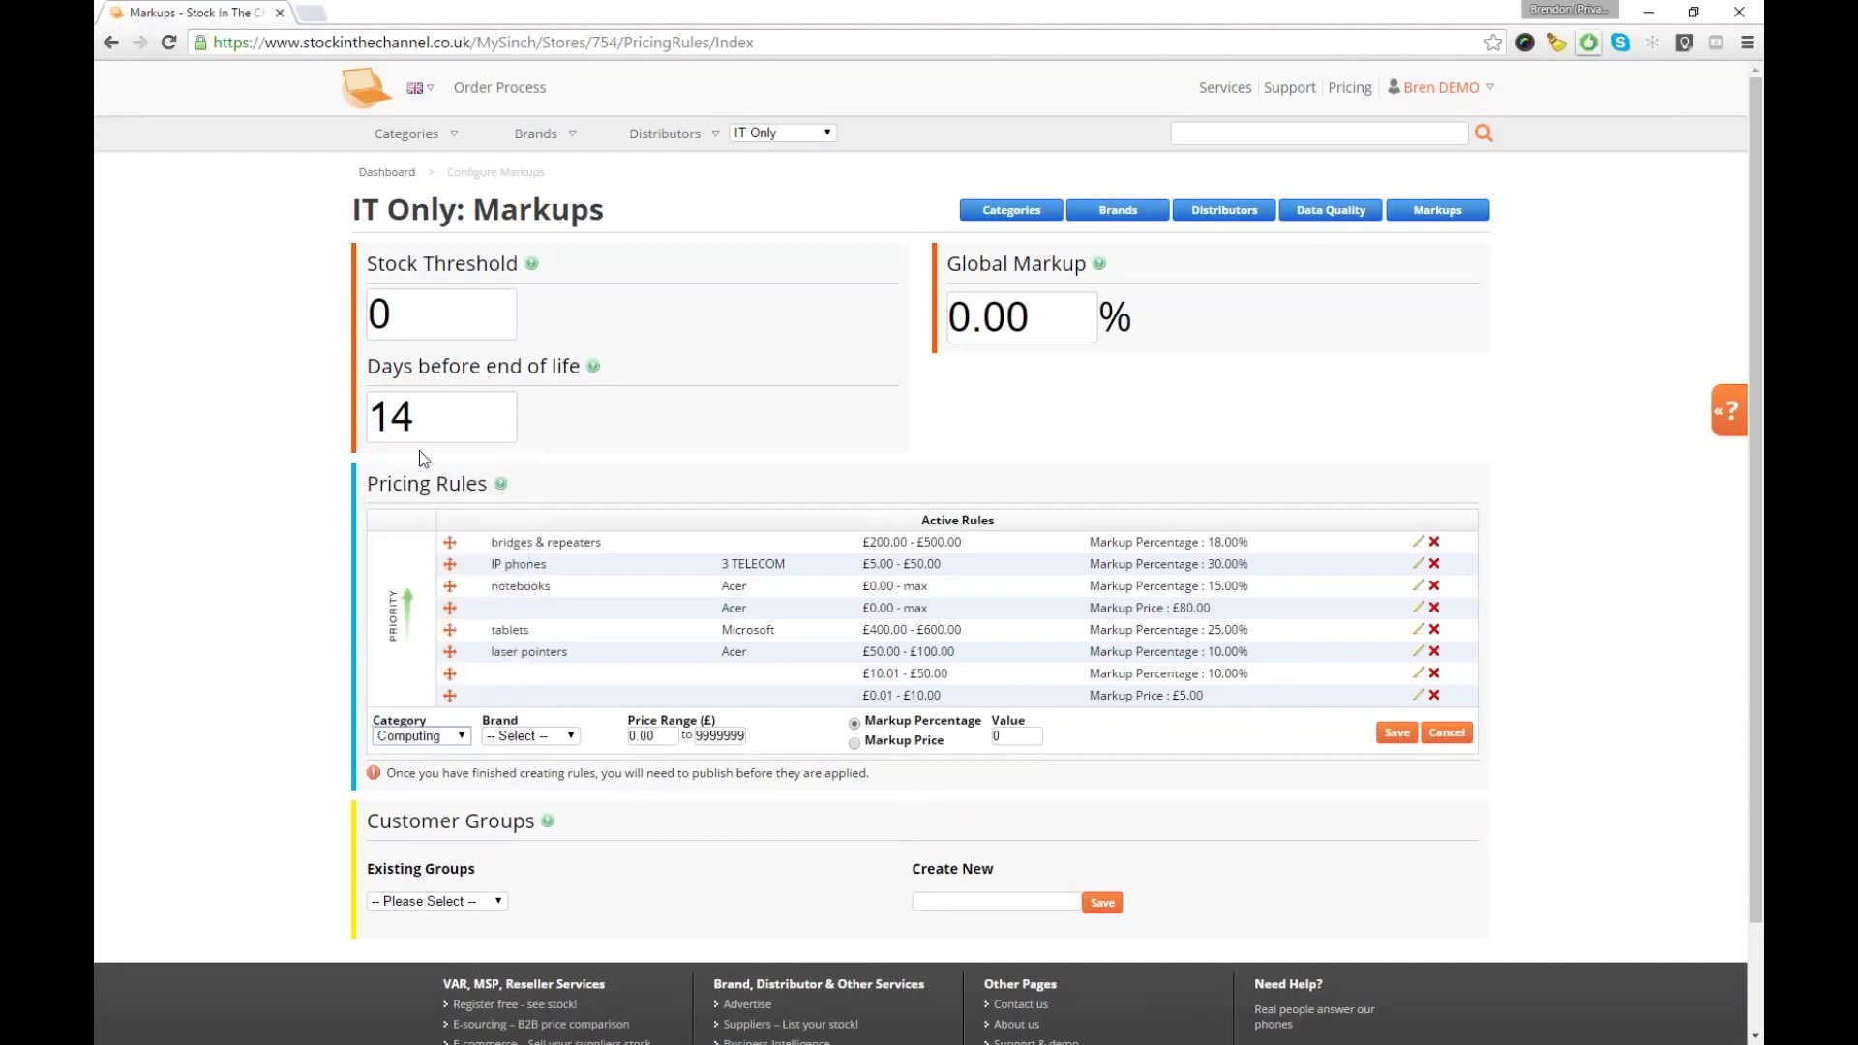
left_click(557, 736)
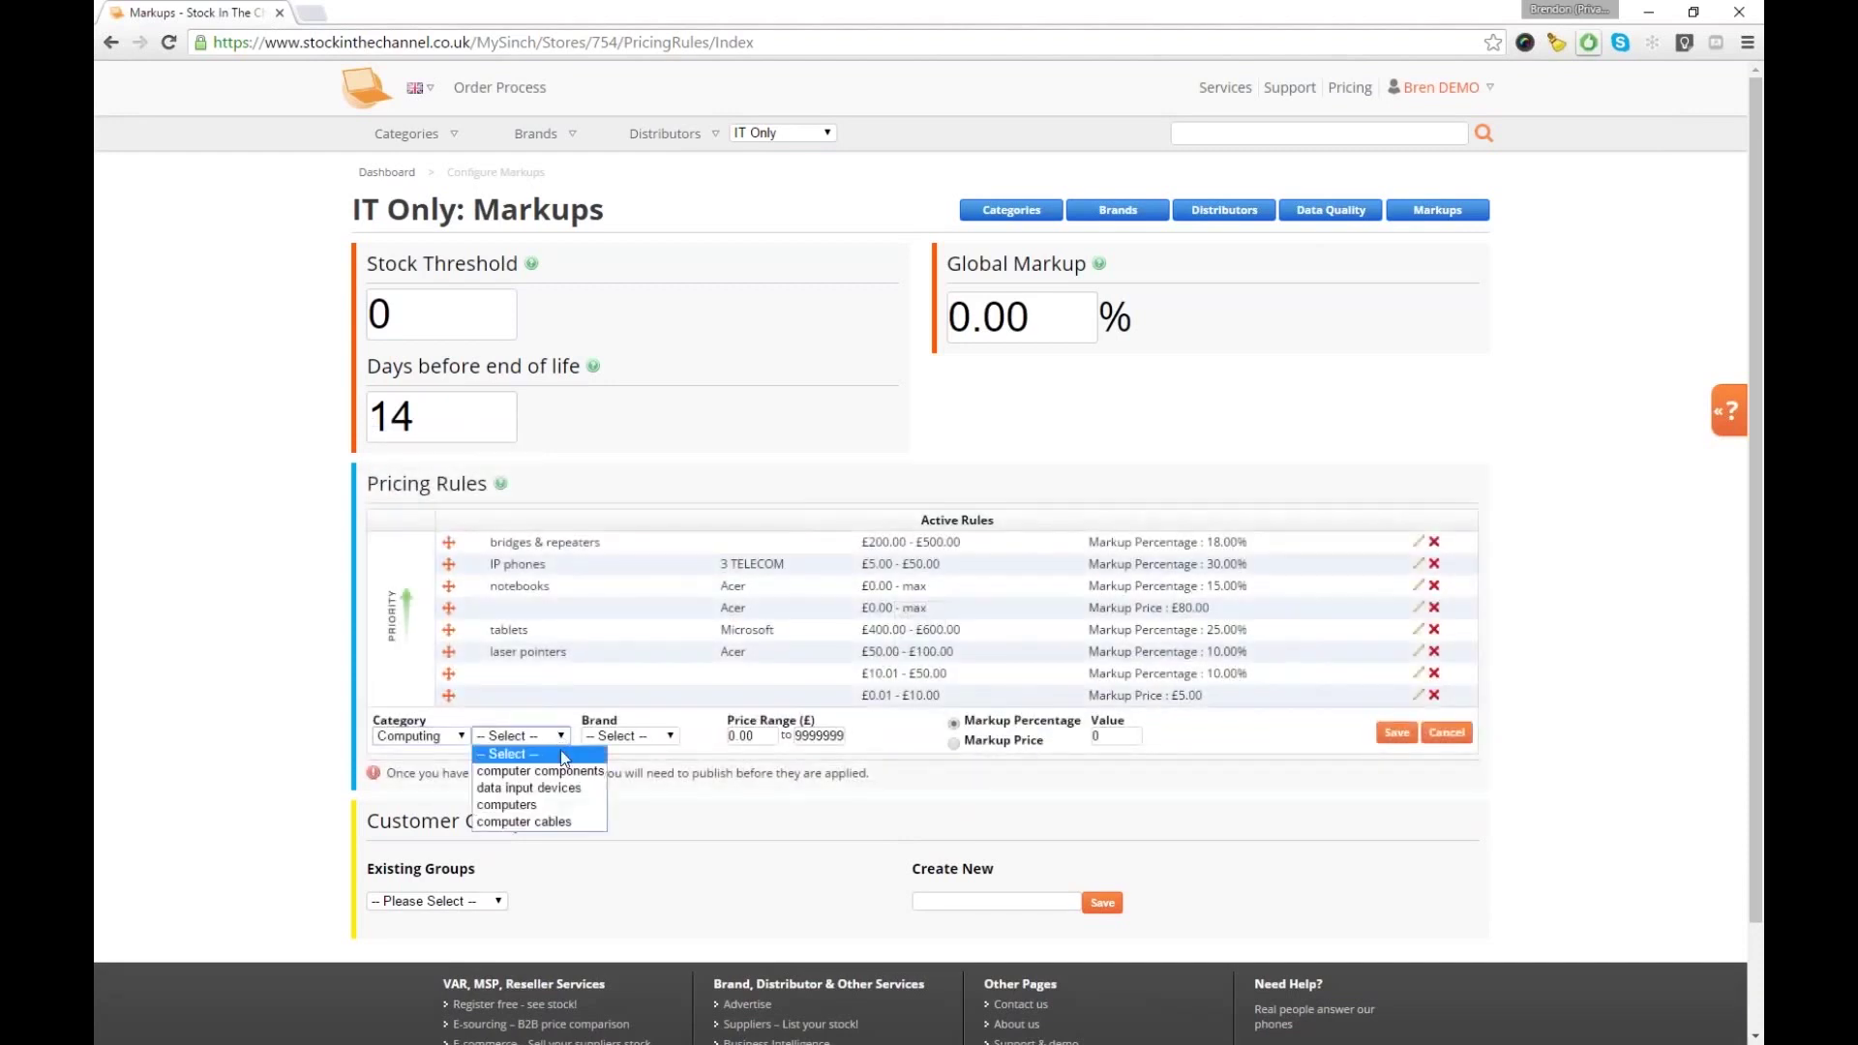
left_click(571, 809)
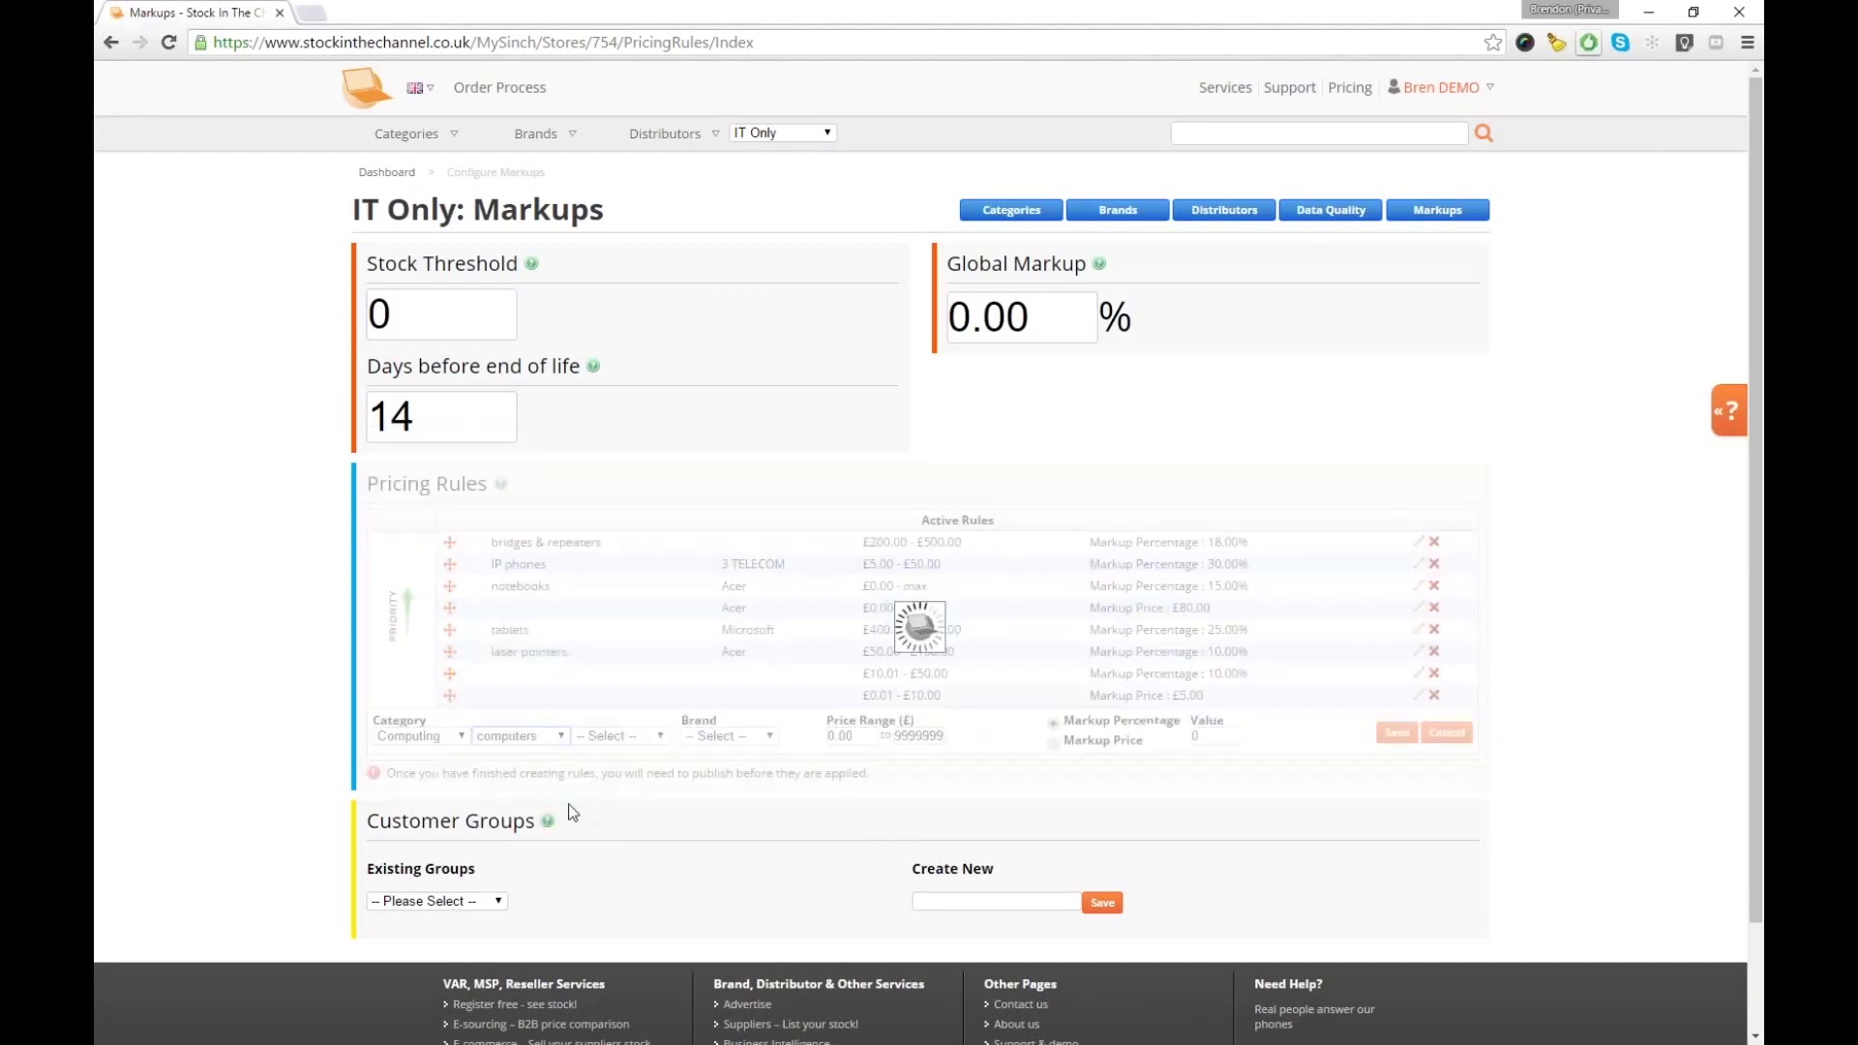
left_click(627, 737)
left_click(631, 771)
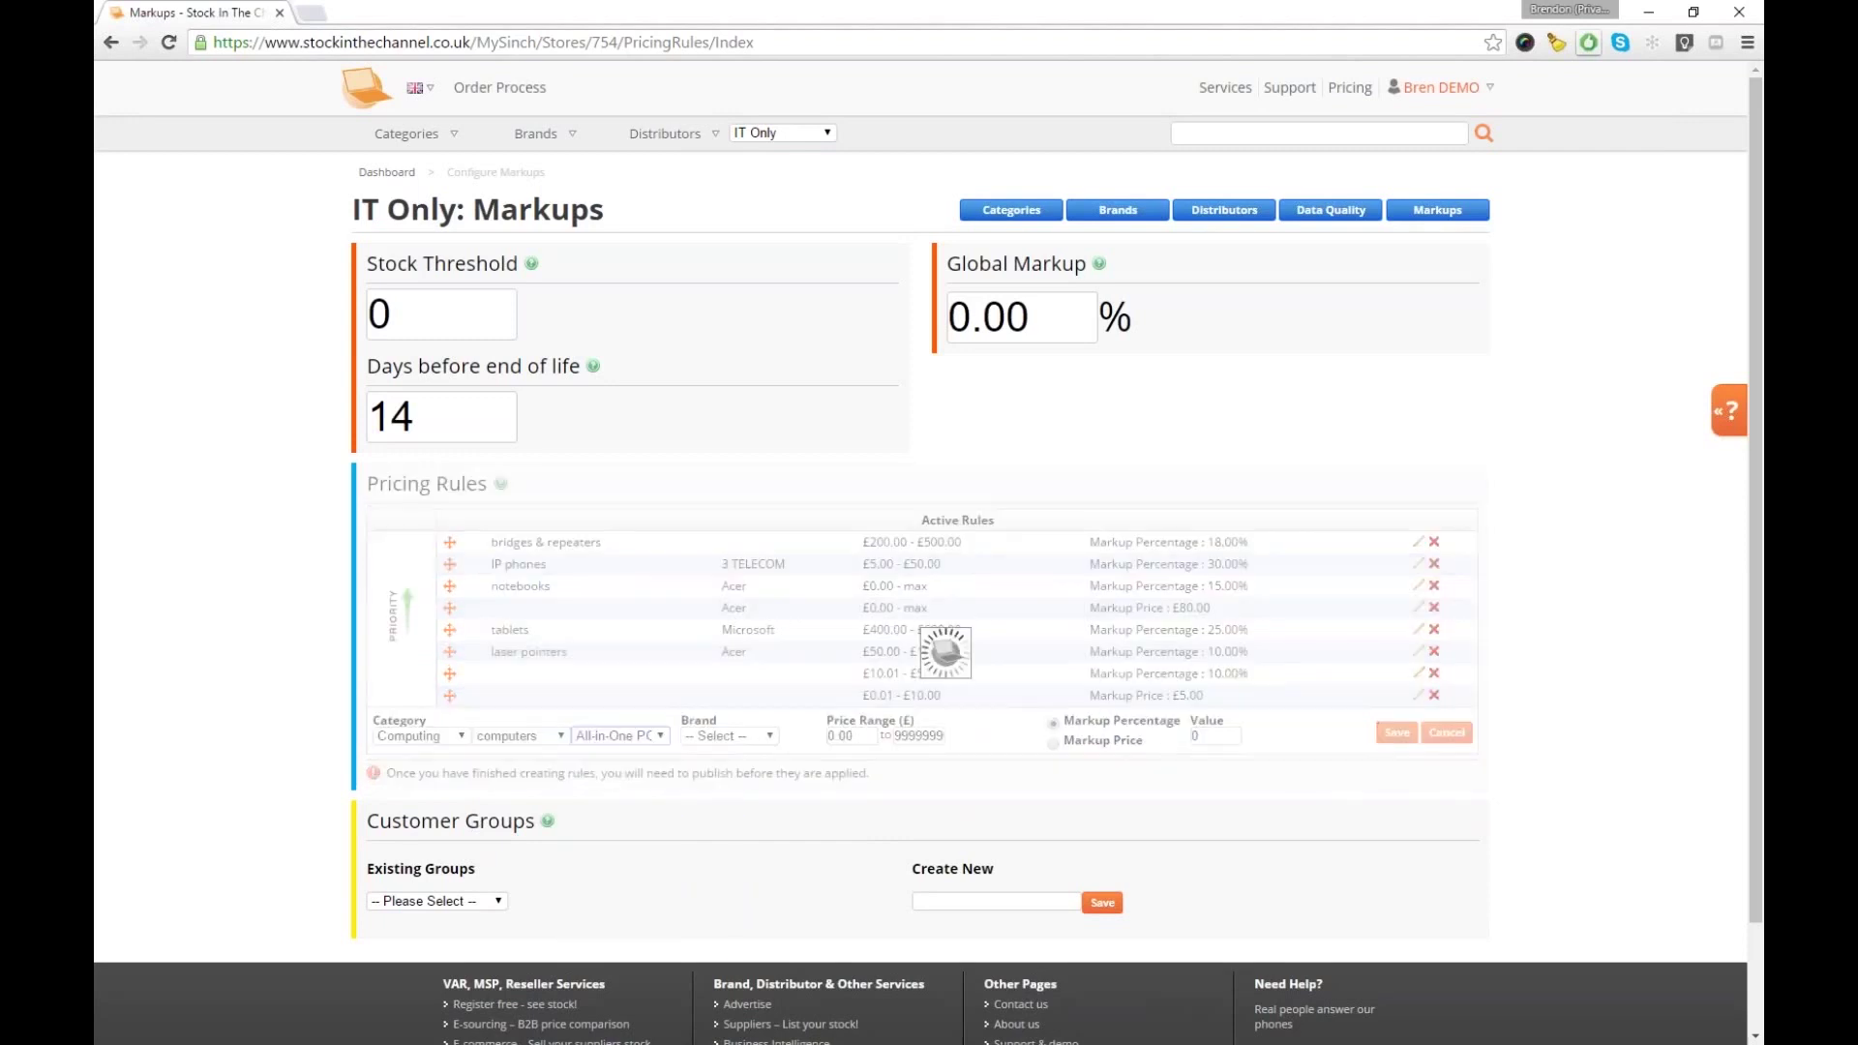
left_click(755, 743)
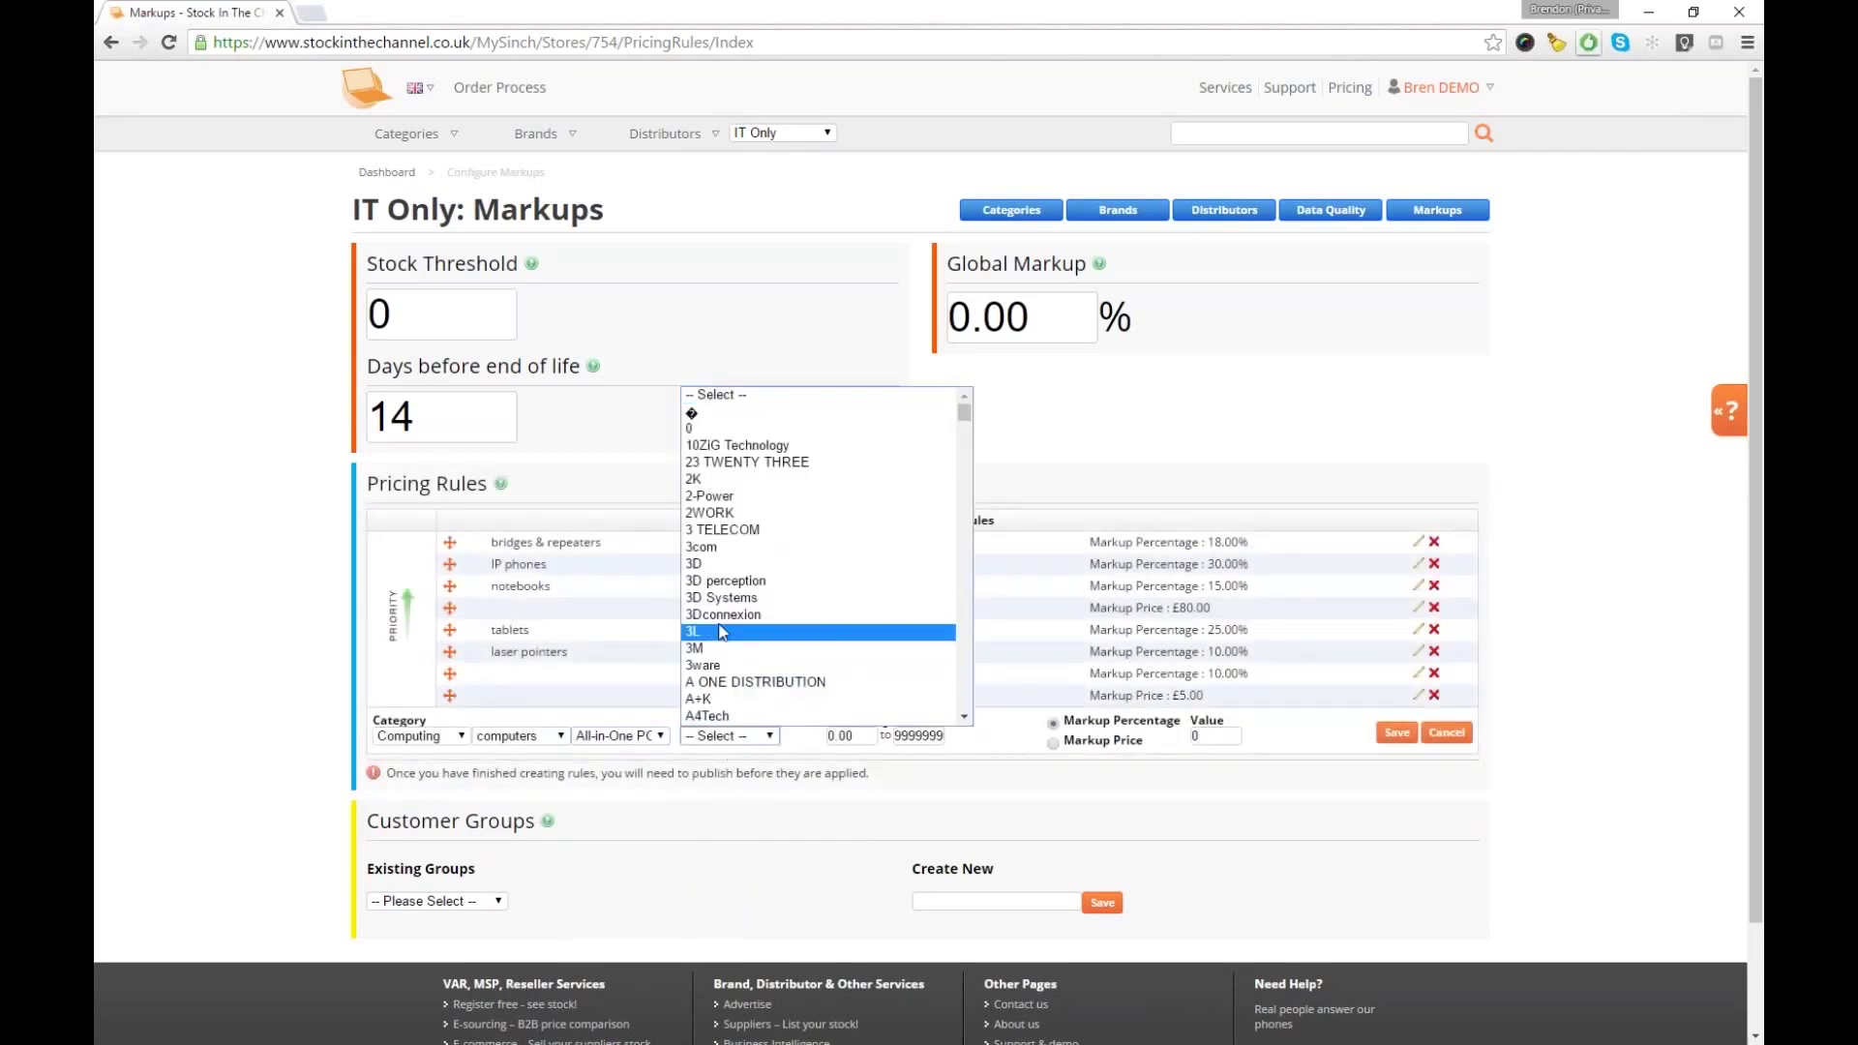
type("hp")
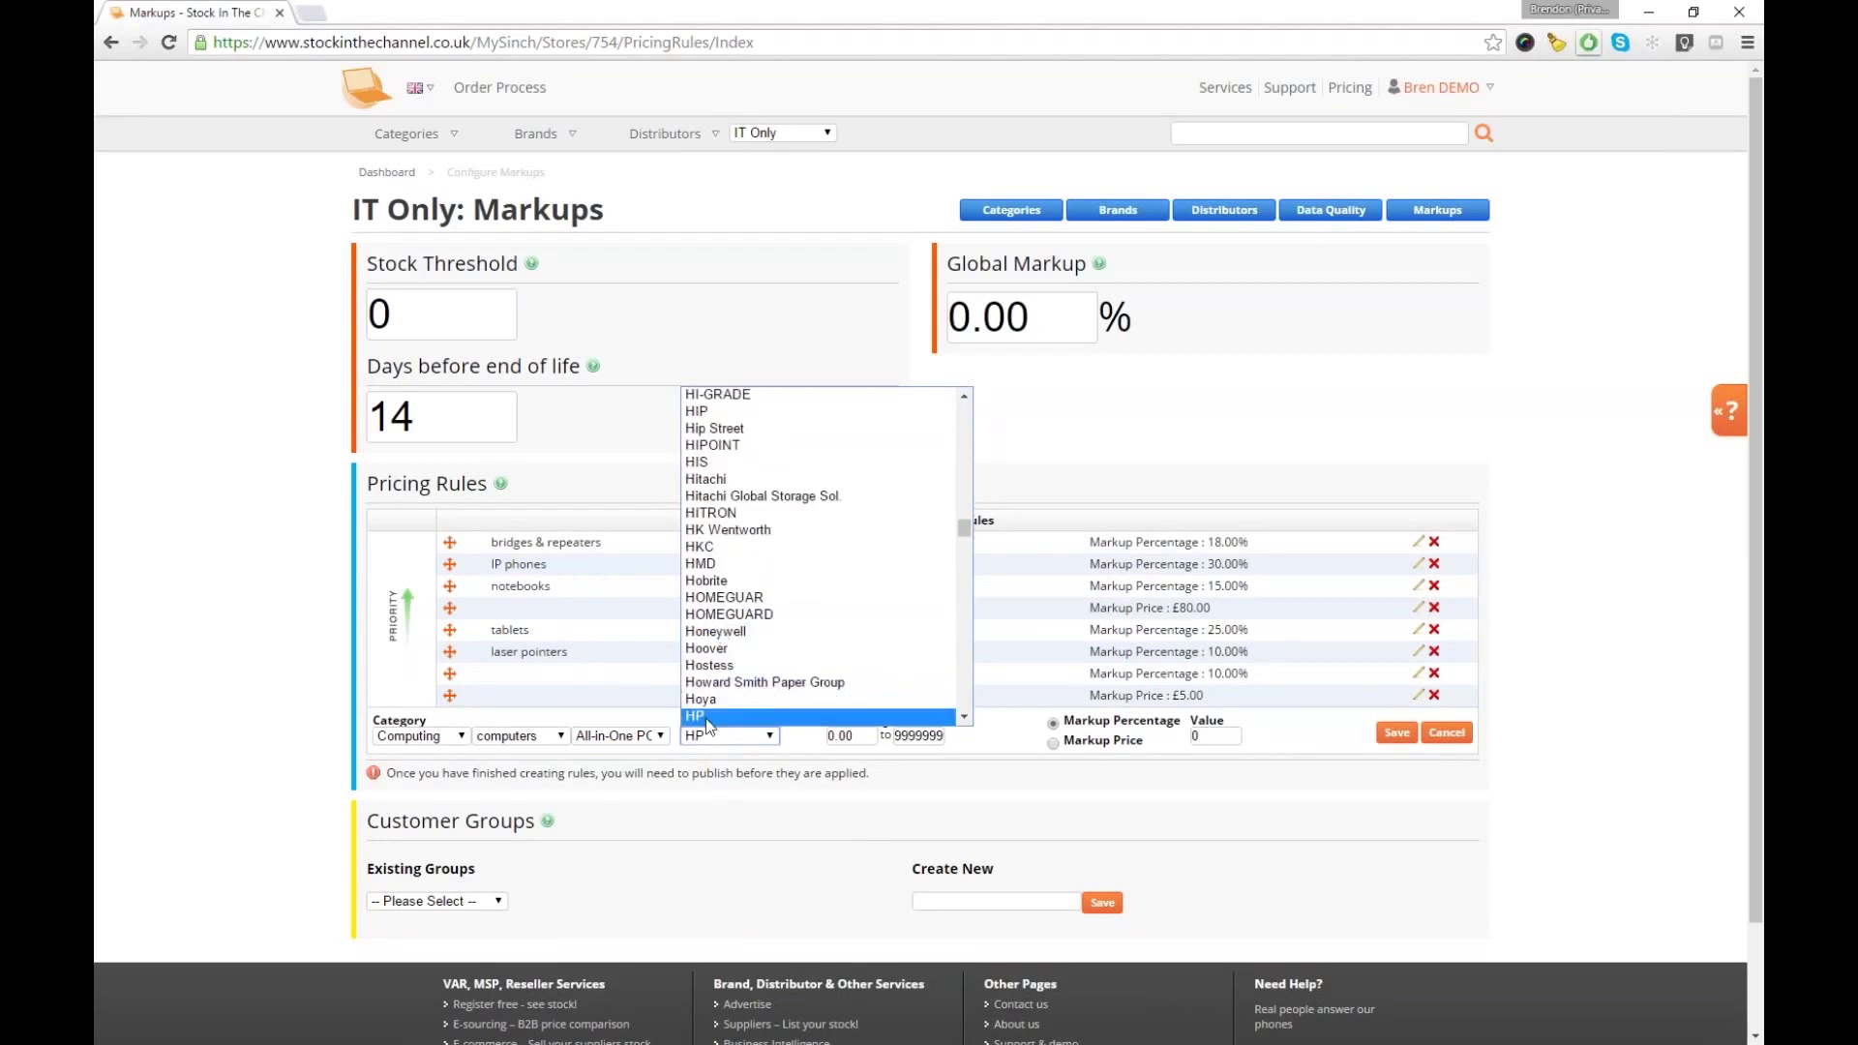
left_click(745, 716)
Give the HP rule a price range of £200 to £280 and an 8% markup, and save it
double_click(859, 732)
type("200")
key("Tab")
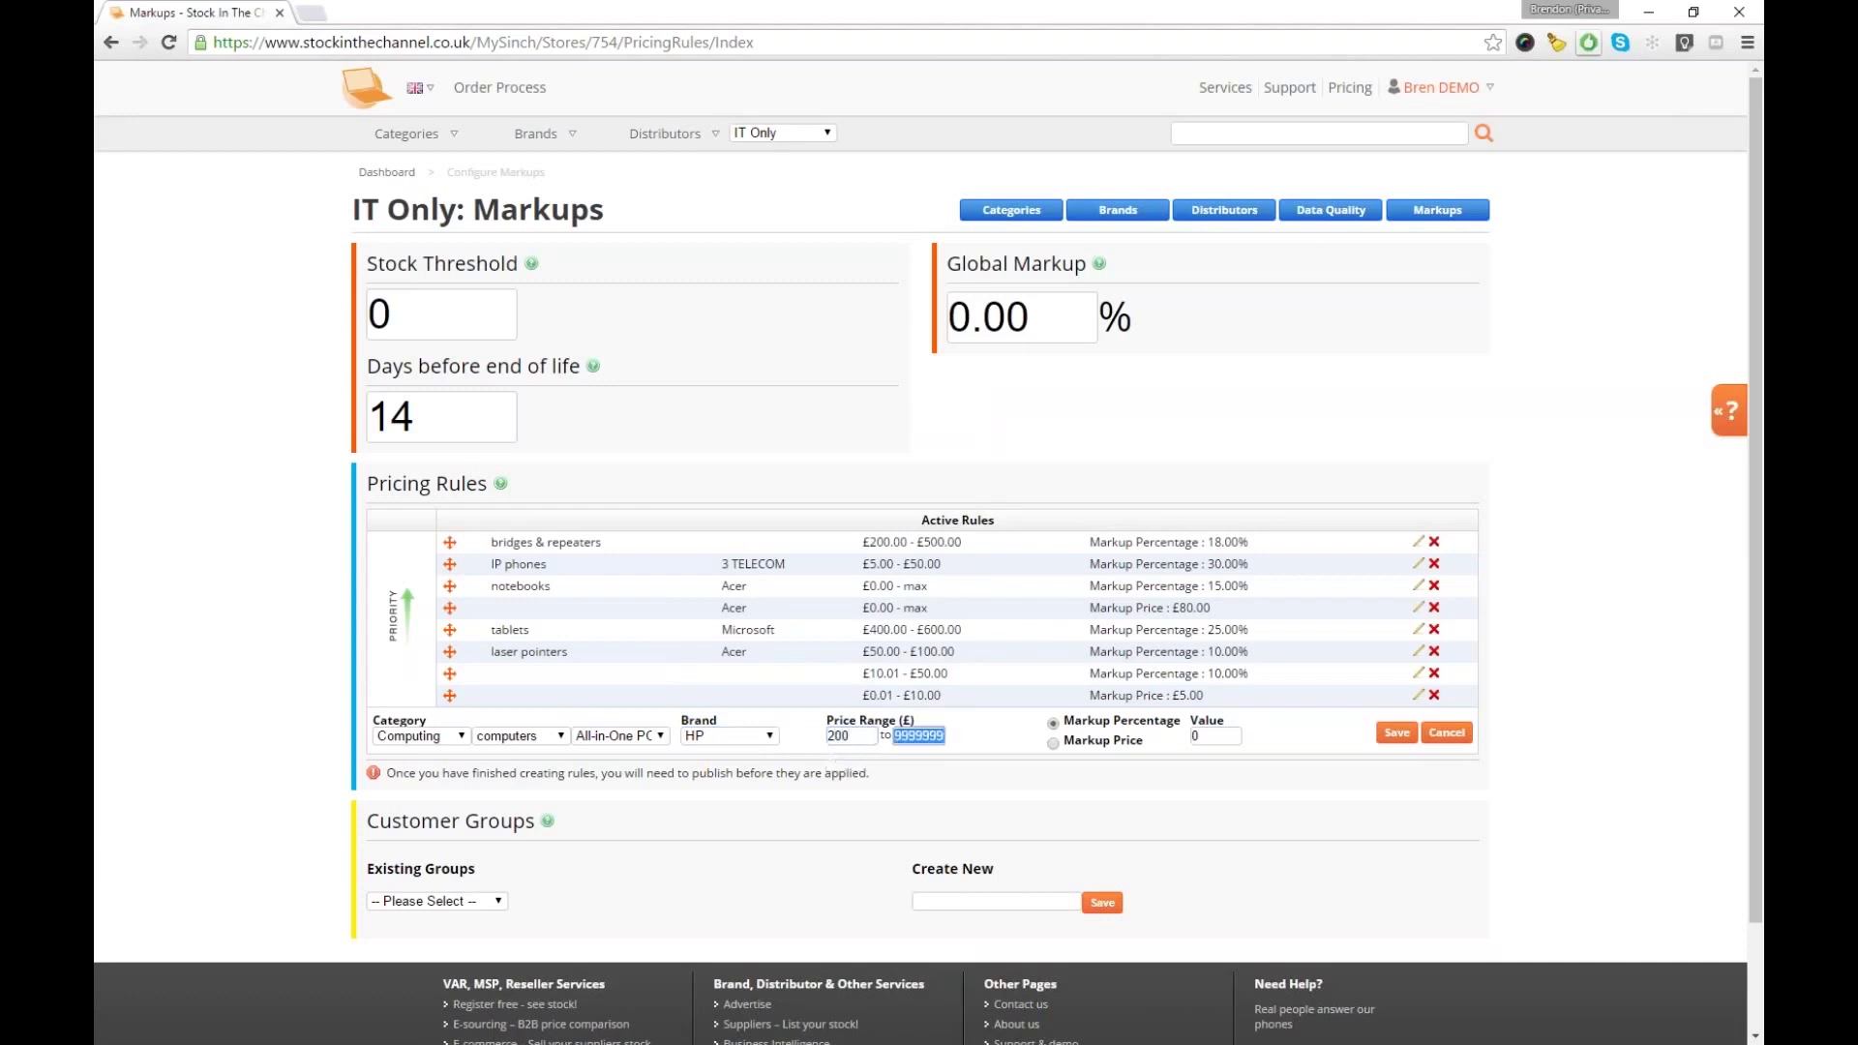
type("280")
double_click(1196, 737)
type("8")
left_click(1396, 733)
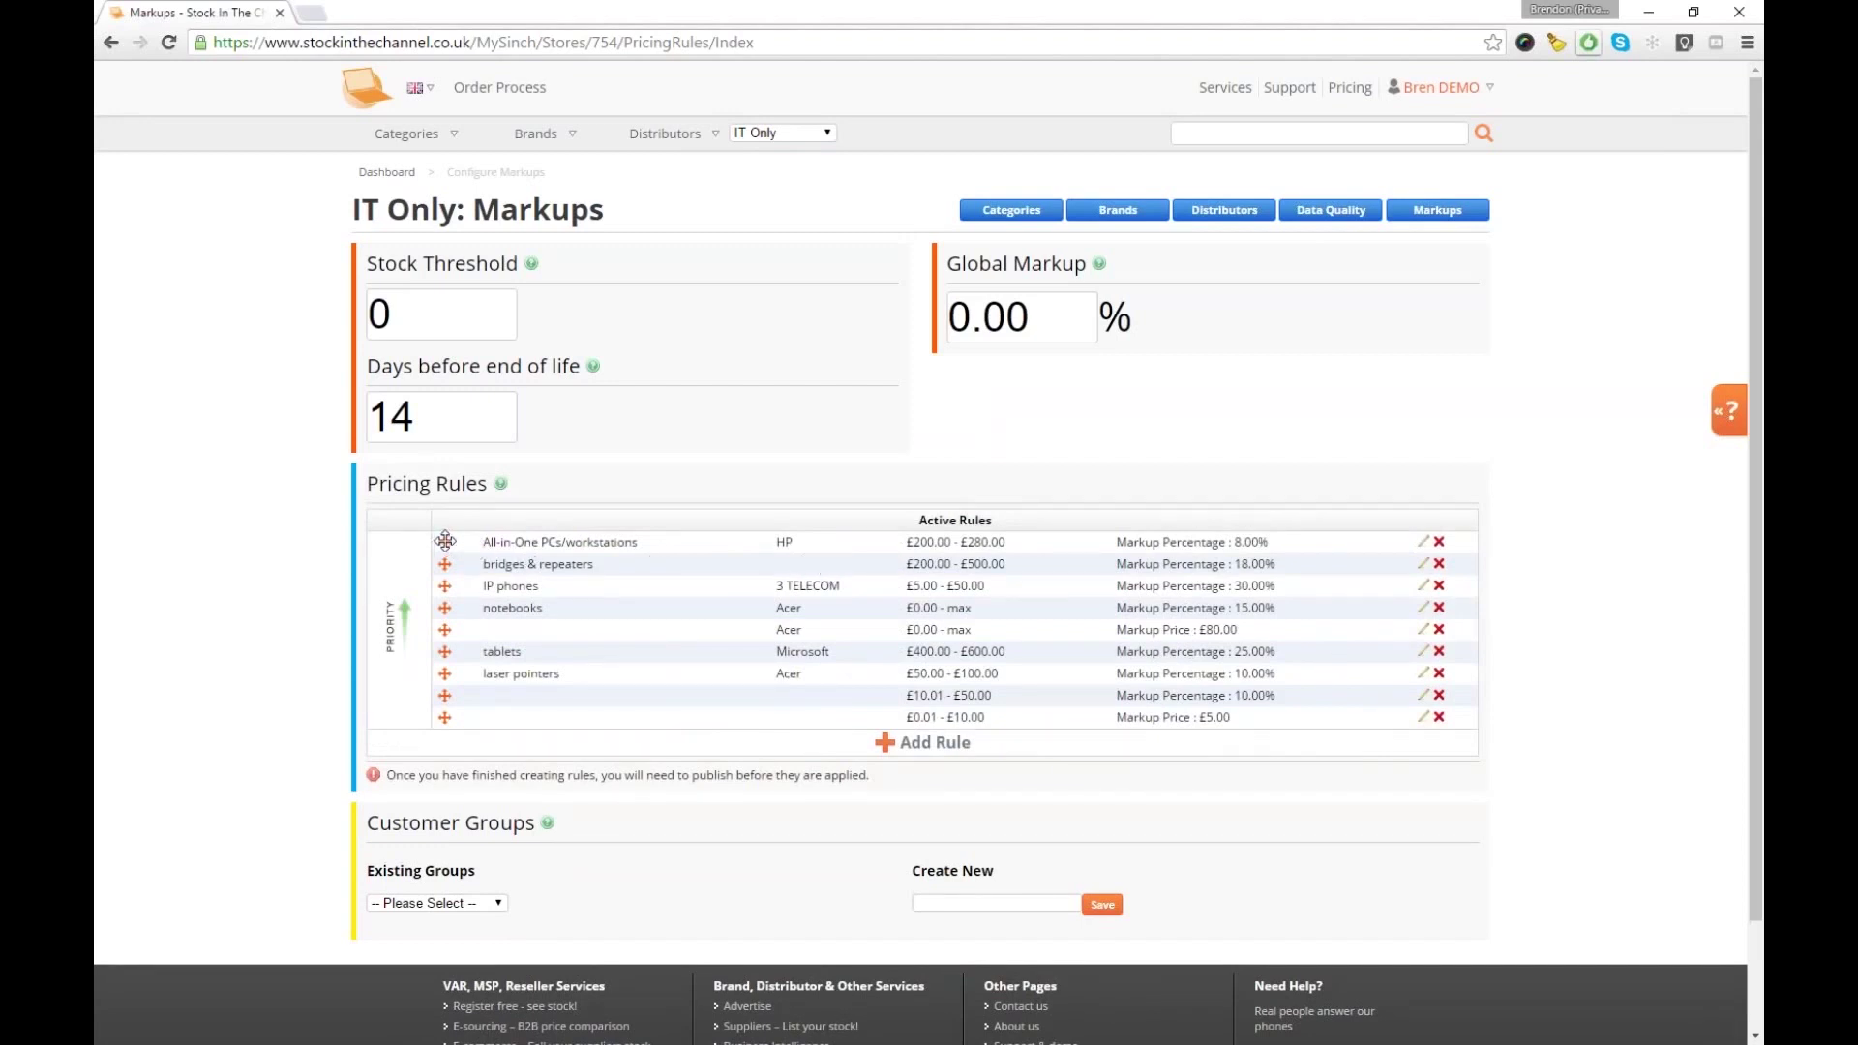
Move the All-in-One PCs/workstations rule directly below IP phones, and try the £10.01–£50.00 rule below bridges & repeaters before returning it below laser pointers
left_click_drag(446, 540, 472, 591)
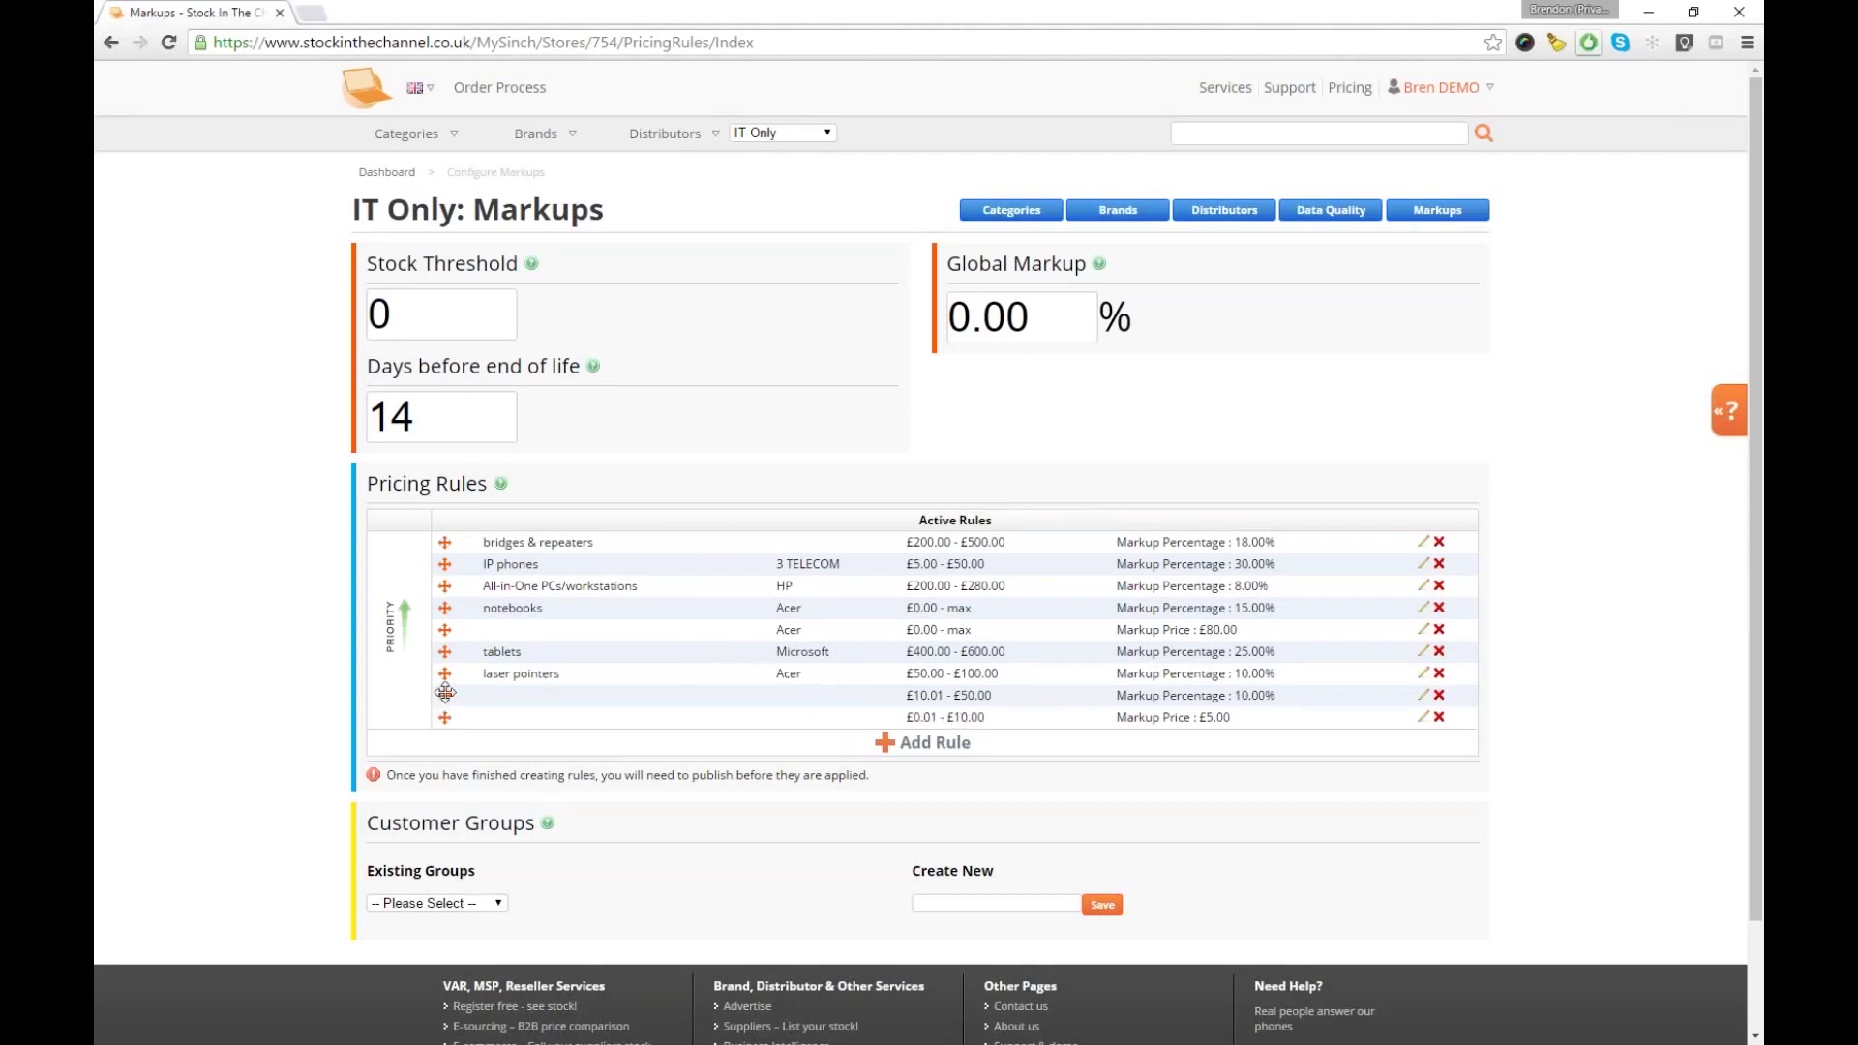
left_click_drag(444, 693, 443, 561)
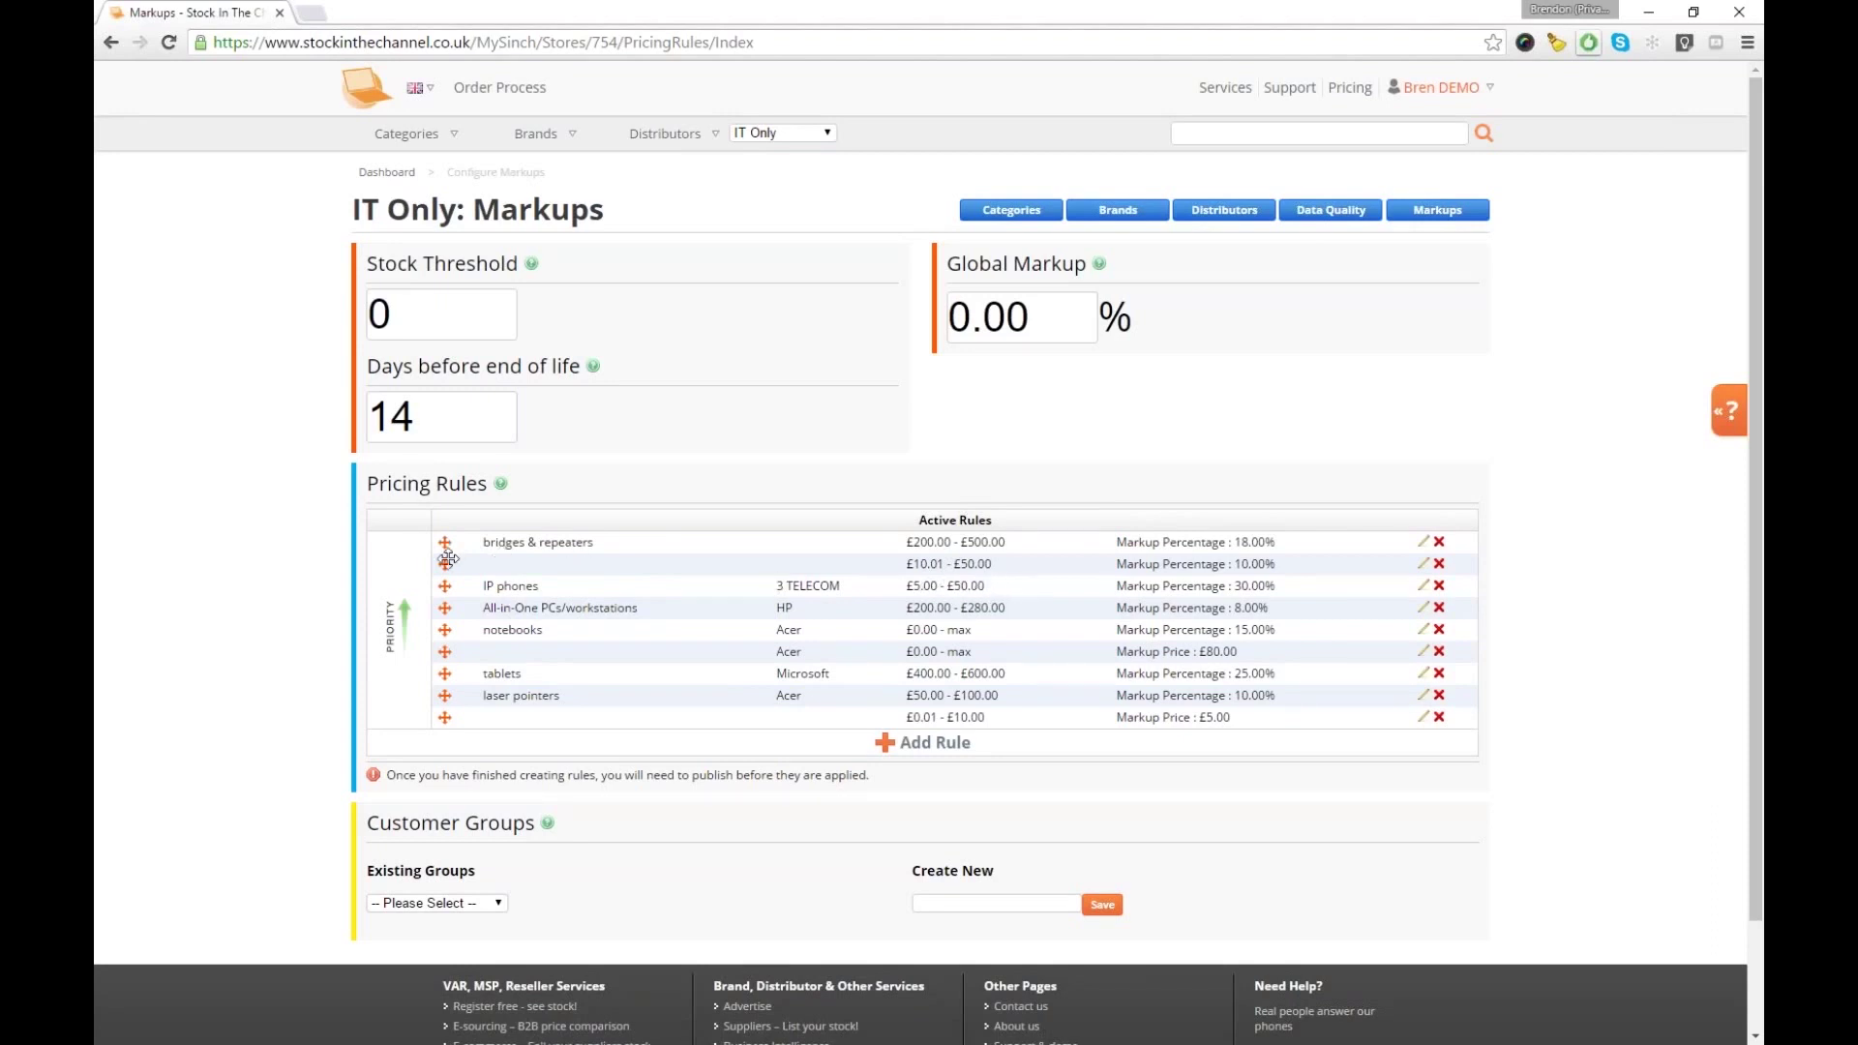
left_click_drag(446, 561, 473, 699)
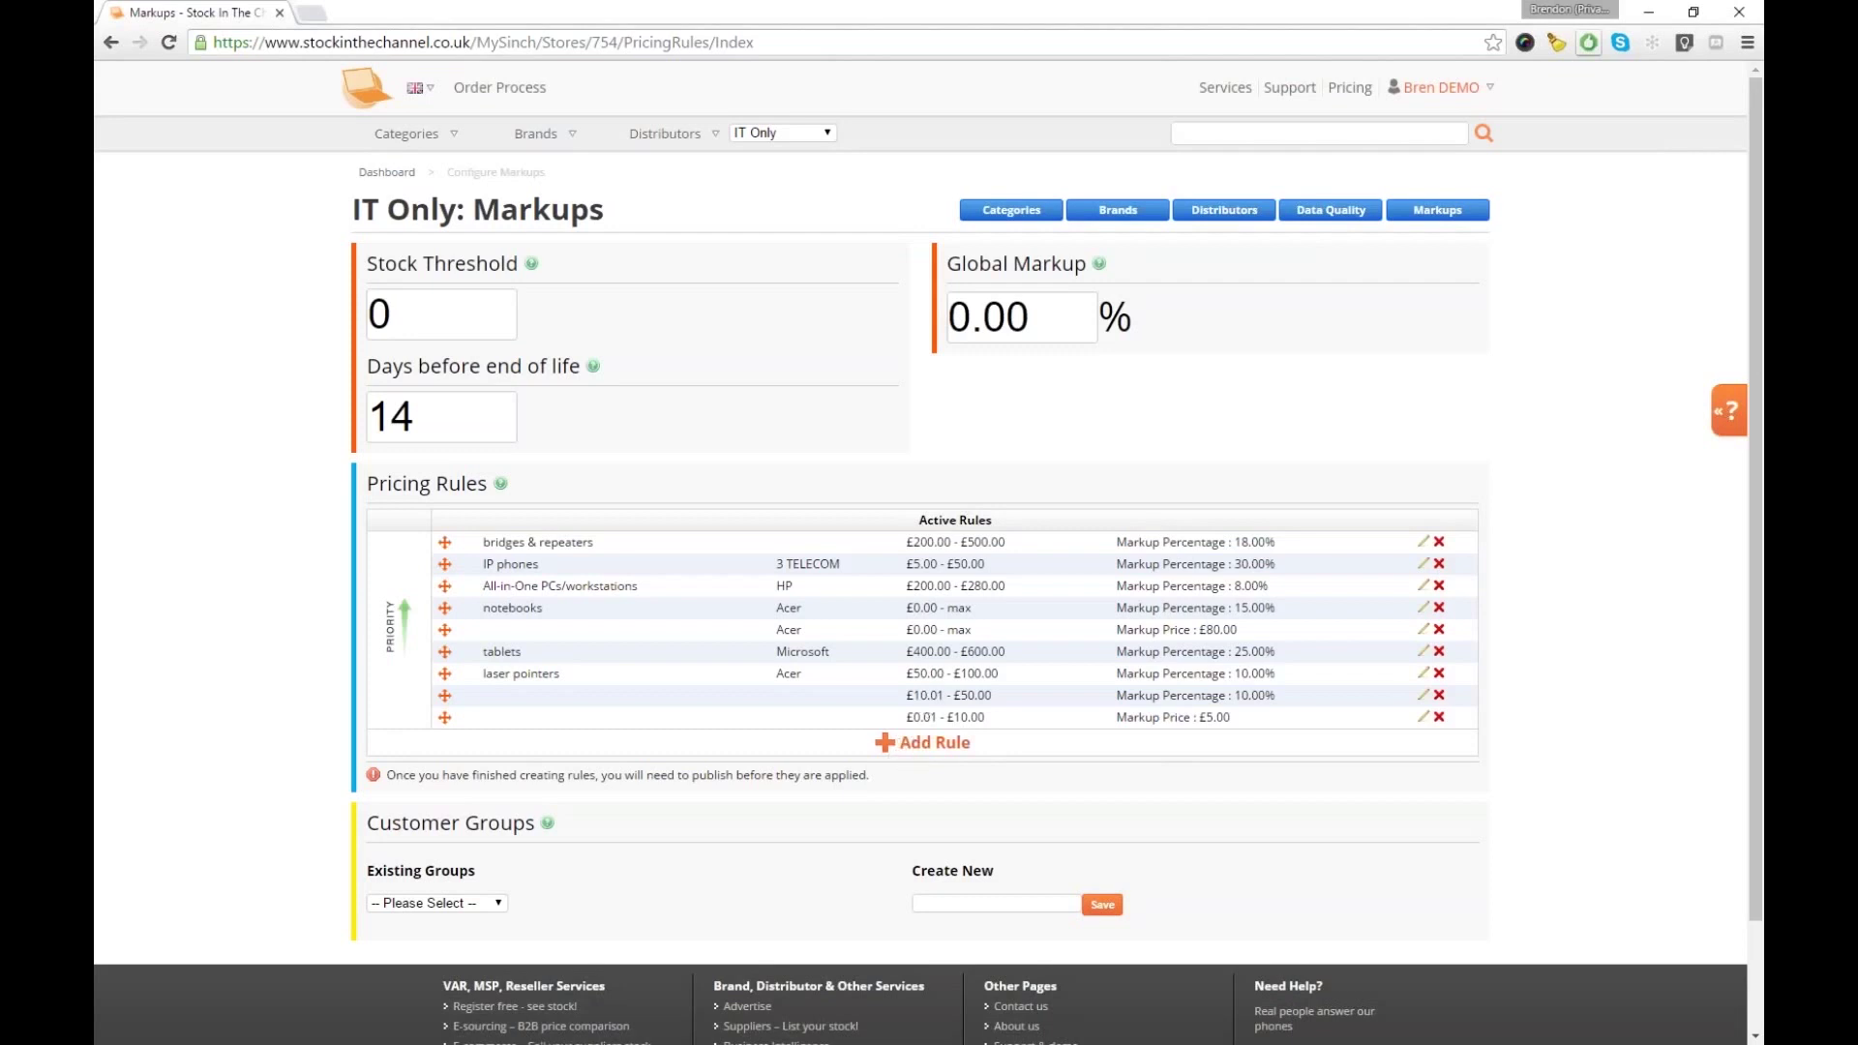
Open a blank general pricing rule and select the existing Education Customer group to show its pricing rules
left_click(924, 742)
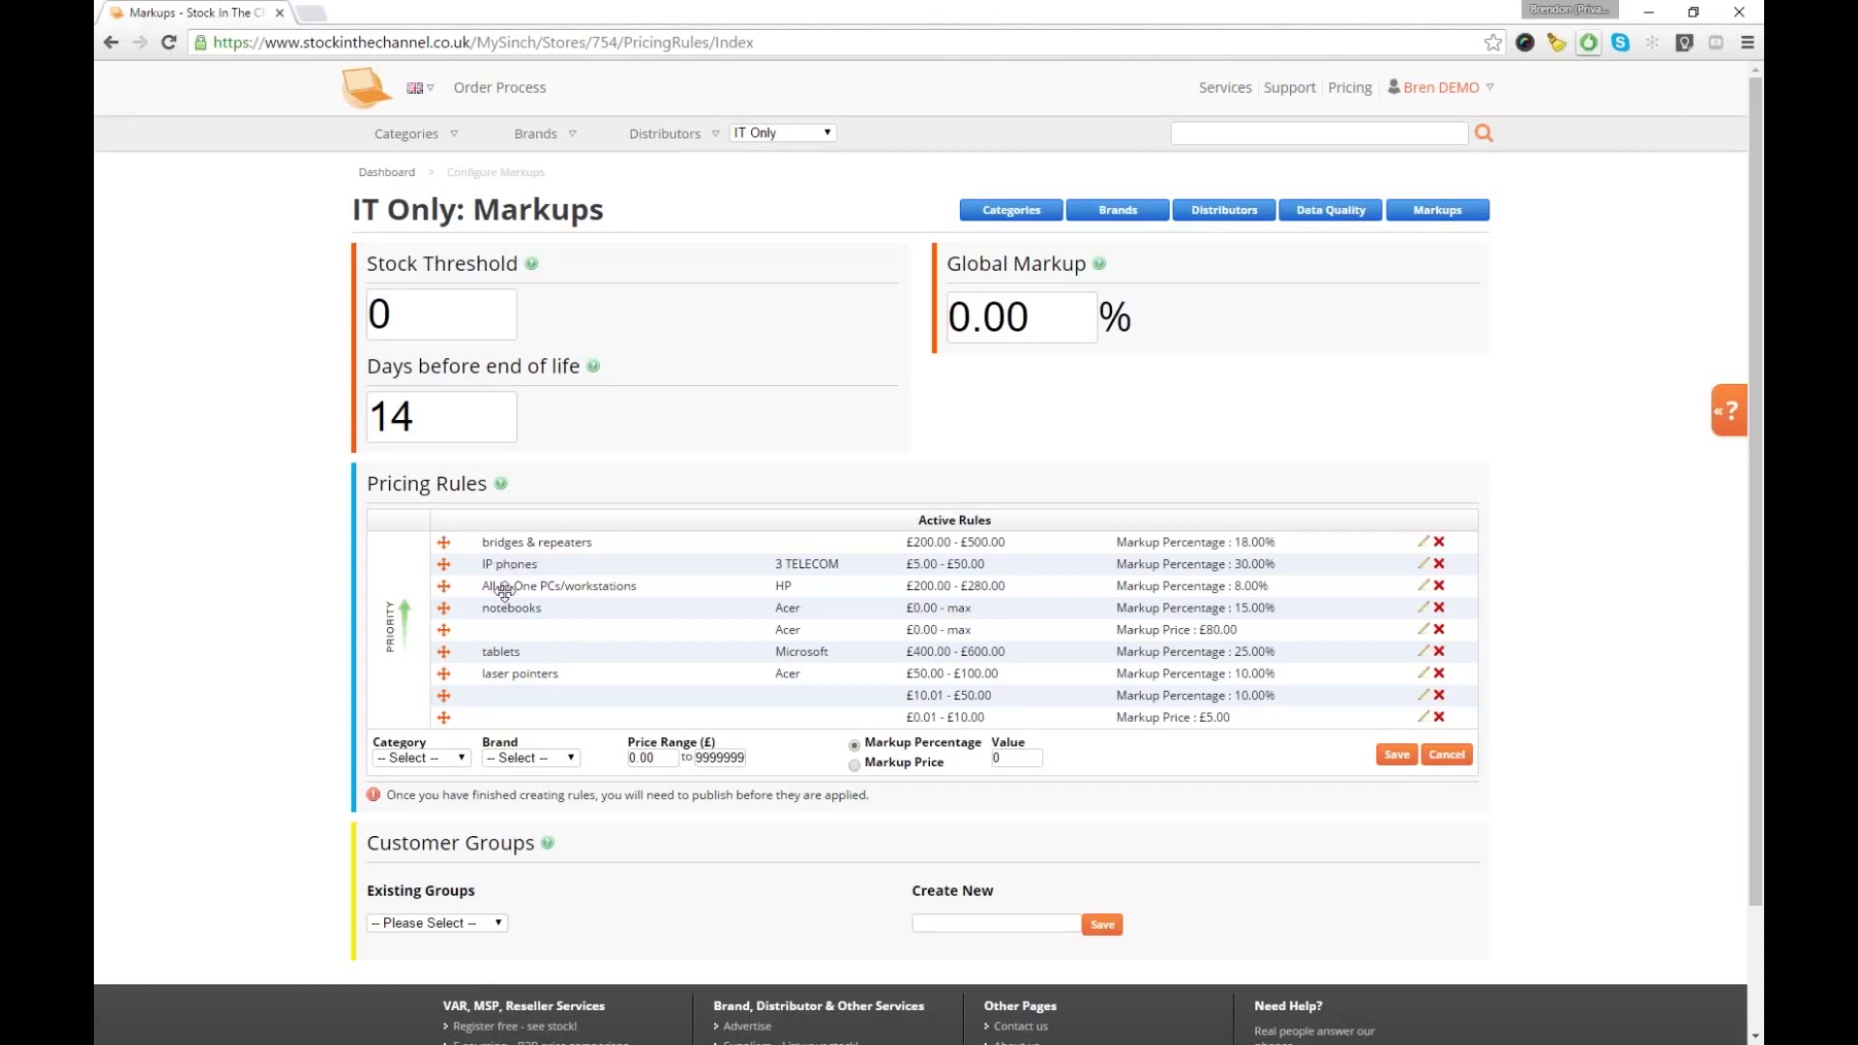
scroll(455, 832, "down", 1)
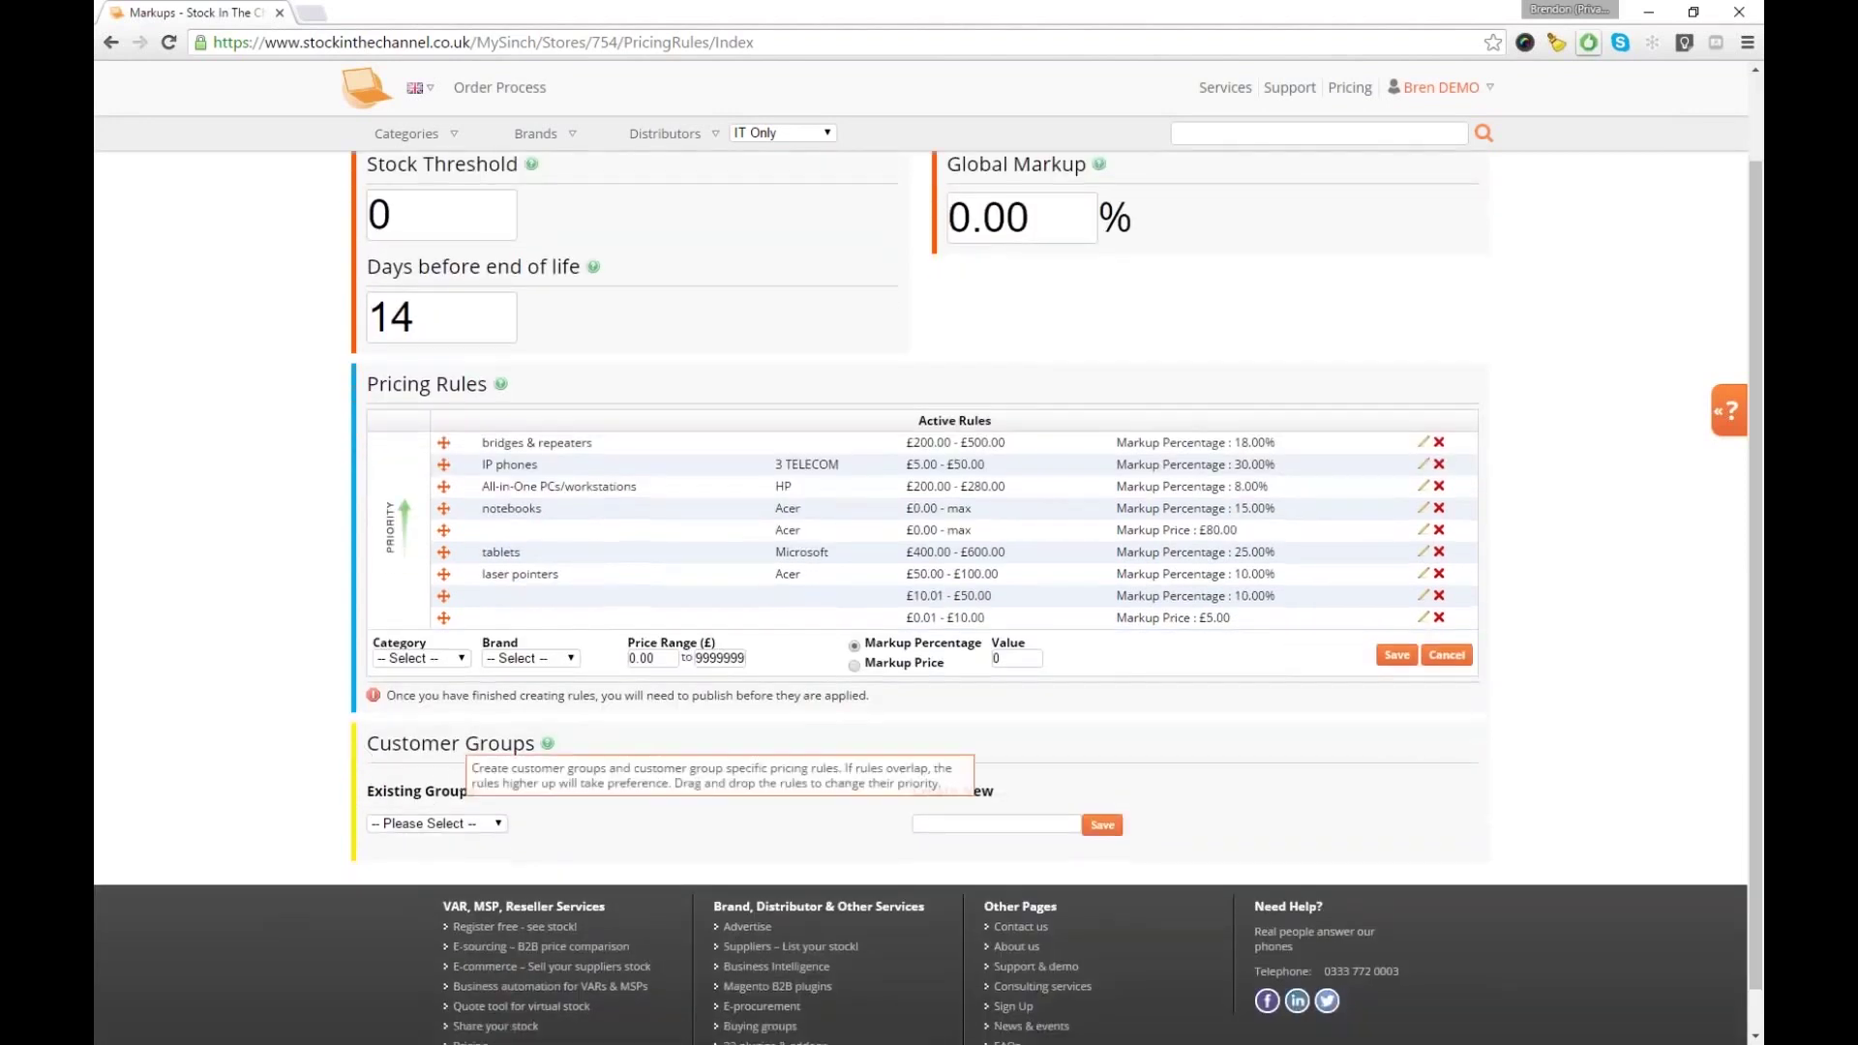
left_click(500, 827)
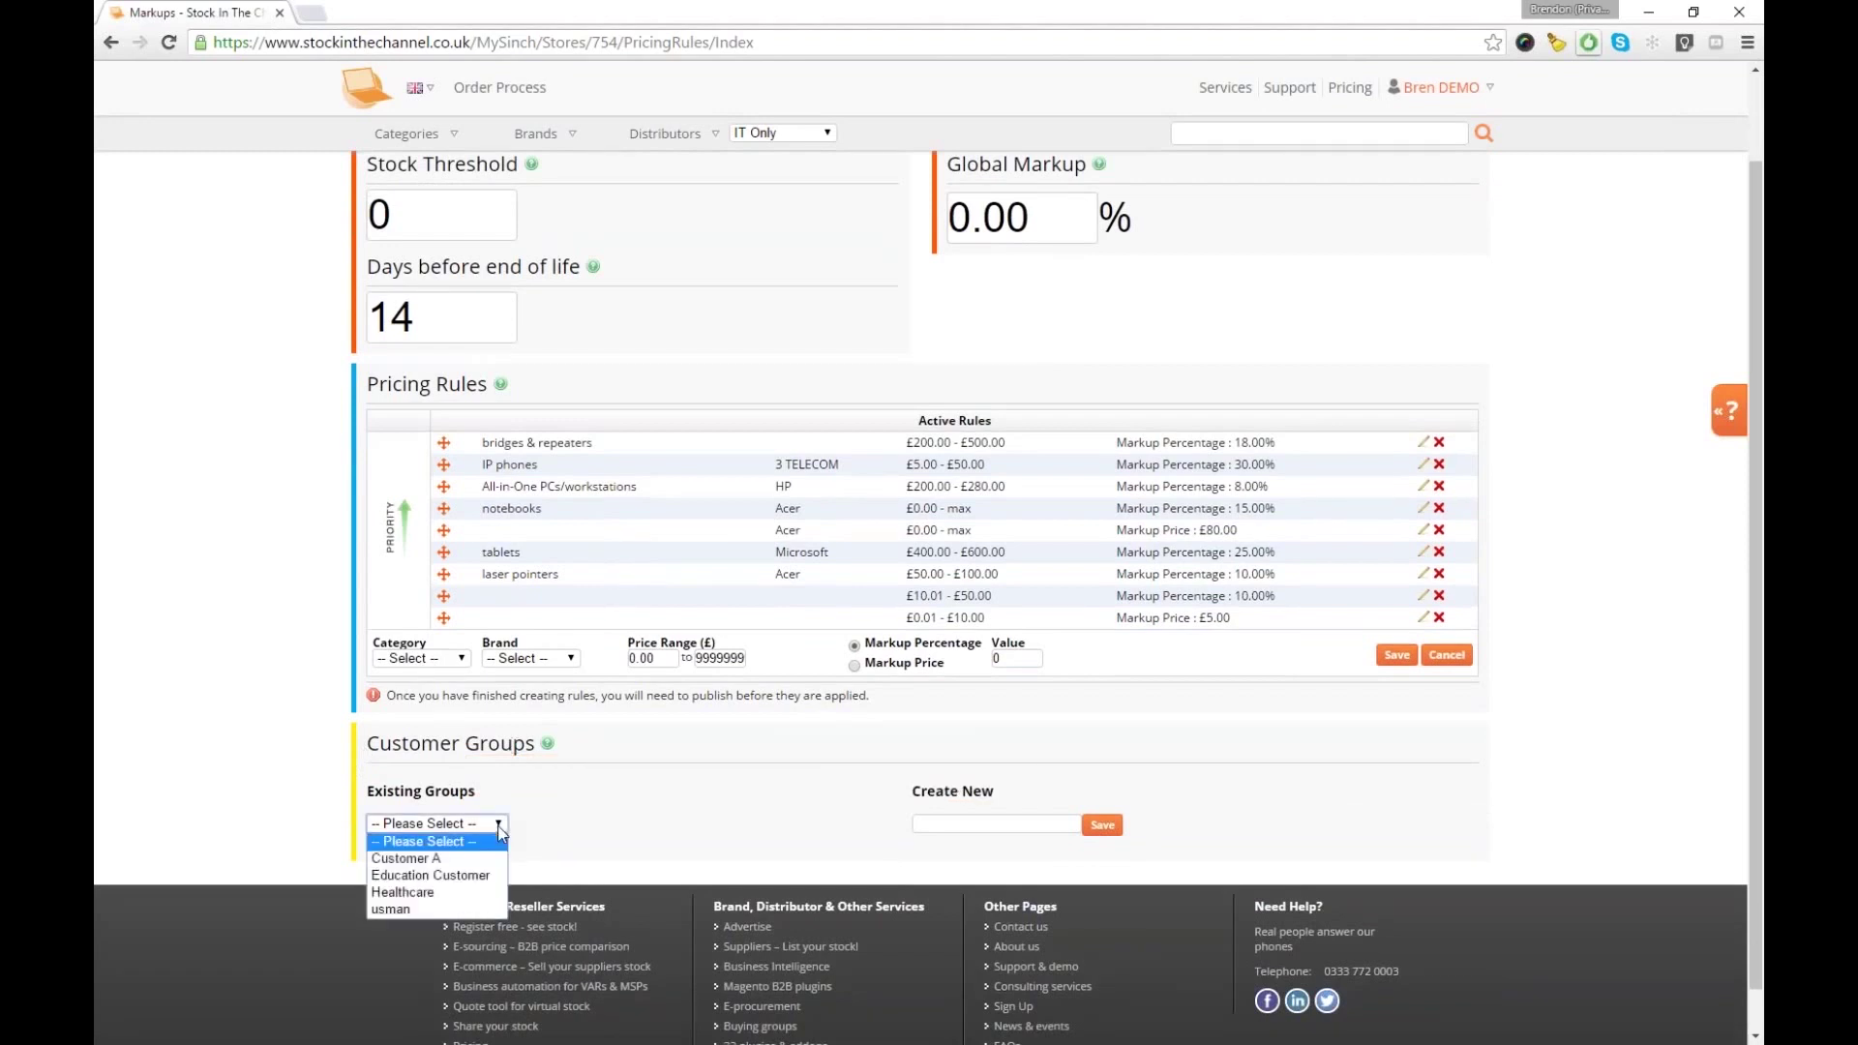
left_click(463, 877)
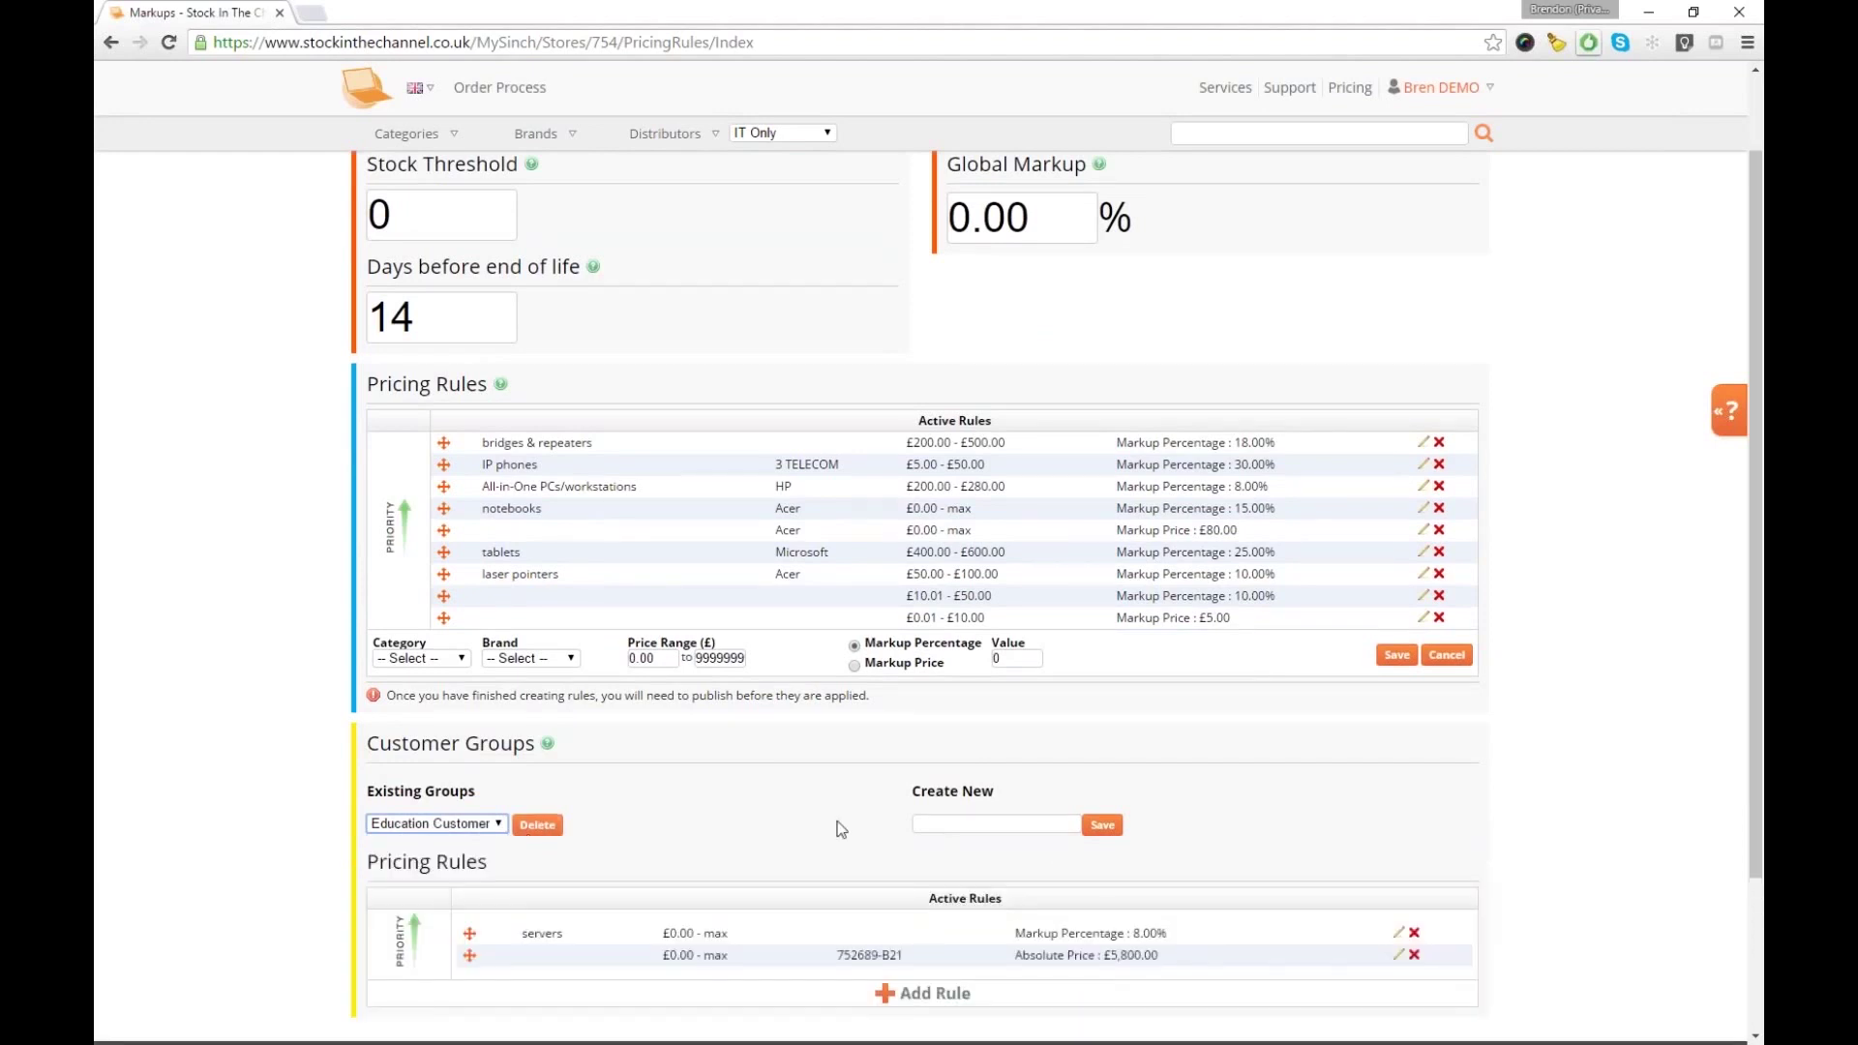
left_click(954, 825)
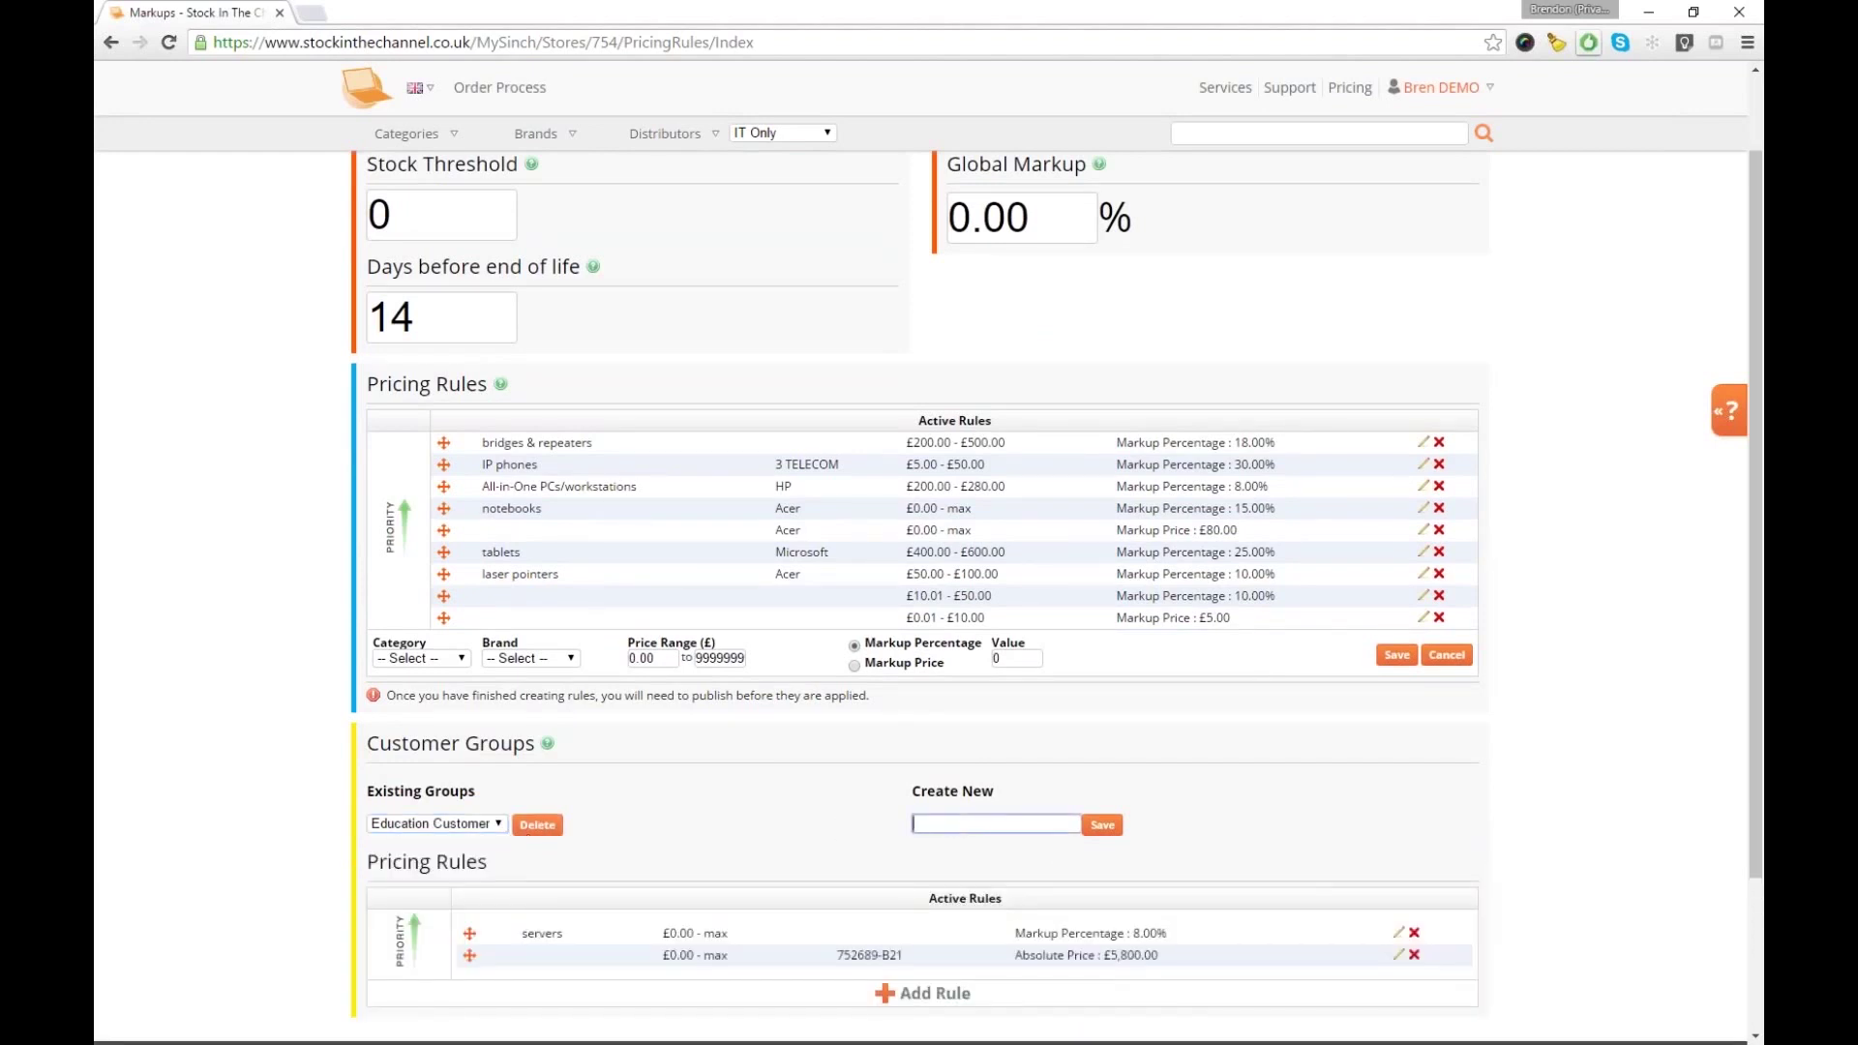
Add a rule to the Education Customer group for SKU c8061x with an absolute price of £100 and save it
scroll(1374, 822, "down", 1)
scroll(1147, 798, "down", 1)
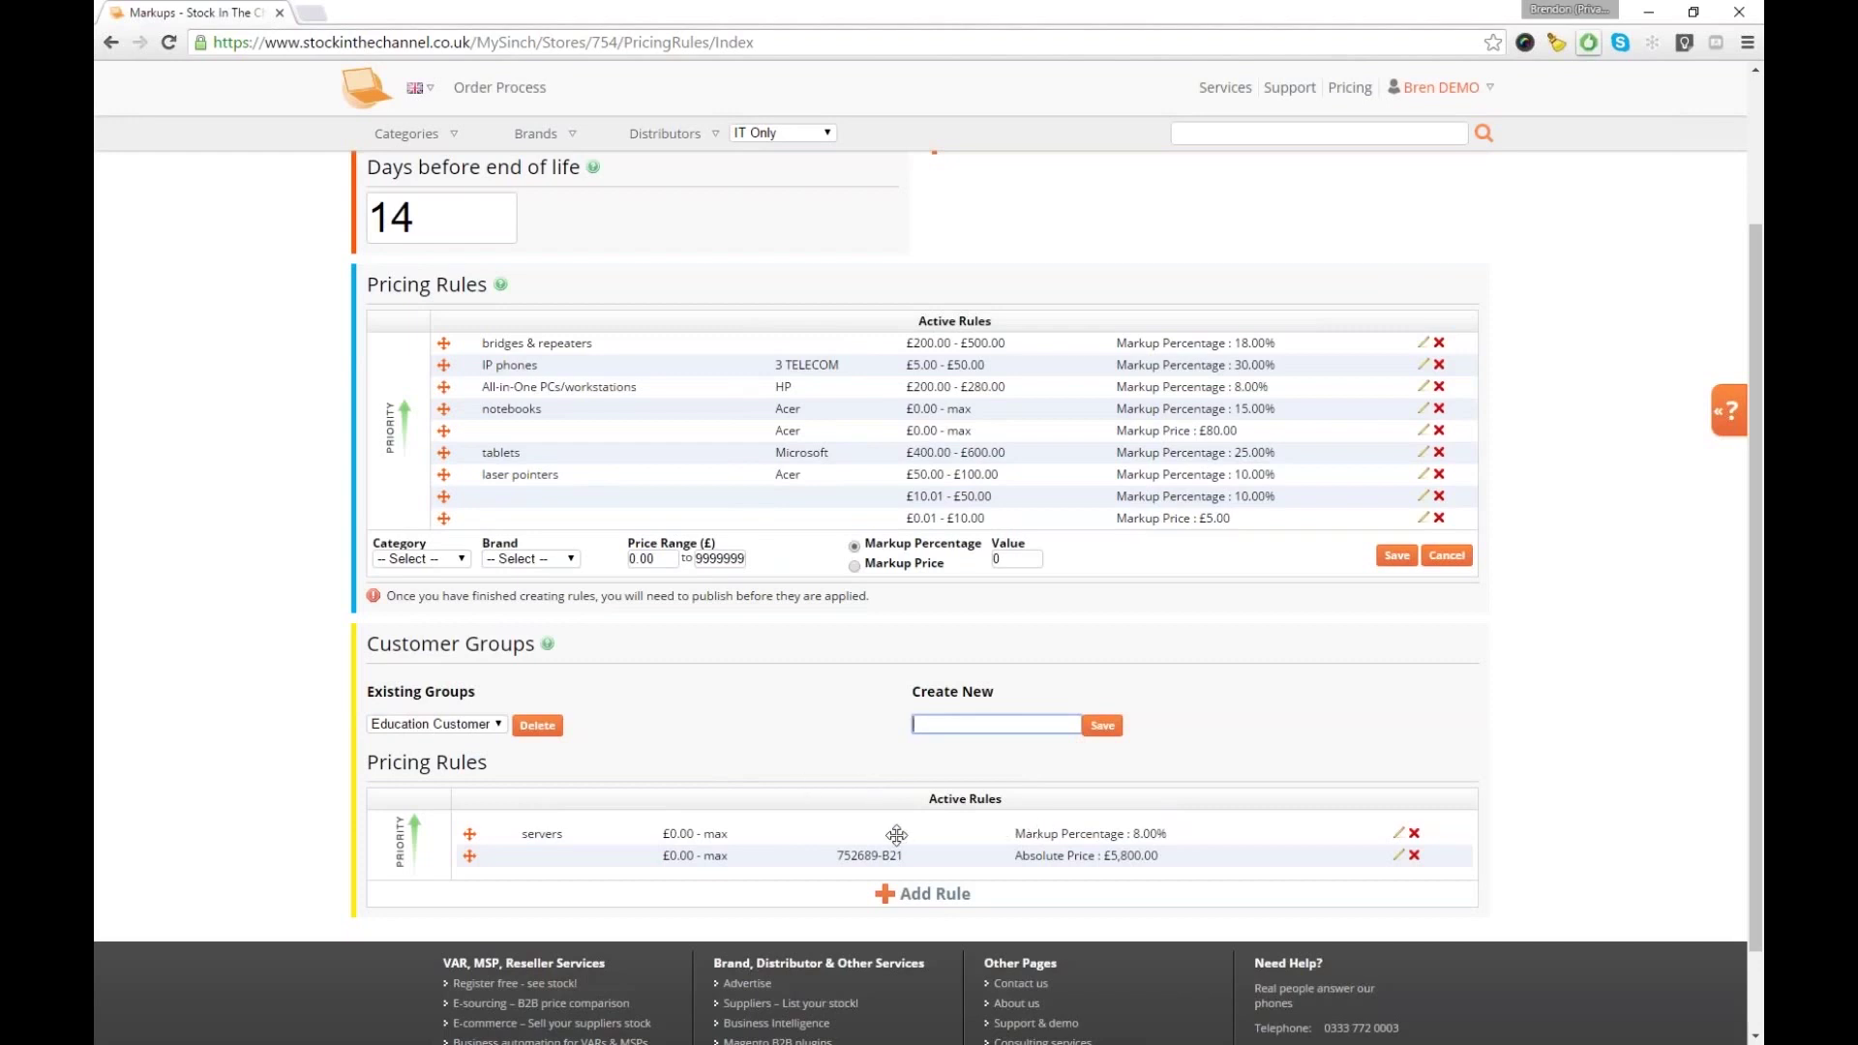
left_click(922, 894)
left_click(862, 908)
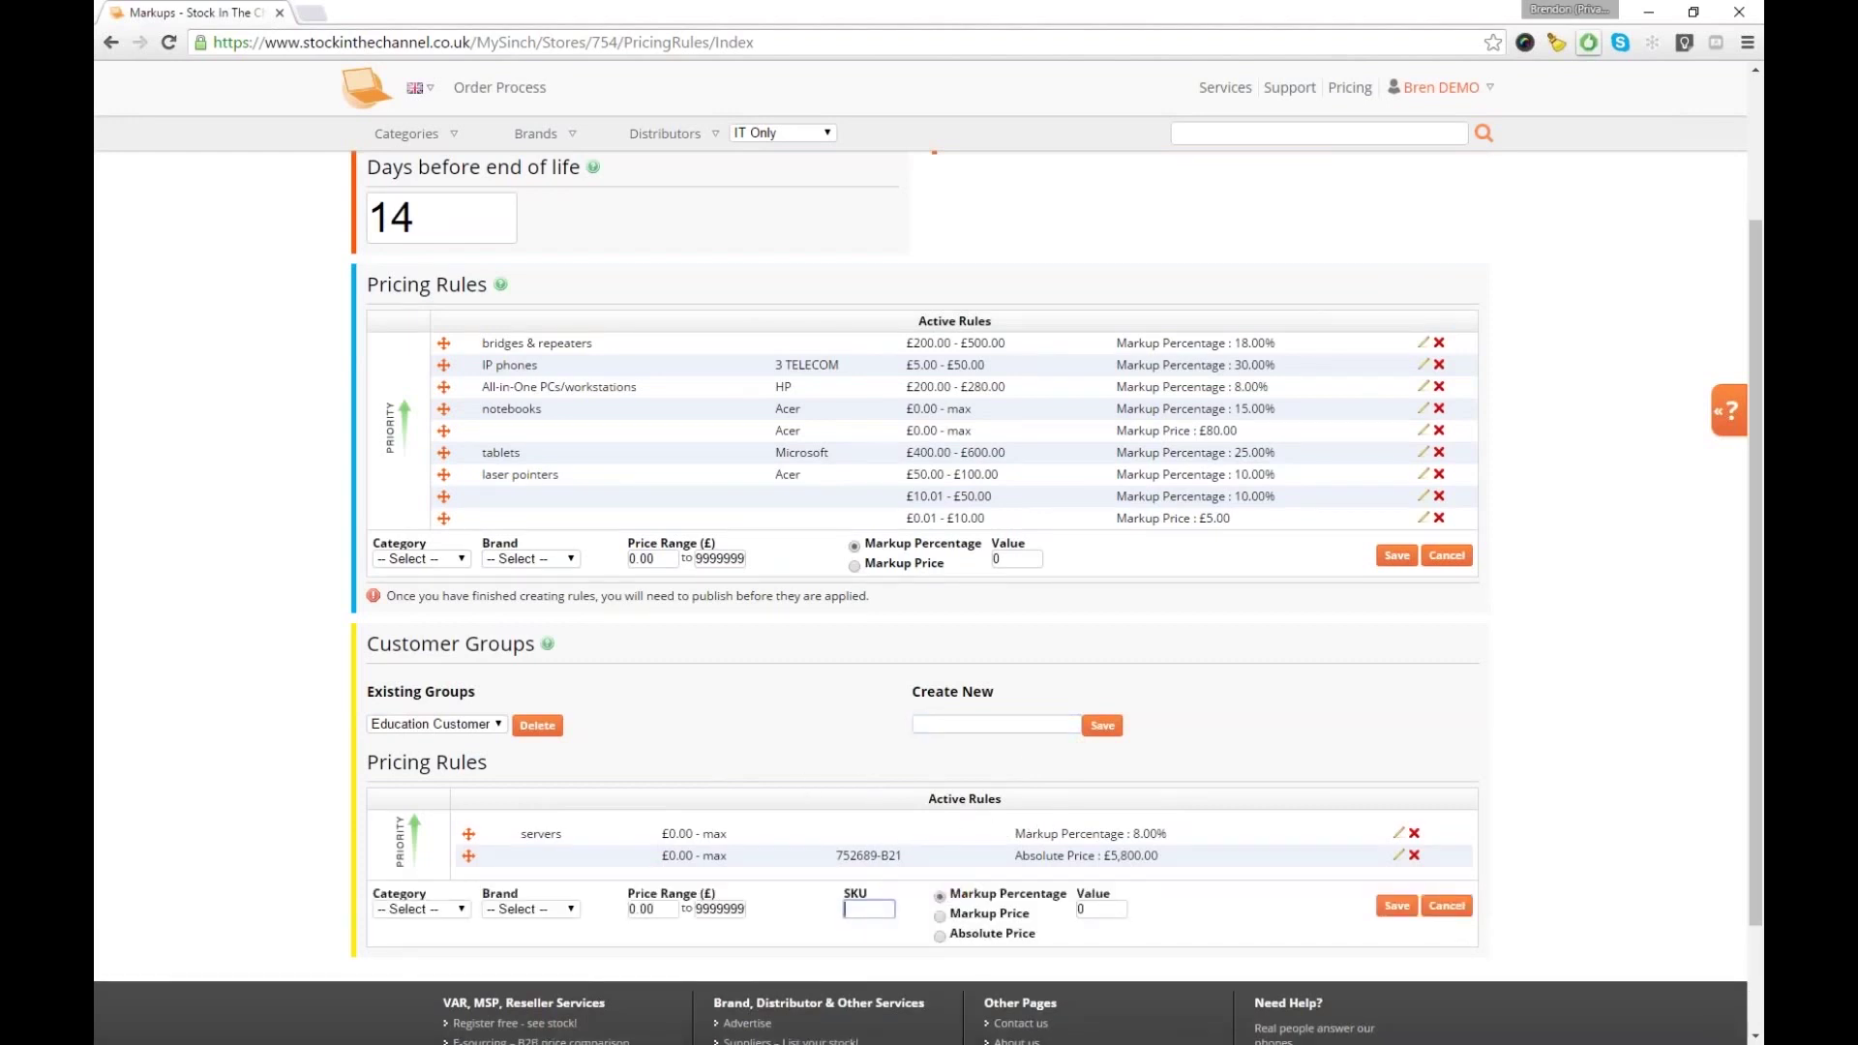
type("c8061x")
left_click(940, 916)
left_click(1087, 910)
left_click_drag(1088, 913, 1080, 912)
left_click(940, 936)
left_click(1090, 909)
key("BackSpace")
type("1000")
left_click(1397, 906)
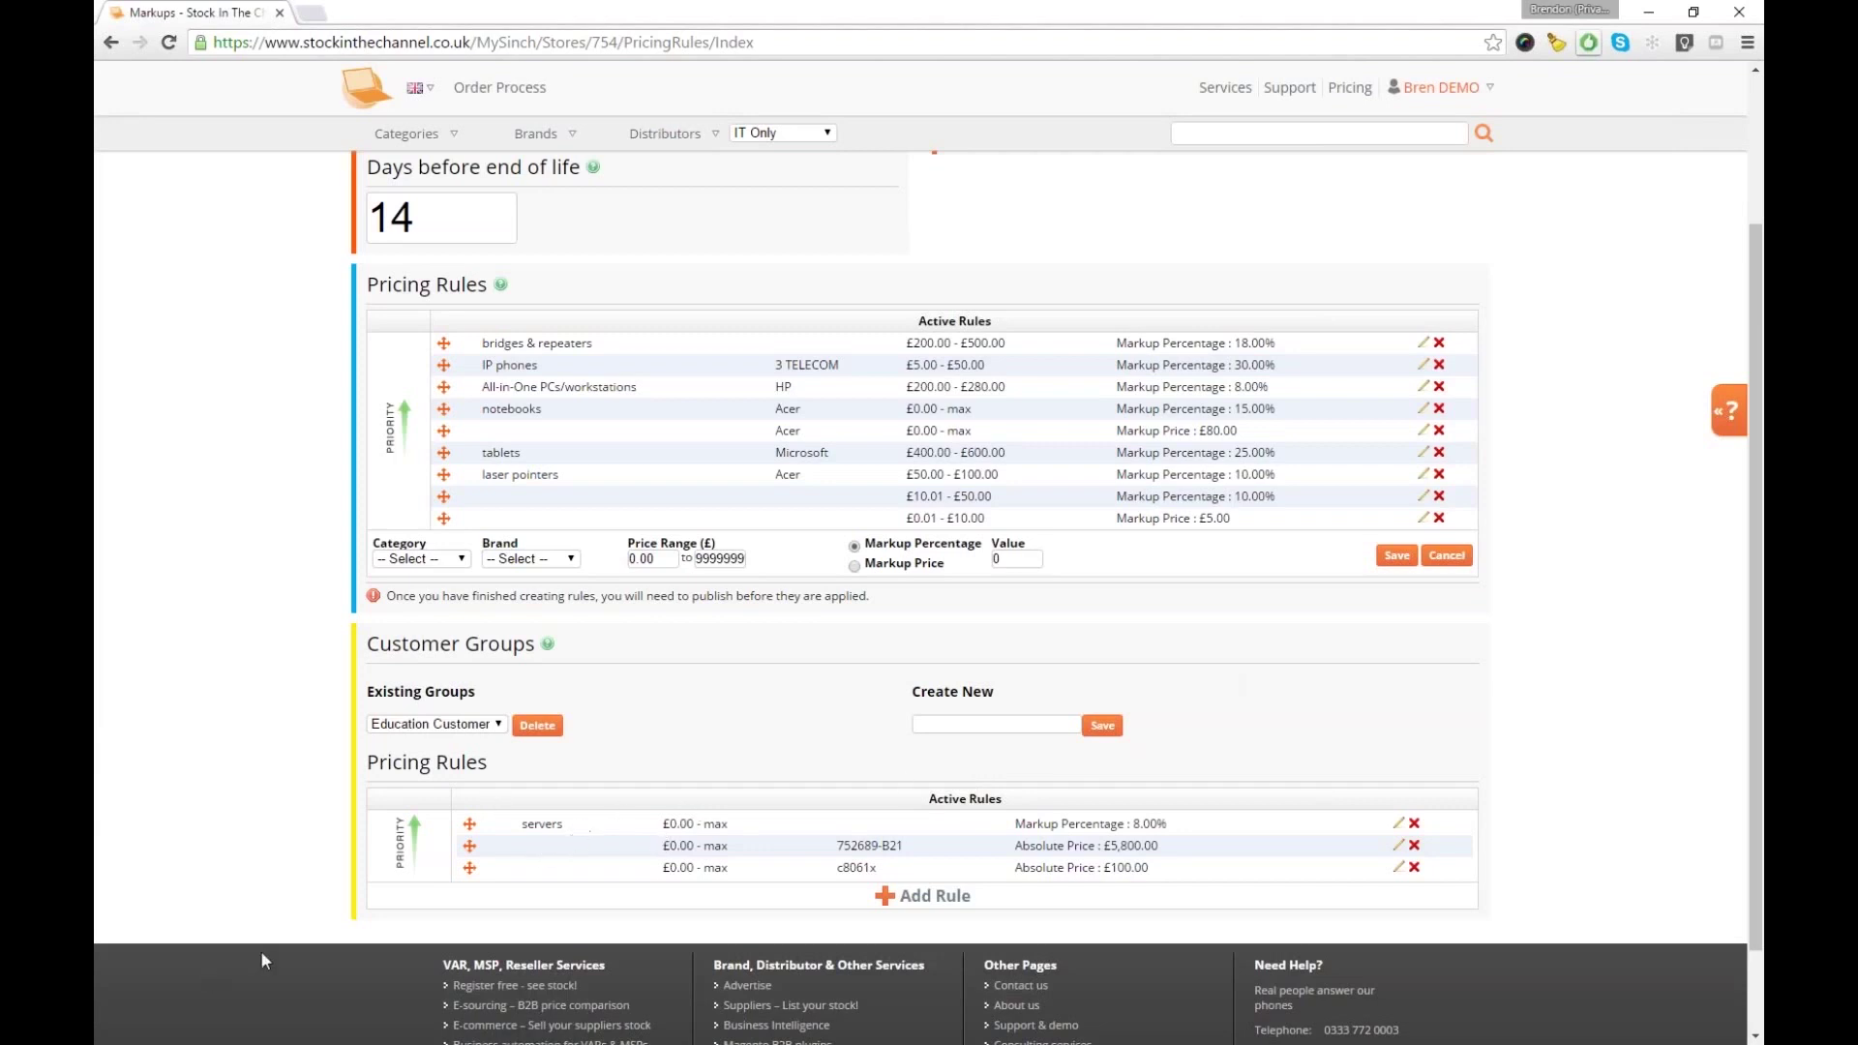
left_click(497, 728)
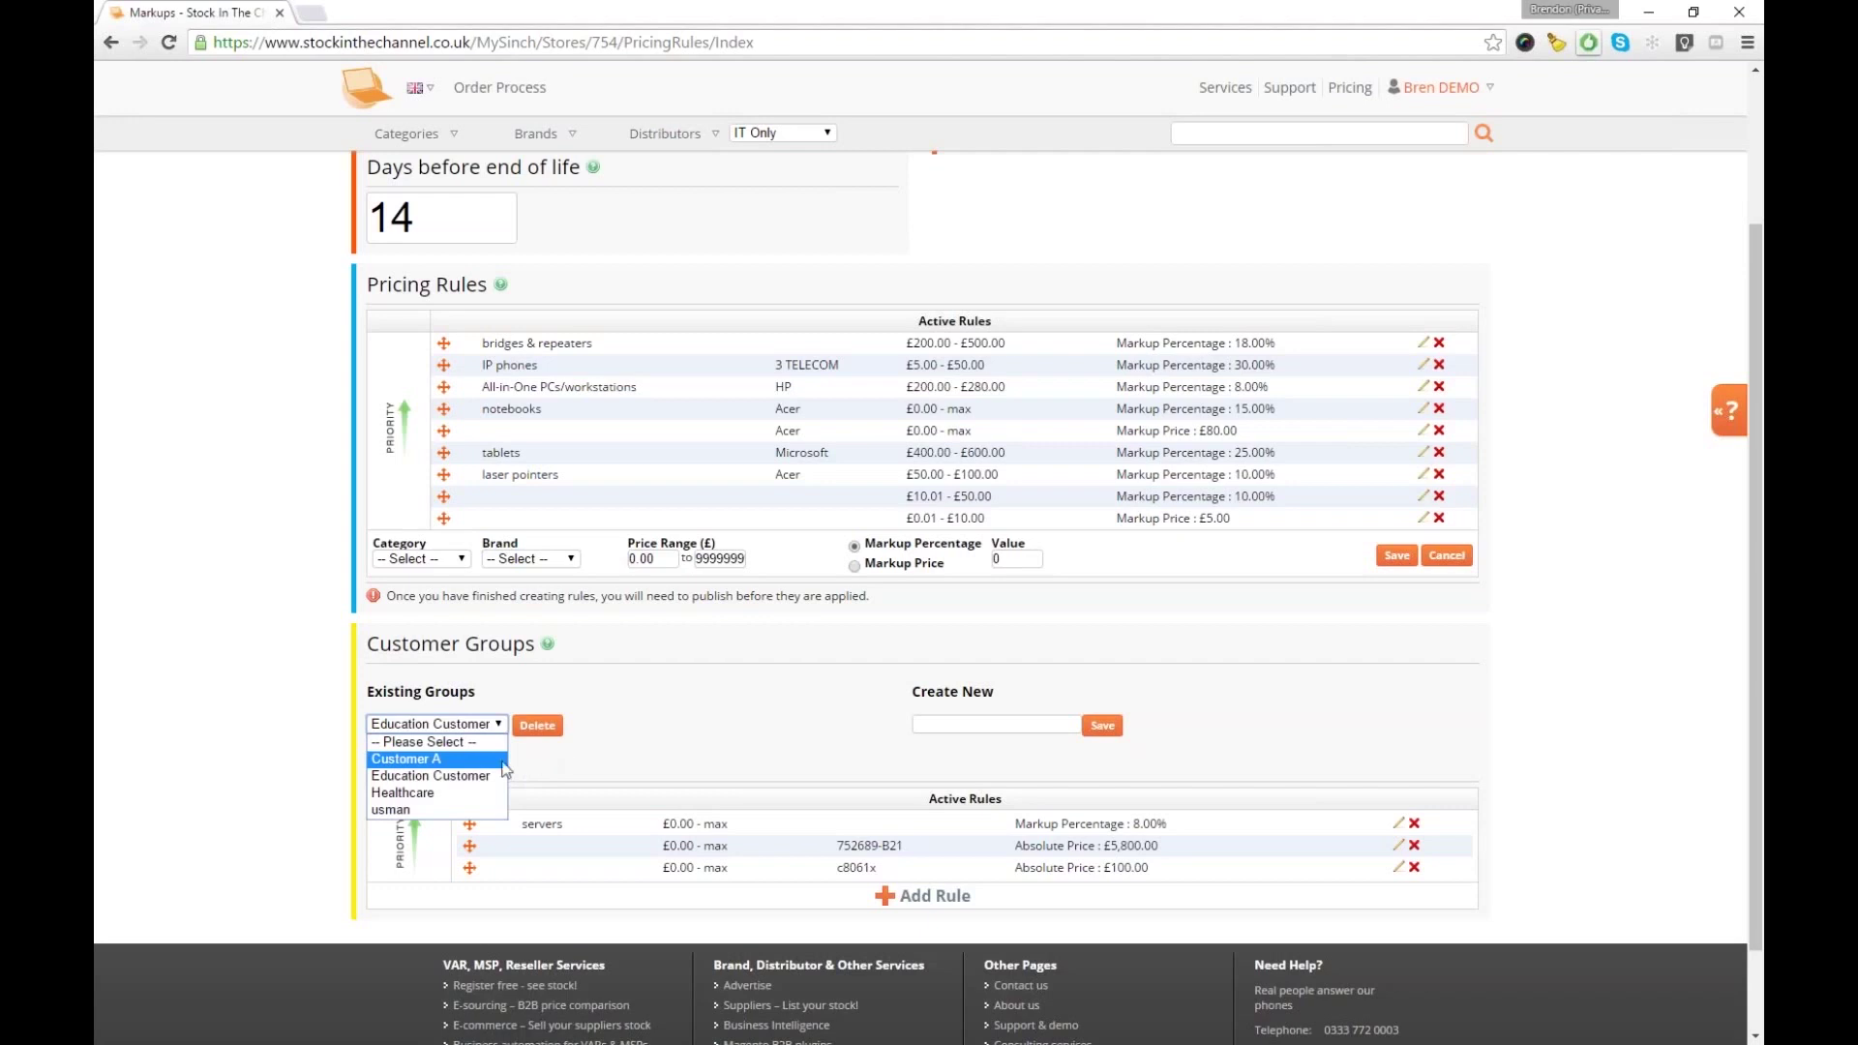
left_click(696, 767)
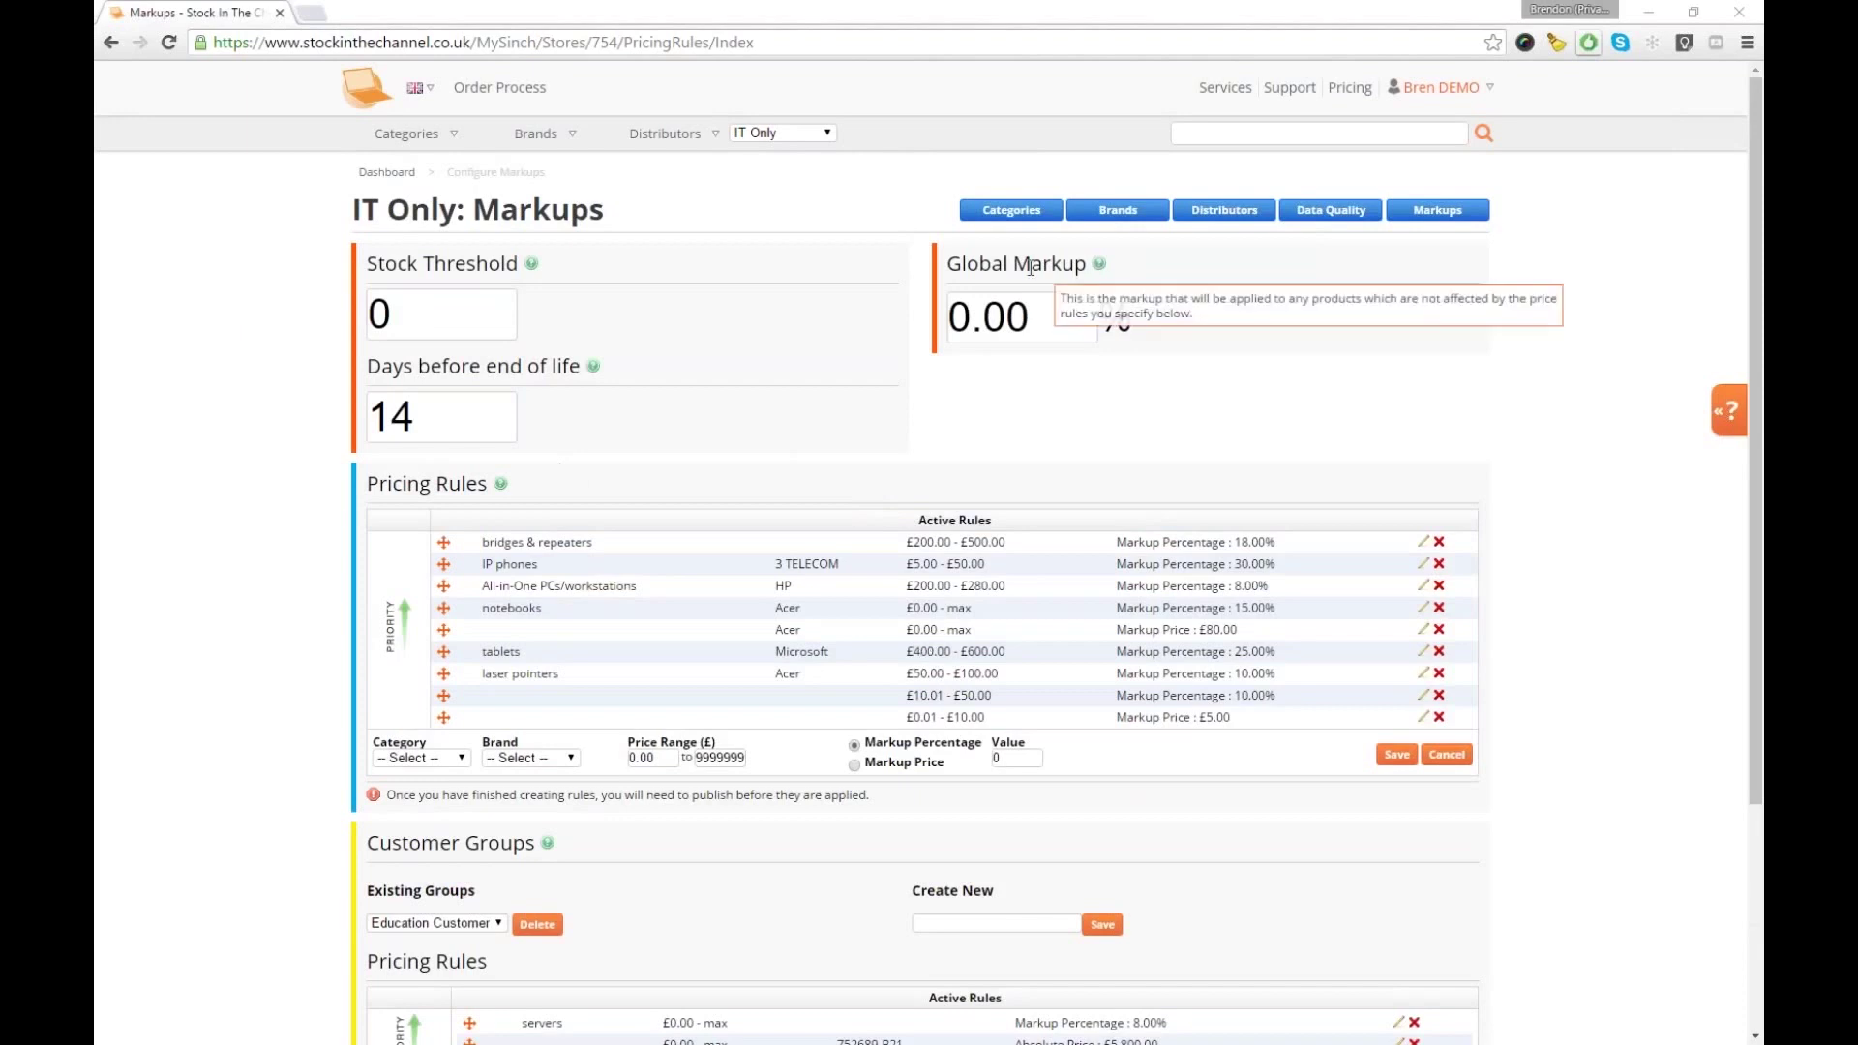
Set the global markup to 20%
left_click_drag(1034, 319, 963, 327)
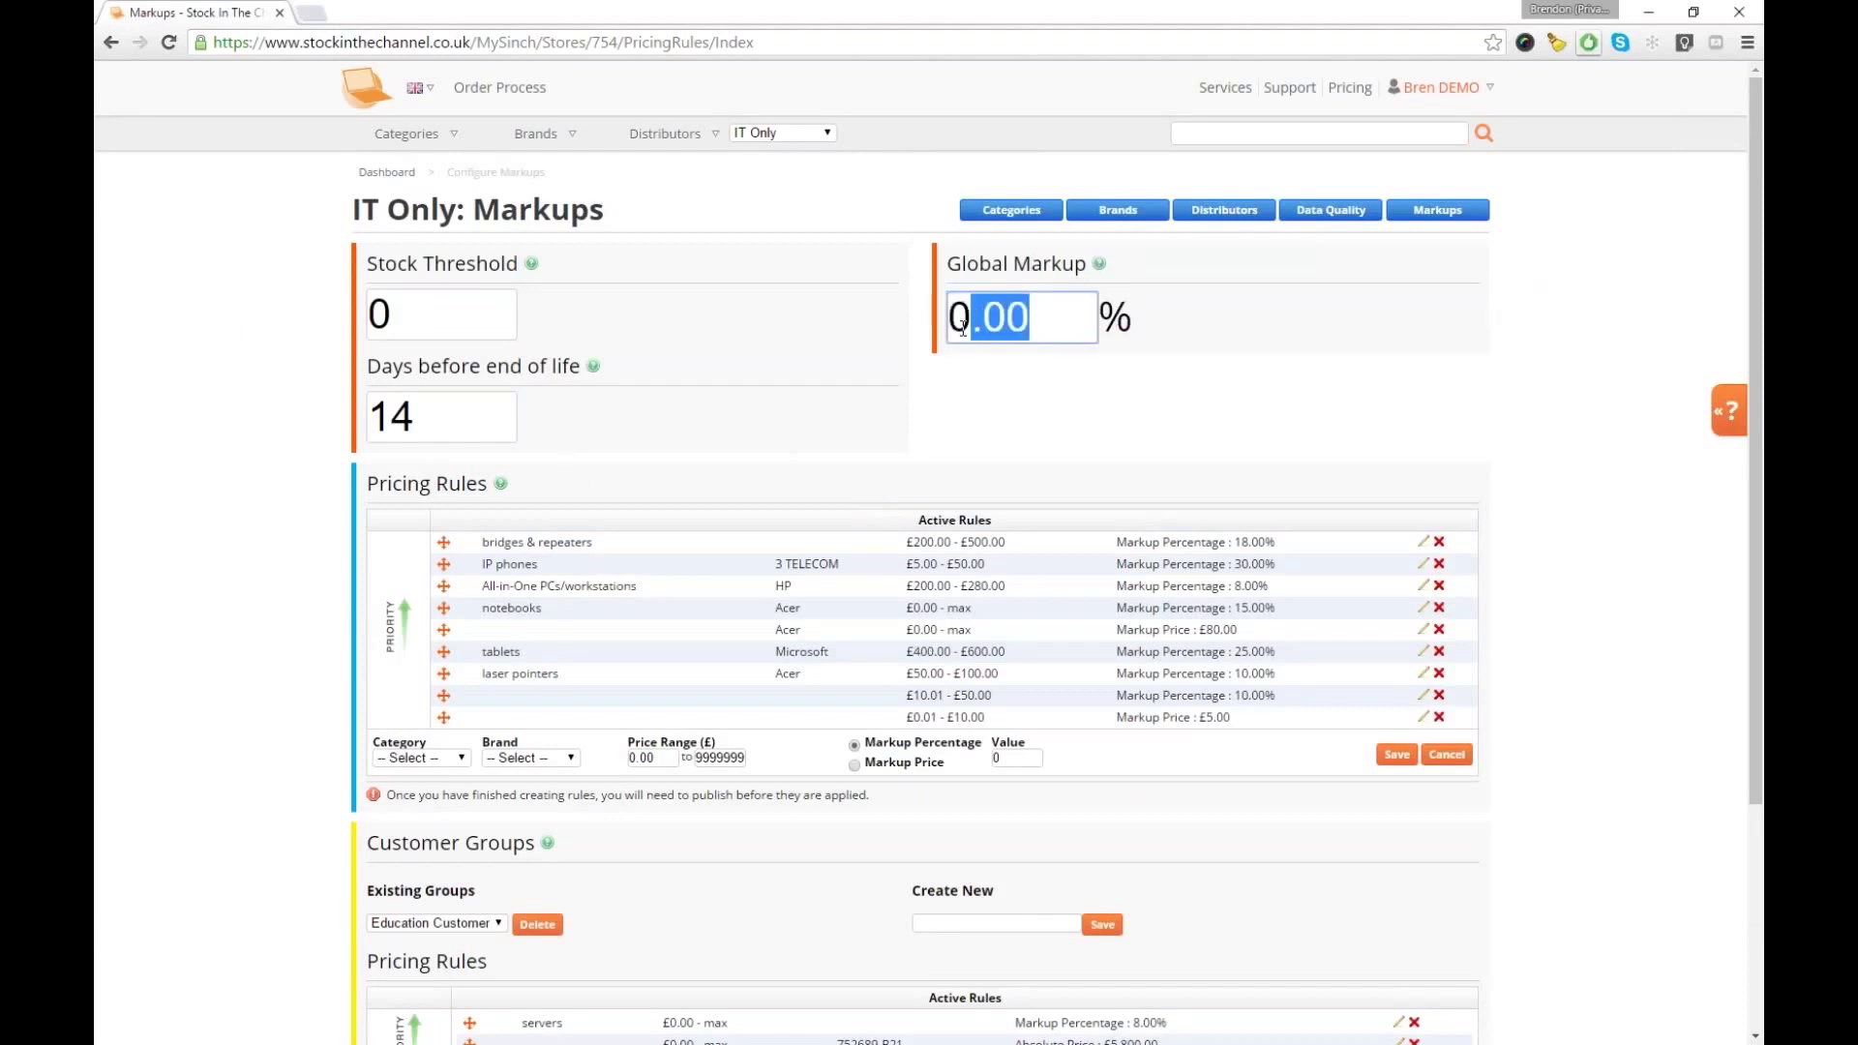
left_click(1046, 324)
left_click_drag(1021, 324, 927, 326)
type("20")
key("Tab")
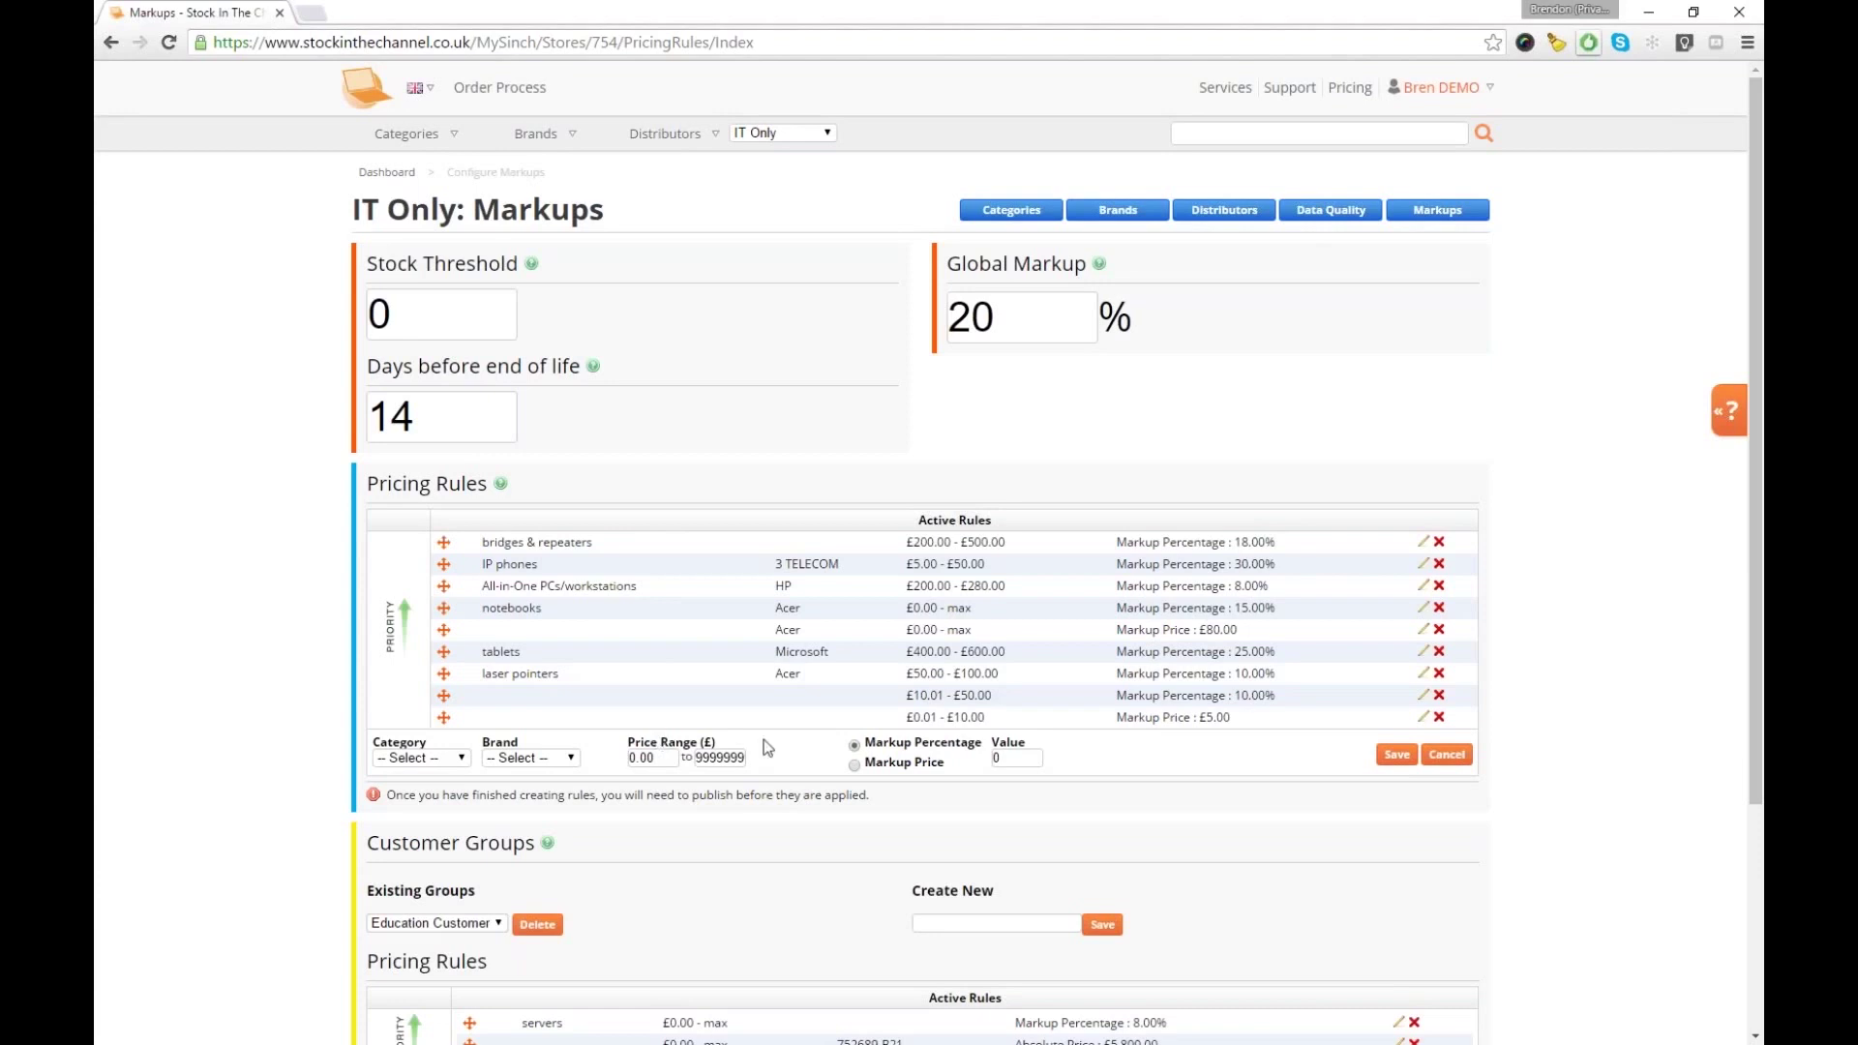
left_click_drag(1006, 324, 922, 317)
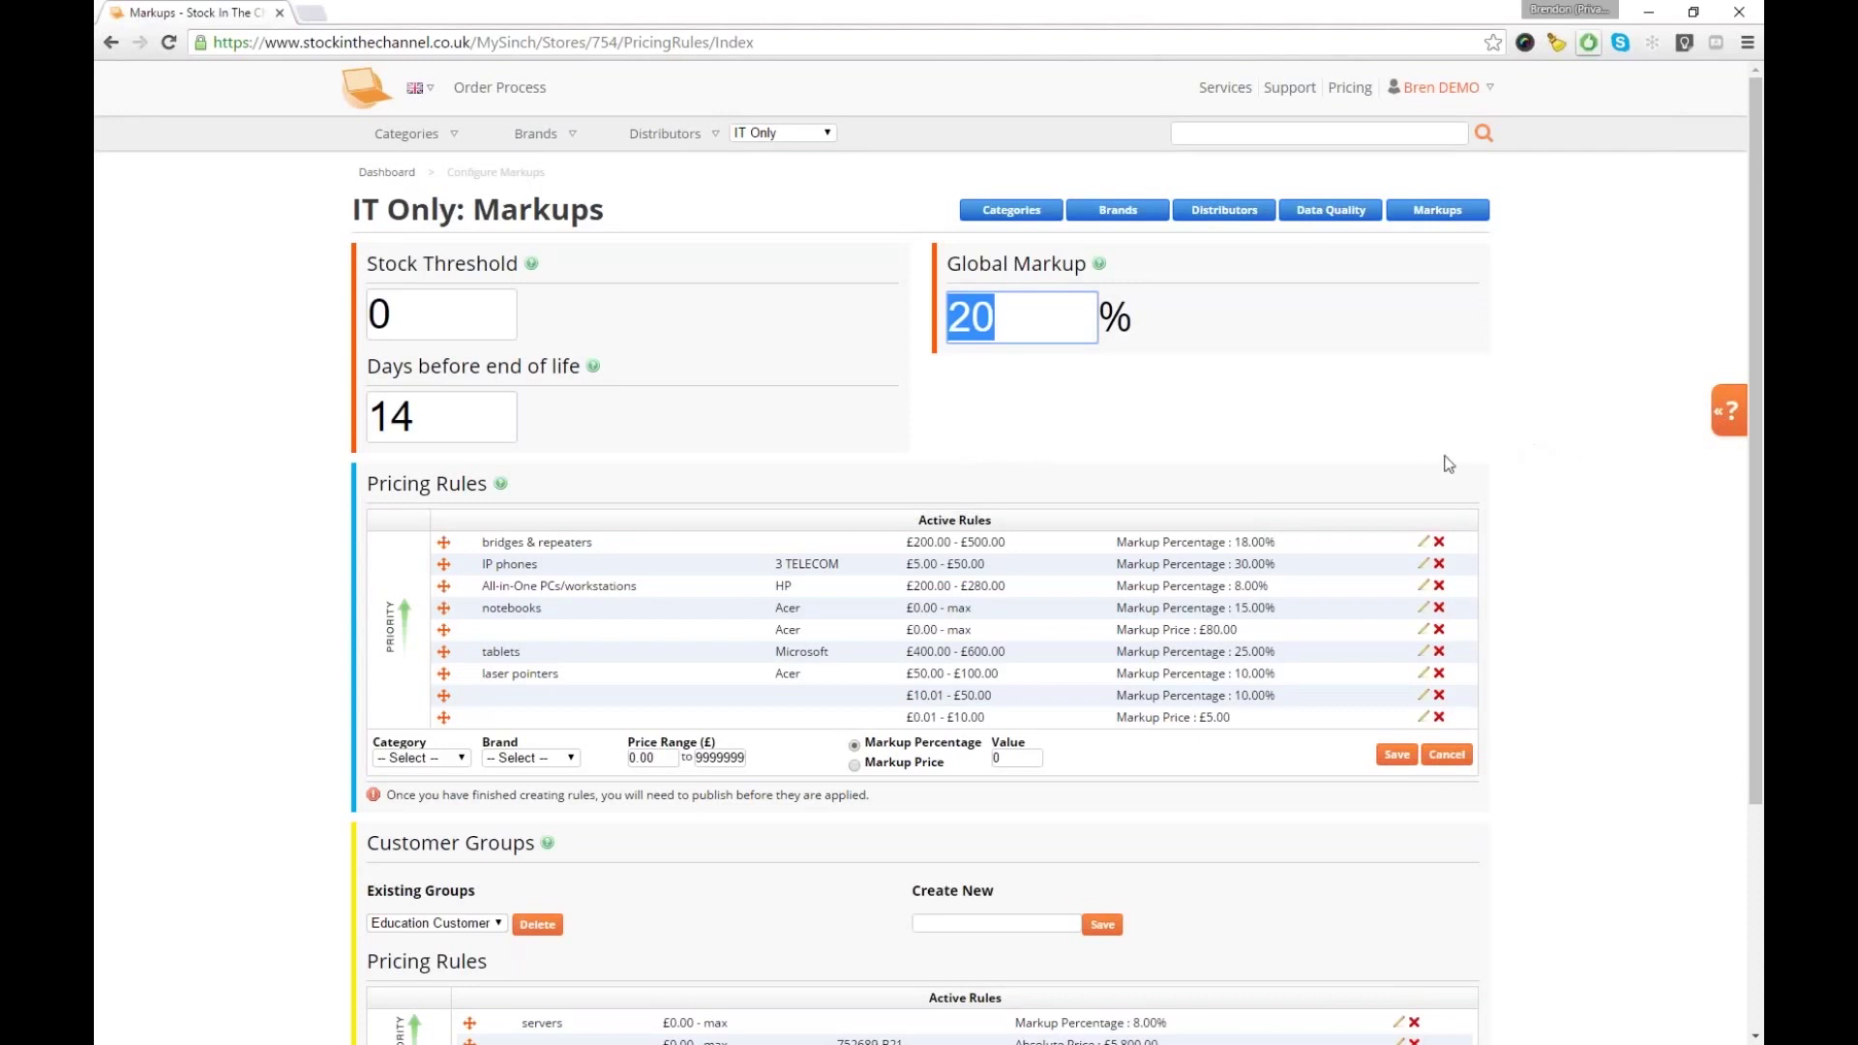
Open Tech Data's product listing from the IT Only distributors and show it in the detailed view with product images
scroll(1448, 464, "down", 2)
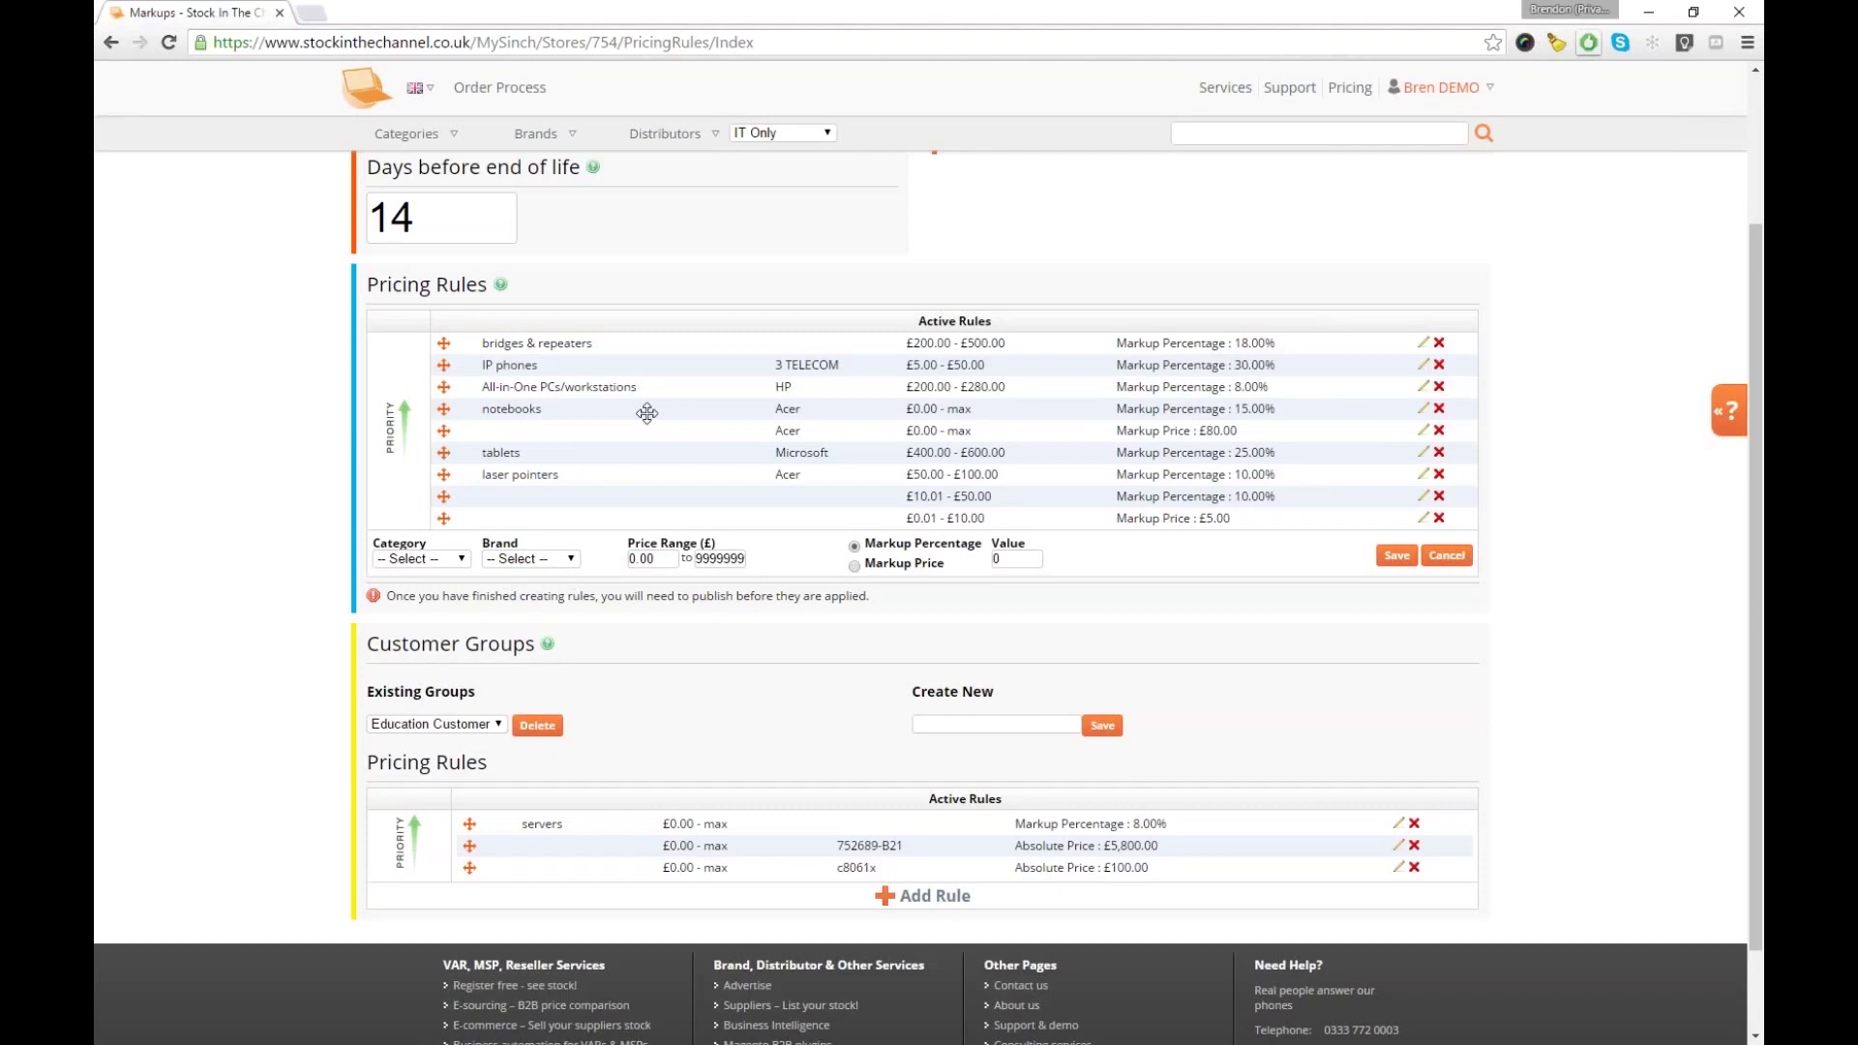
scroll(932, 269, "up", 2)
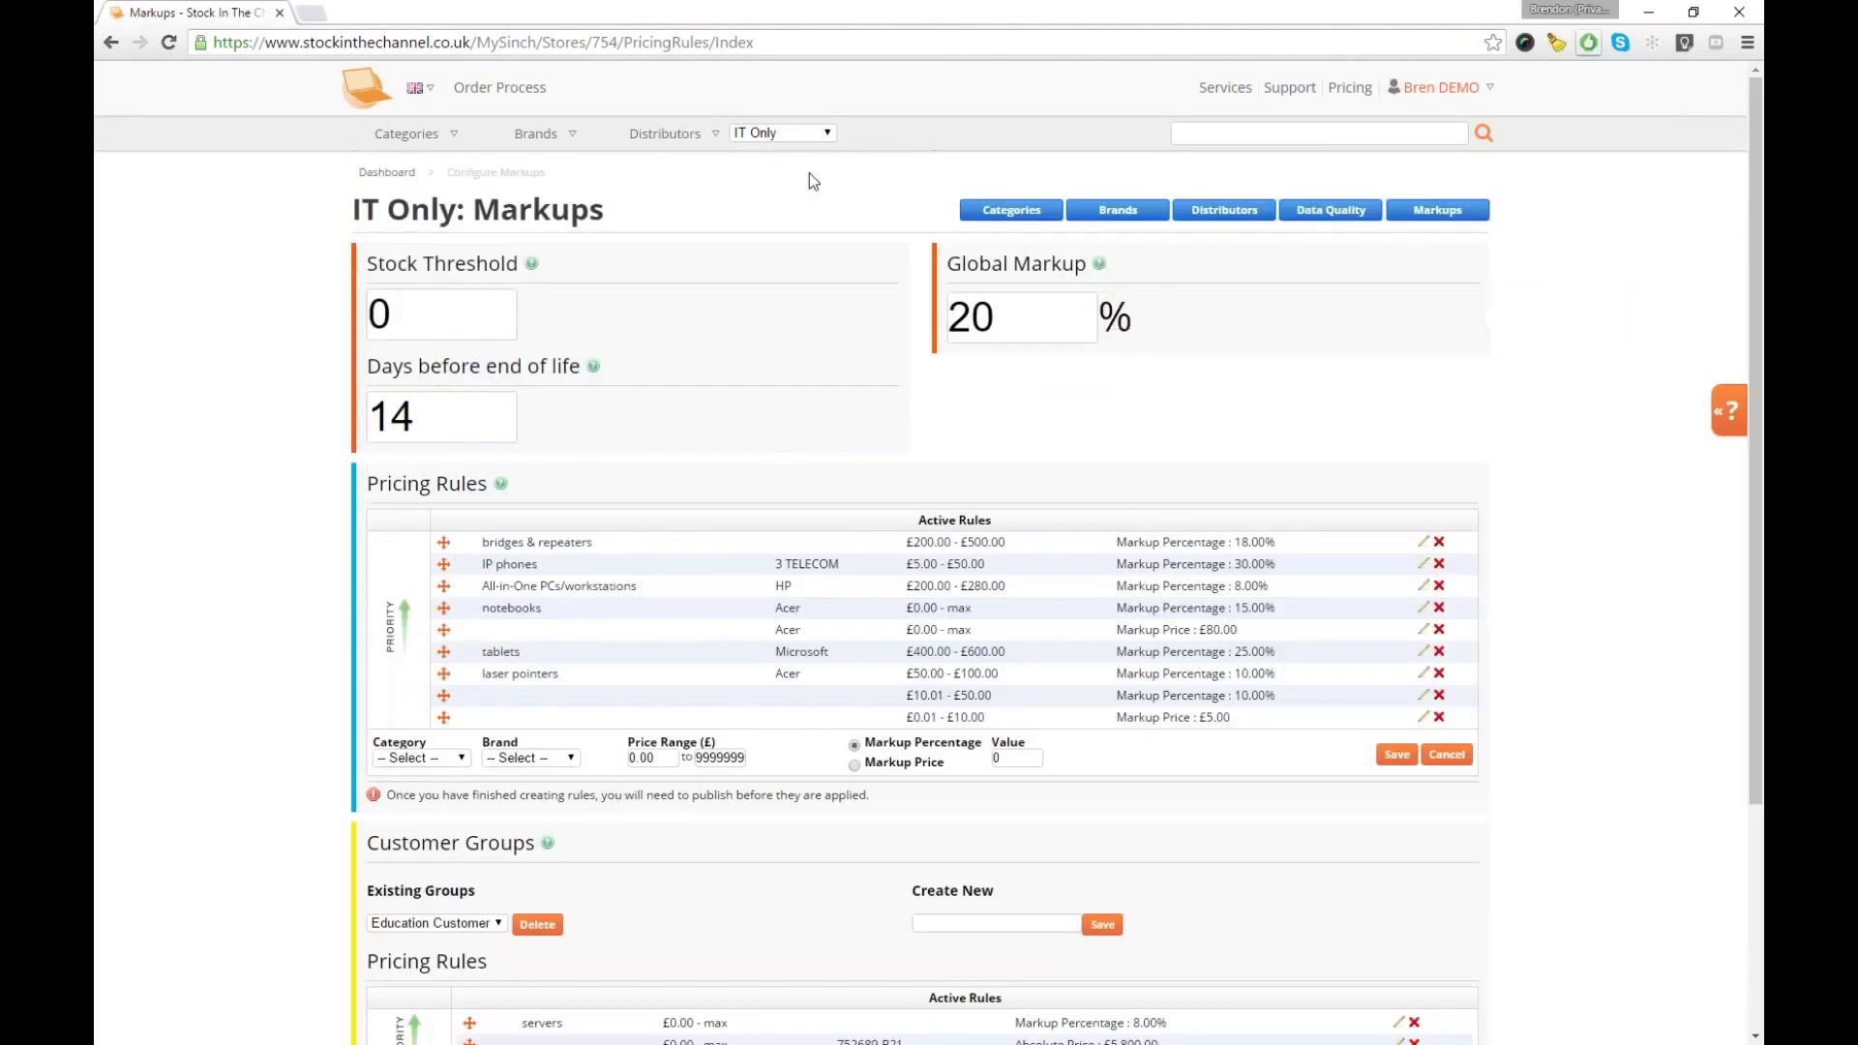
left_click(1257, 131)
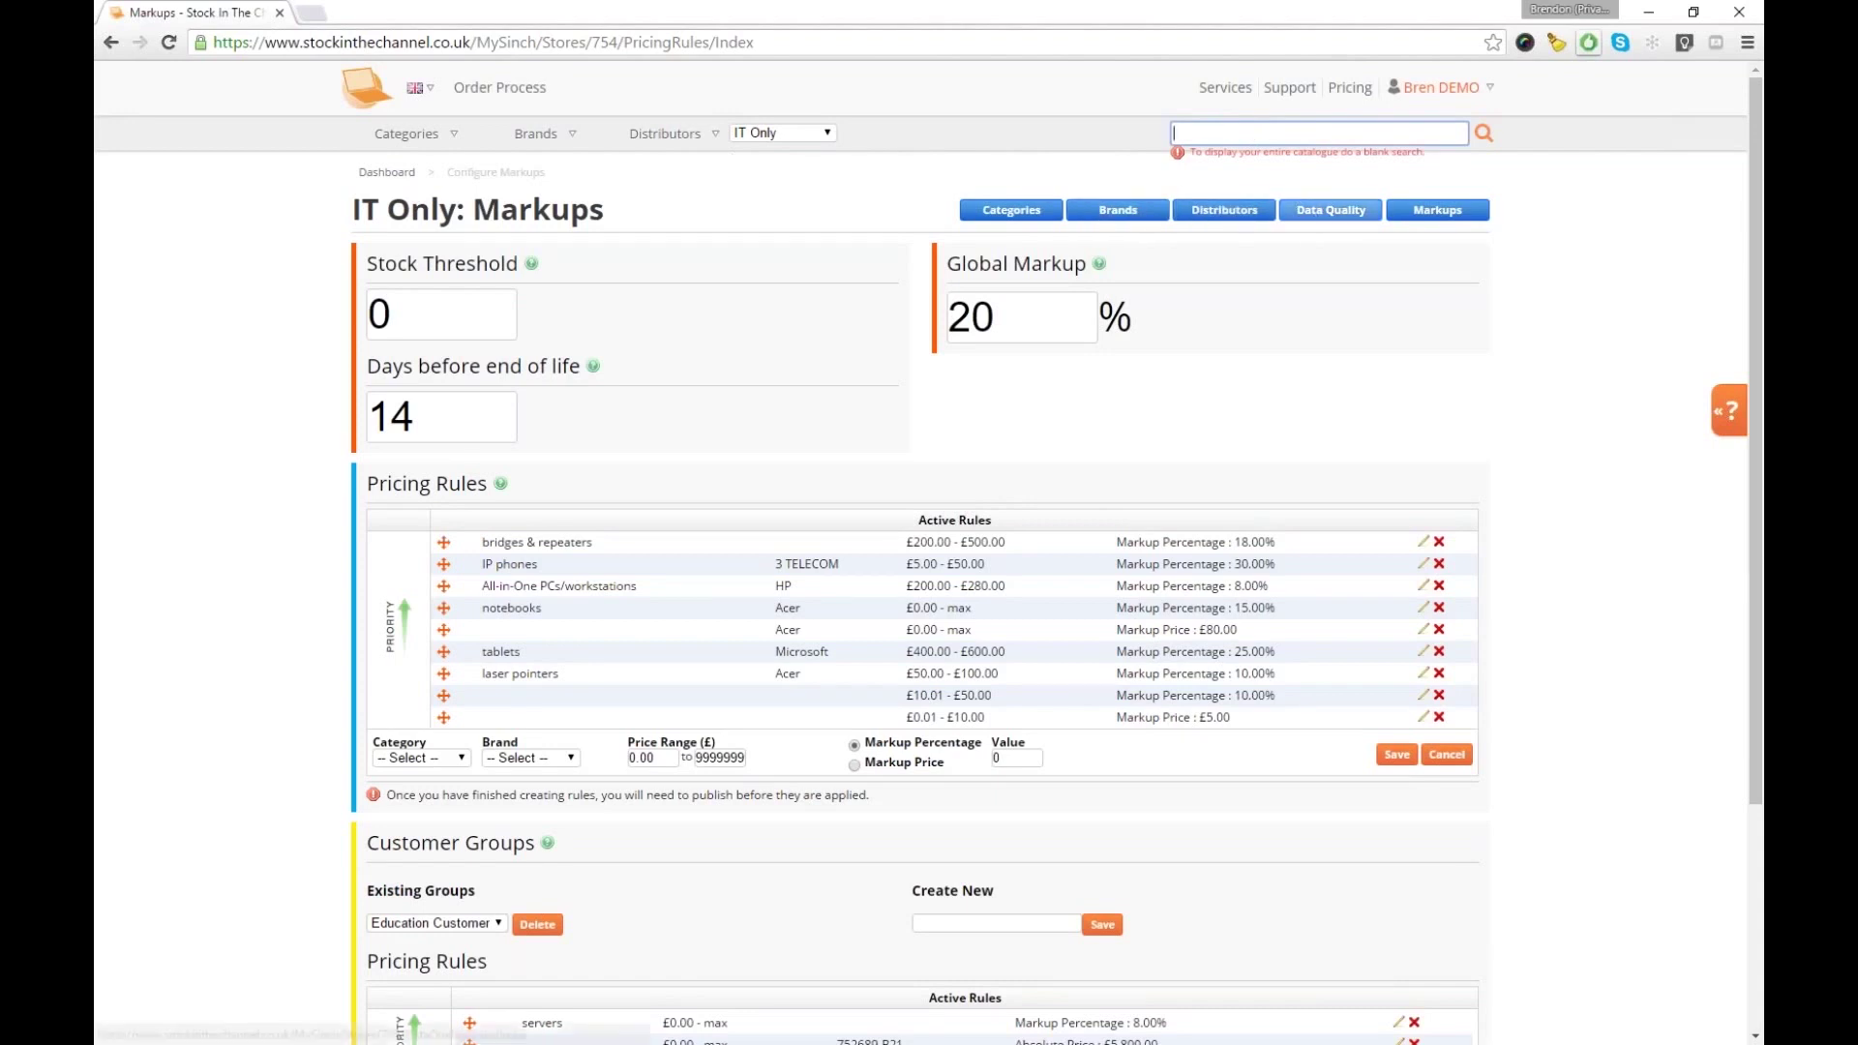
left_click(1227, 207)
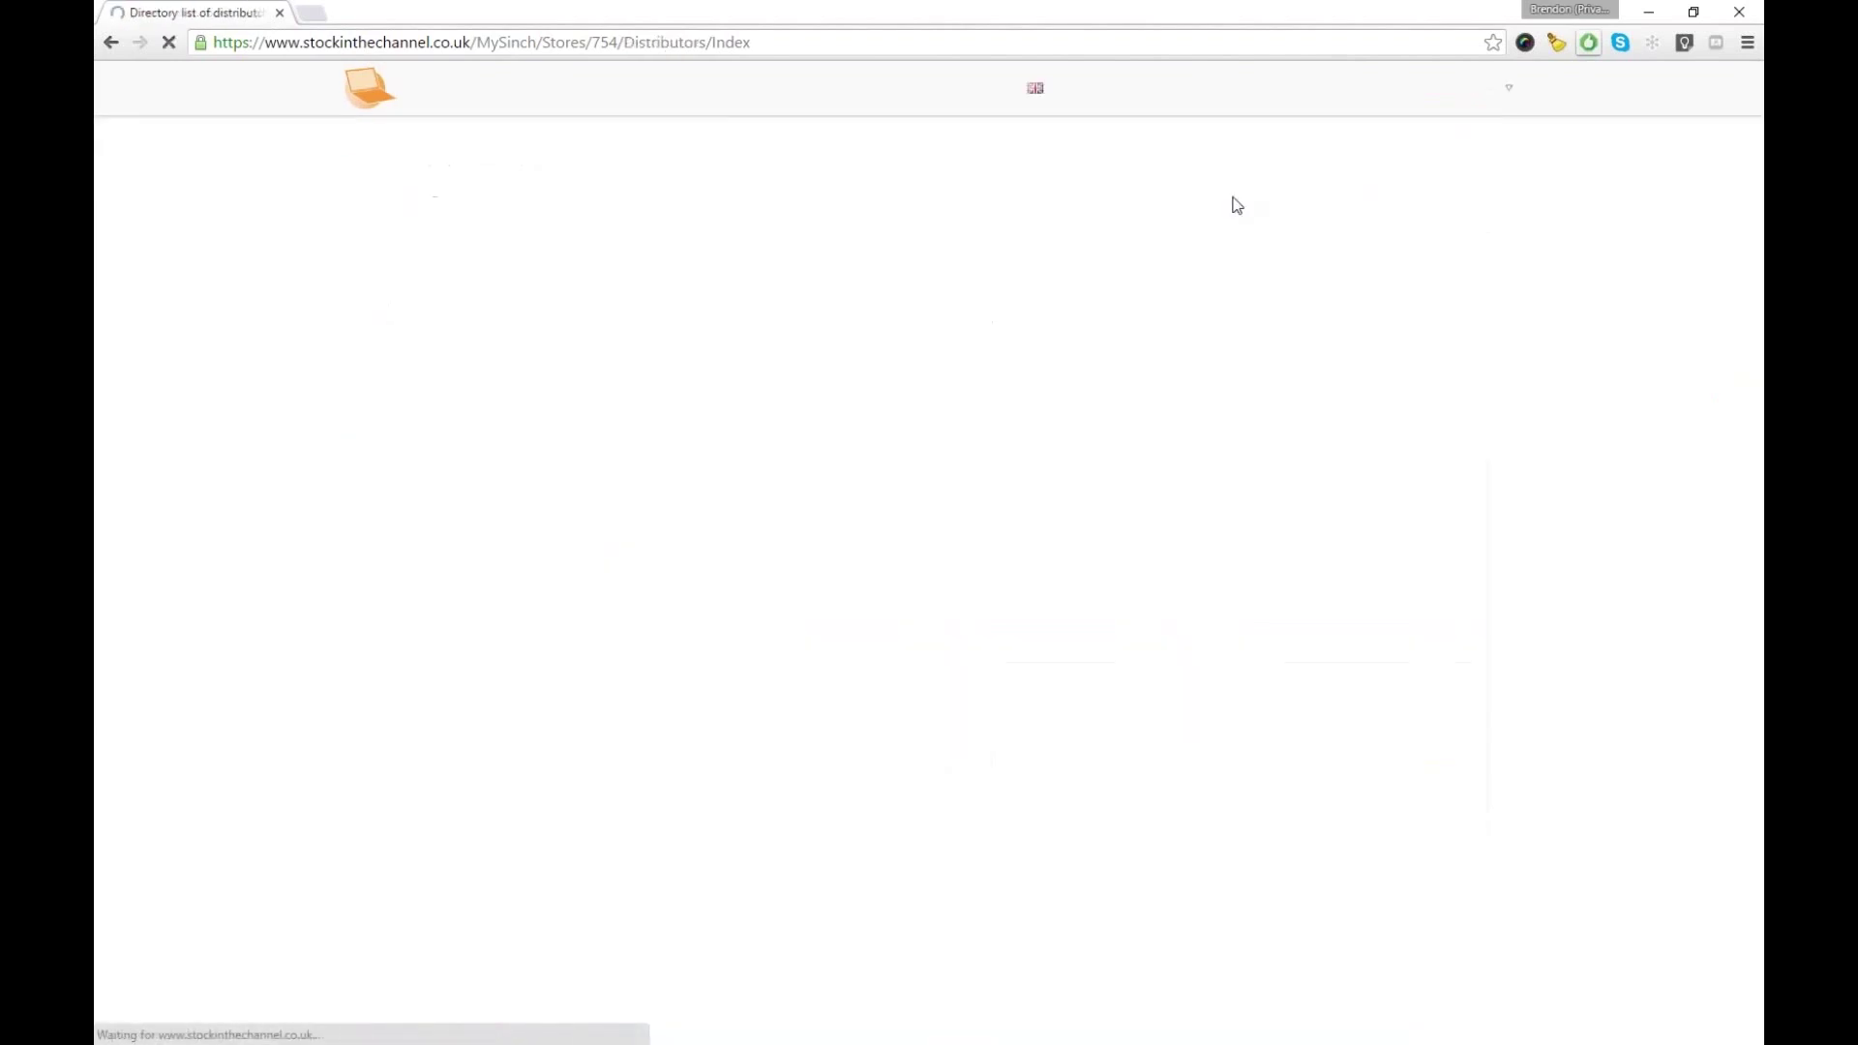
scroll(1139, 332, "down", 3)
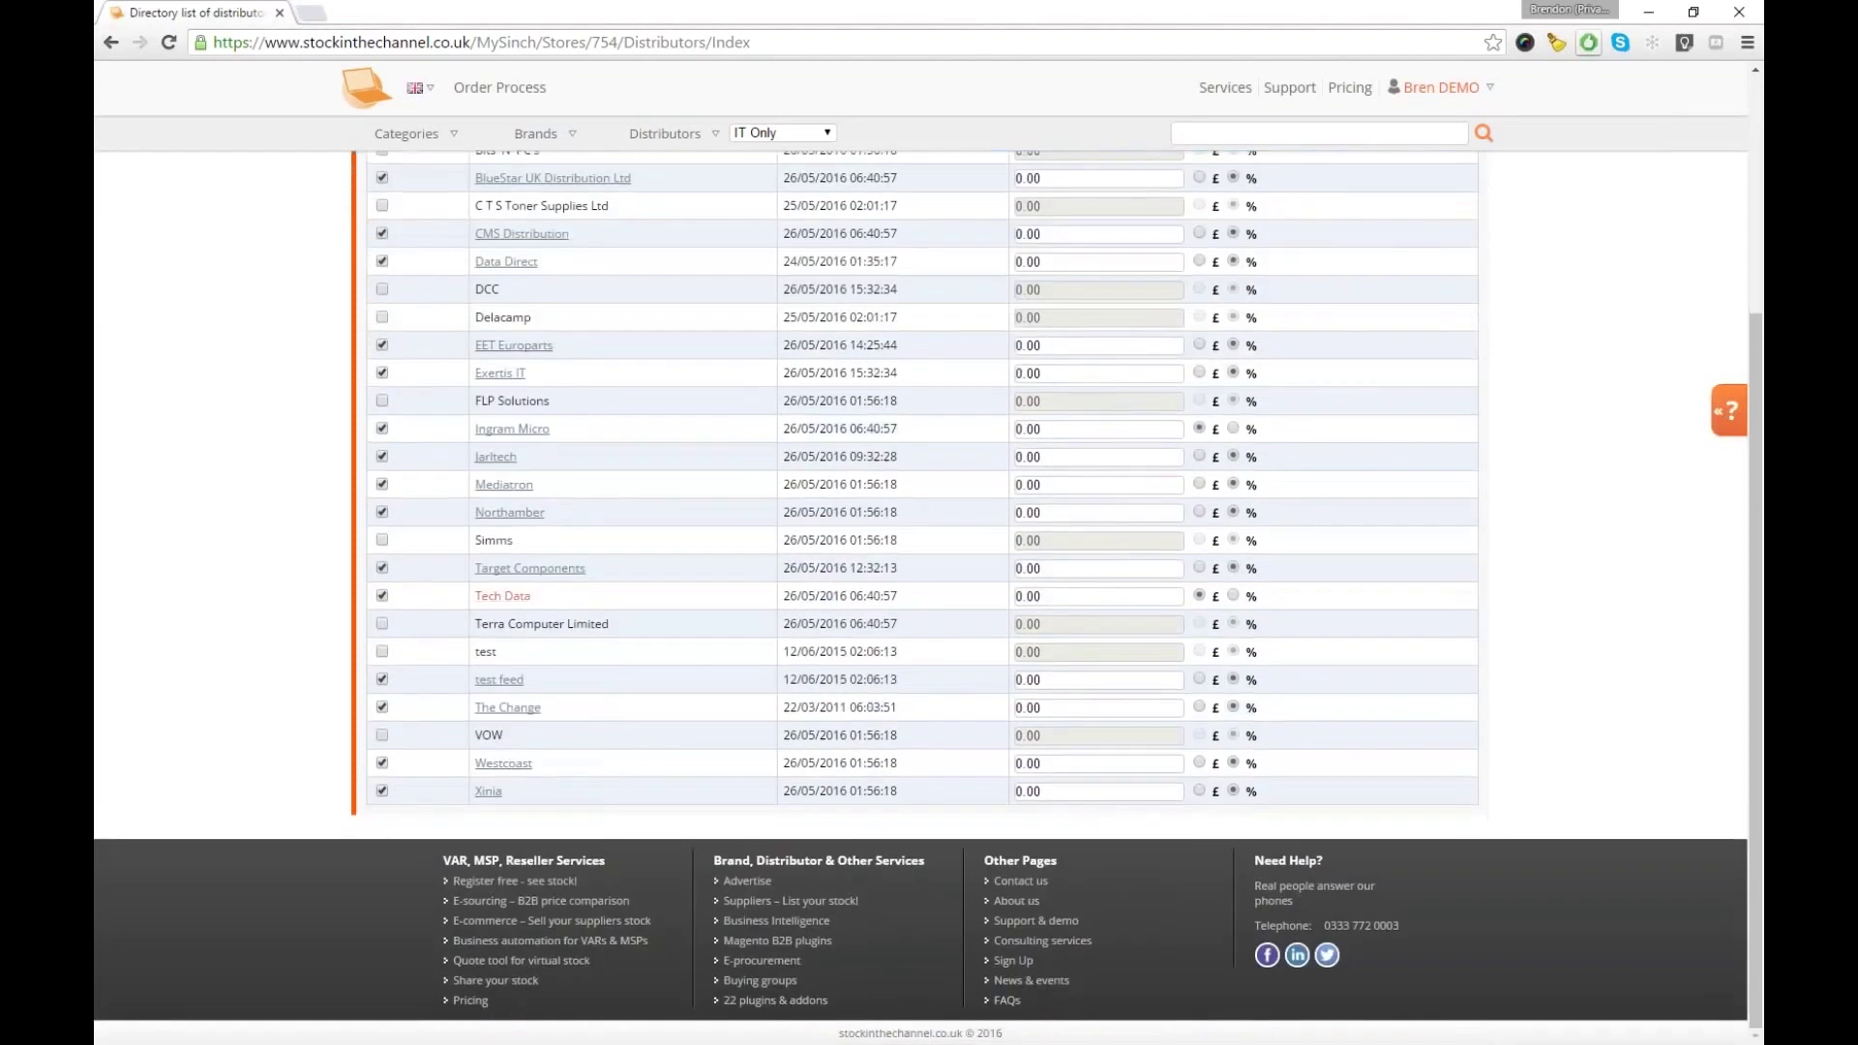
left_click(505, 597)
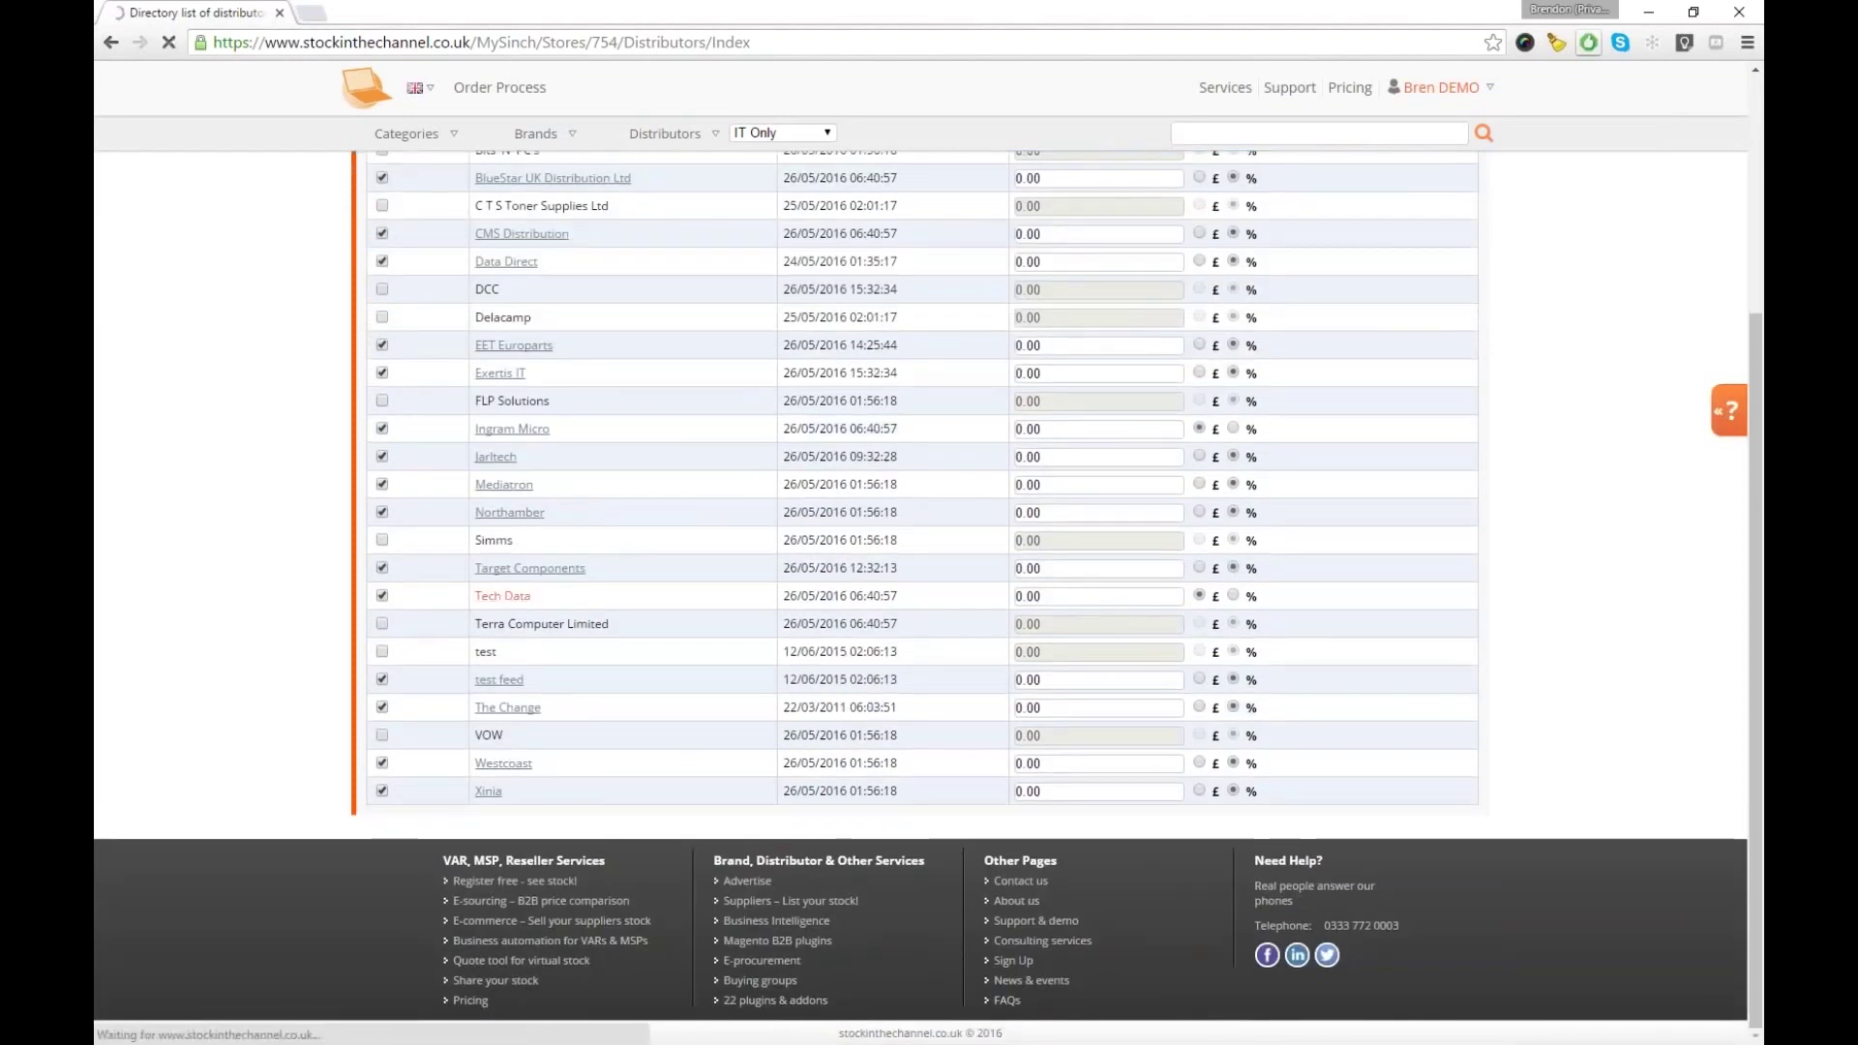
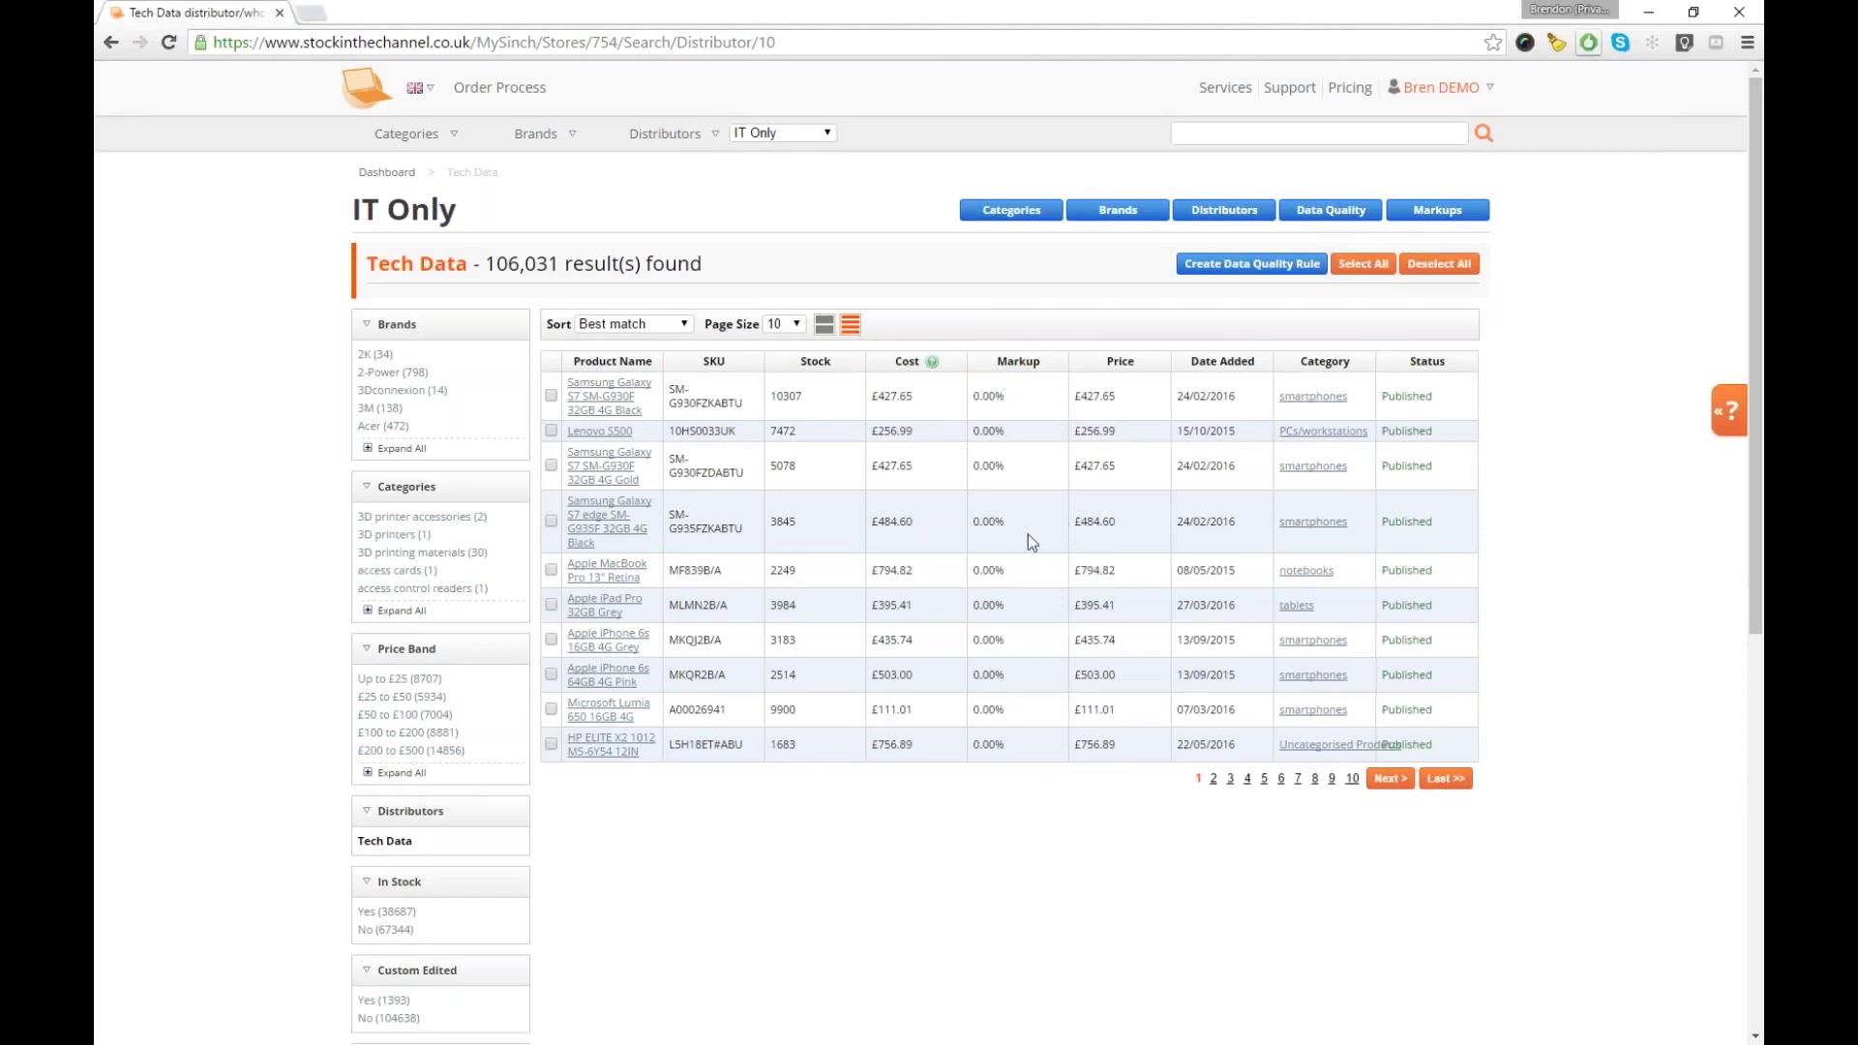
left_click(829, 329)
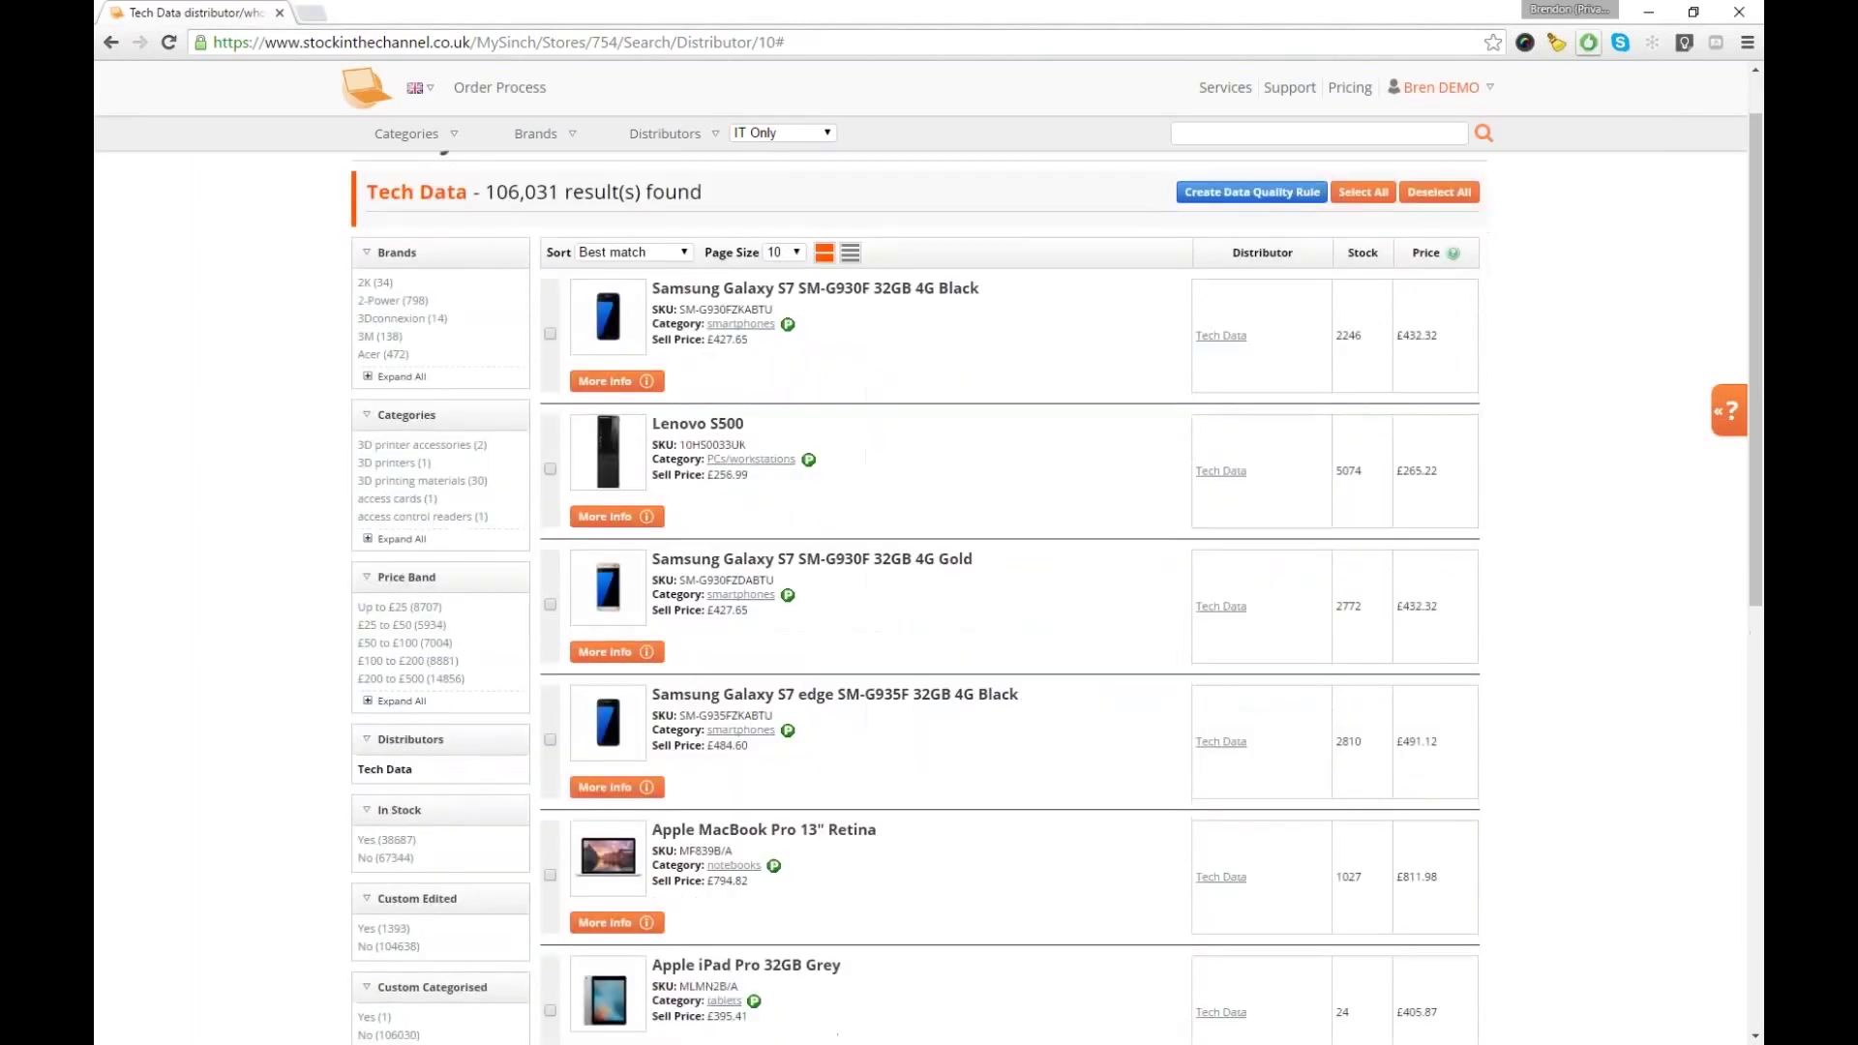
Examine the Tech Data products with their stock and prices, and the filters available for narrowing the listing
scroll(620, 291, "down", 2)
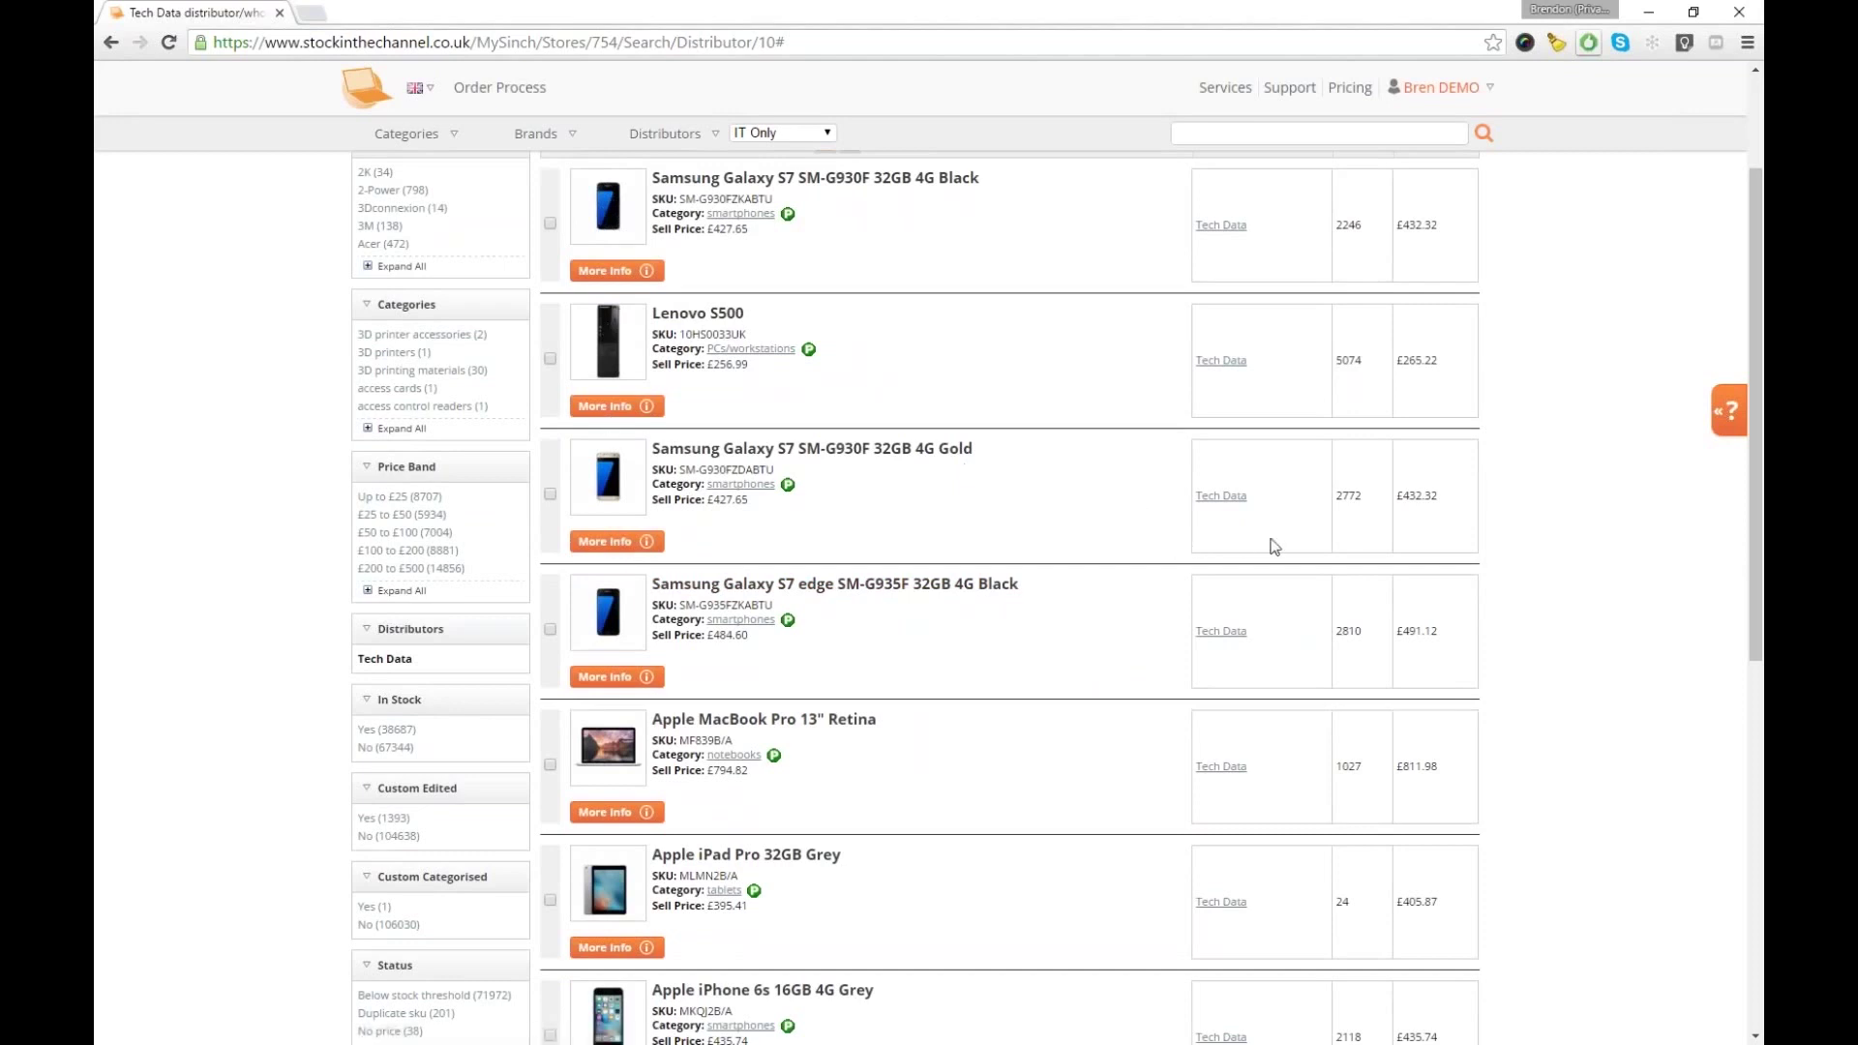
scroll(1276, 617, "up", 1)
scroll(1276, 619, "up", 2)
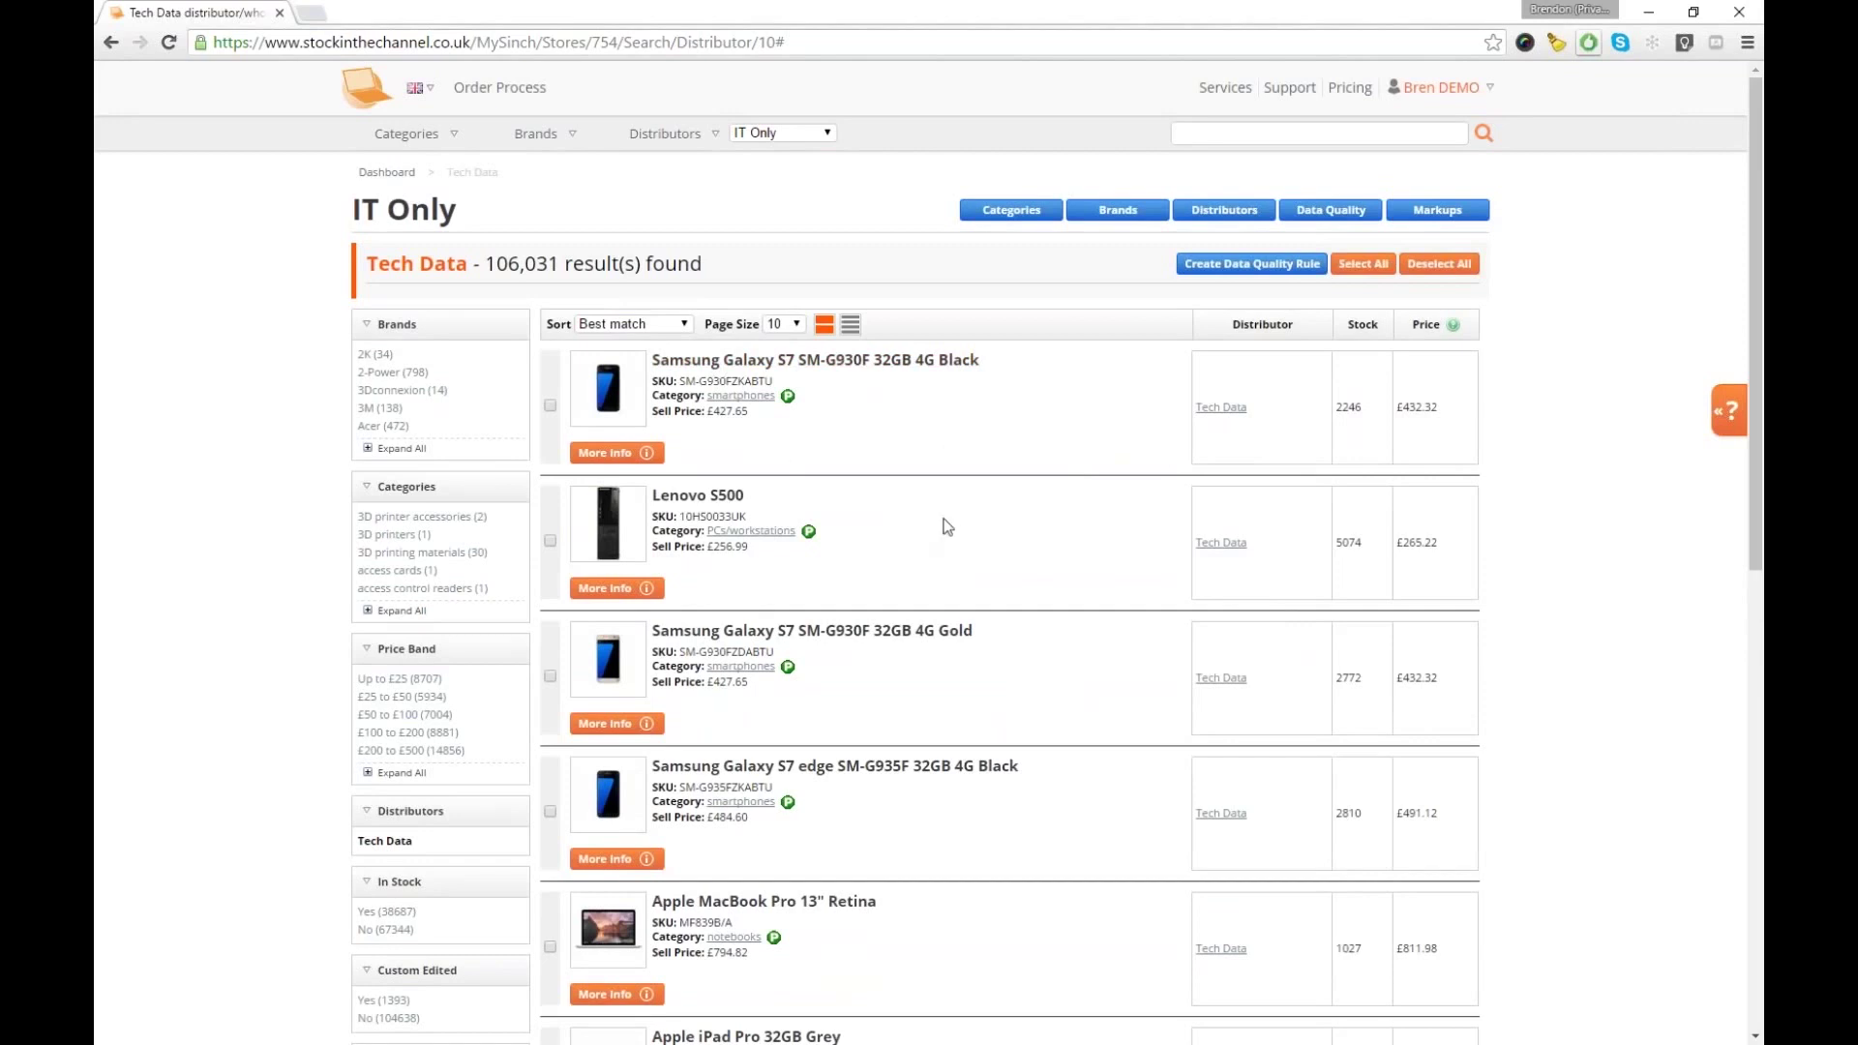
scroll(775, 460, "down", 3)
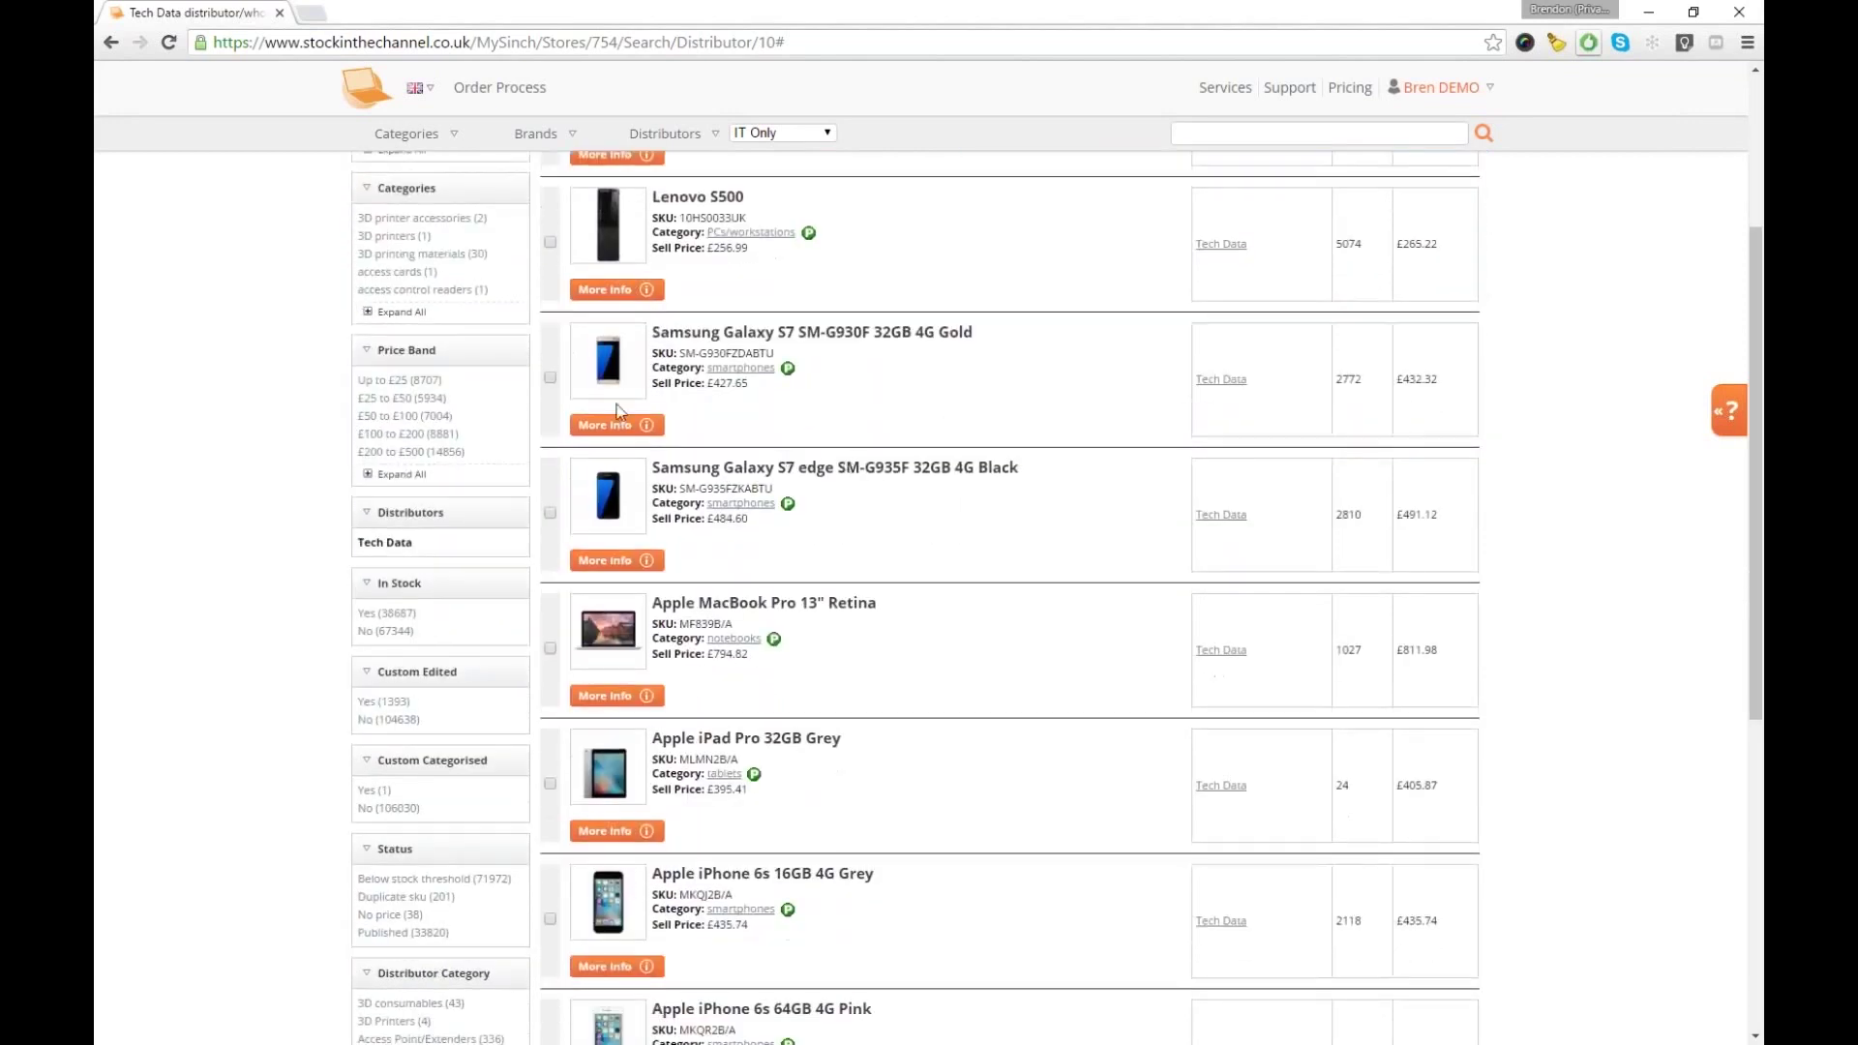
scroll(609, 426, "down", 2)
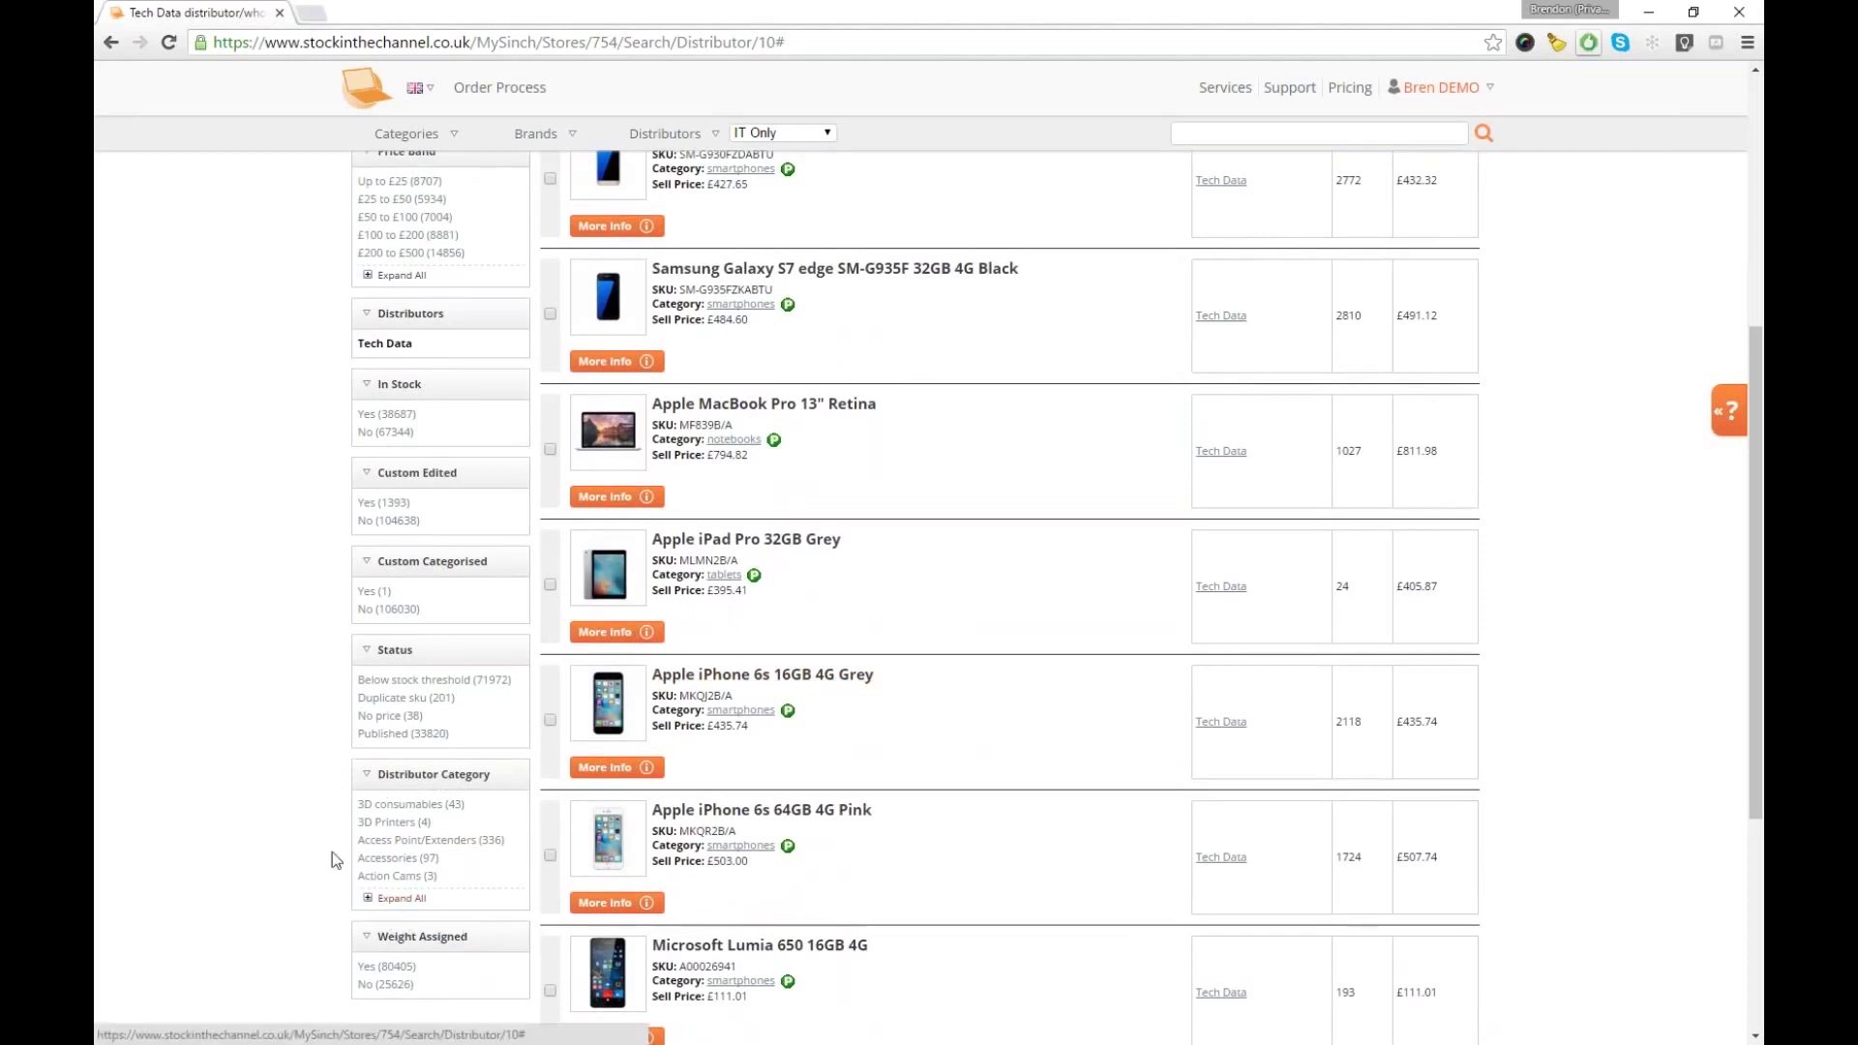
scroll(325, 821, "down", 1)
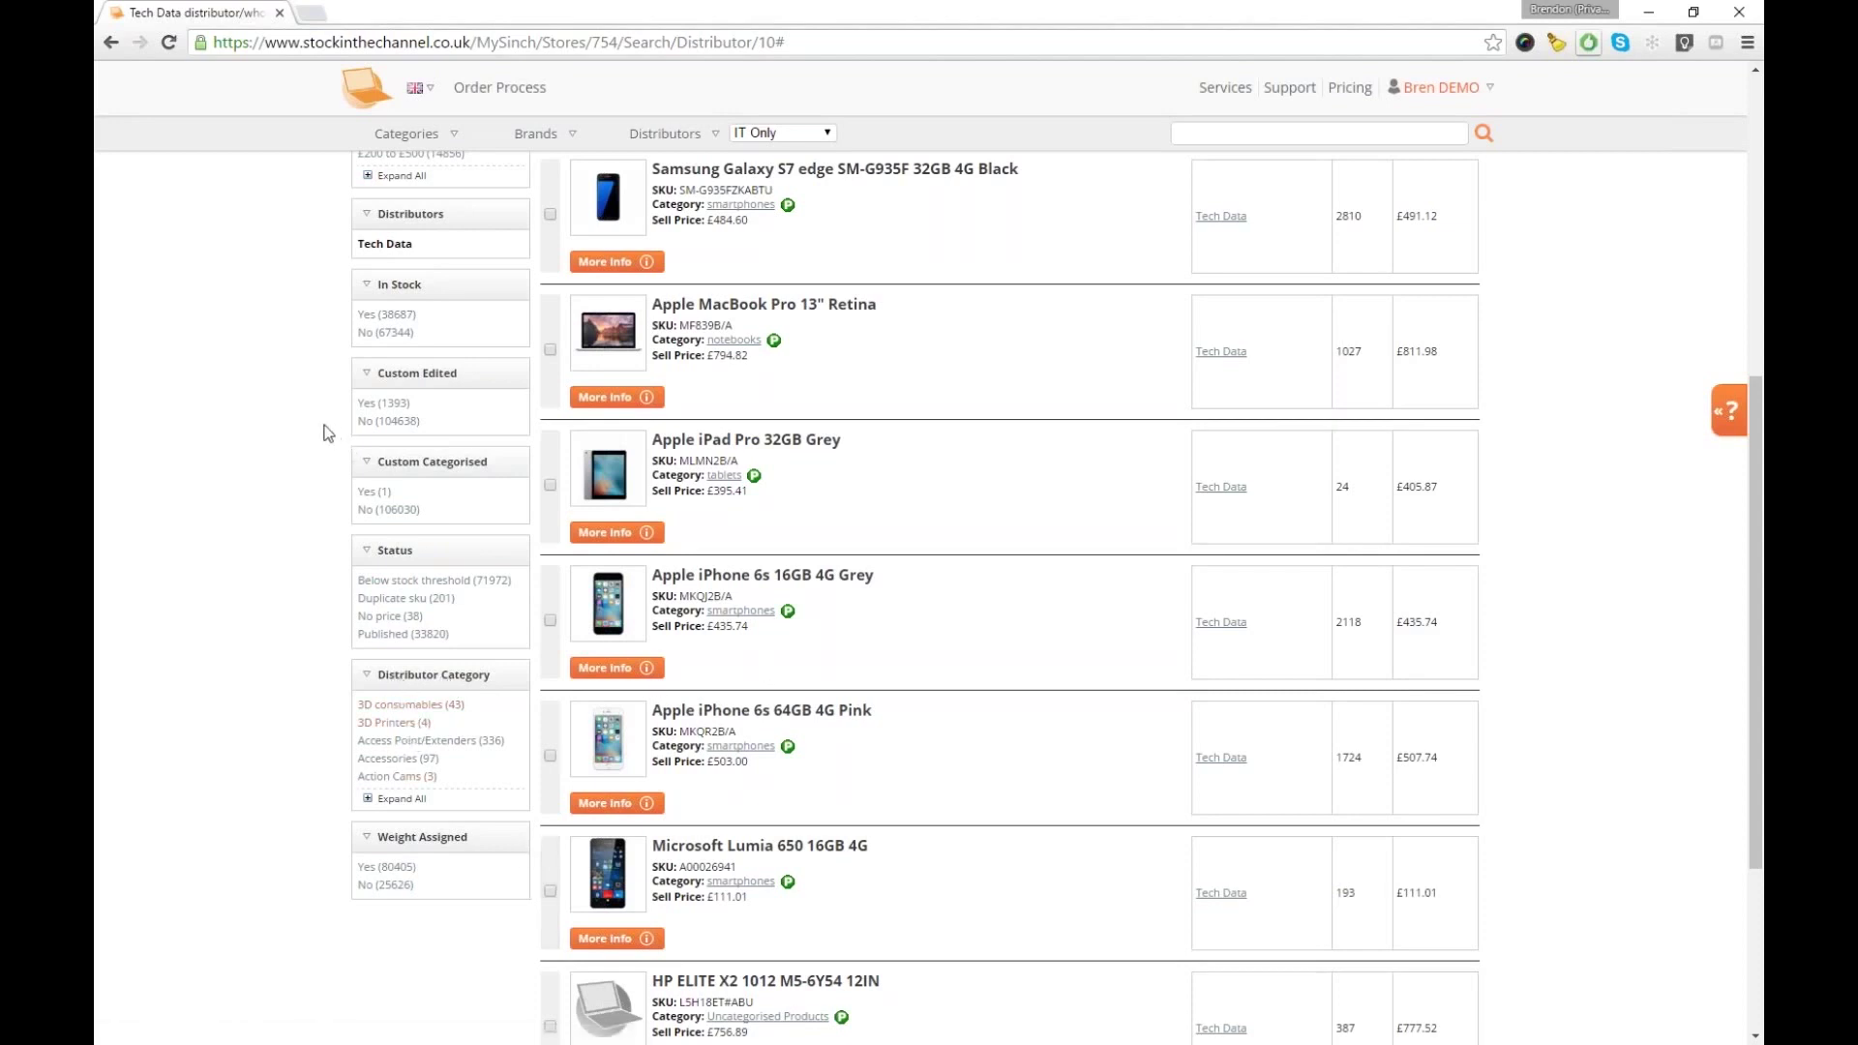
scroll(327, 432, "up", 4)
scroll(327, 433, "up", 2)
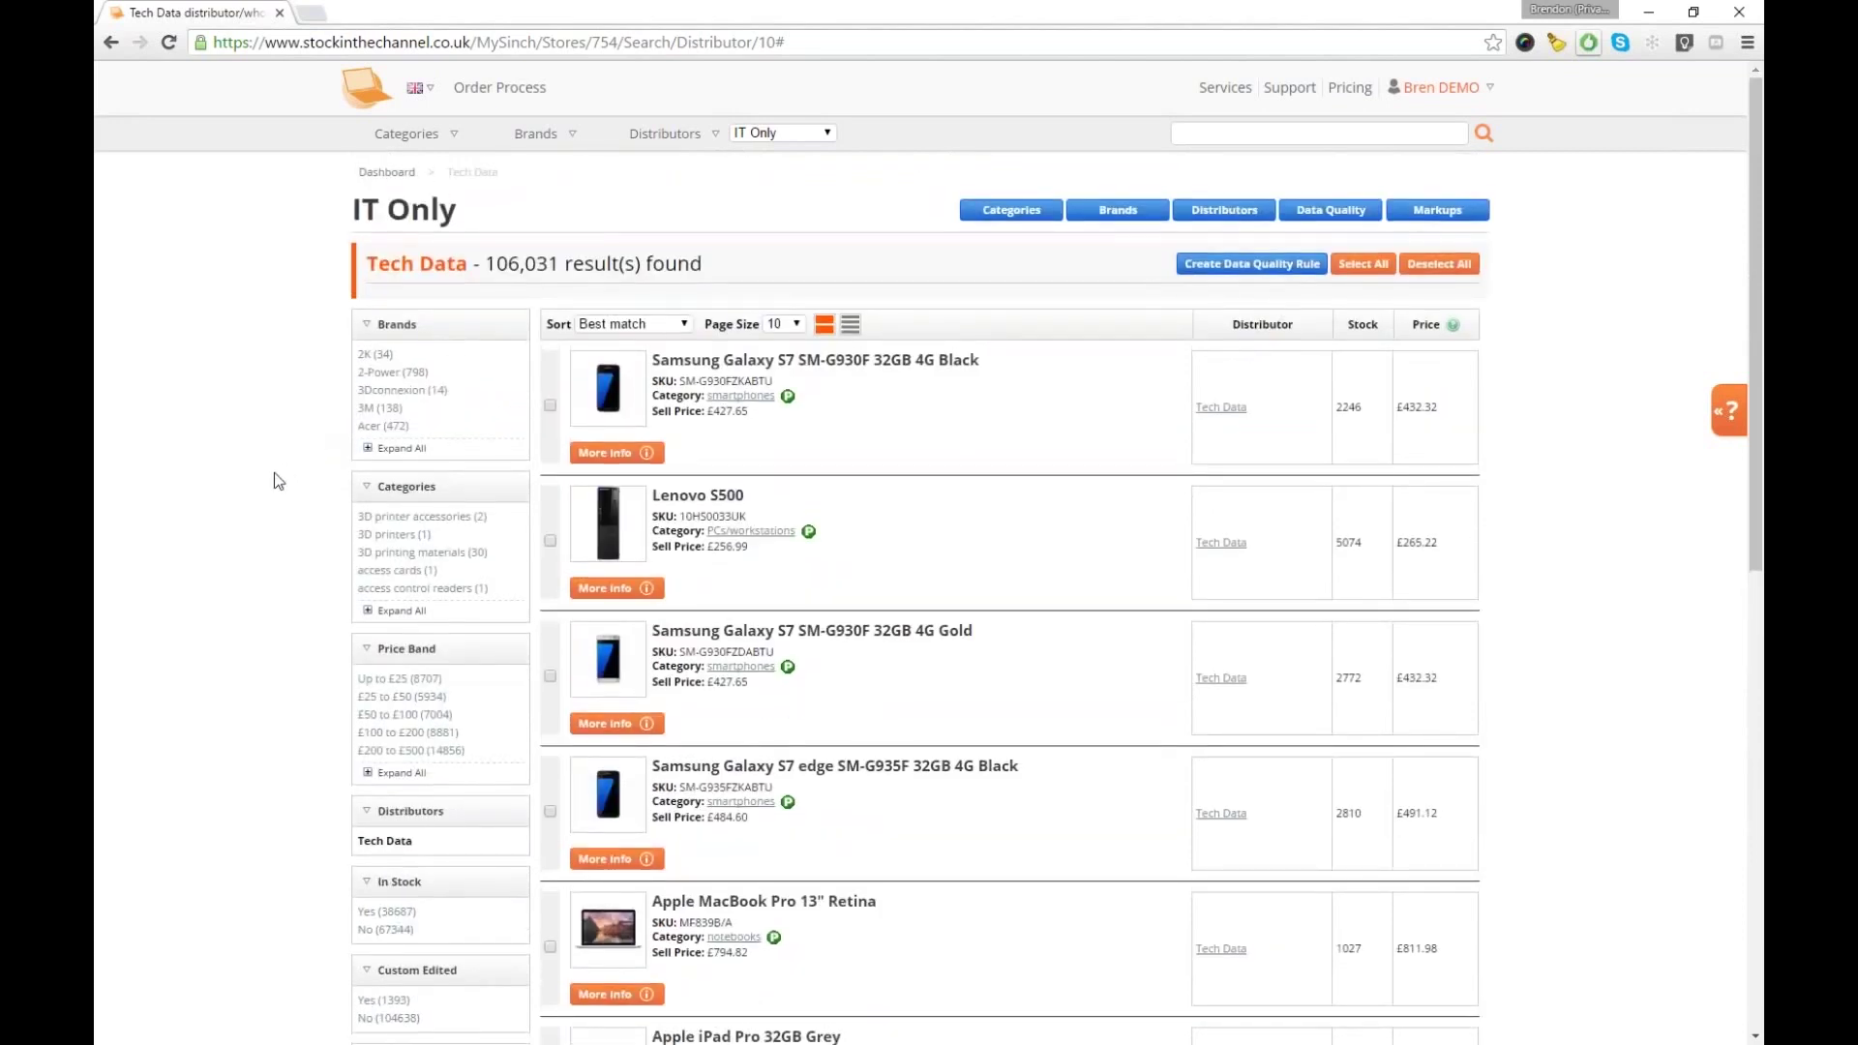
Expand the full category filter list and filter the Tech Data listing to Uncategorised Products
scroll(279, 481, "down", 2)
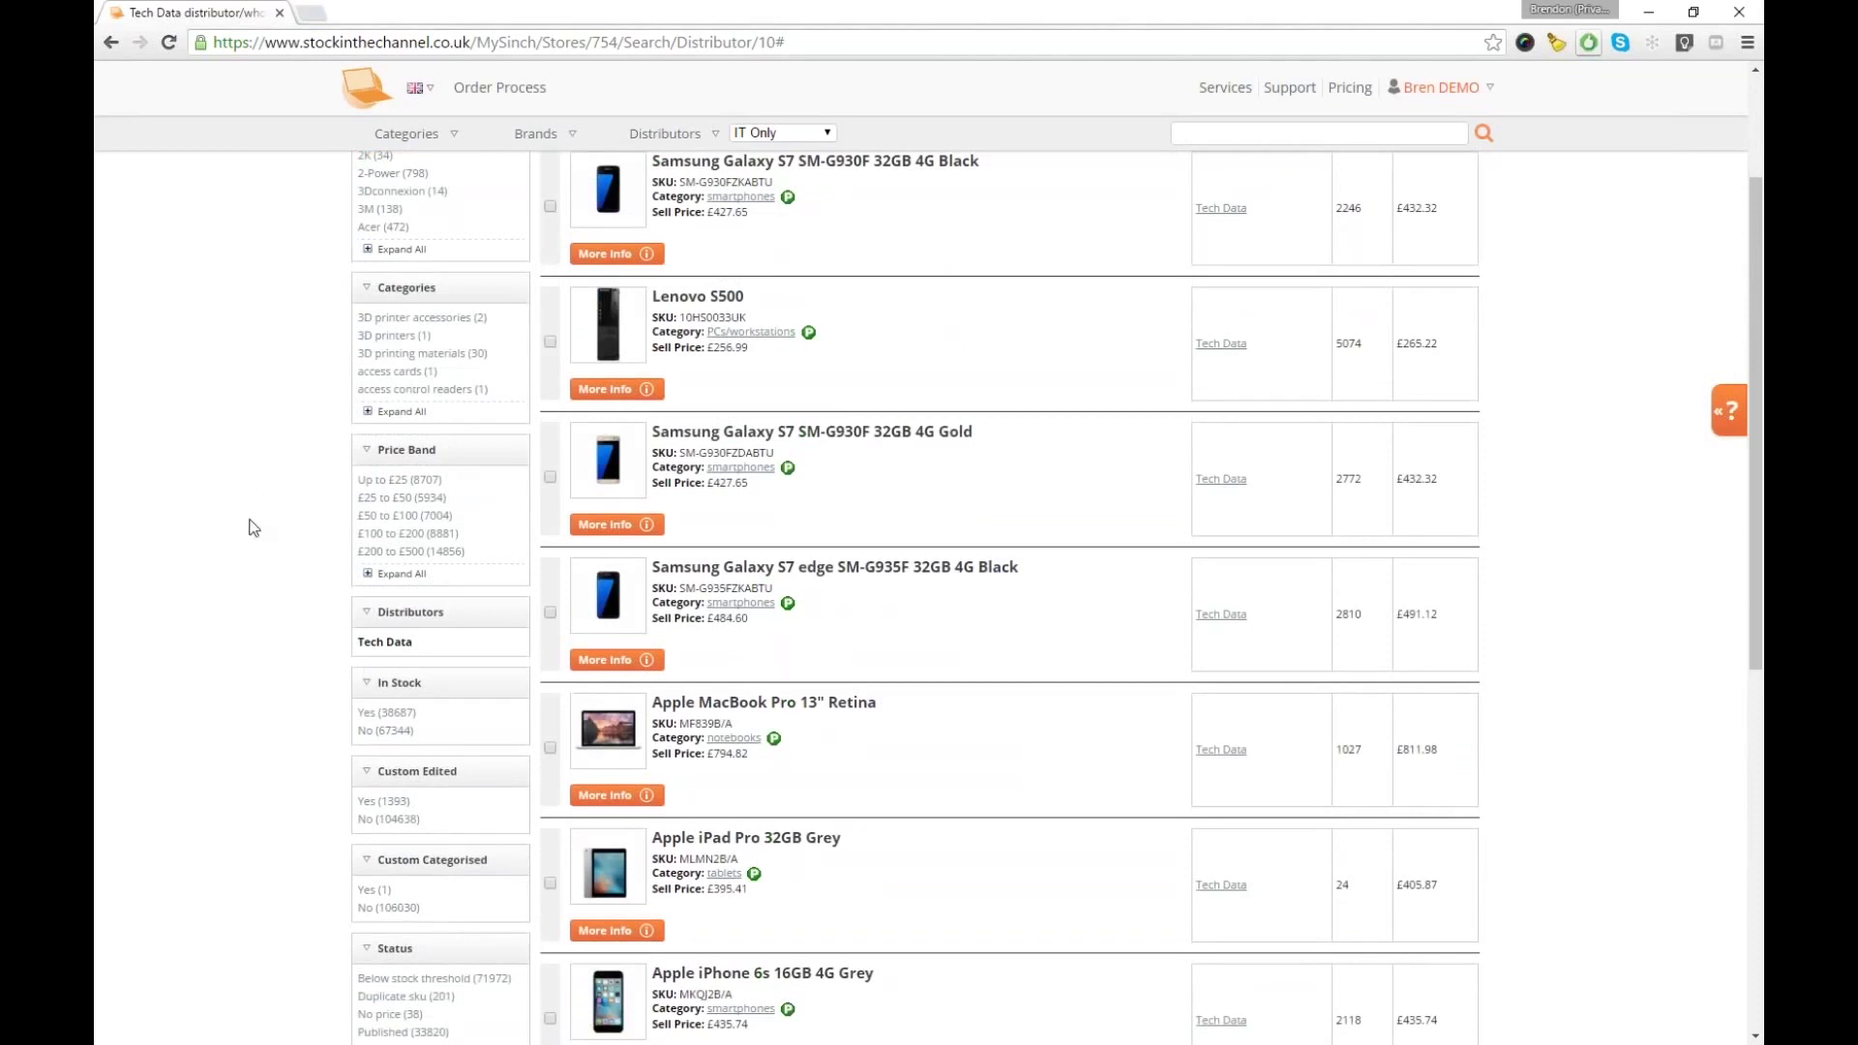
left_click(368, 416)
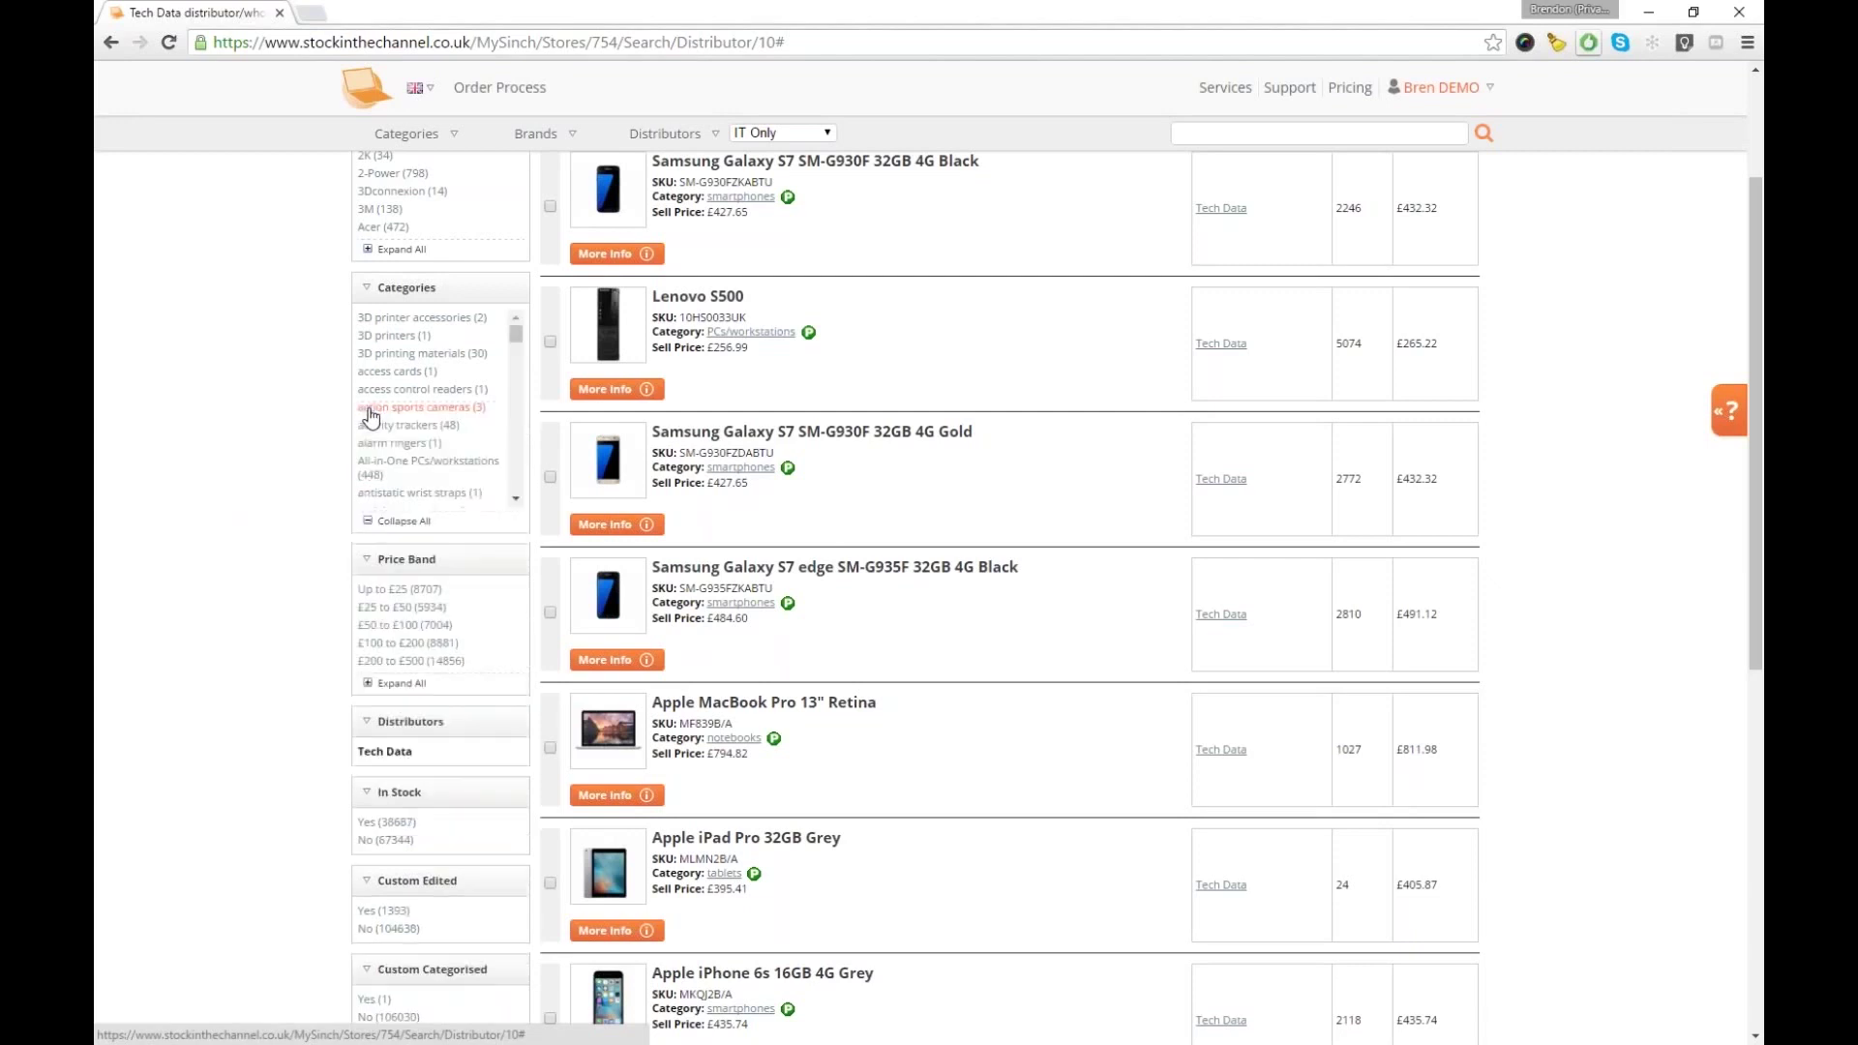
left_click_drag(508, 346, 508, 502)
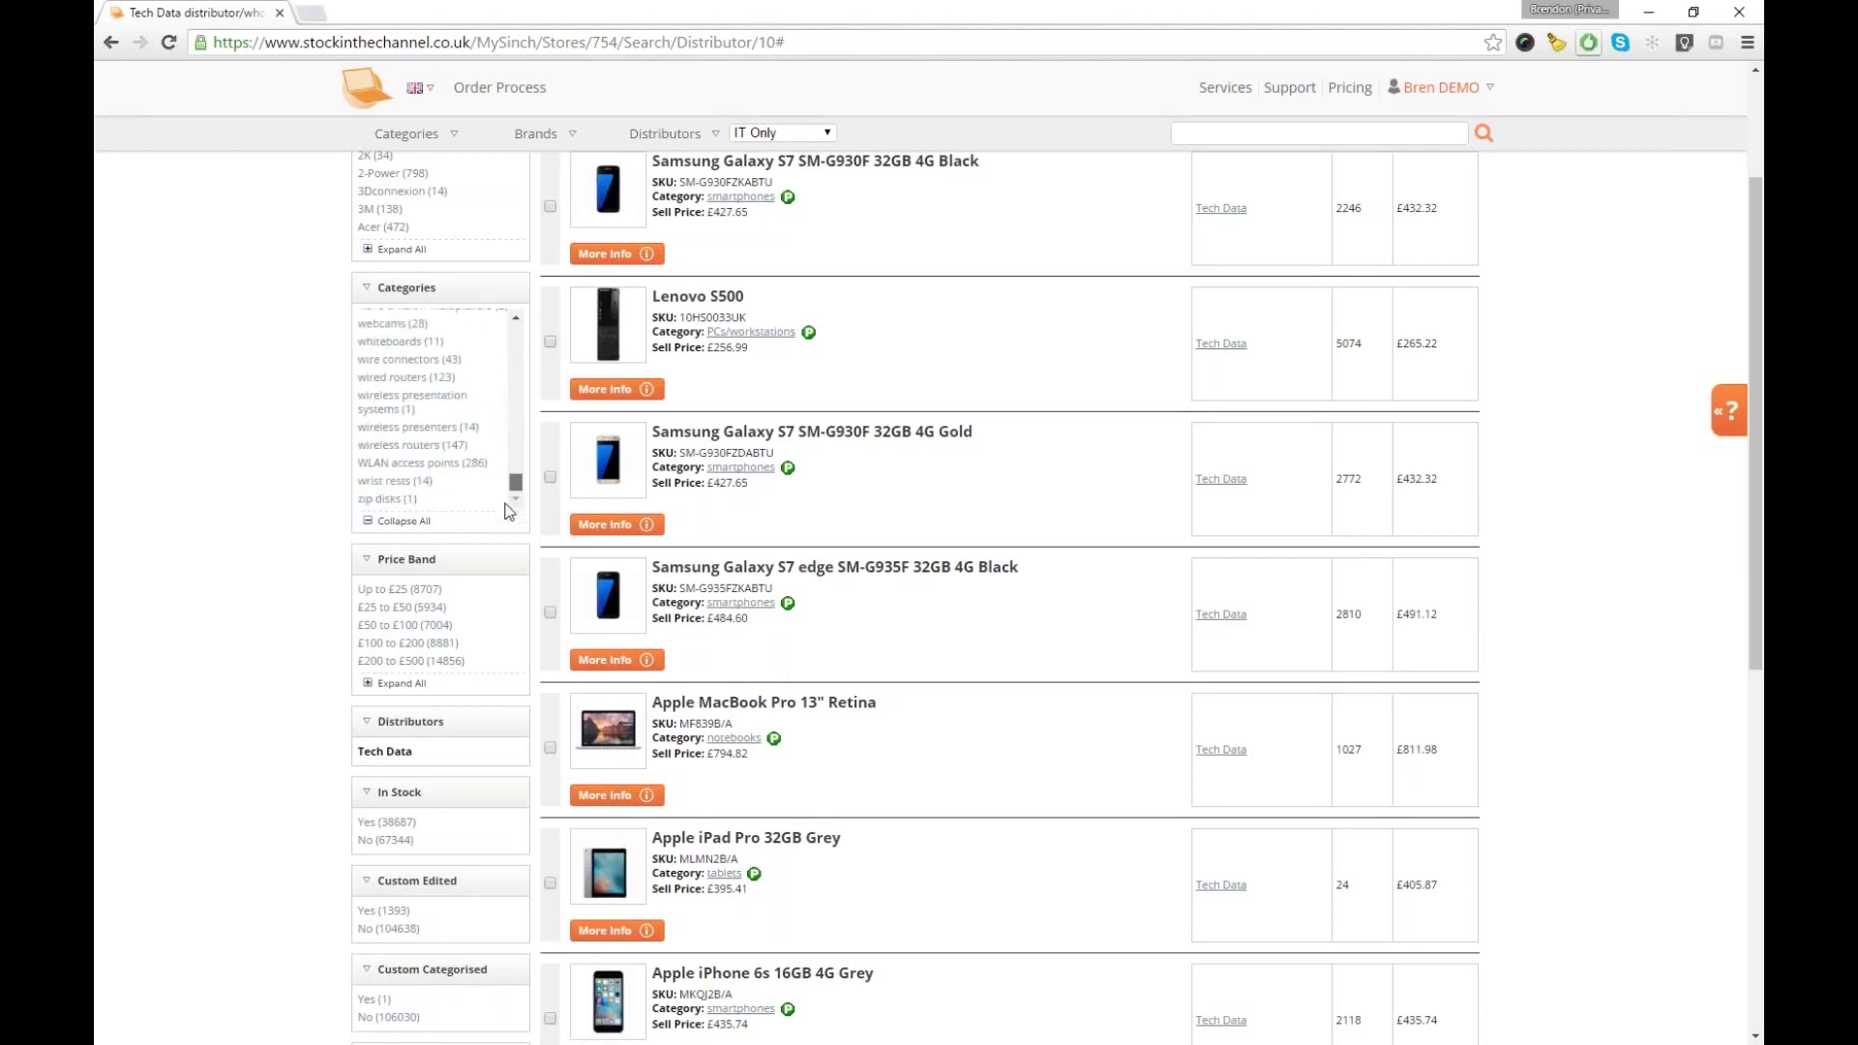
left_click_drag(515, 487, 516, 482)
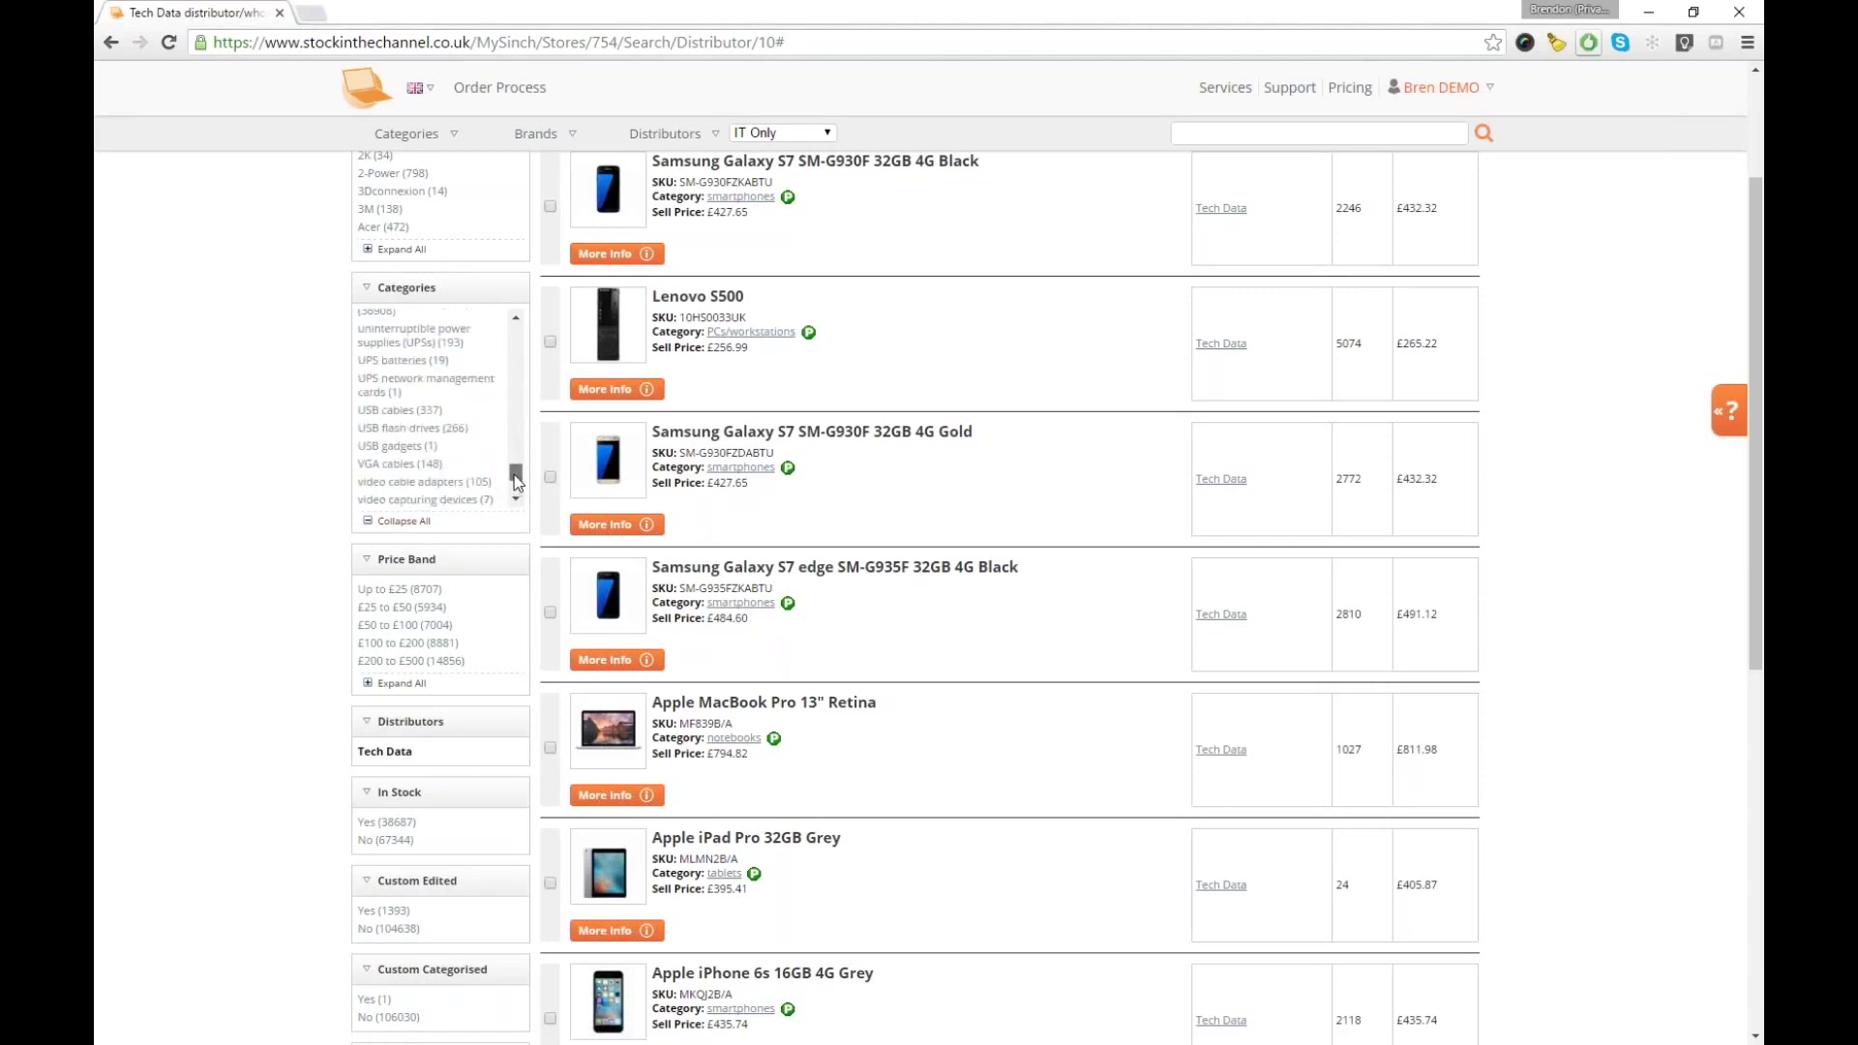
left_click(517, 318)
left_click(517, 318)
left_click(390, 377)
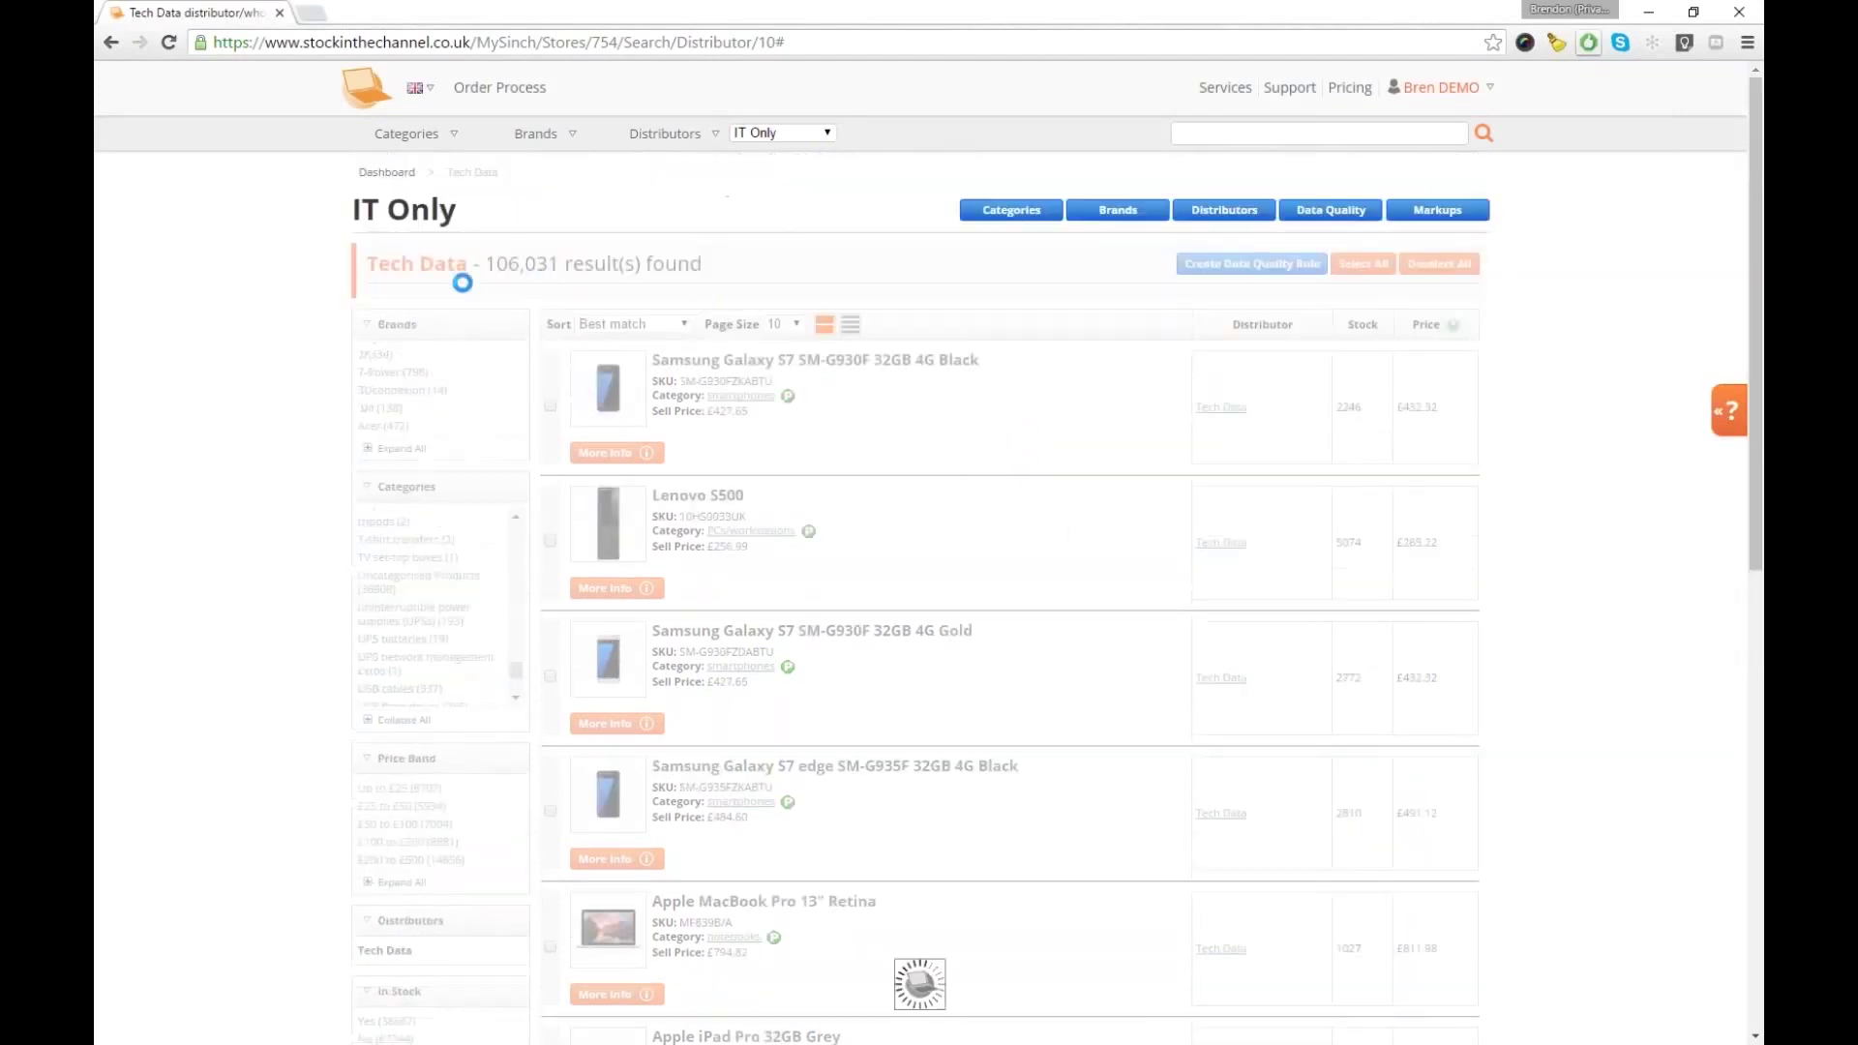
Expand the distributor category filters and narrow the uncategorised products to 3D consumables
scroll(290, 581, "down", 2)
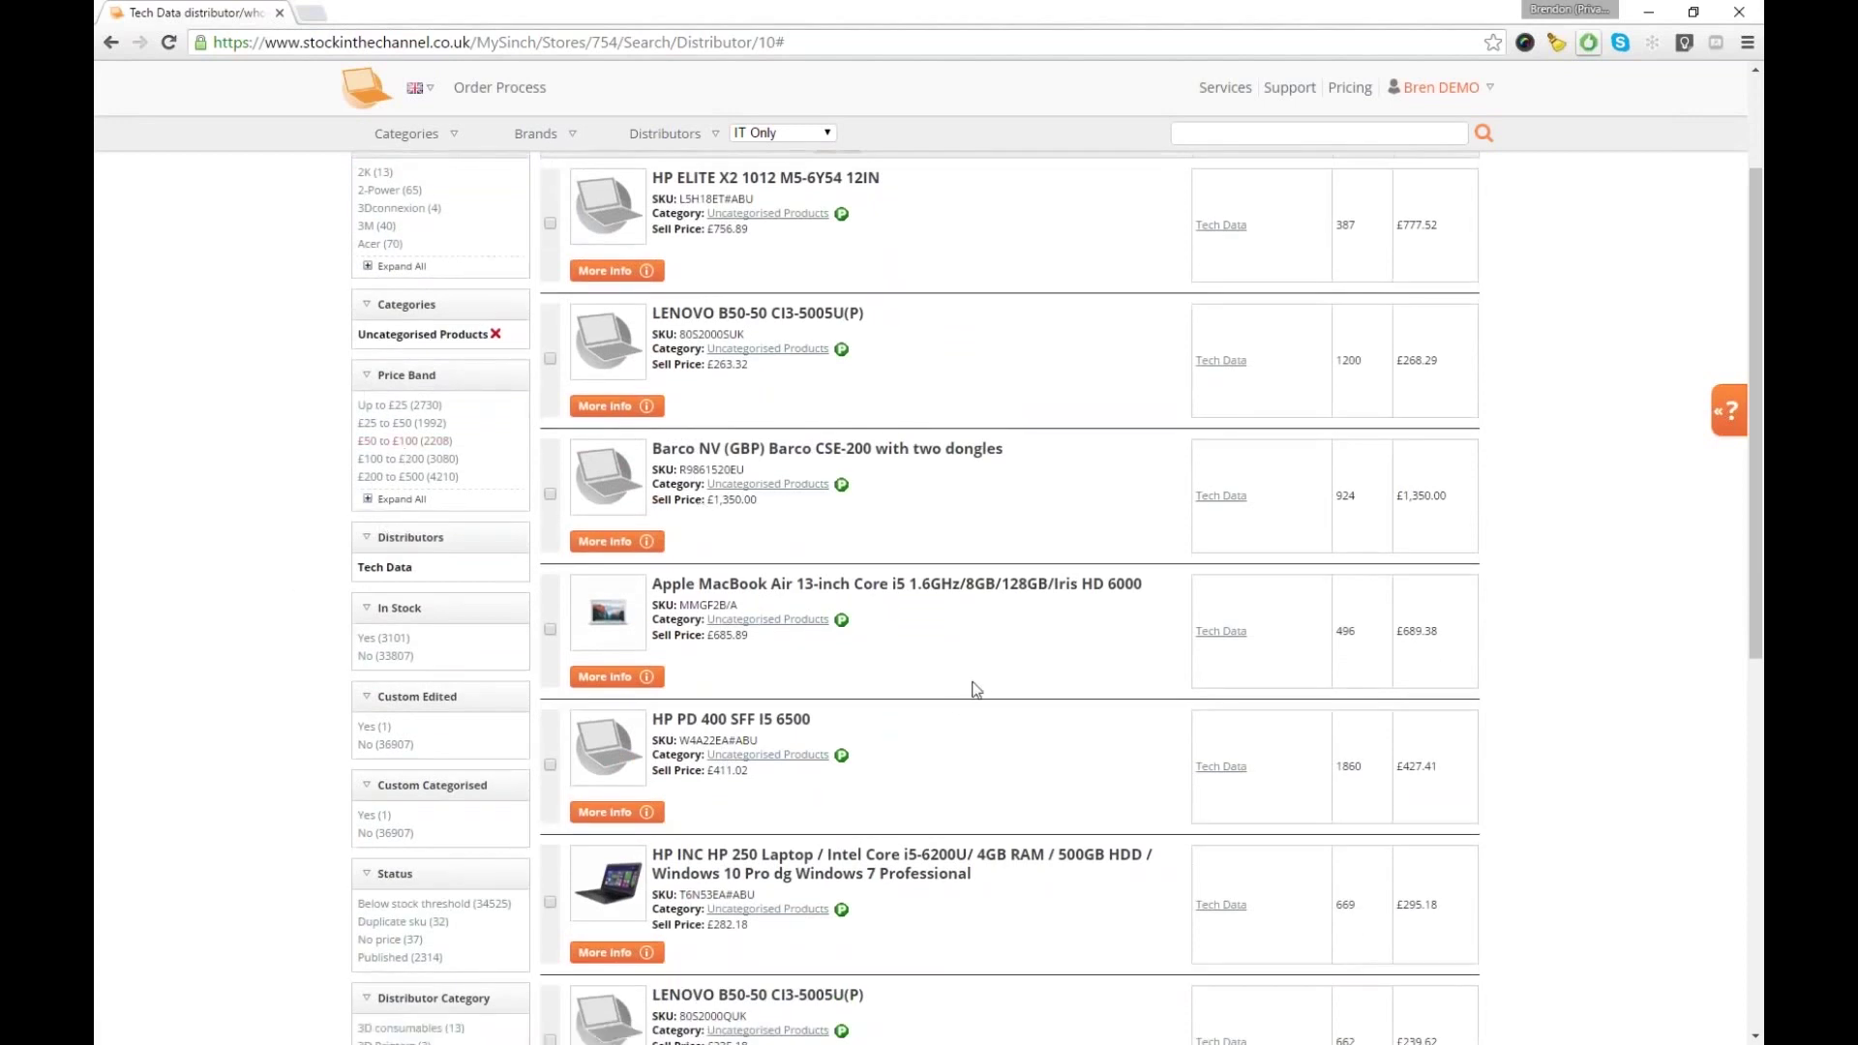
scroll(569, 657, "down", 4)
scroll(569, 659, "down", 1)
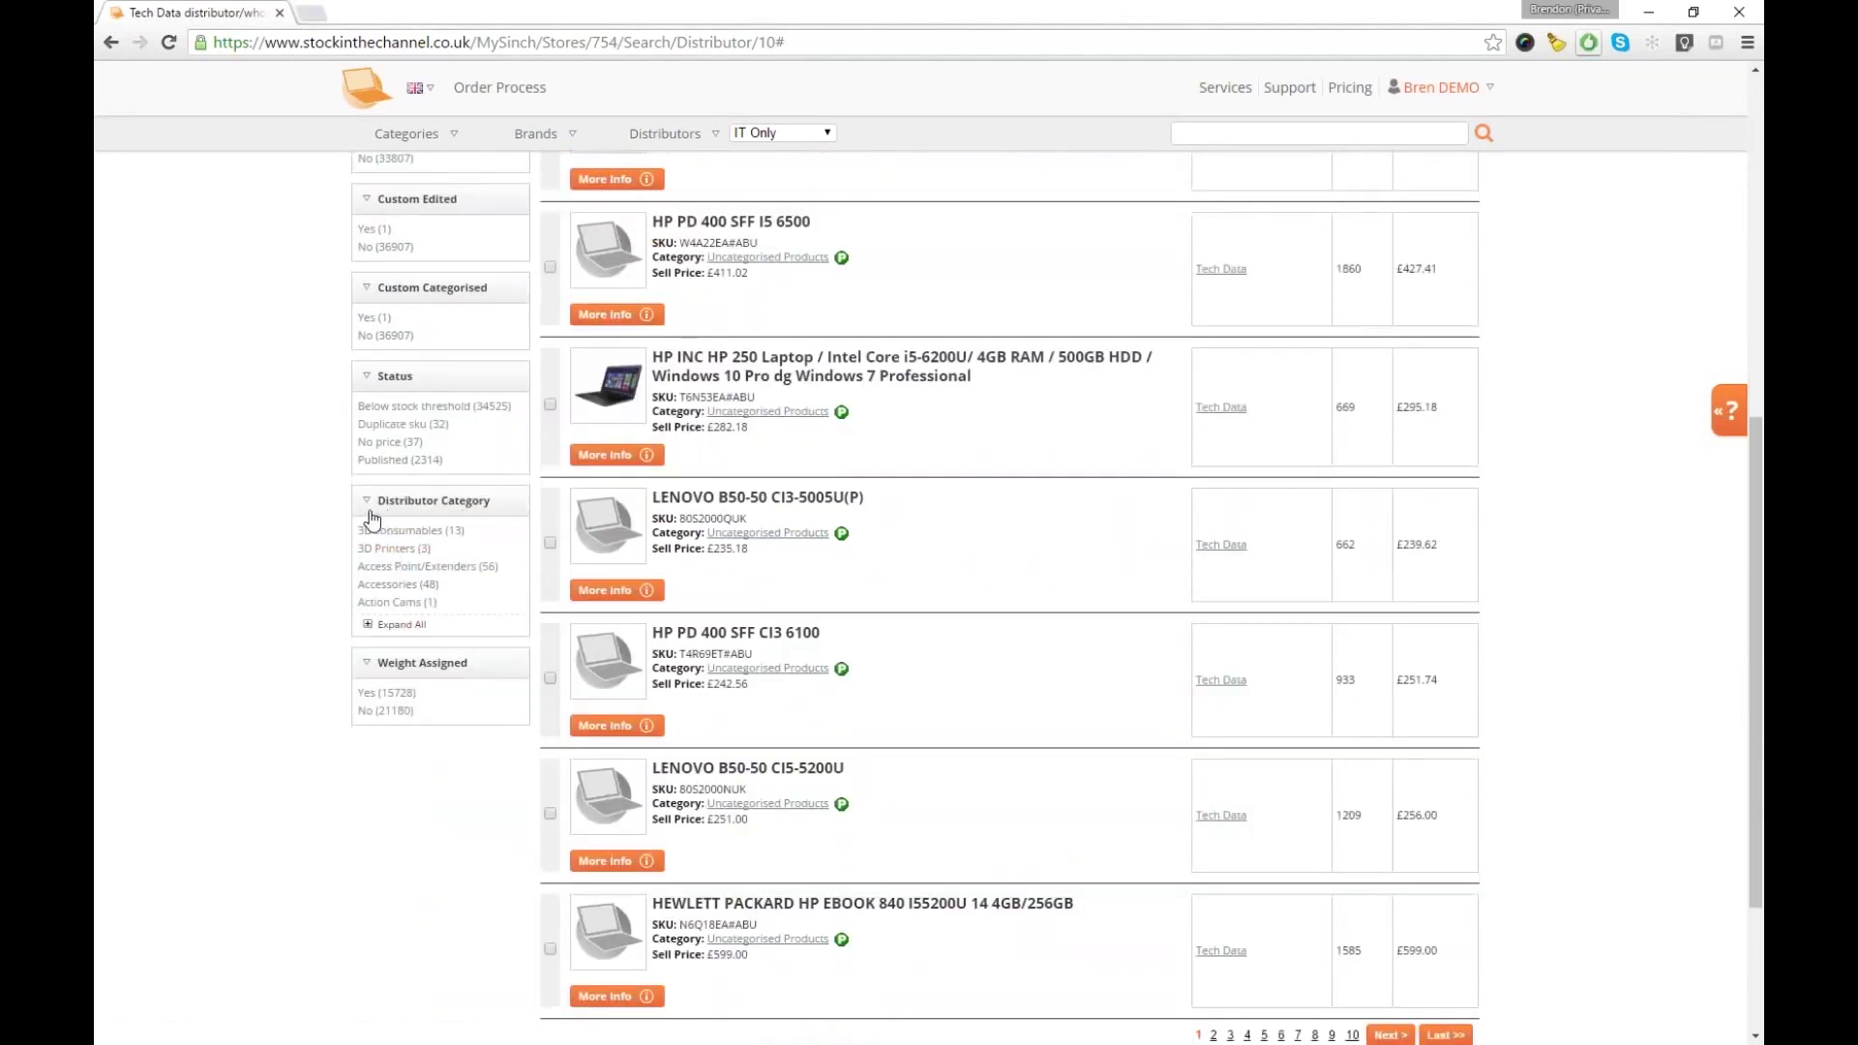
left_click(371, 625)
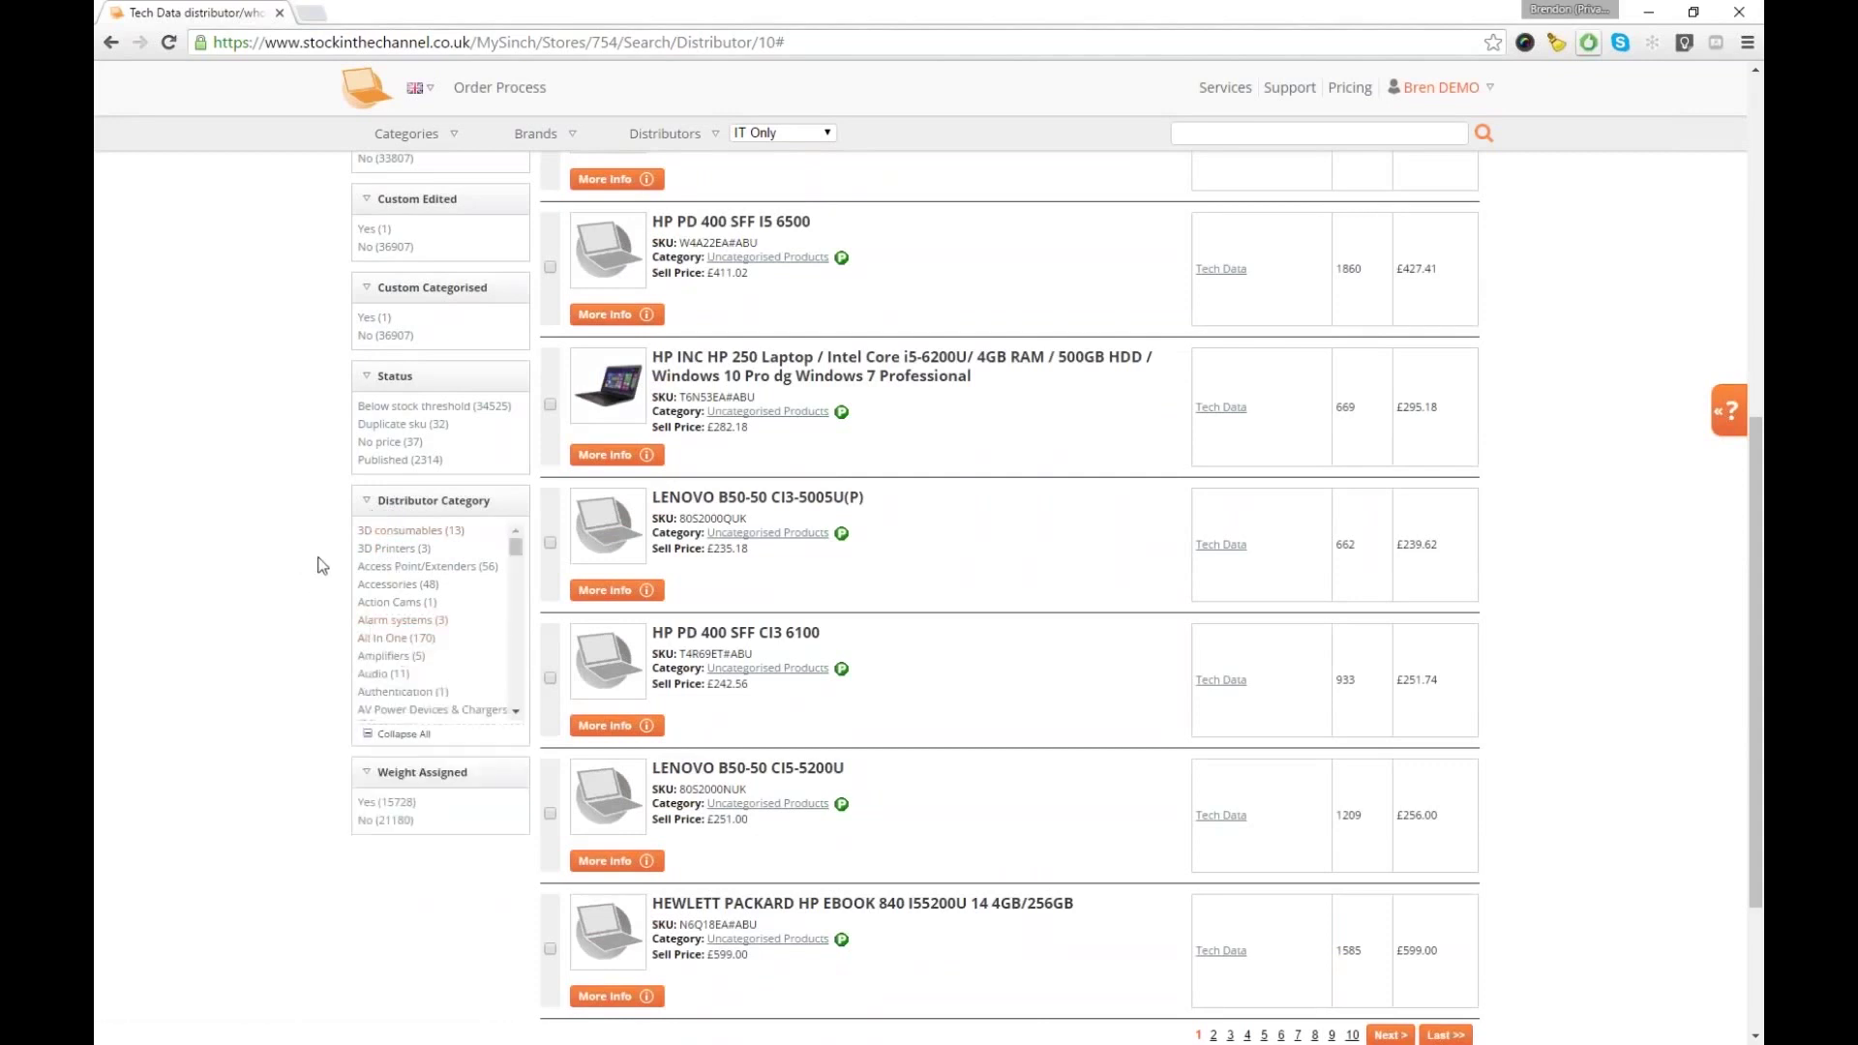
left_click(436, 546)
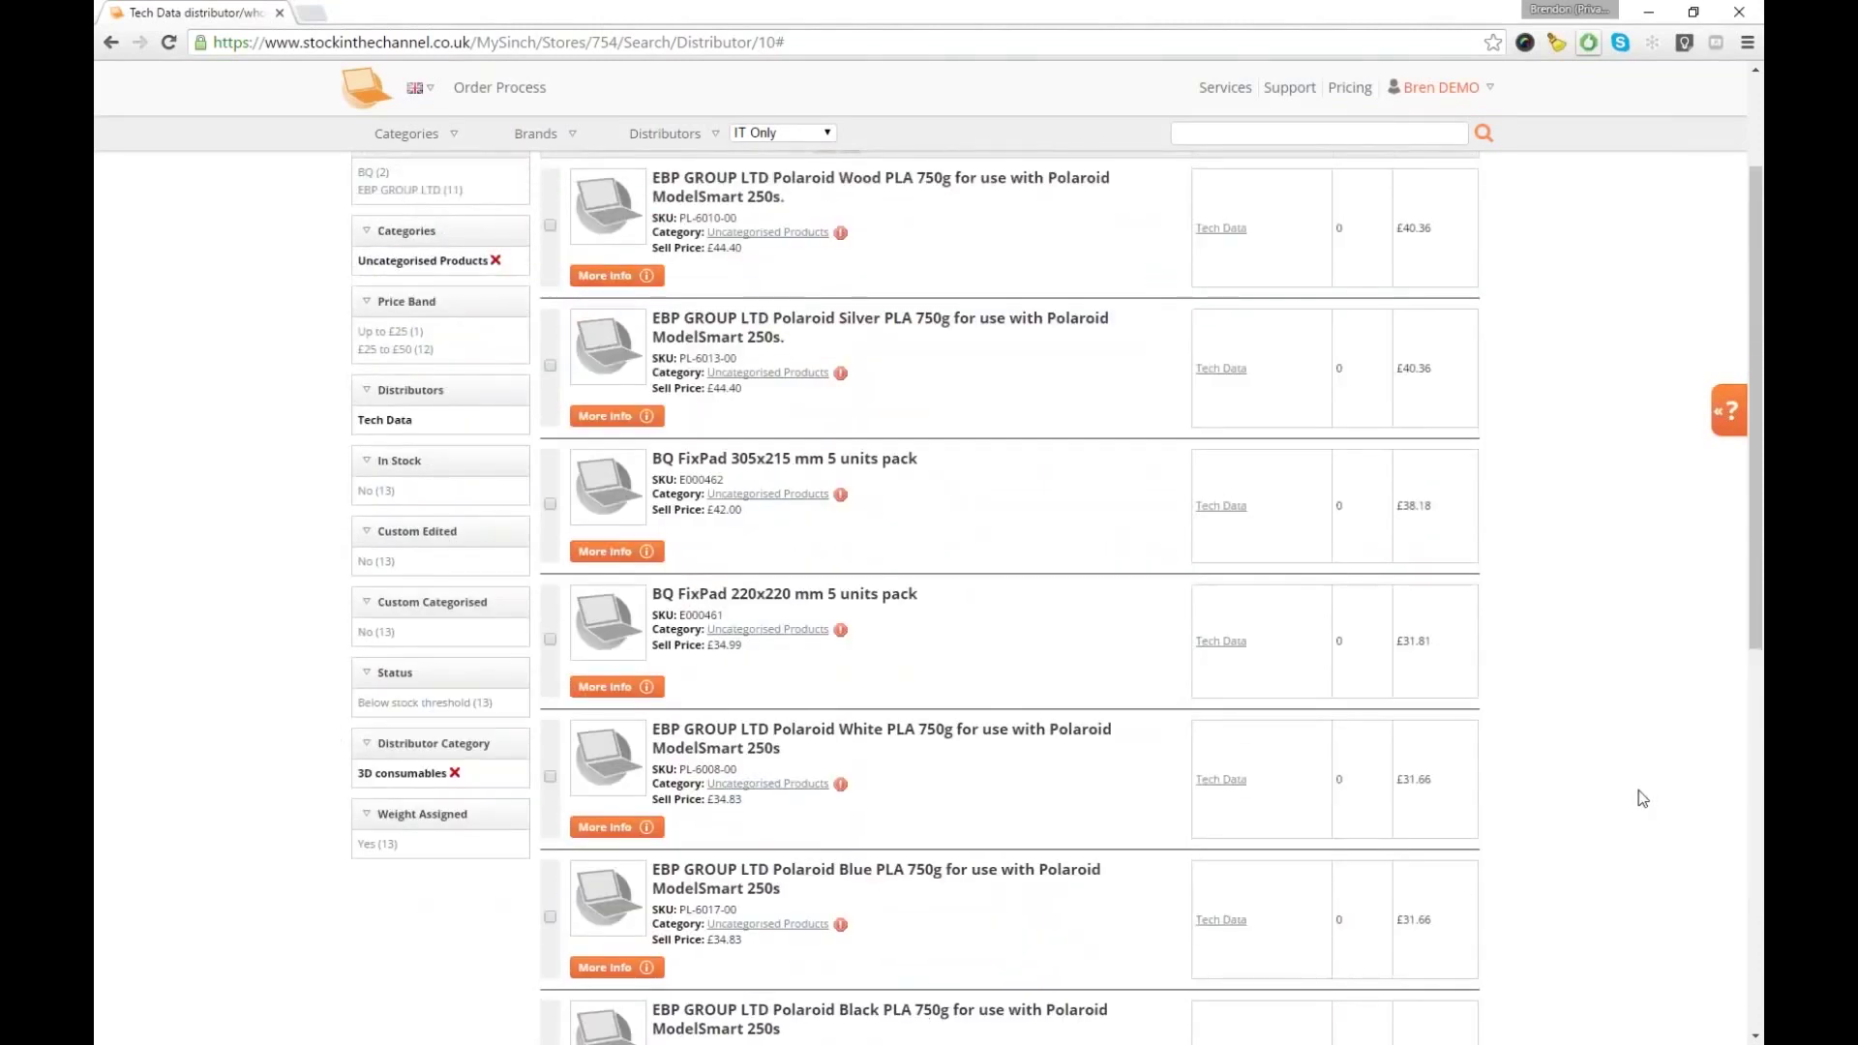
Select all the filtered 3D consumables except four products, including BQ FixPad 305x215 mm, and open the selection for bulk editing
scroll(1635, 789, "up", 2)
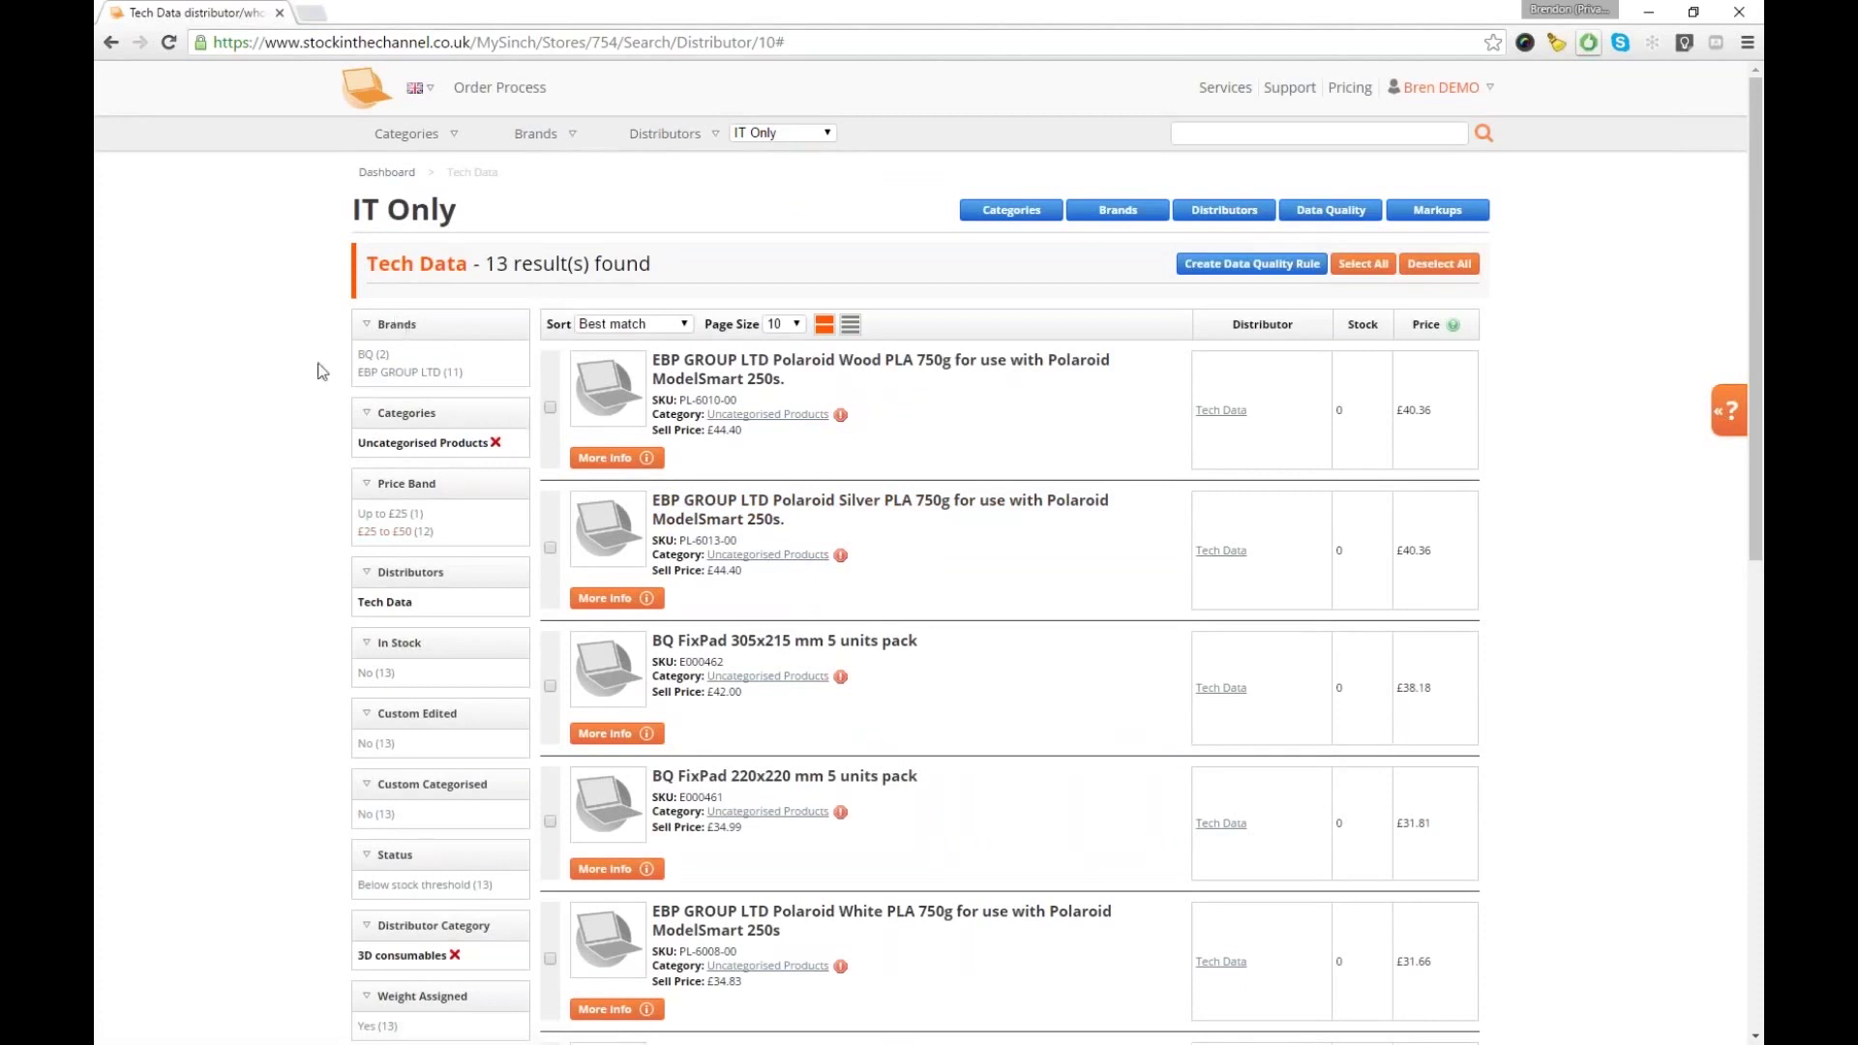
scroll(298, 864, "down", 1)
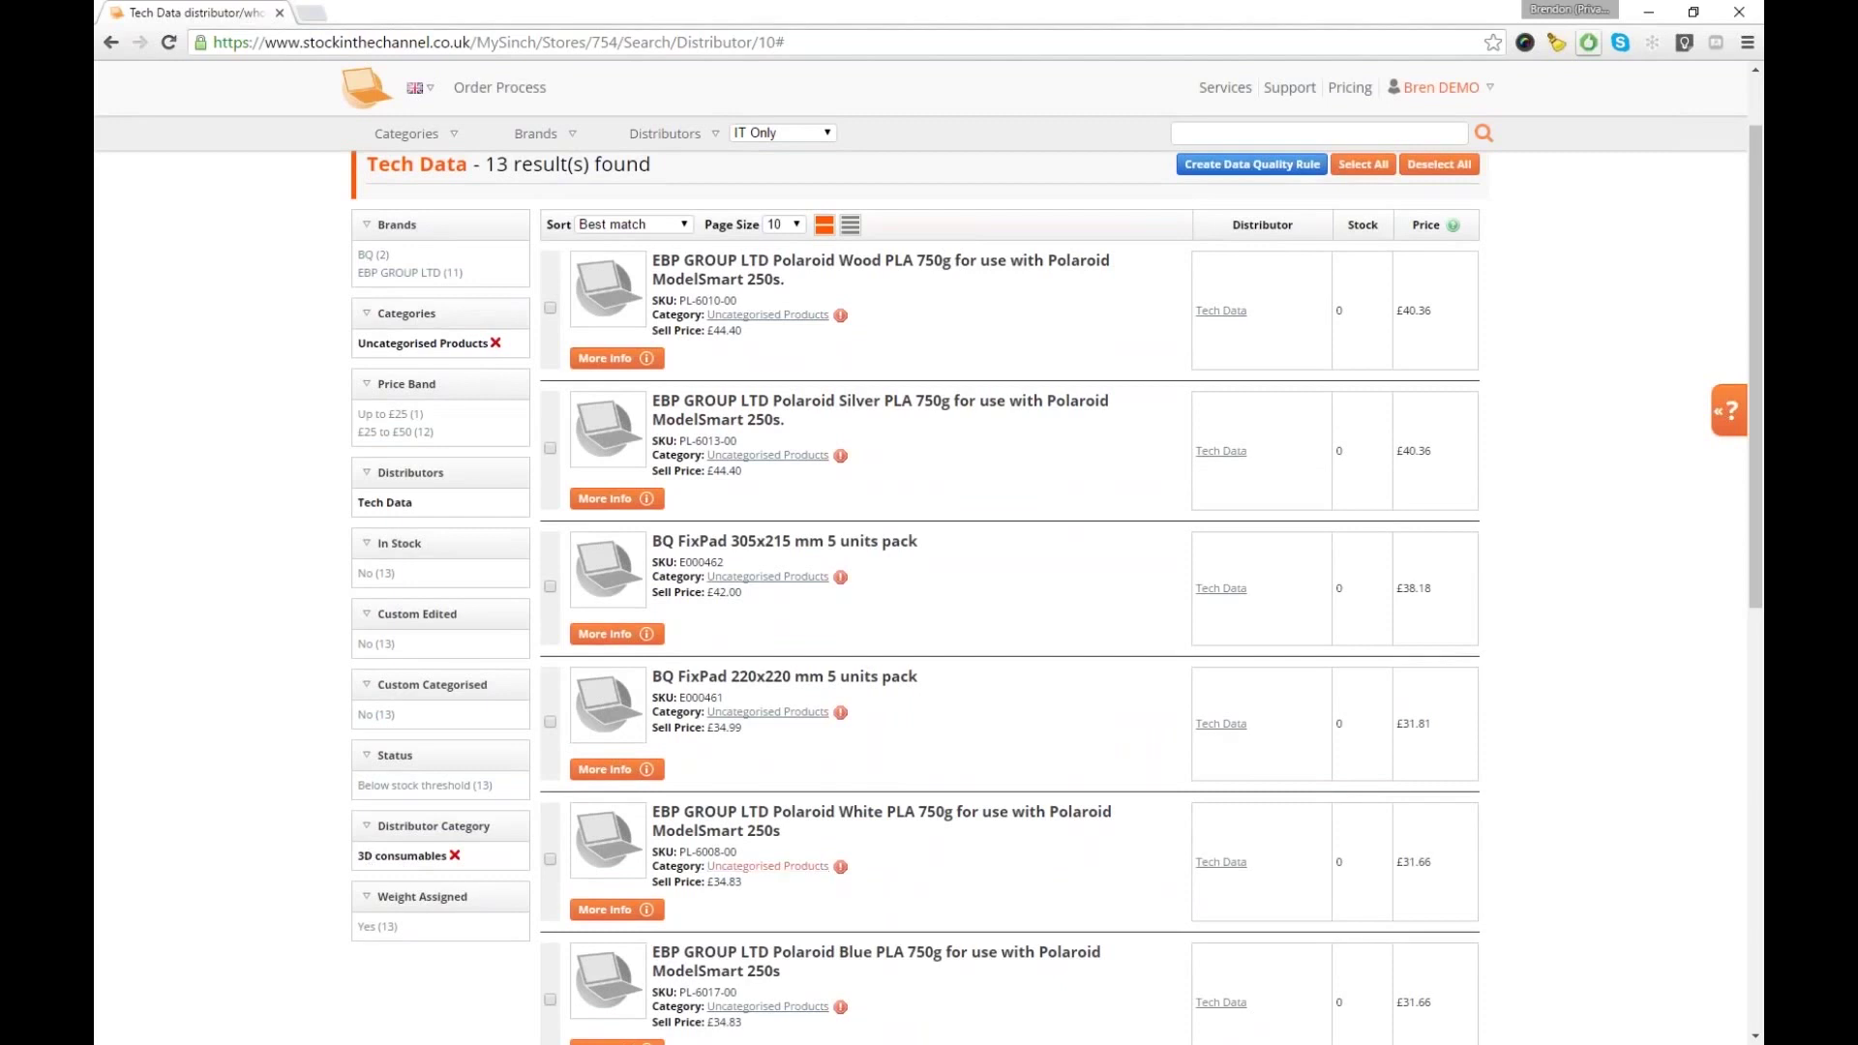
scroll(1441, 554, "down", 10)
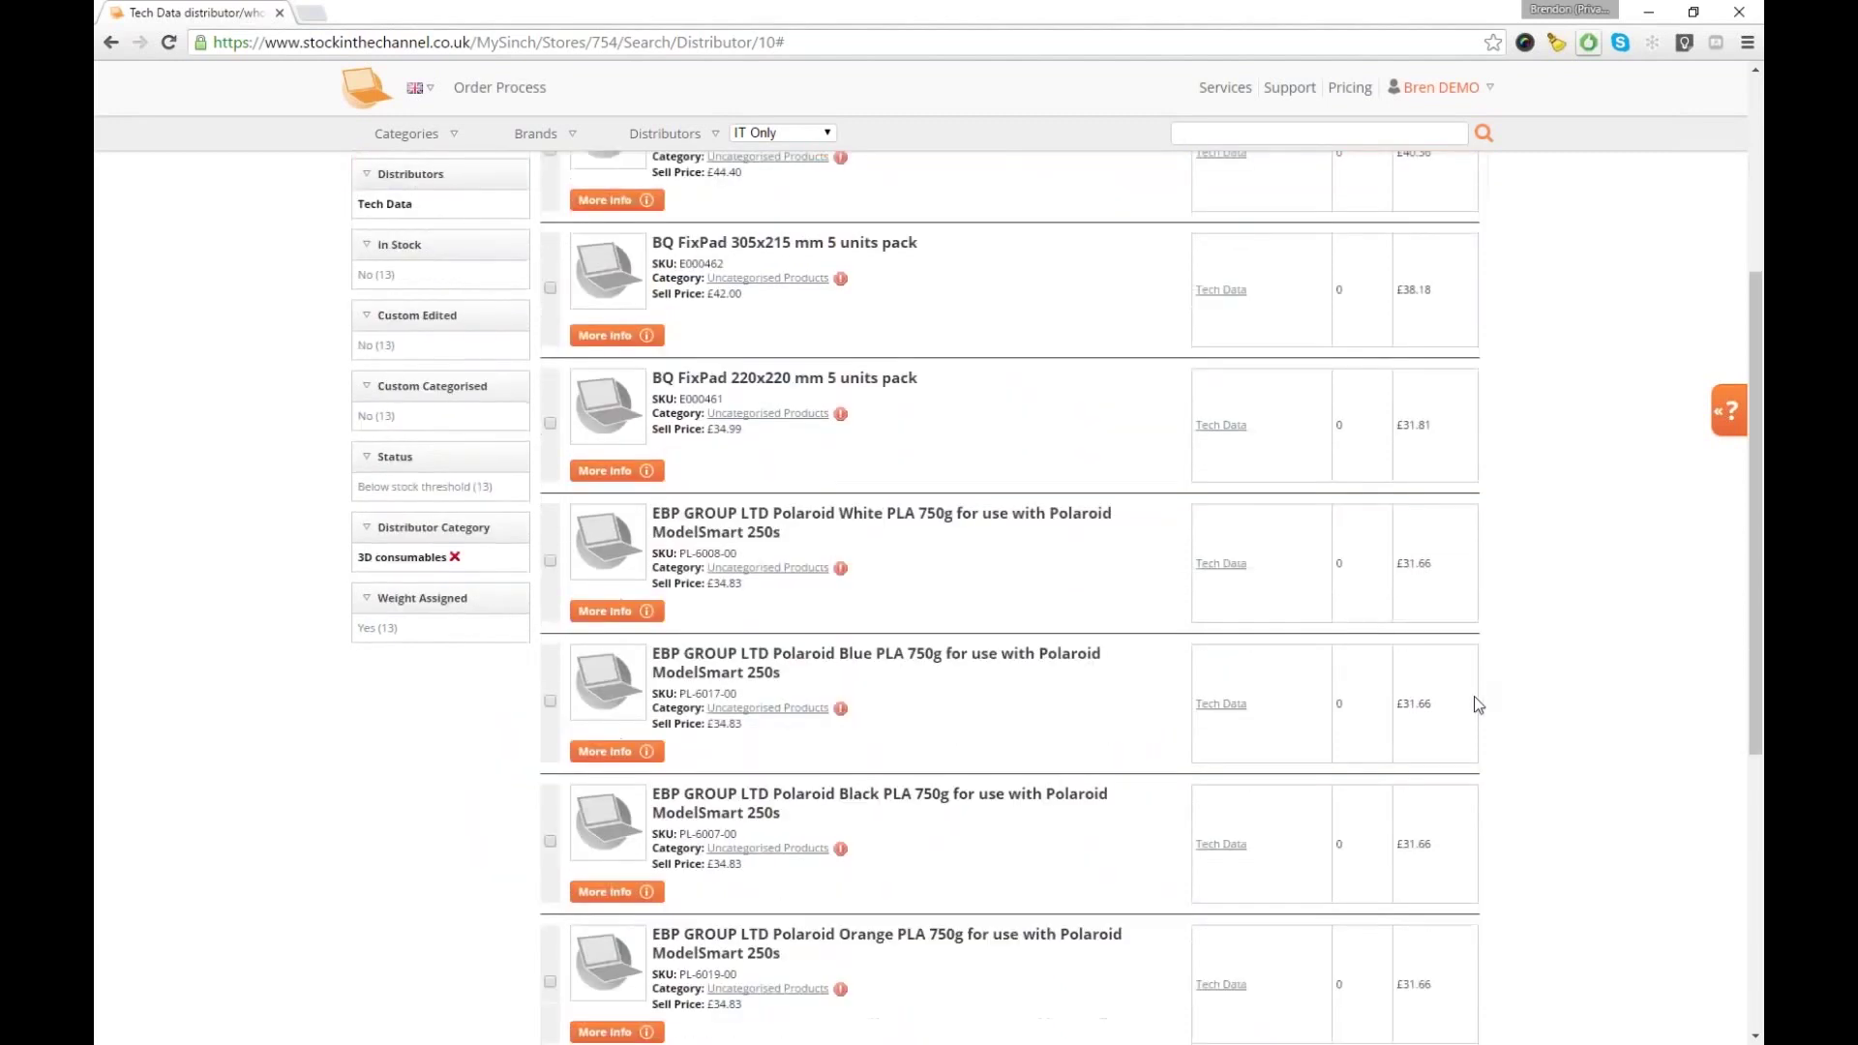
scroll(1442, 594, "up", 8)
scroll(1007, 494, "up", 3)
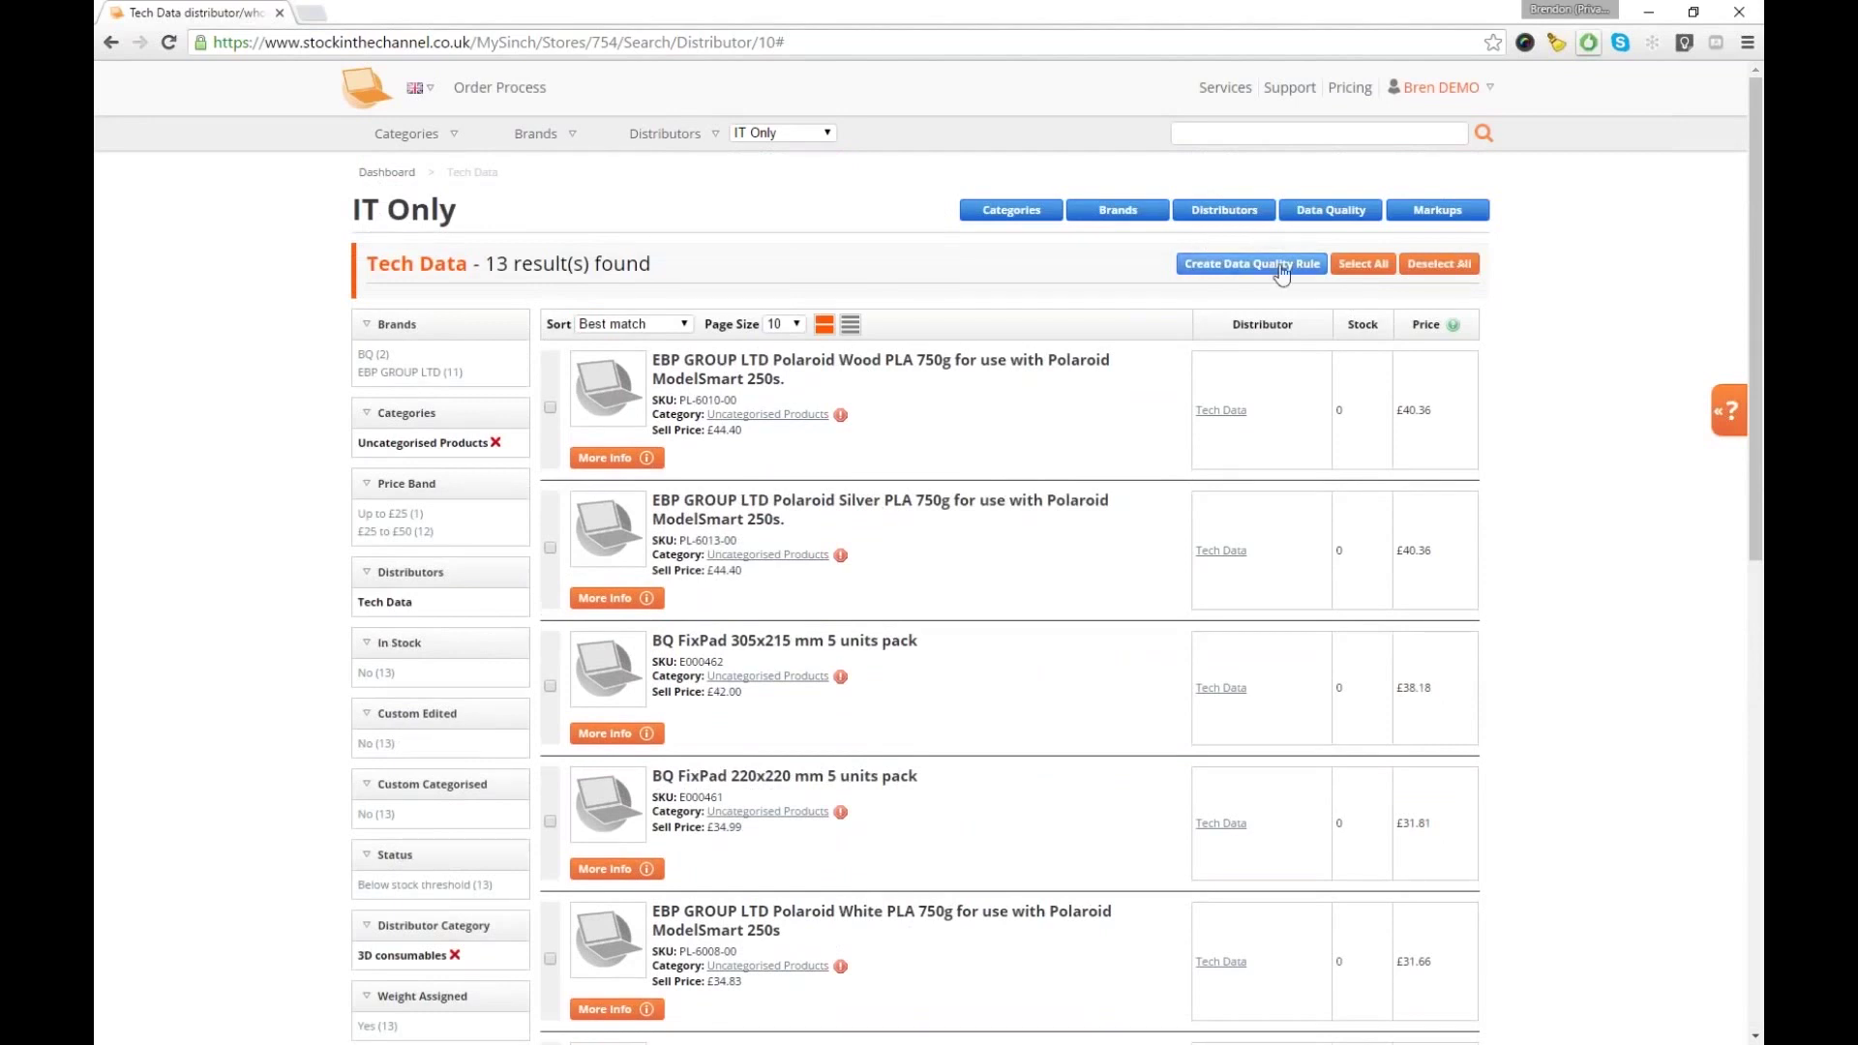
left_click(1366, 269)
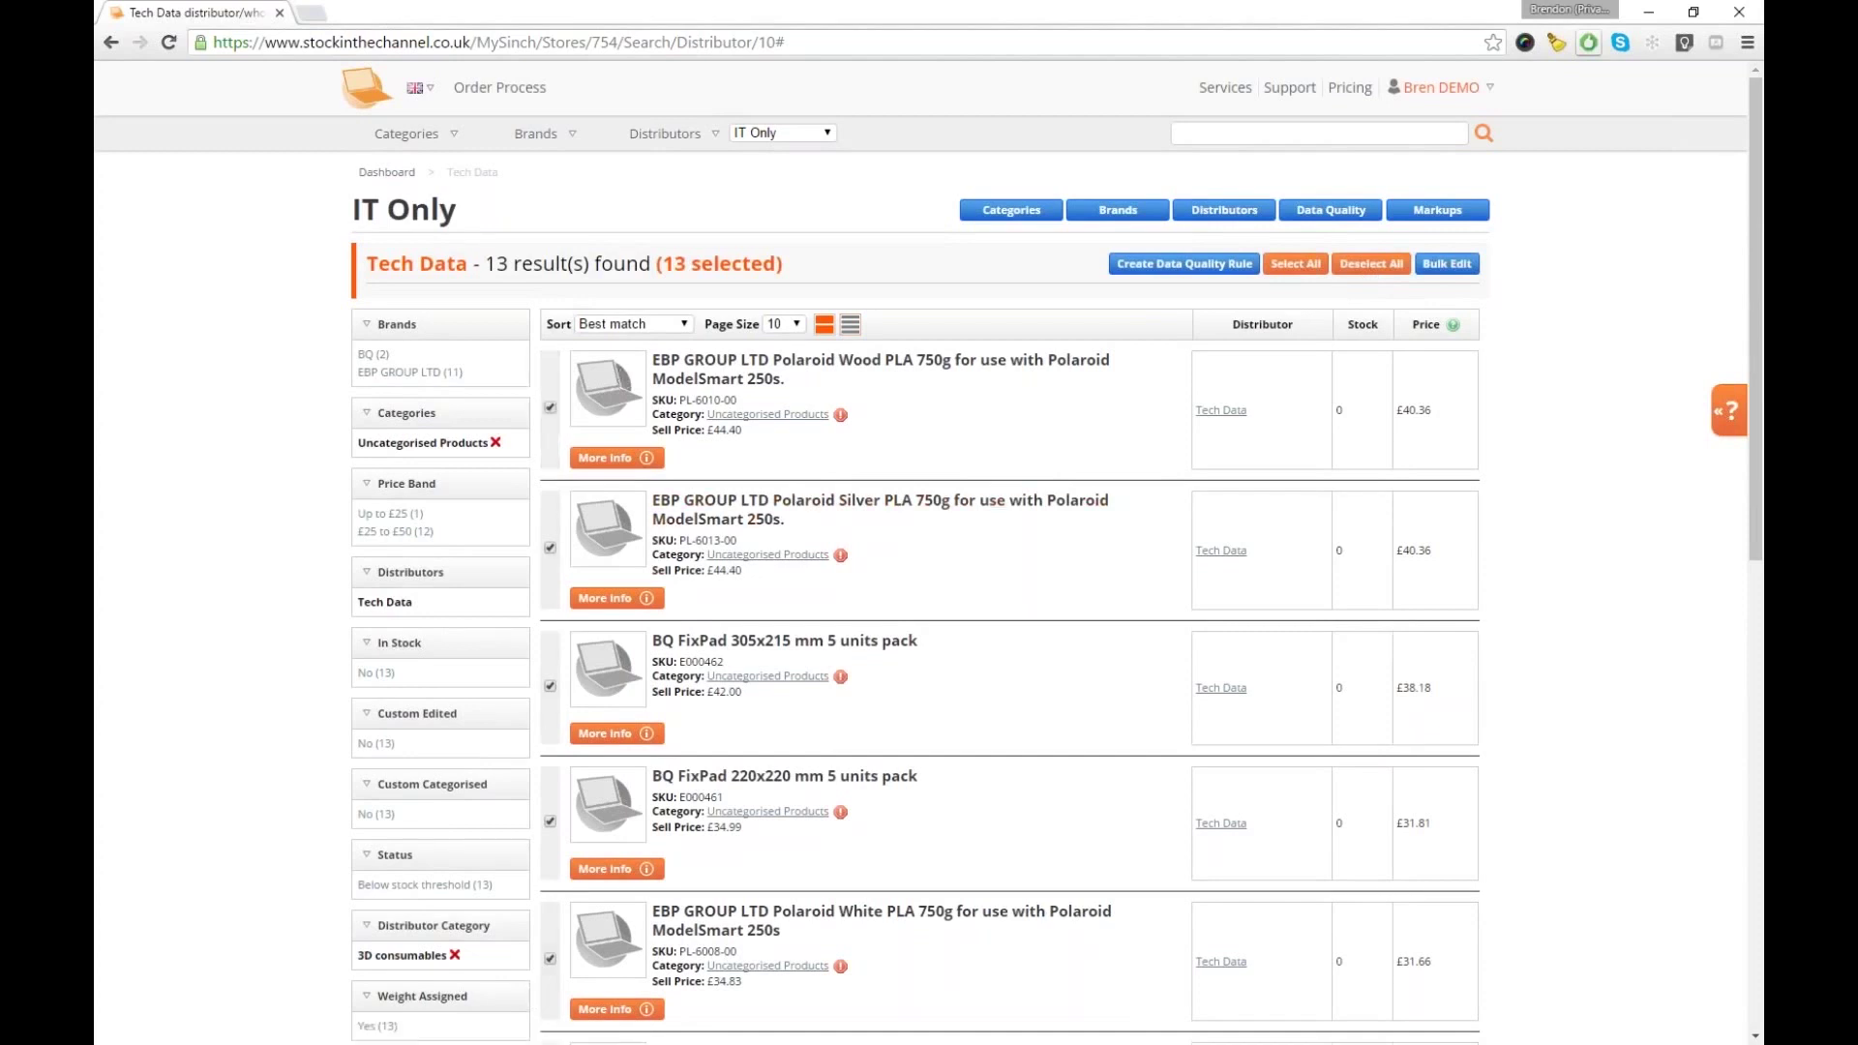
left_click(549, 686)
left_click(1446, 265)
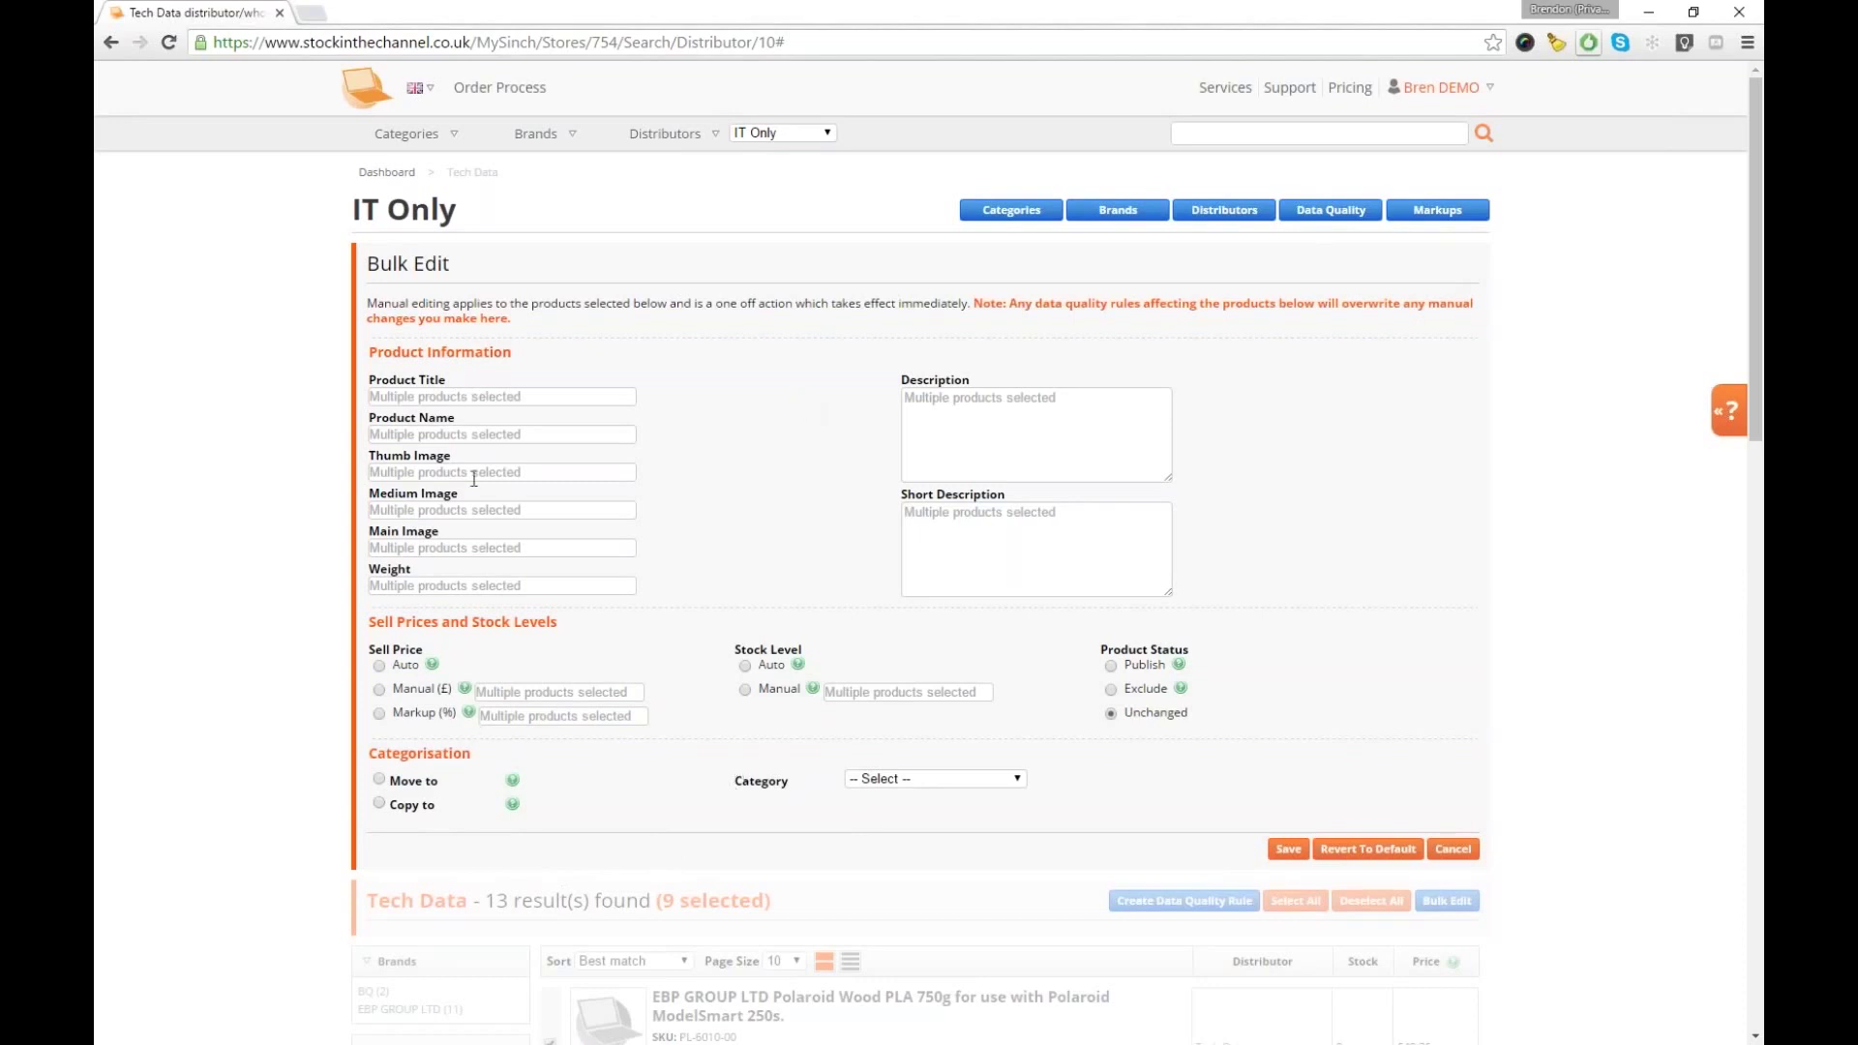
Set the selected products' sell price to an 8% markup and their stock level to a manual value of 25
left_click(482, 549)
left_click(379, 714)
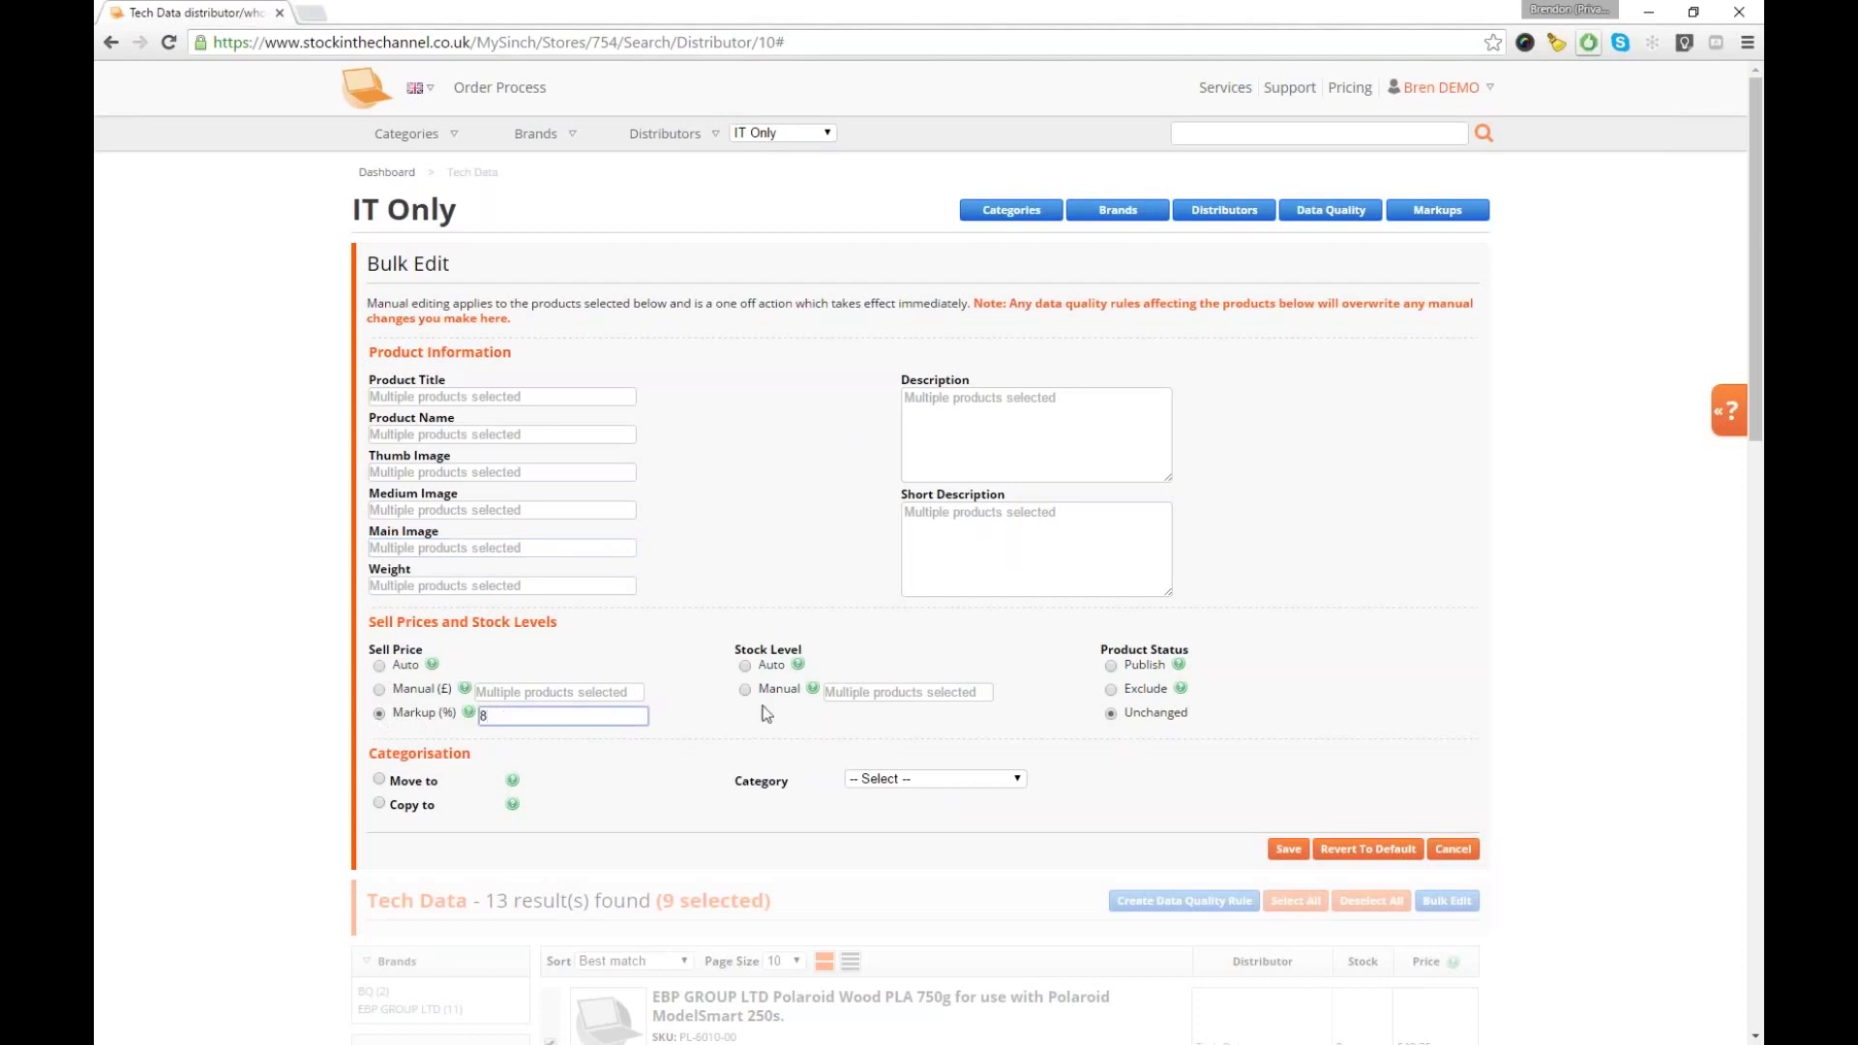
type("8")
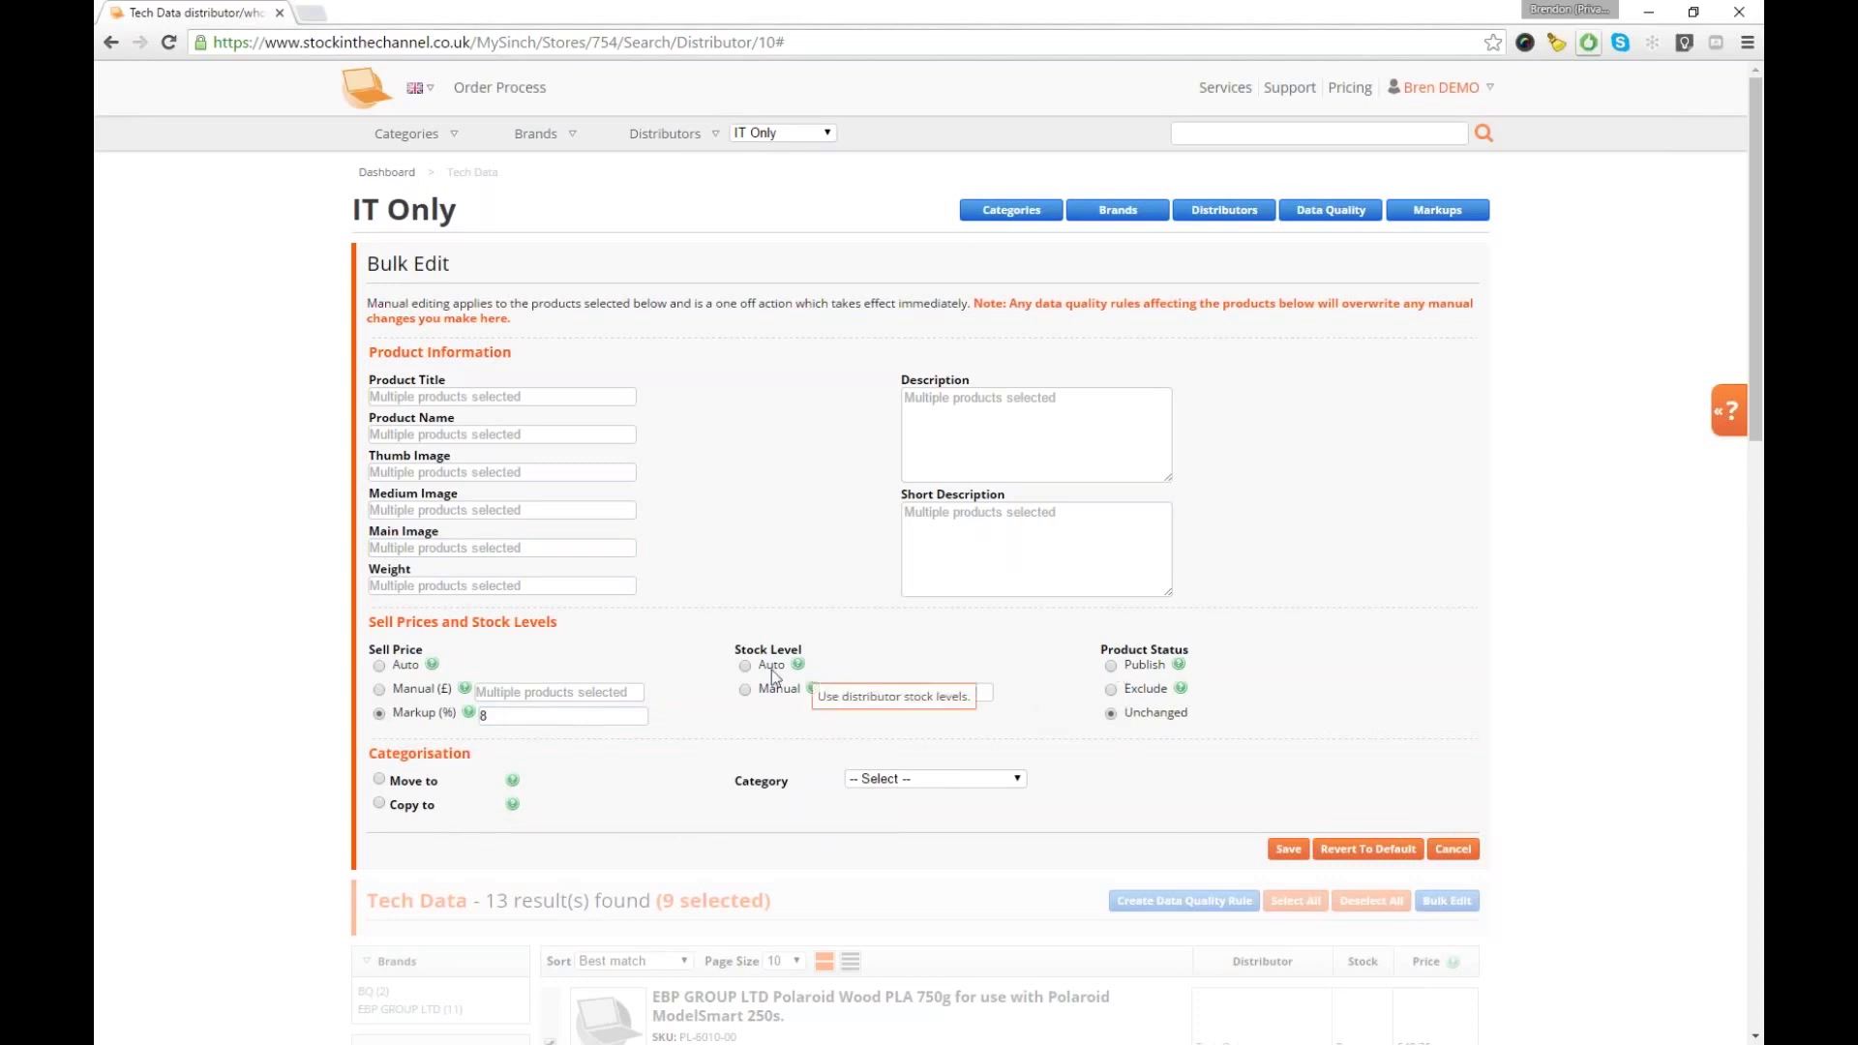
left_click(745, 690)
left_click(901, 692)
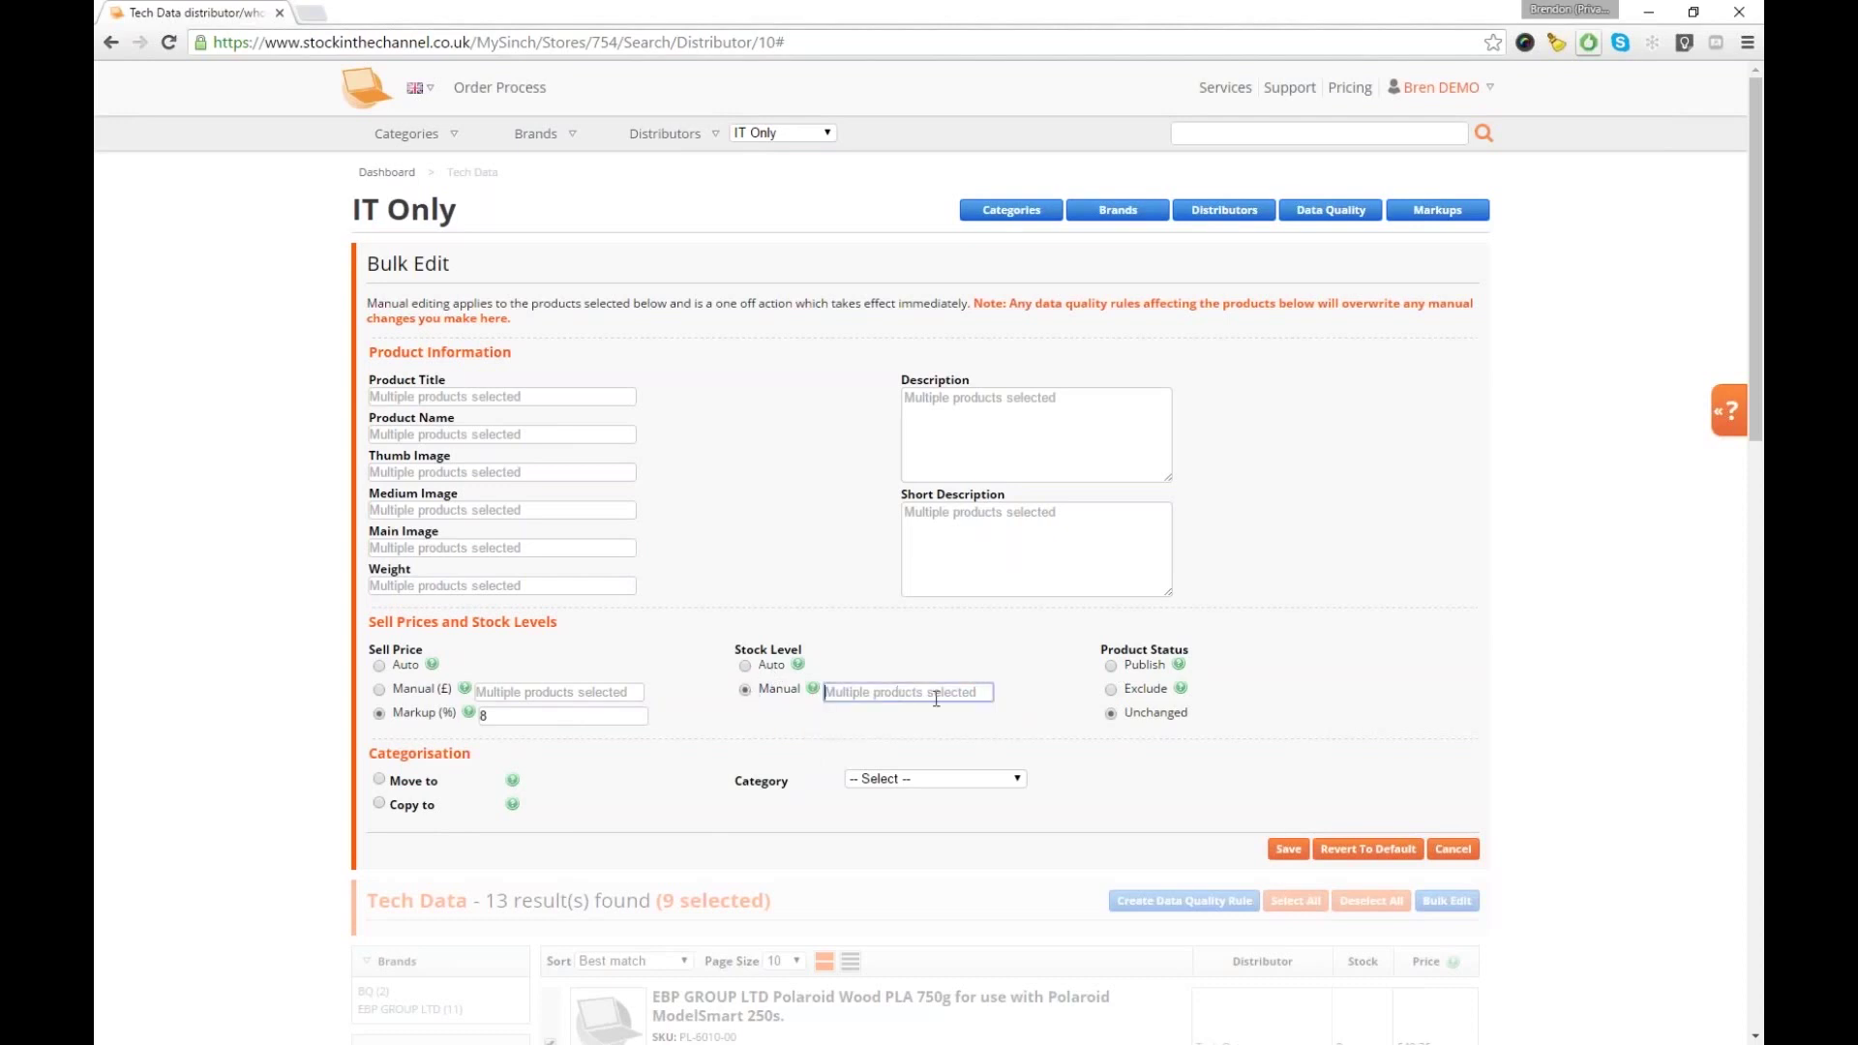
type("25")
left_click(1485, 700)
mouse_move(812, 689)
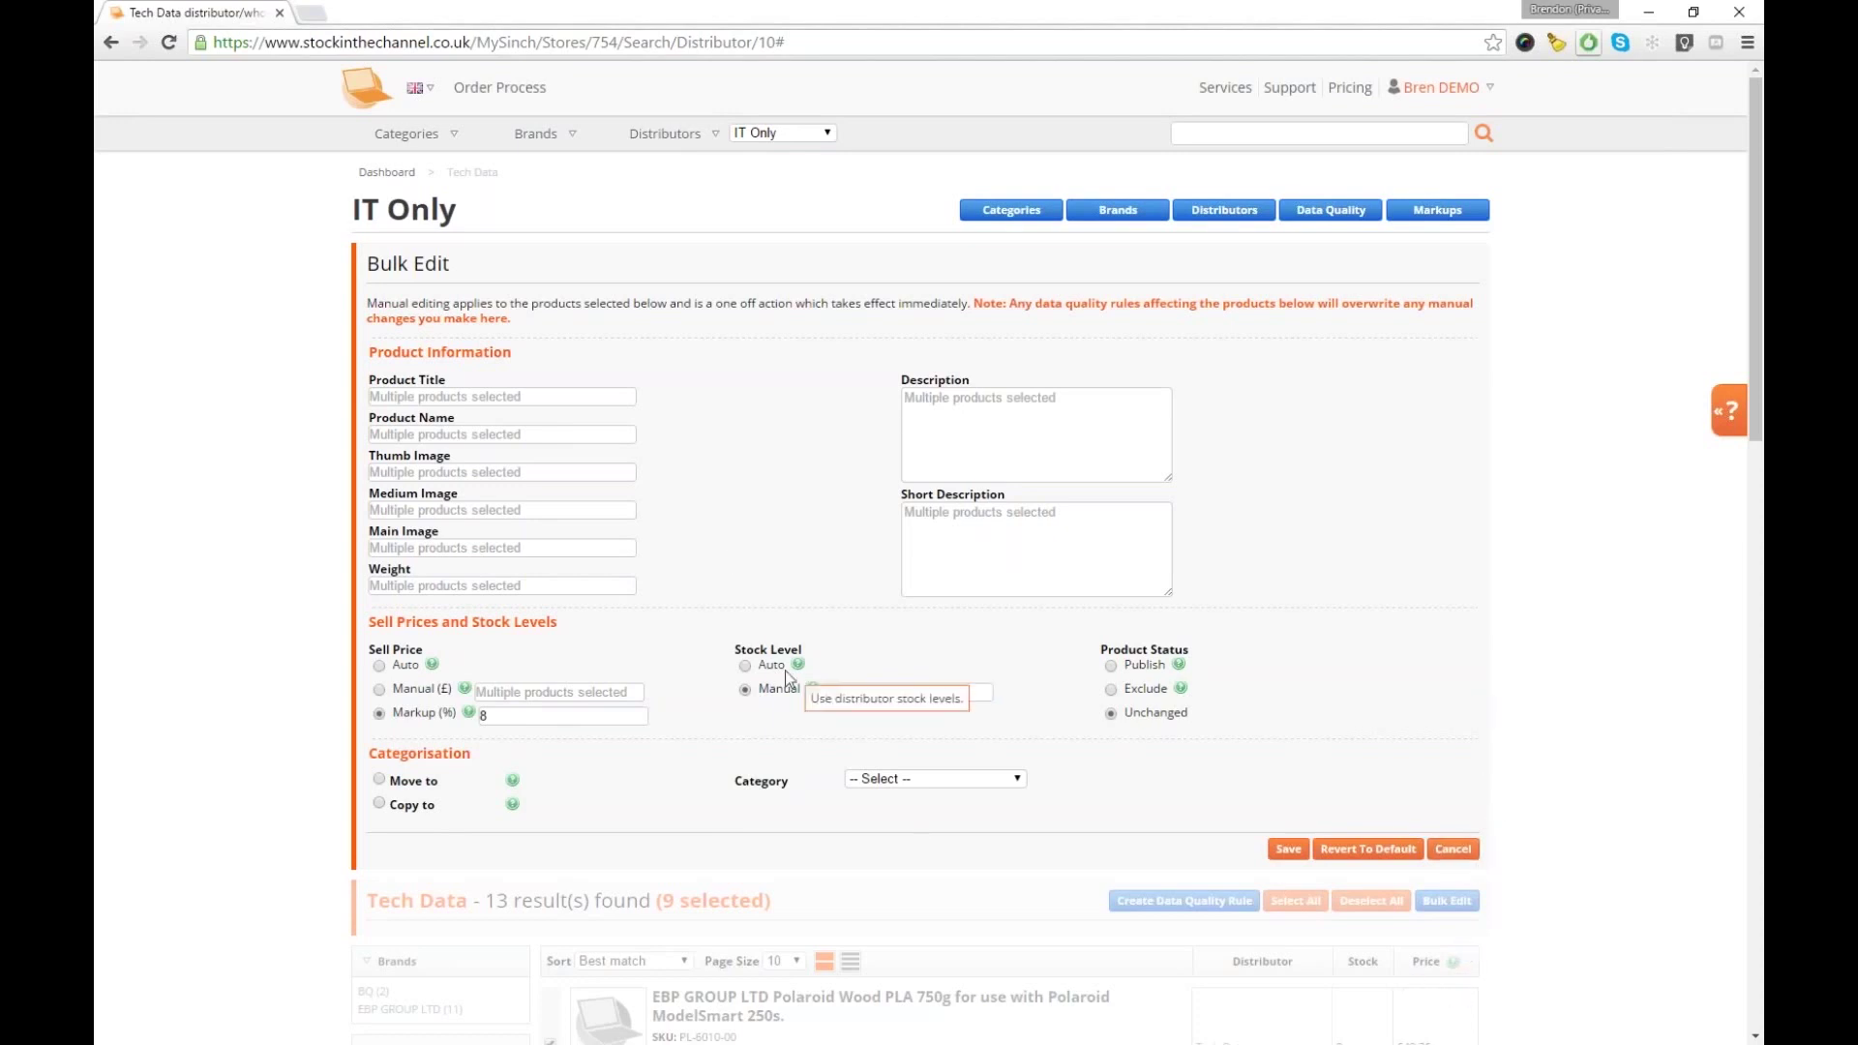
Move the selected products to printers & supplies > printing supplies > ink cartridges and save the bulk edit
left_click(380, 780)
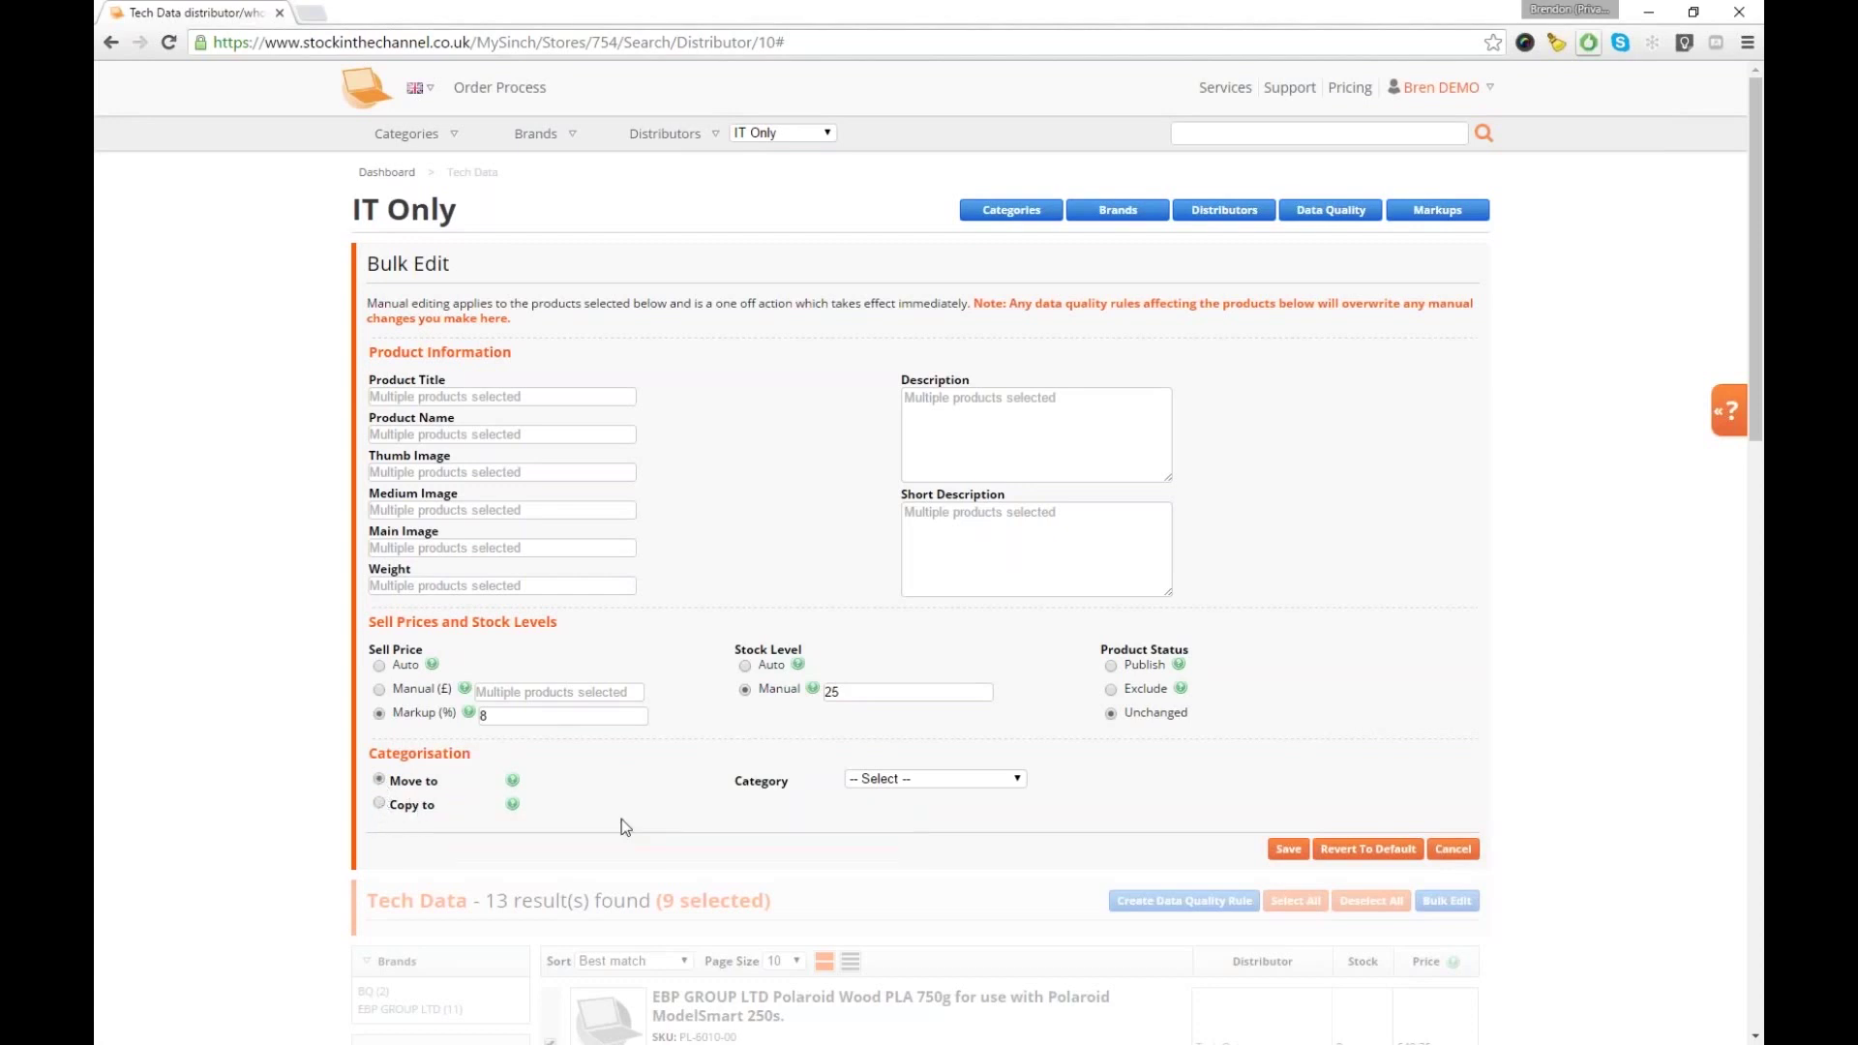
left_click(926, 782)
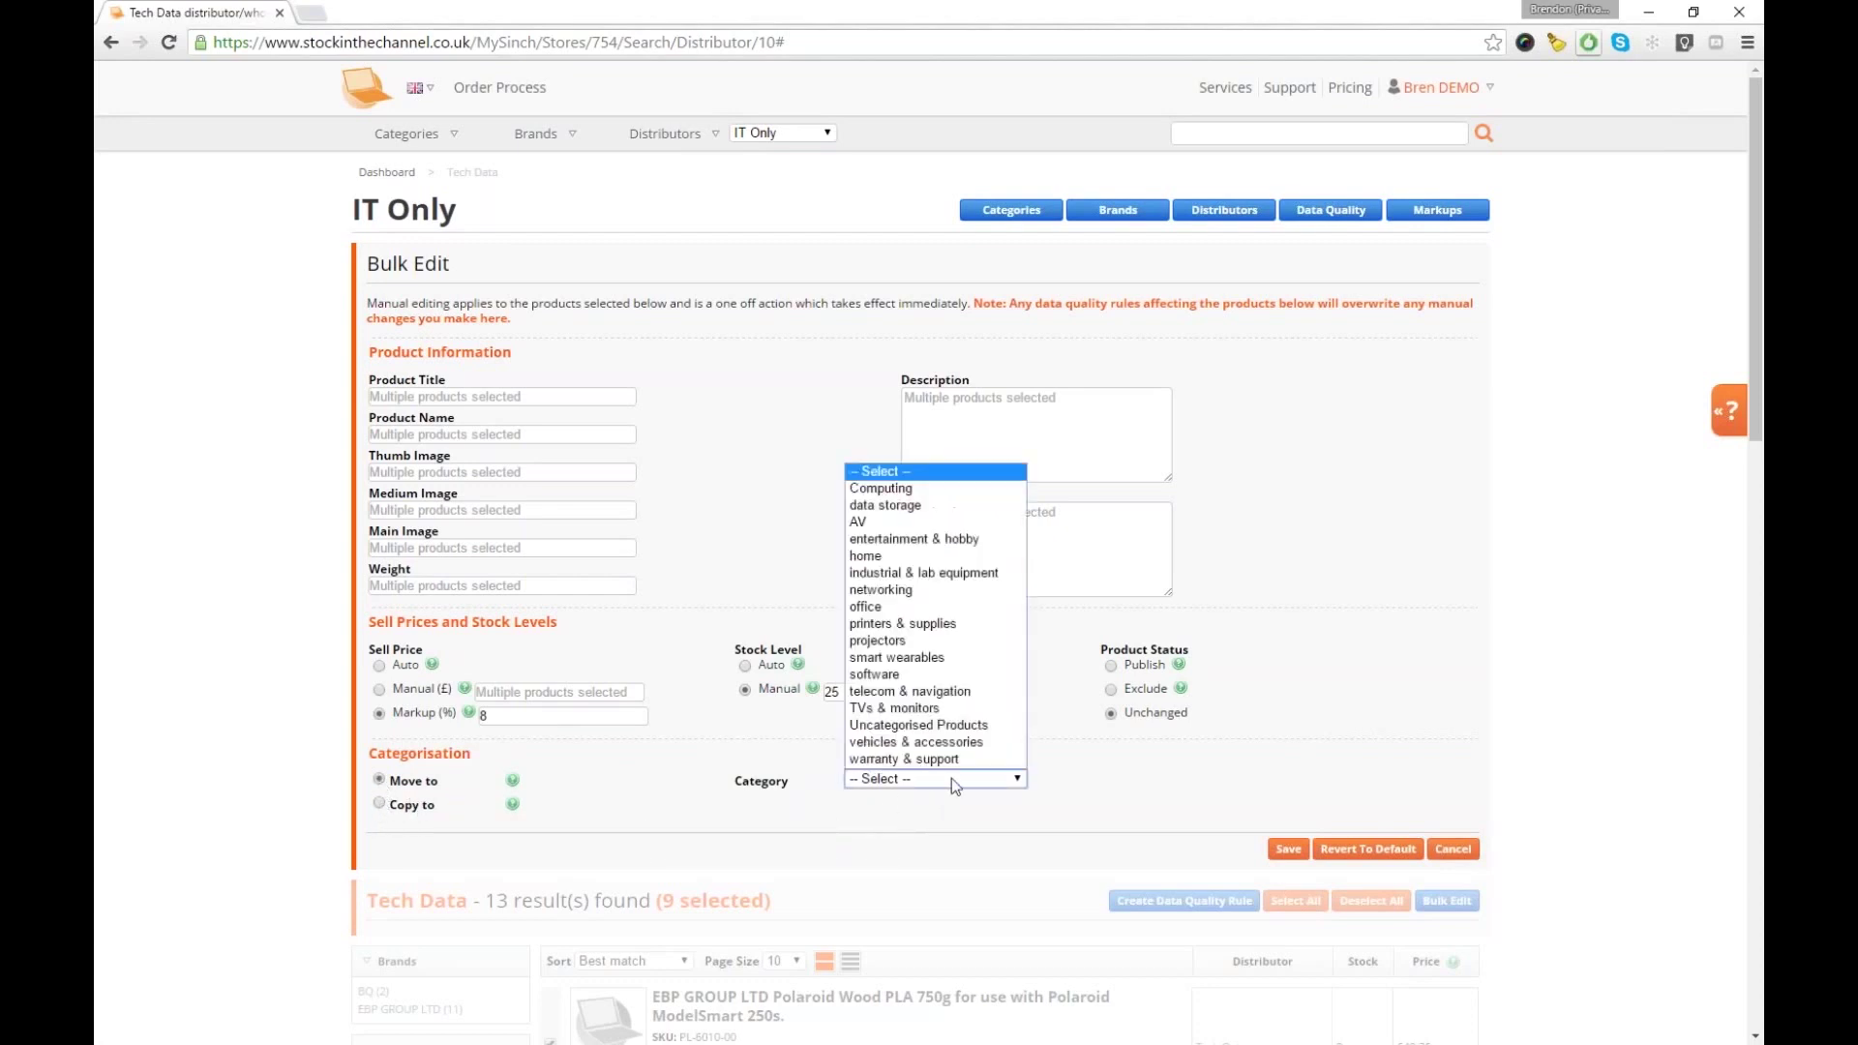
left_click(947, 624)
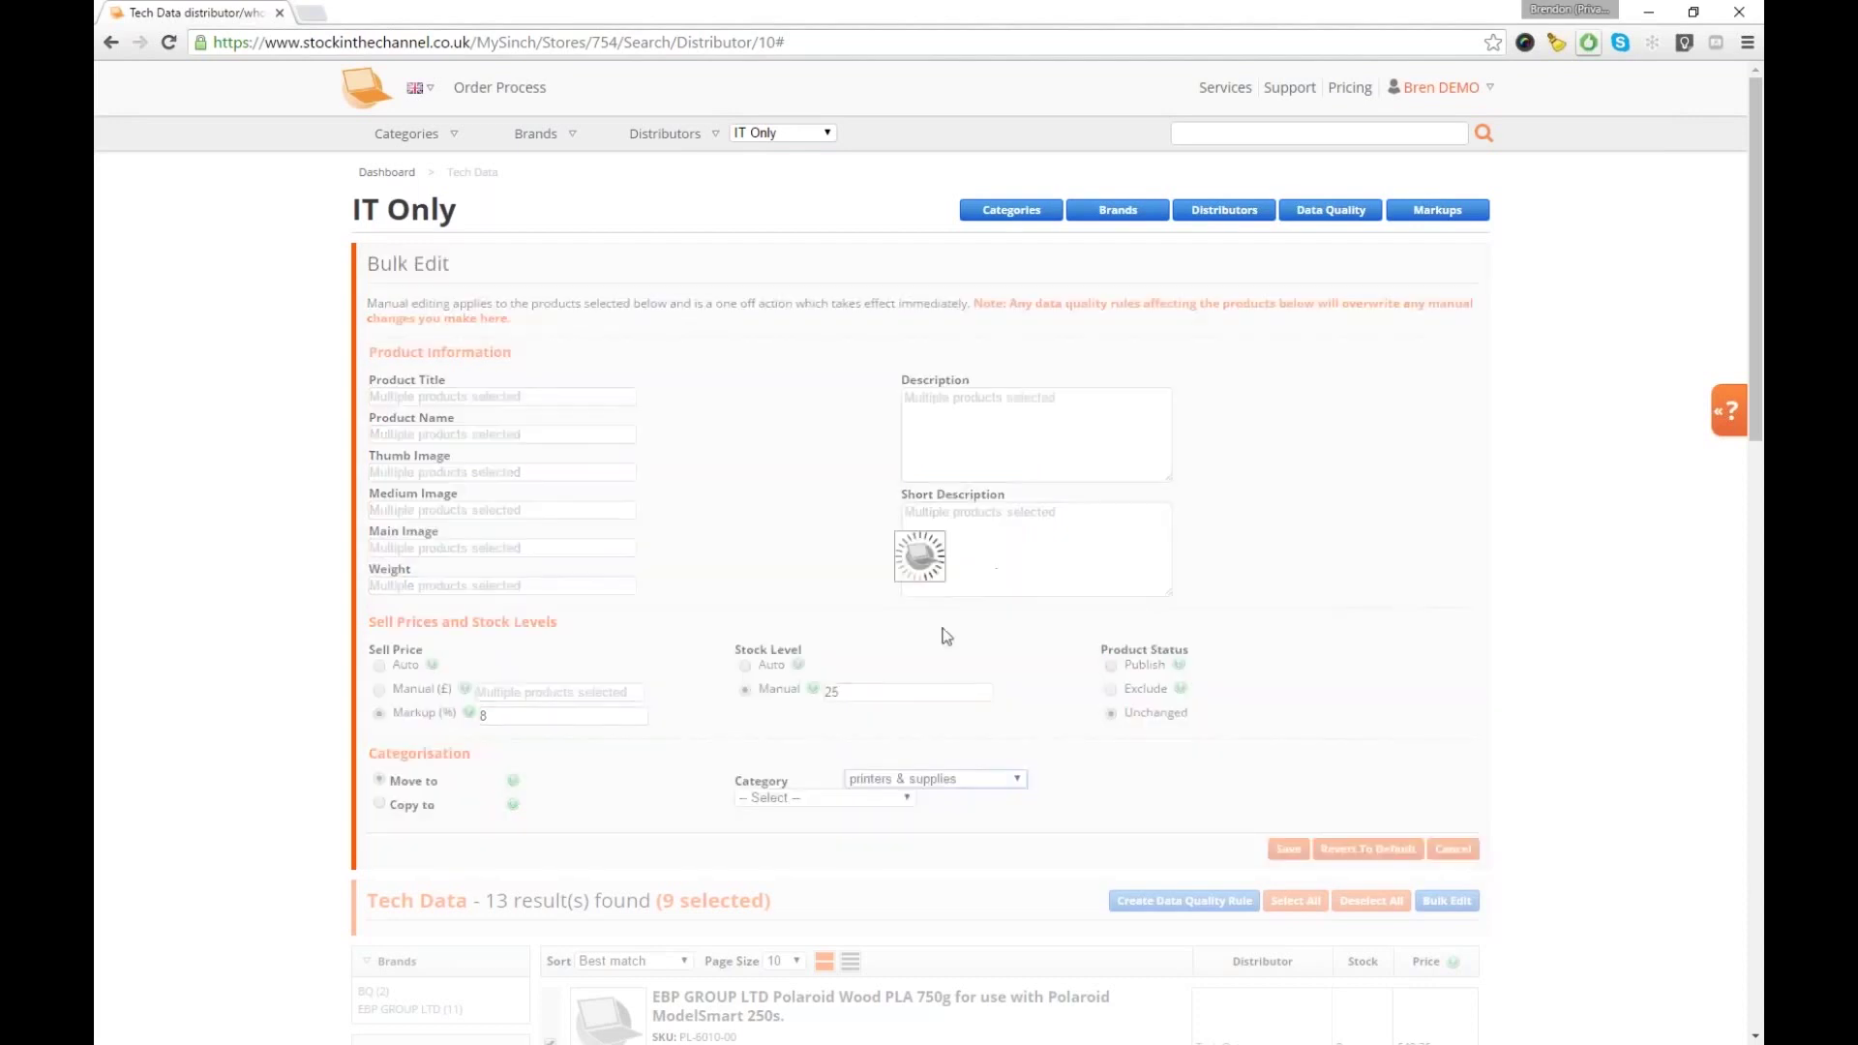
left_click(874, 799)
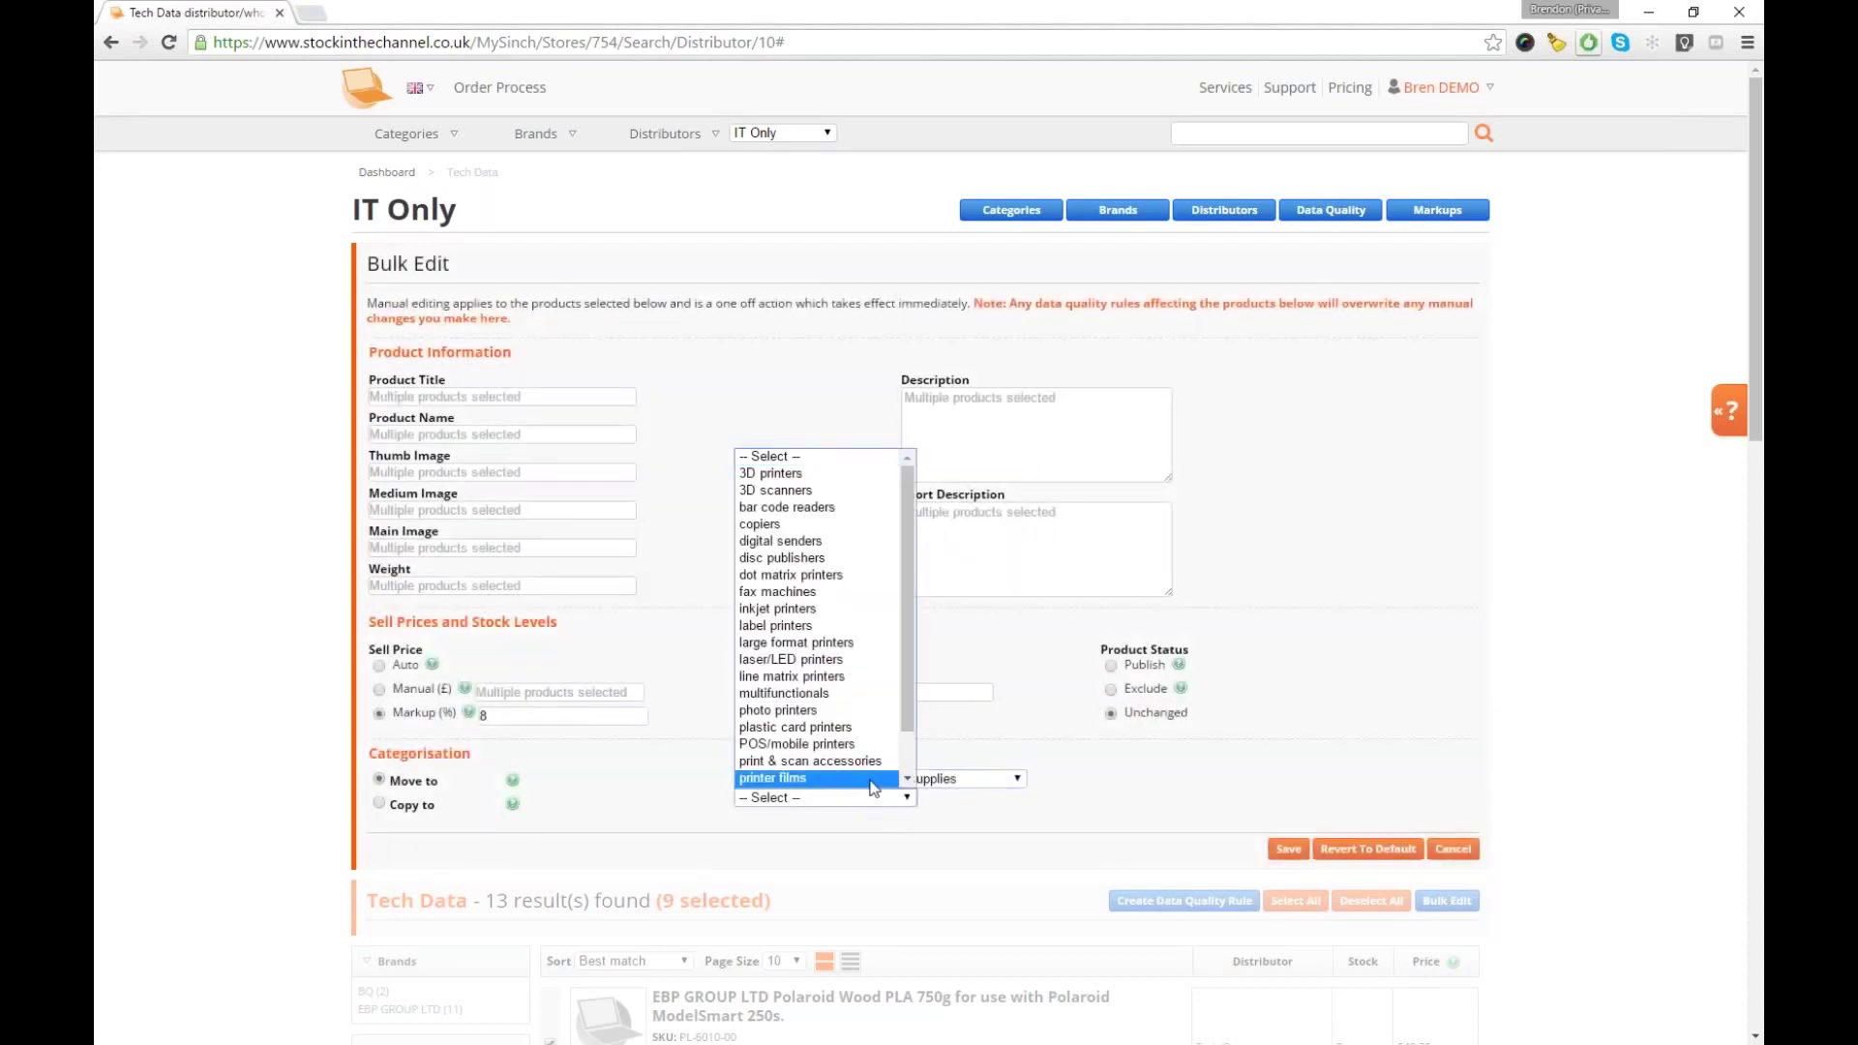
scroll(856, 759, "down", 1)
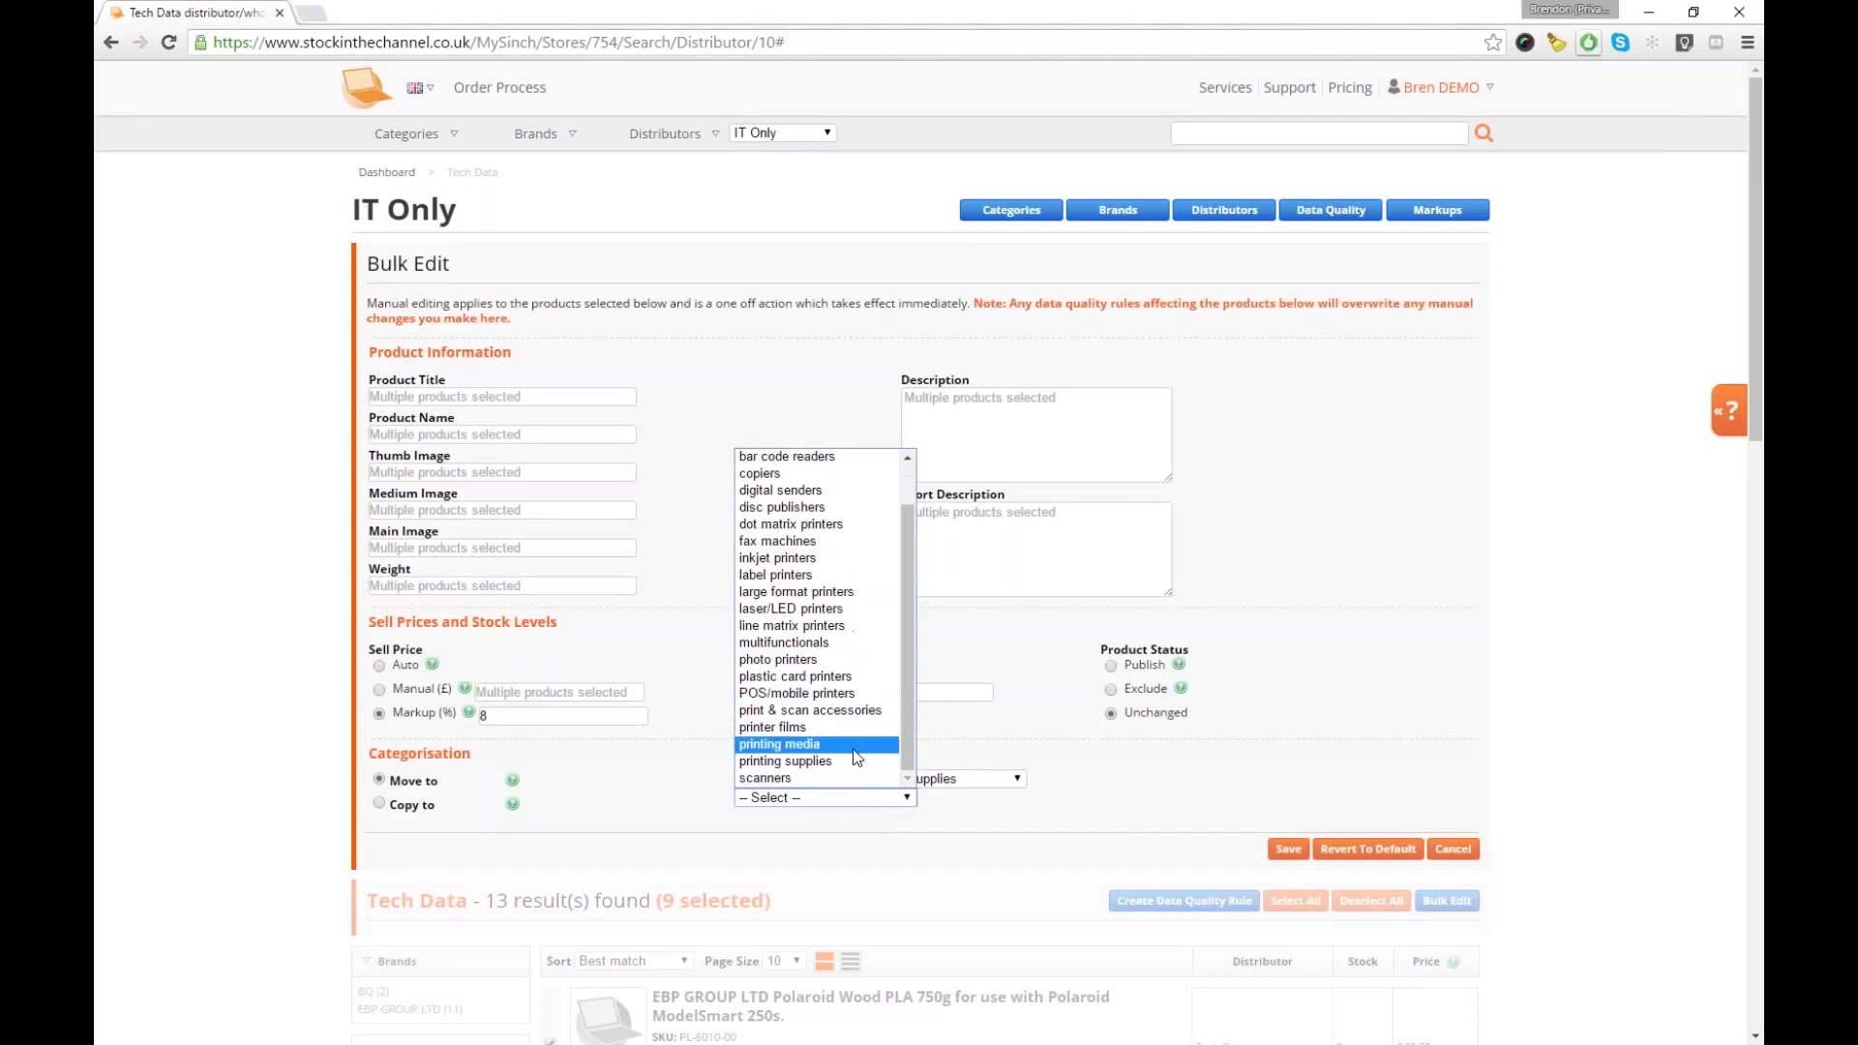
left_click(850, 761)
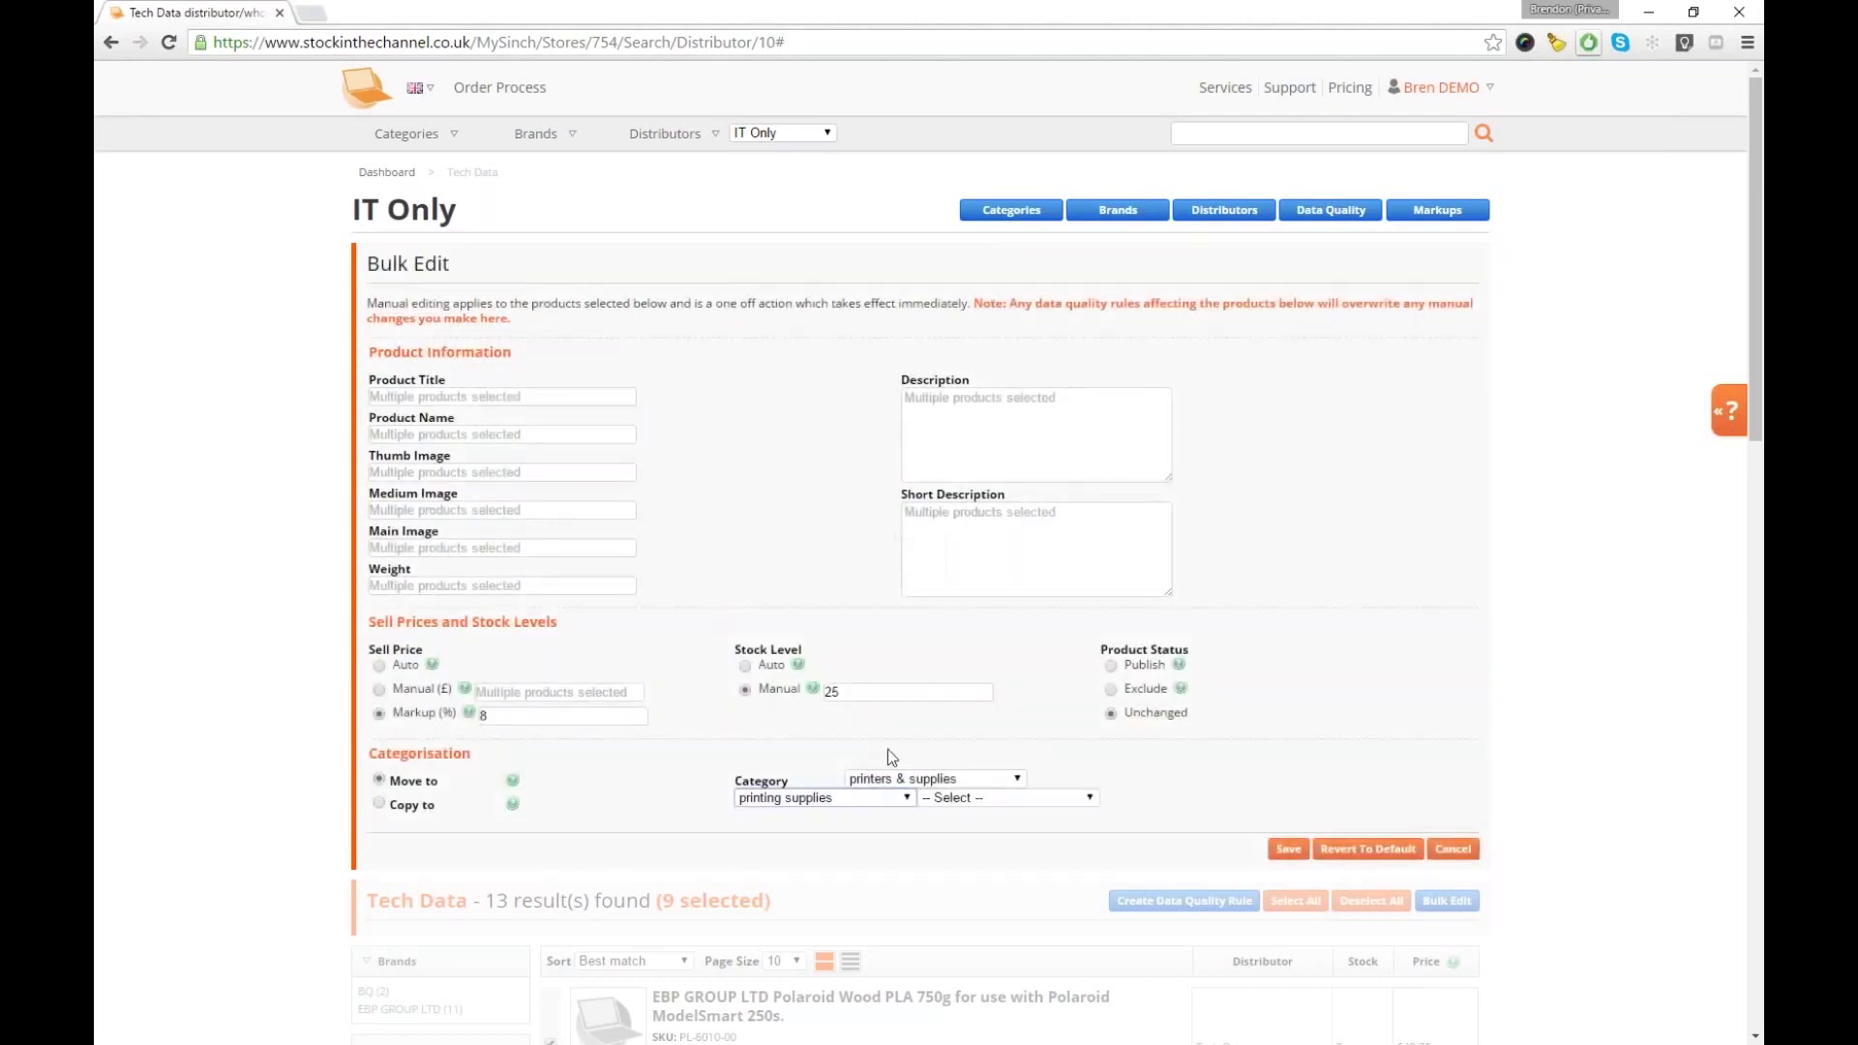
left_click(998, 802)
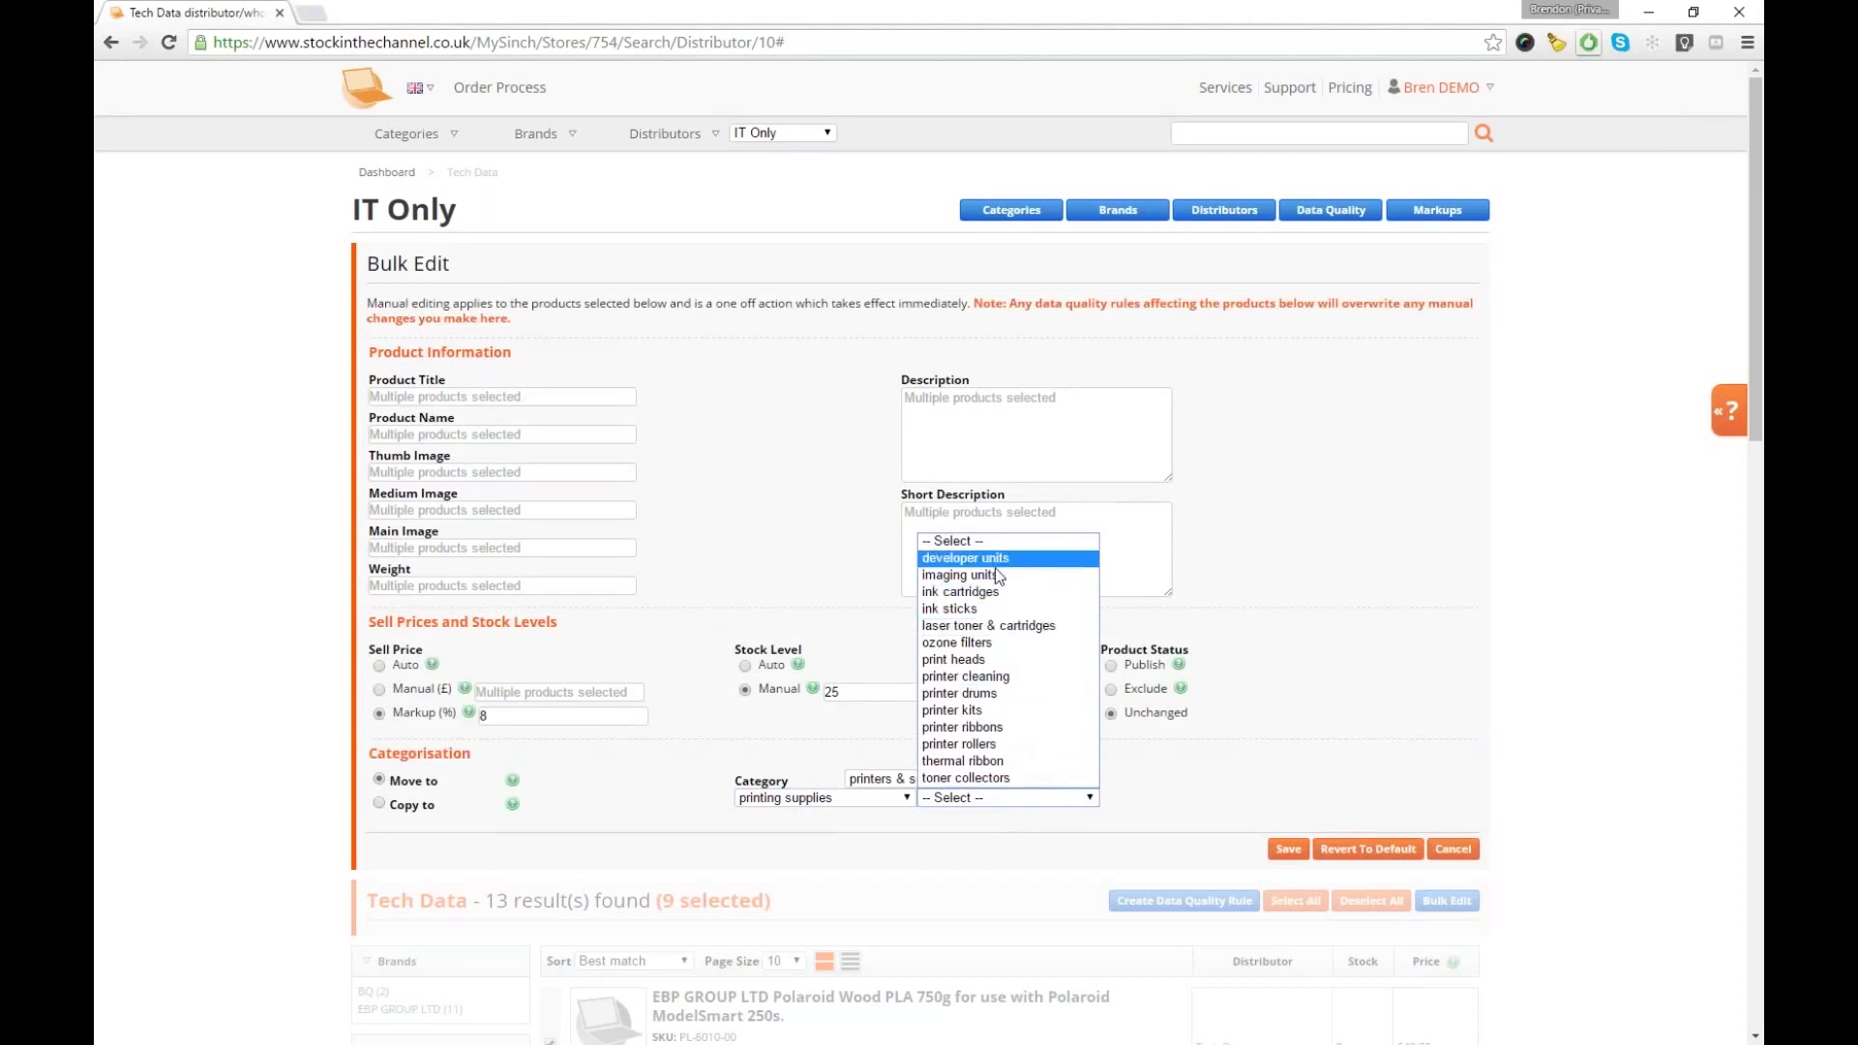
left_click(1012, 591)
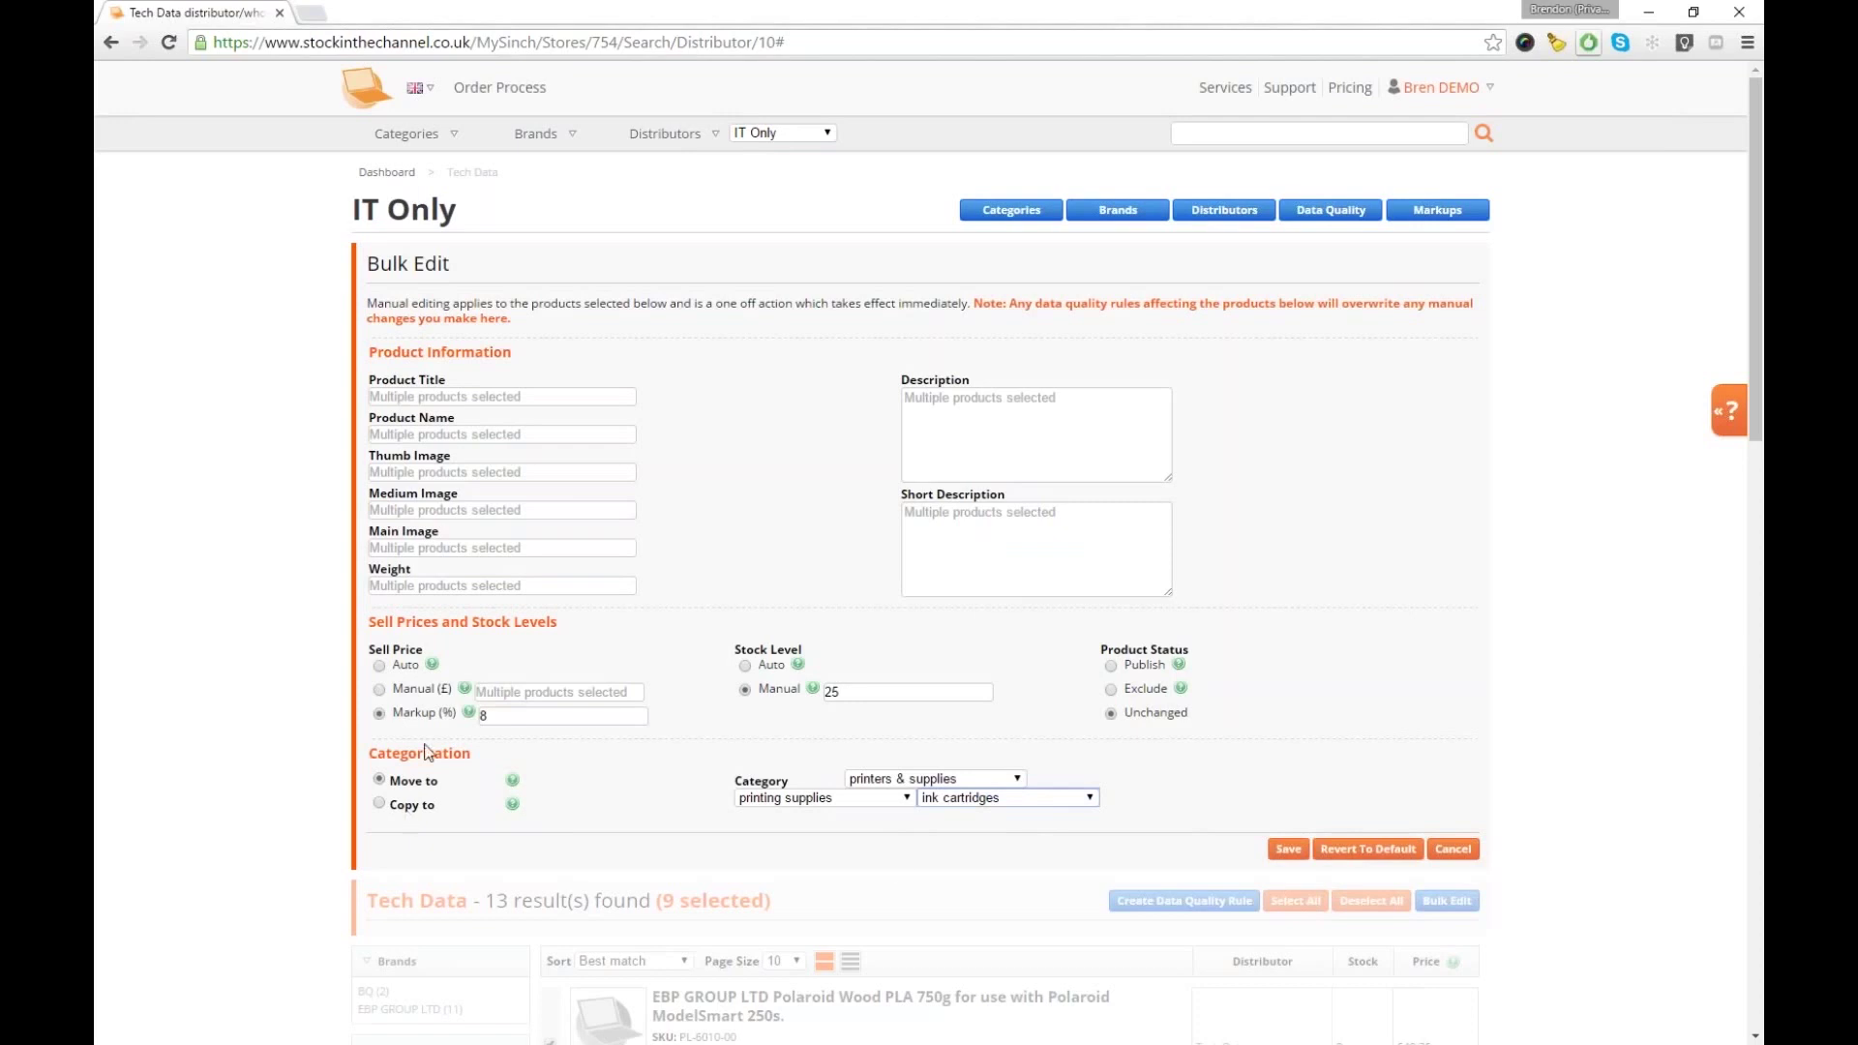
left_click(1288, 849)
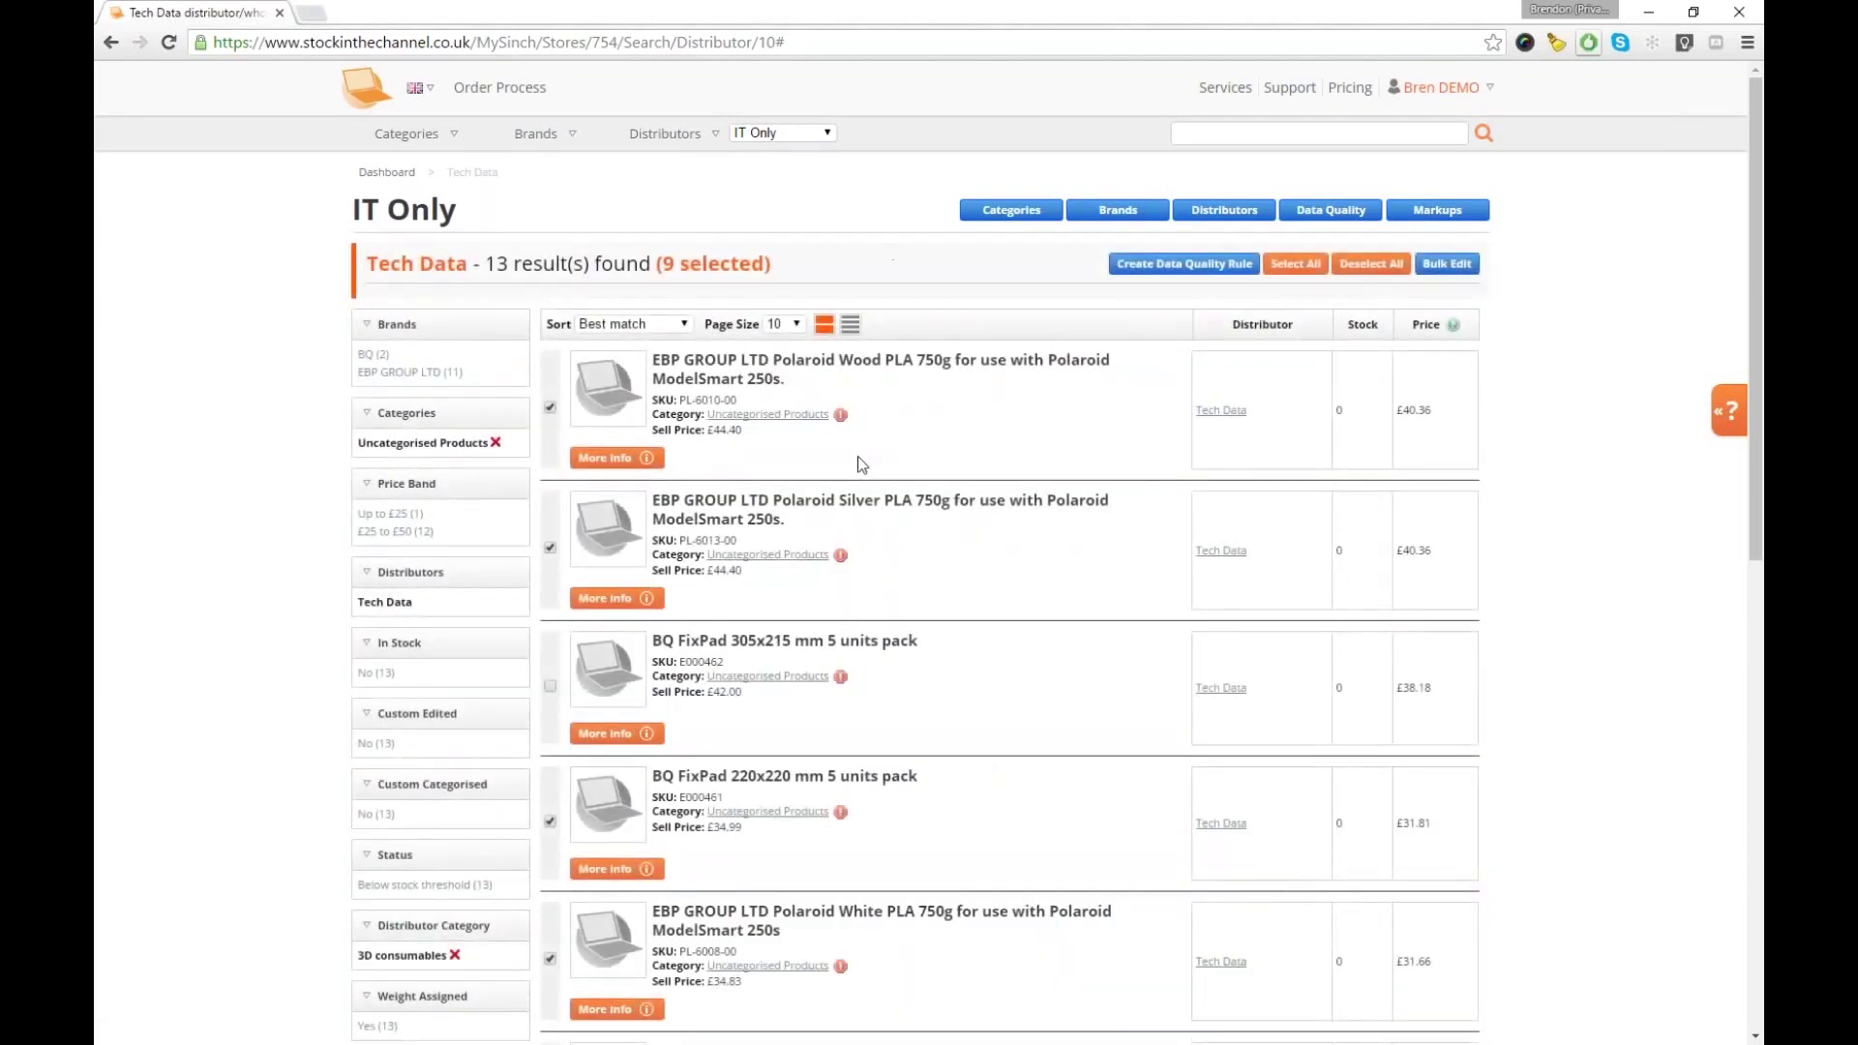
Open a new data quality rule for the remaining uncategorised 3D consumables and look over its options
scroll(1438, 619, "down", 2)
scroll(1438, 620, "up", 2)
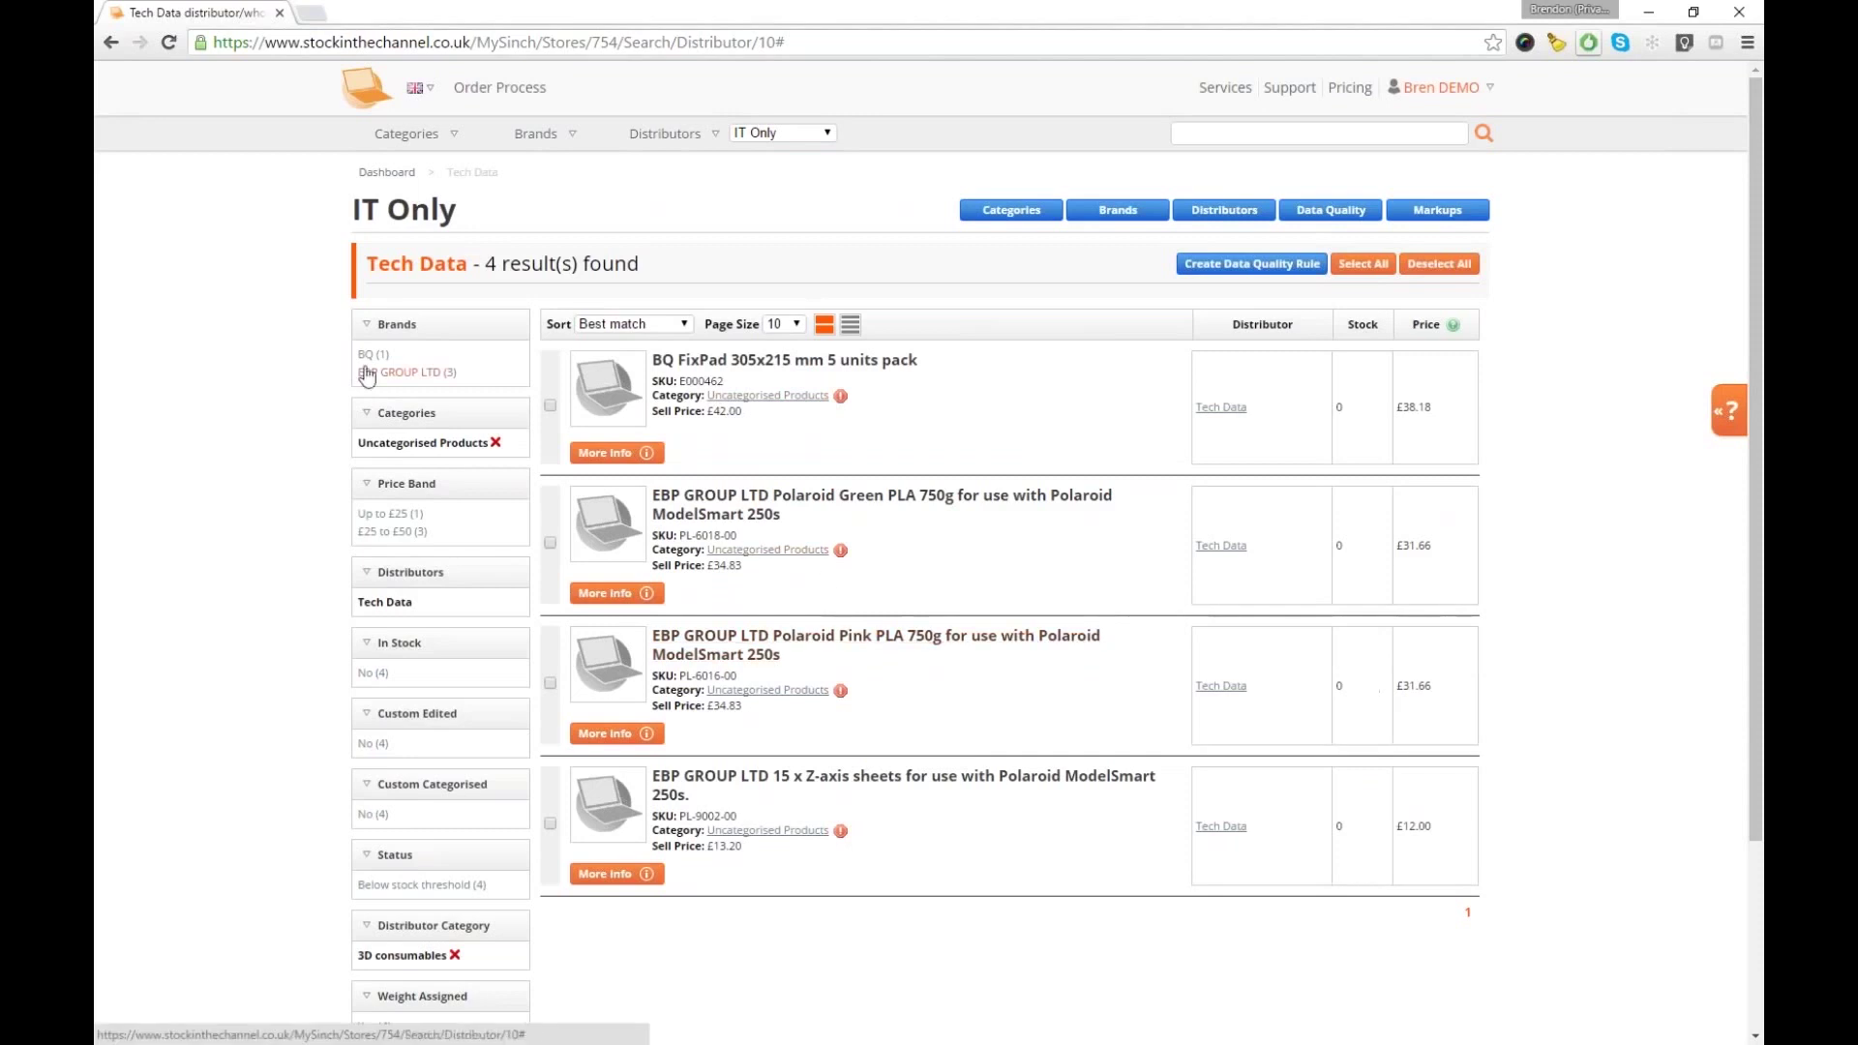
scroll(995, 316, "down", 3)
scroll(995, 316, "up", 3)
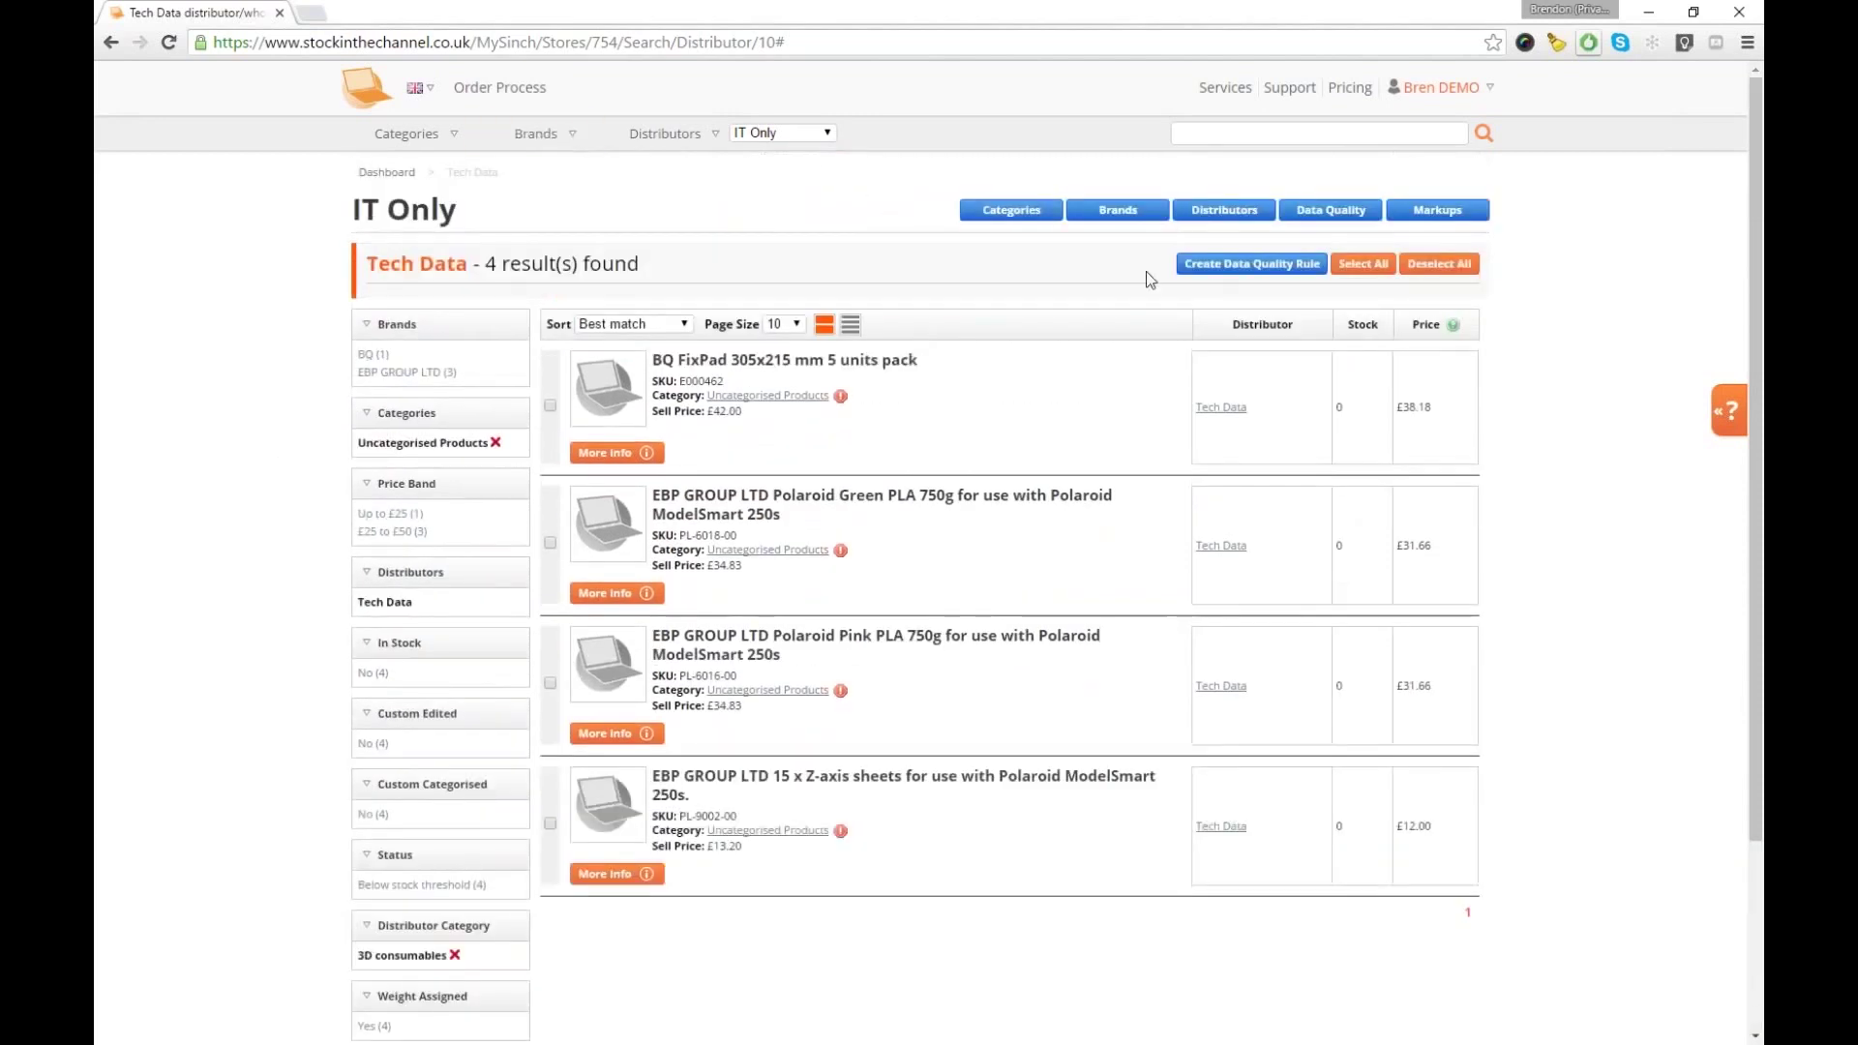
left_click(1242, 276)
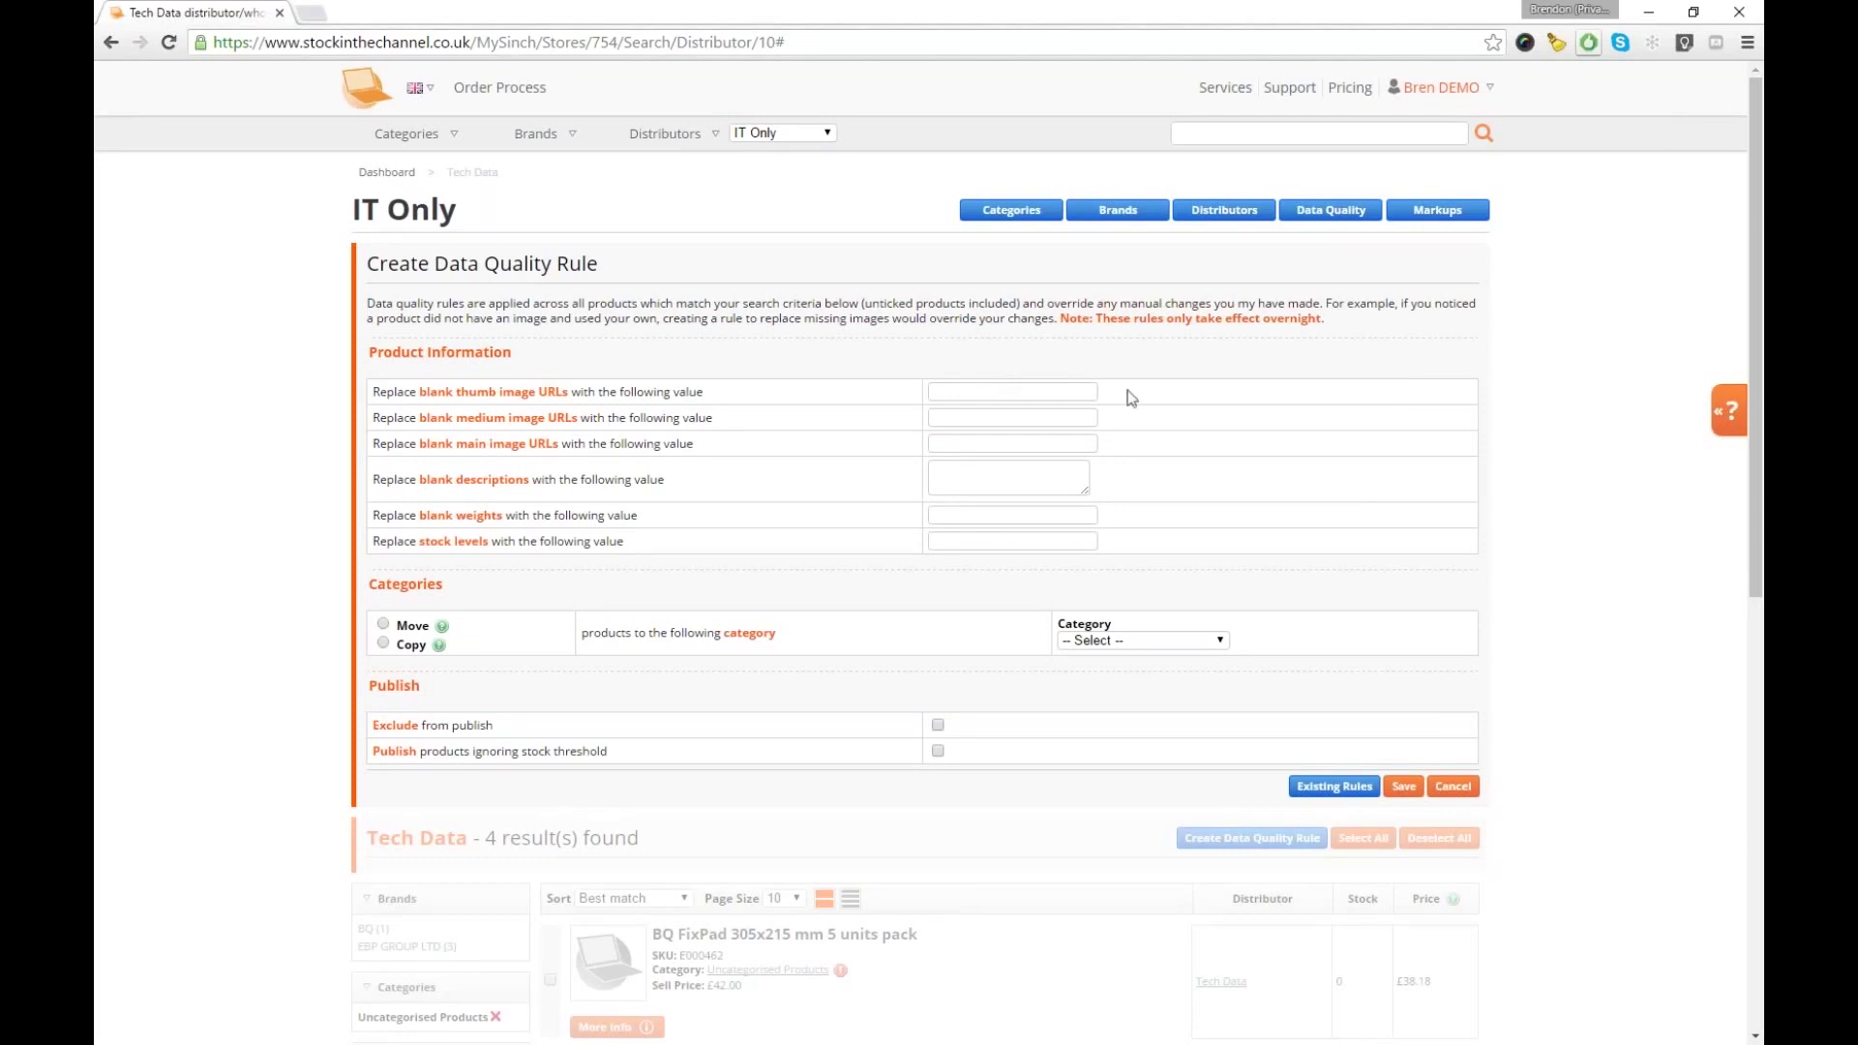
scroll(1320, 462, "down", 7)
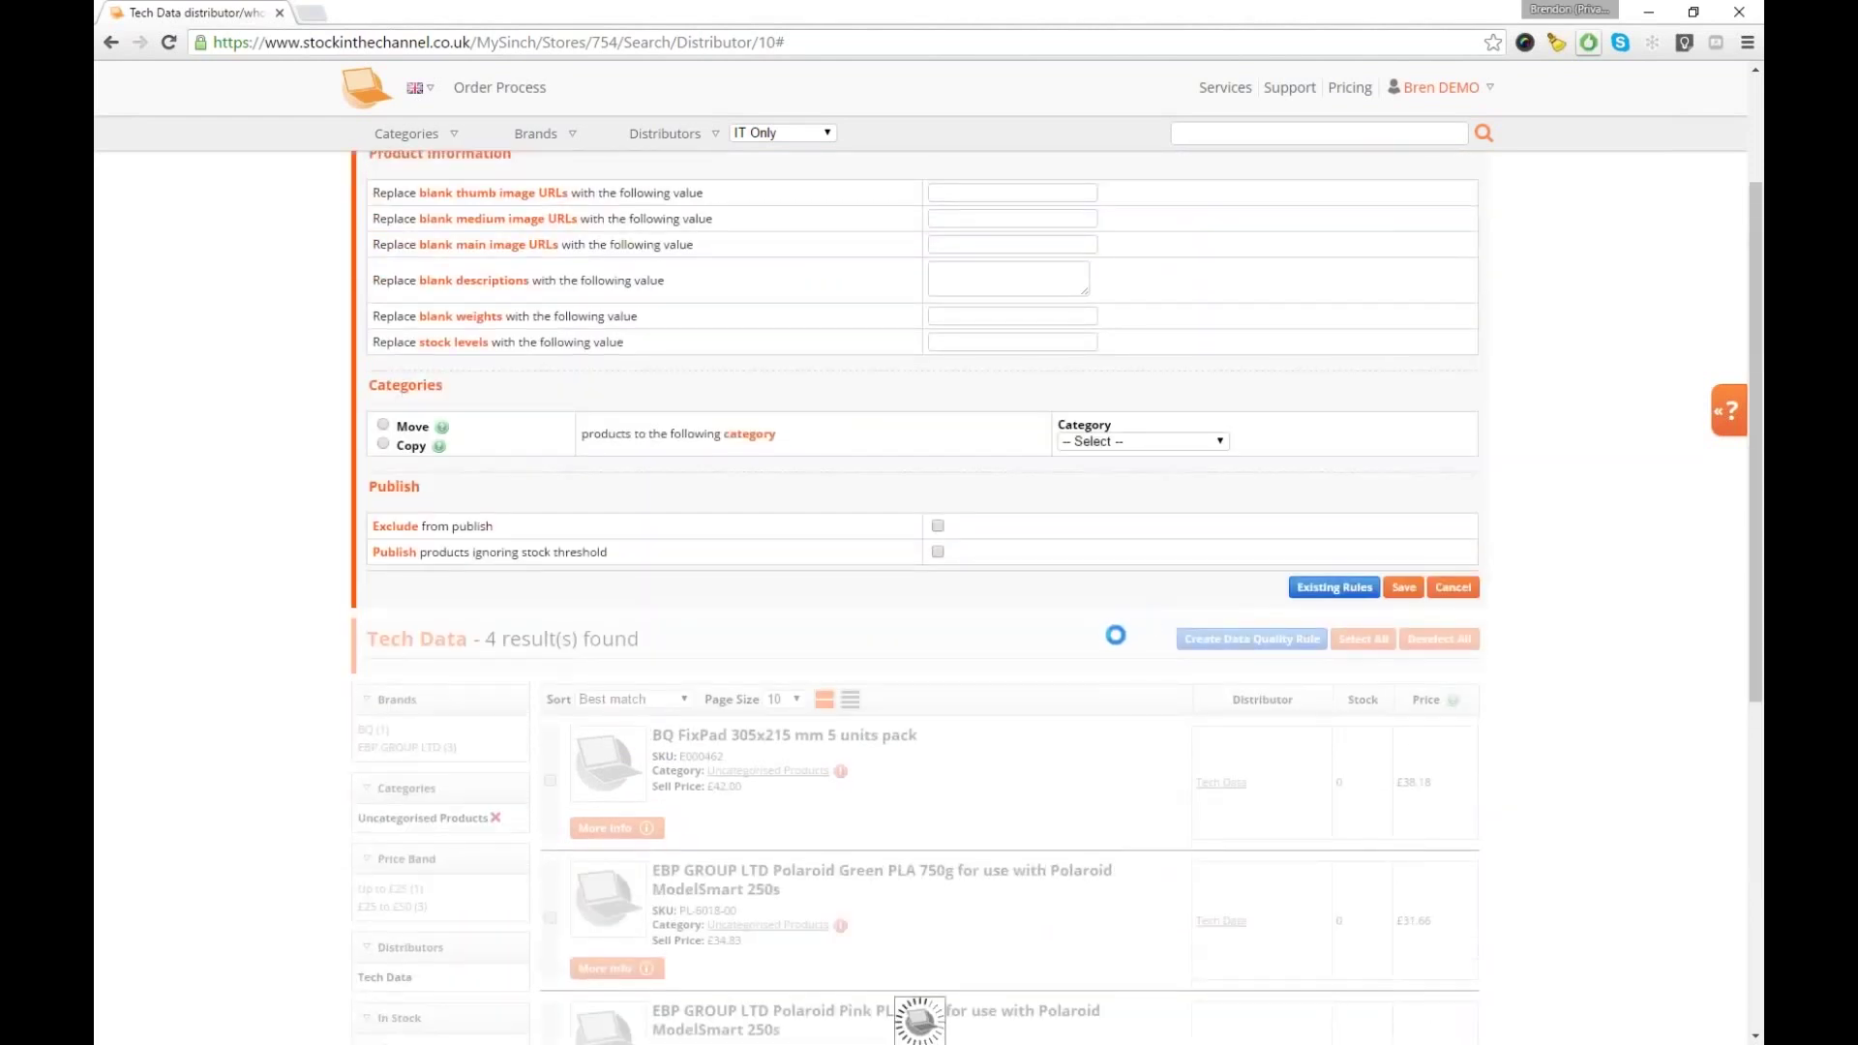
mouse_move(435, 441)
scroll(650, 392, "up", 2)
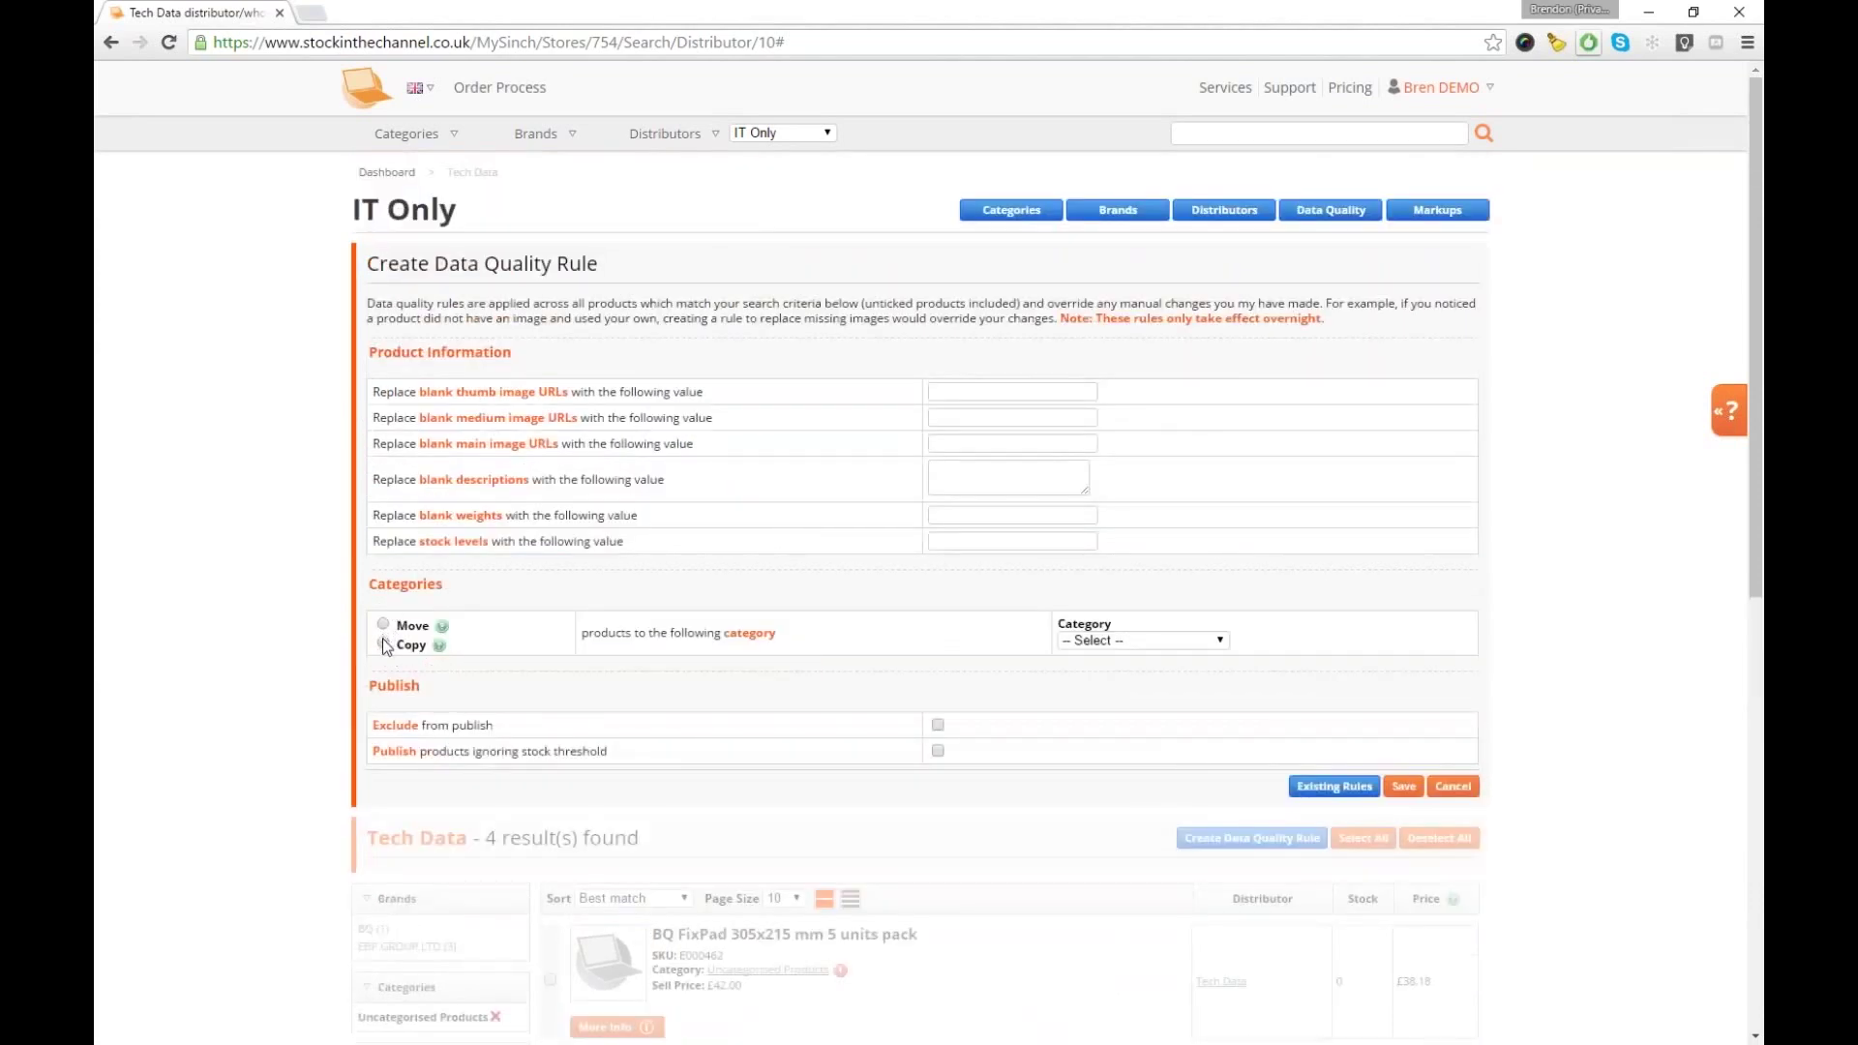
Make the rule move matching products to printers & supplies > plastic card printers, and save it
left_click(383, 624)
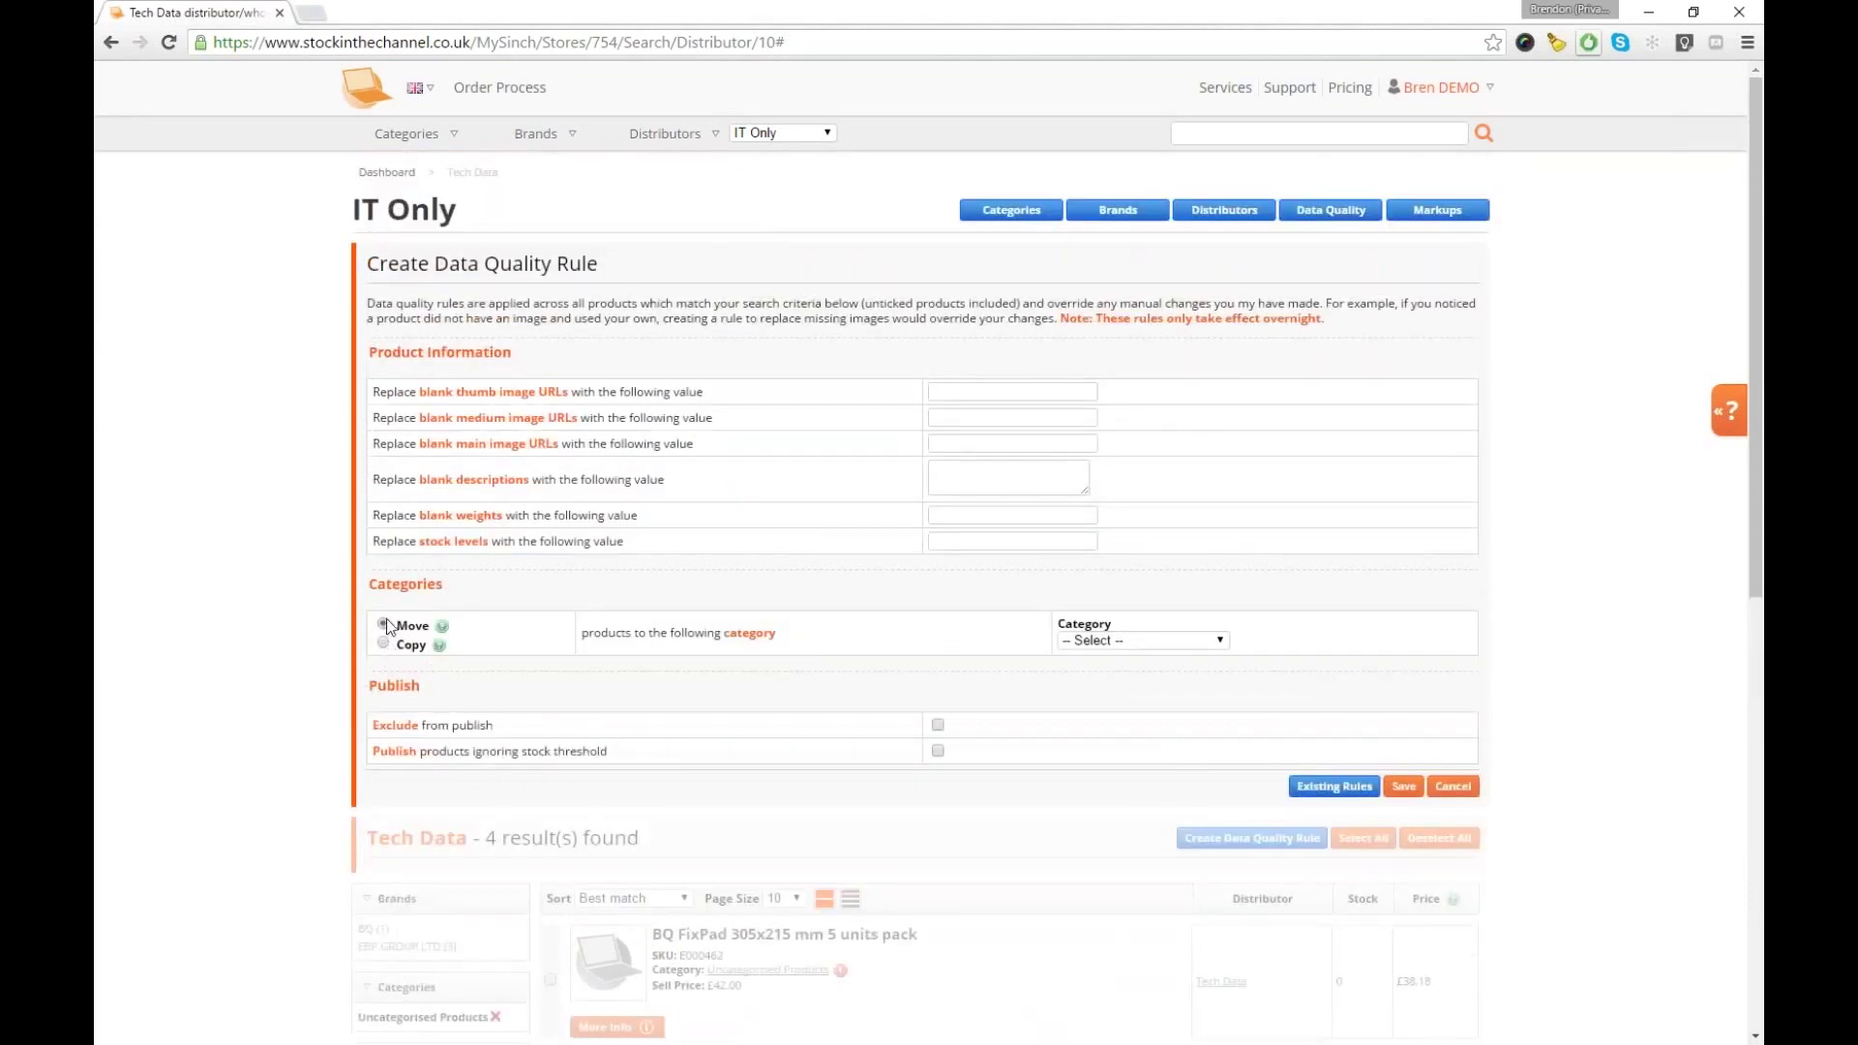
left_click(1191, 642)
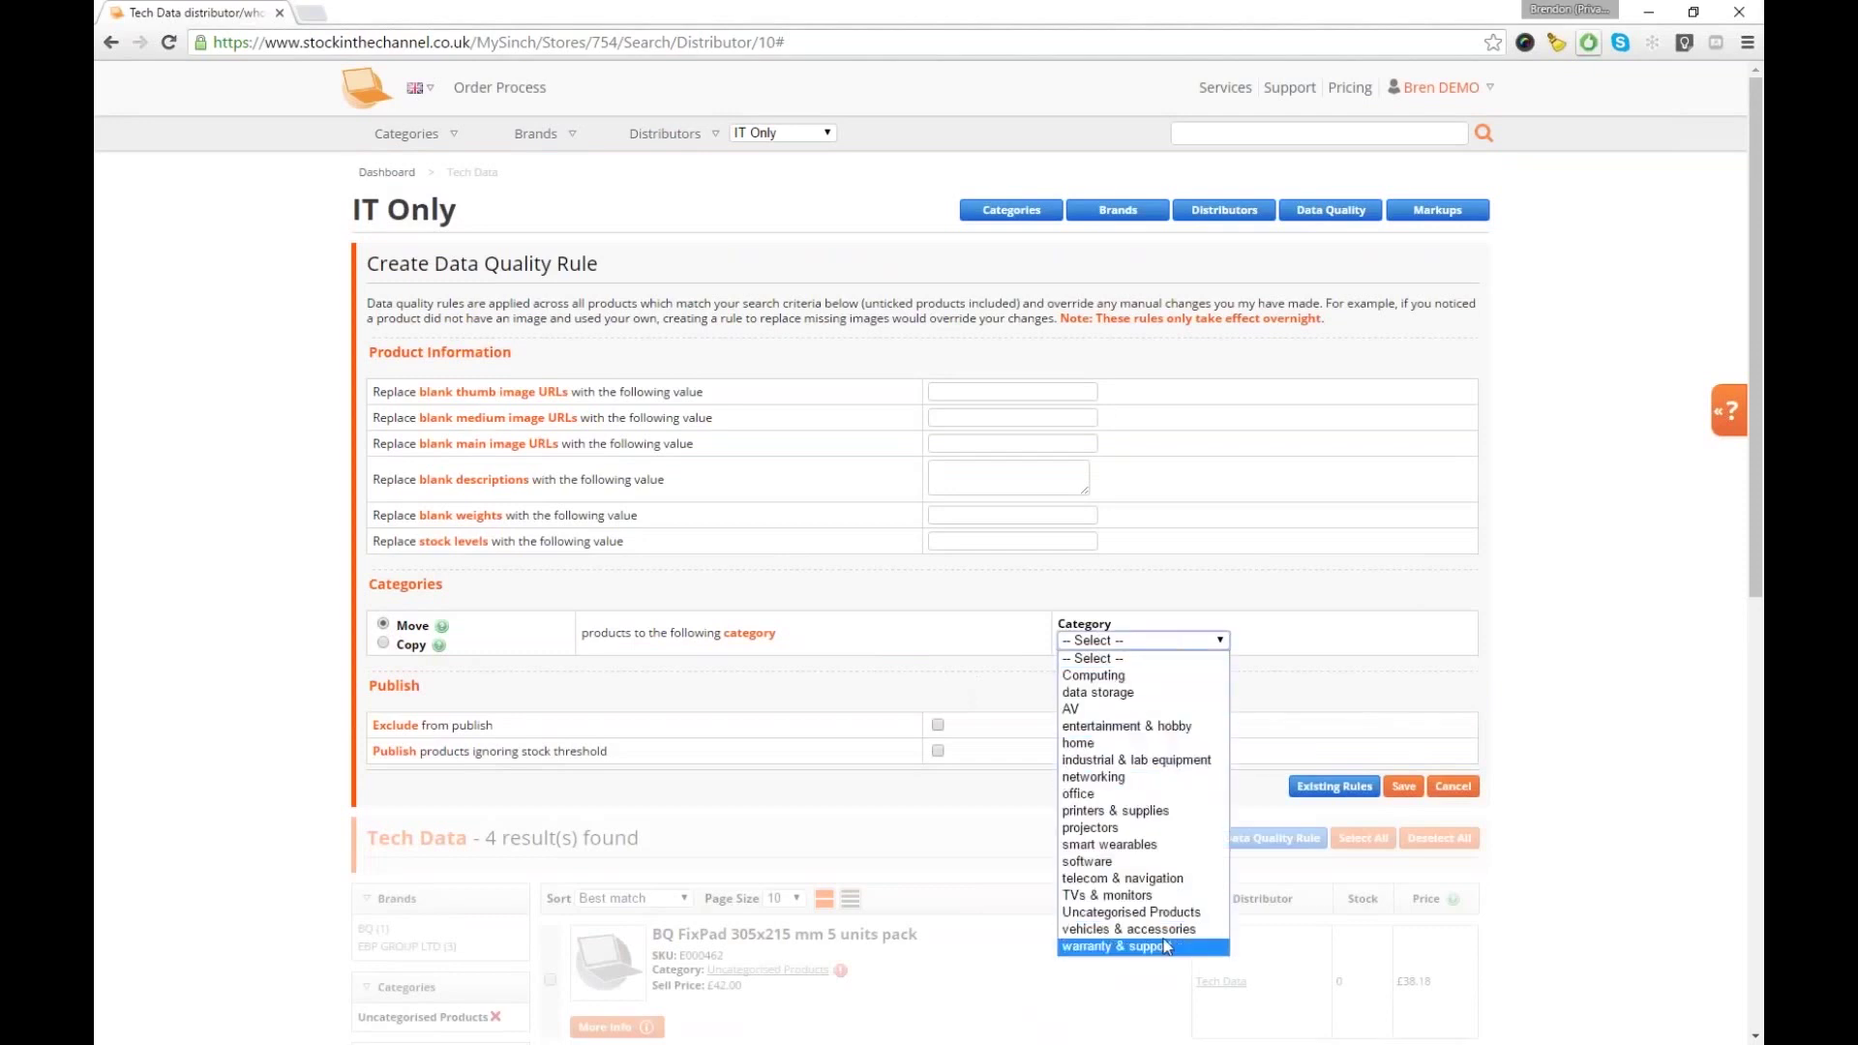
left_click(1139, 815)
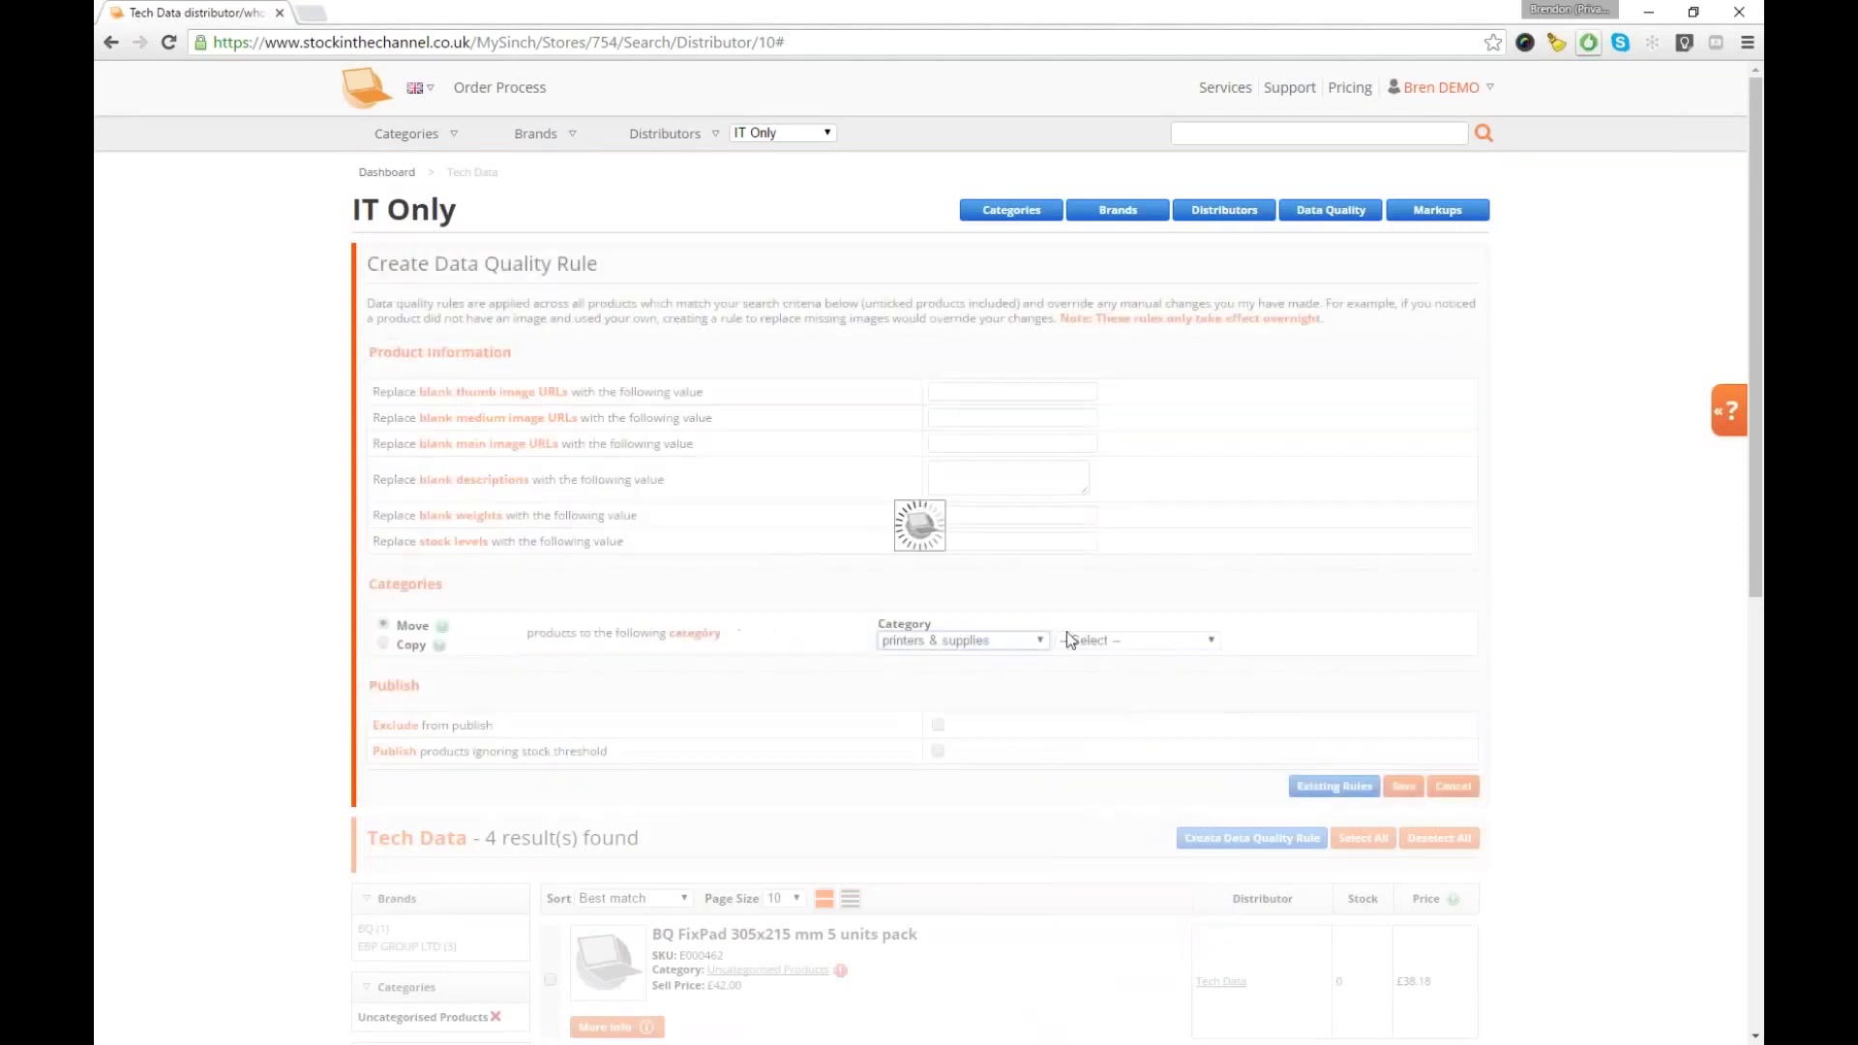
left_click(1205, 642)
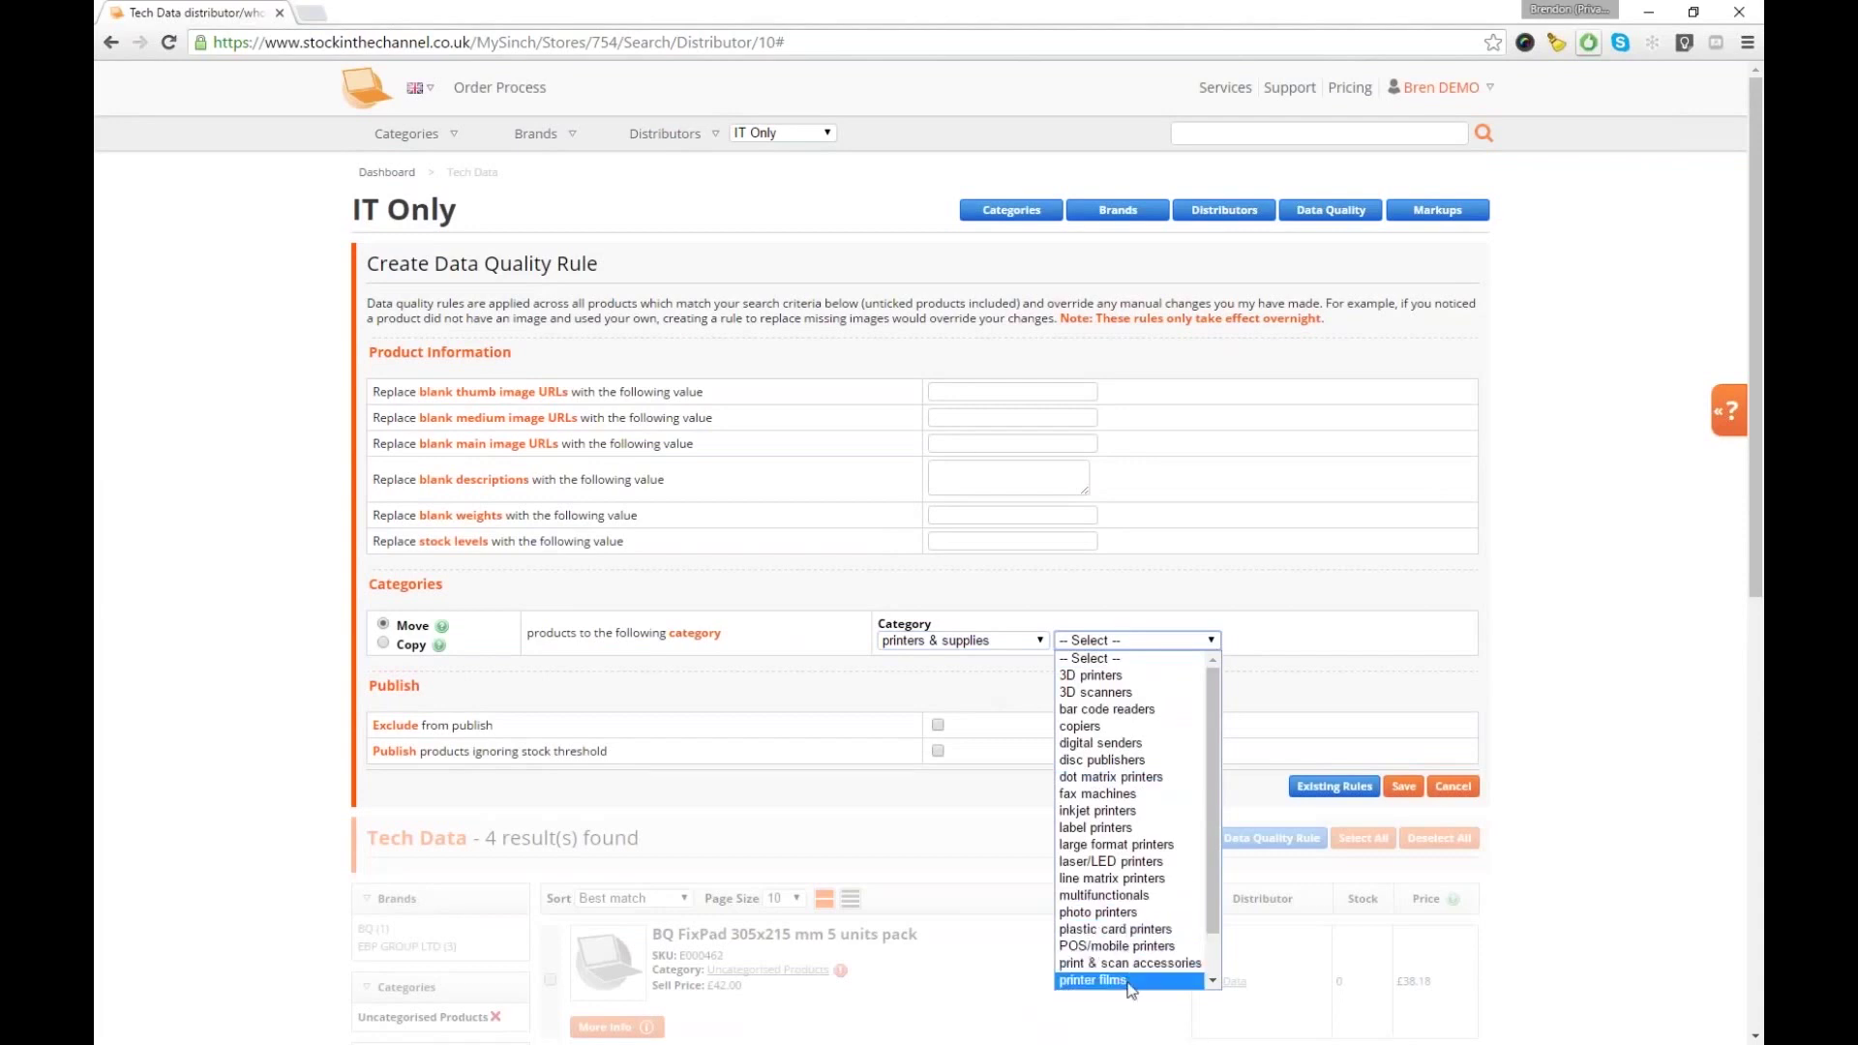
left_click(1122, 930)
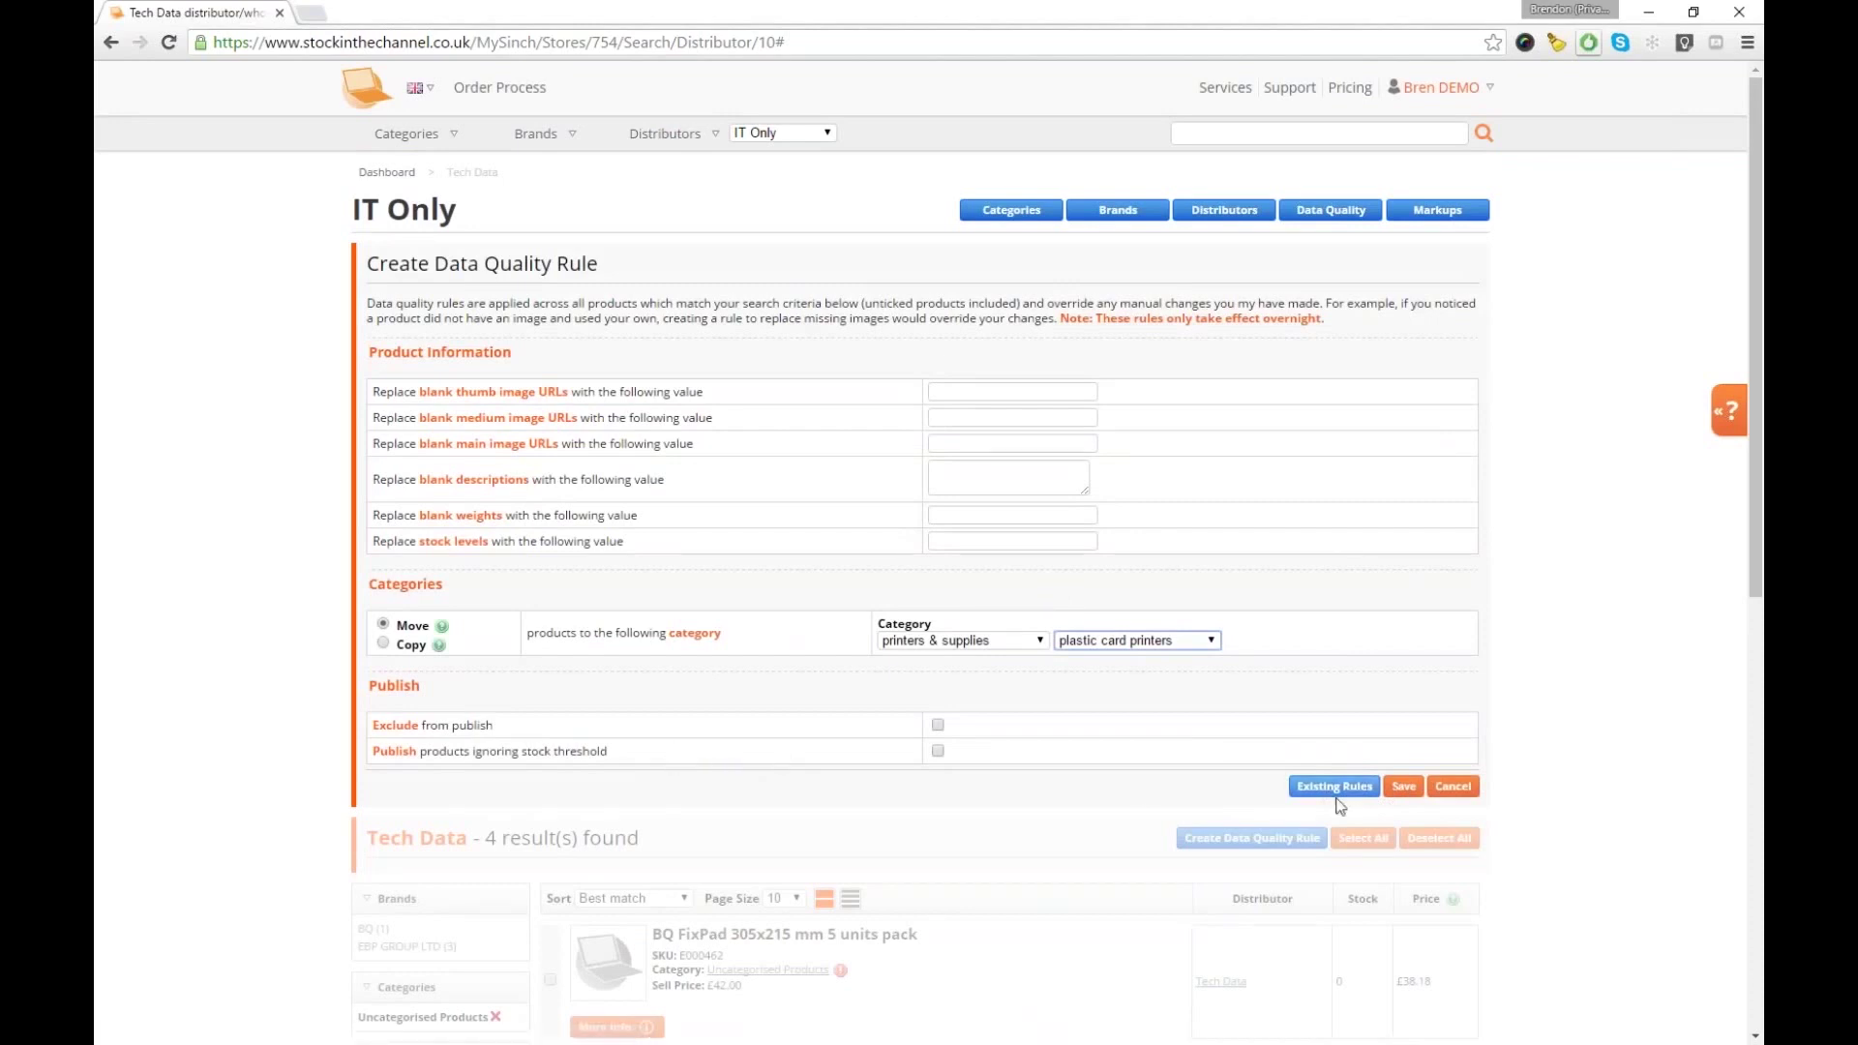
left_click(1403, 786)
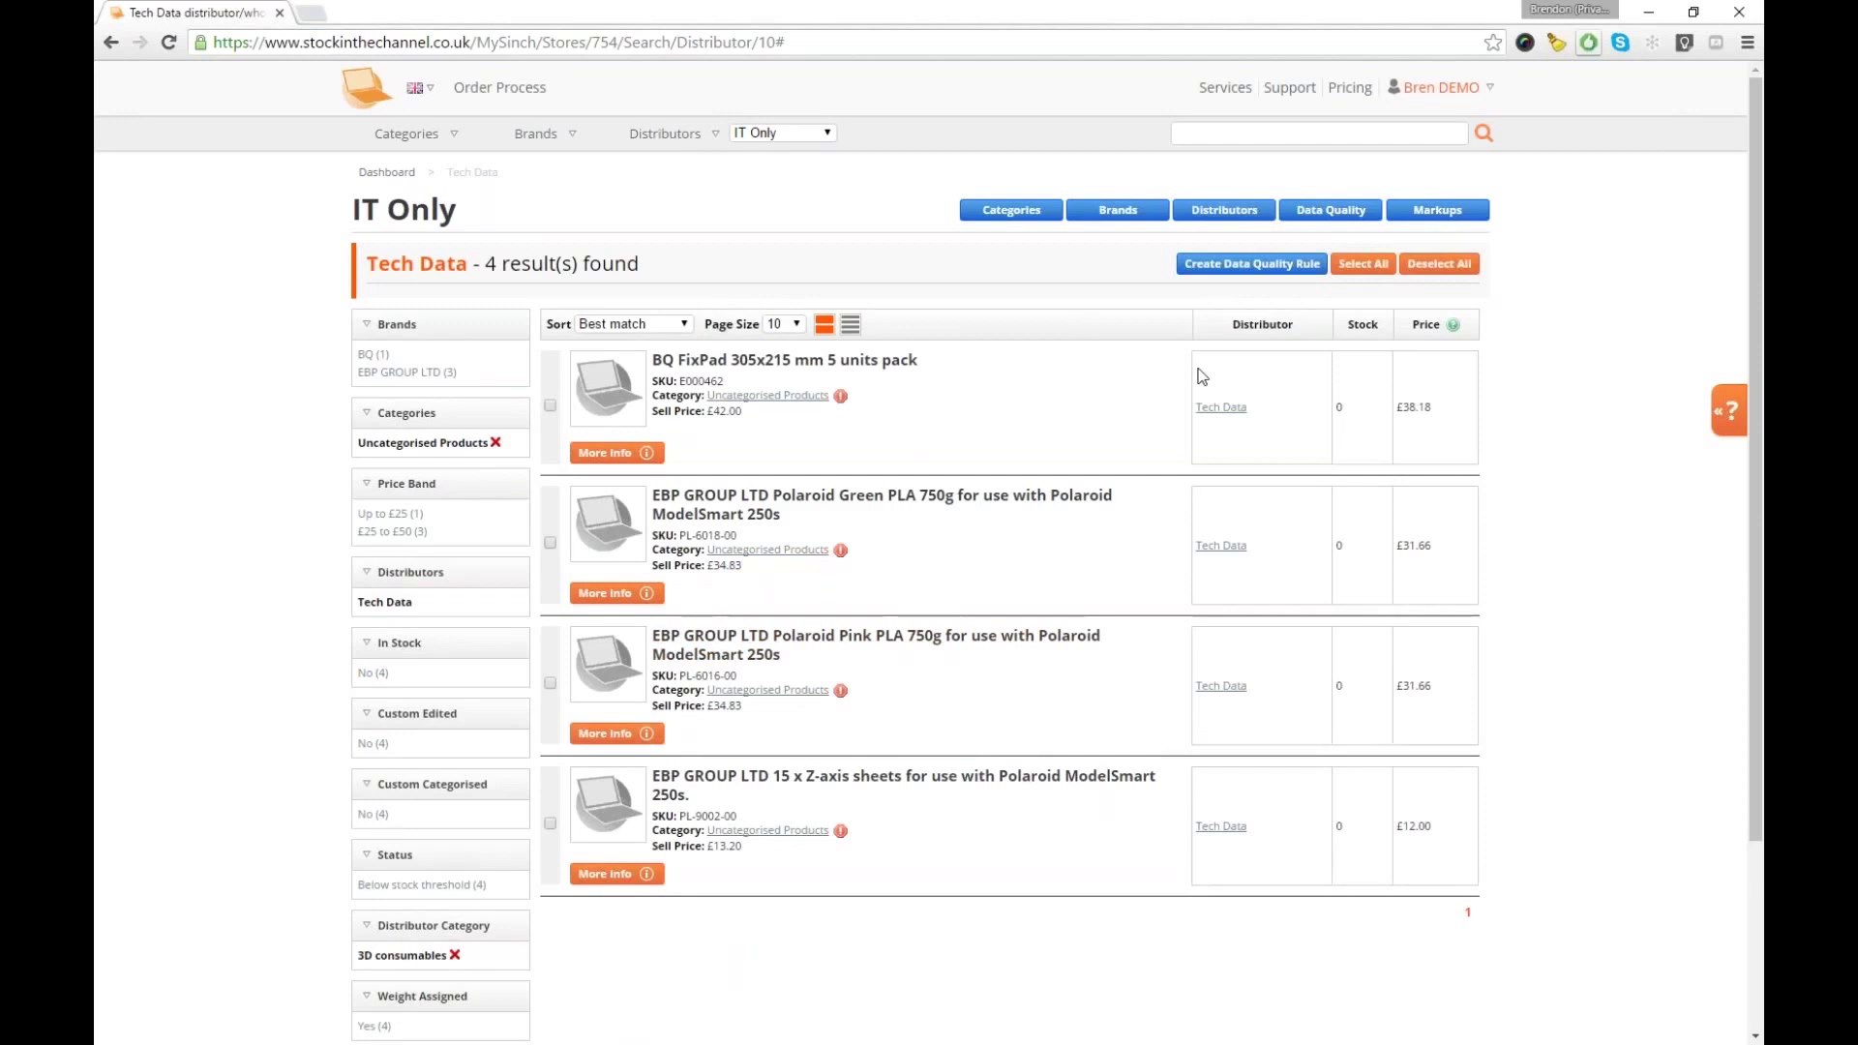
Search the IT Only pricelist for "ipad"
left_click(1304, 126)
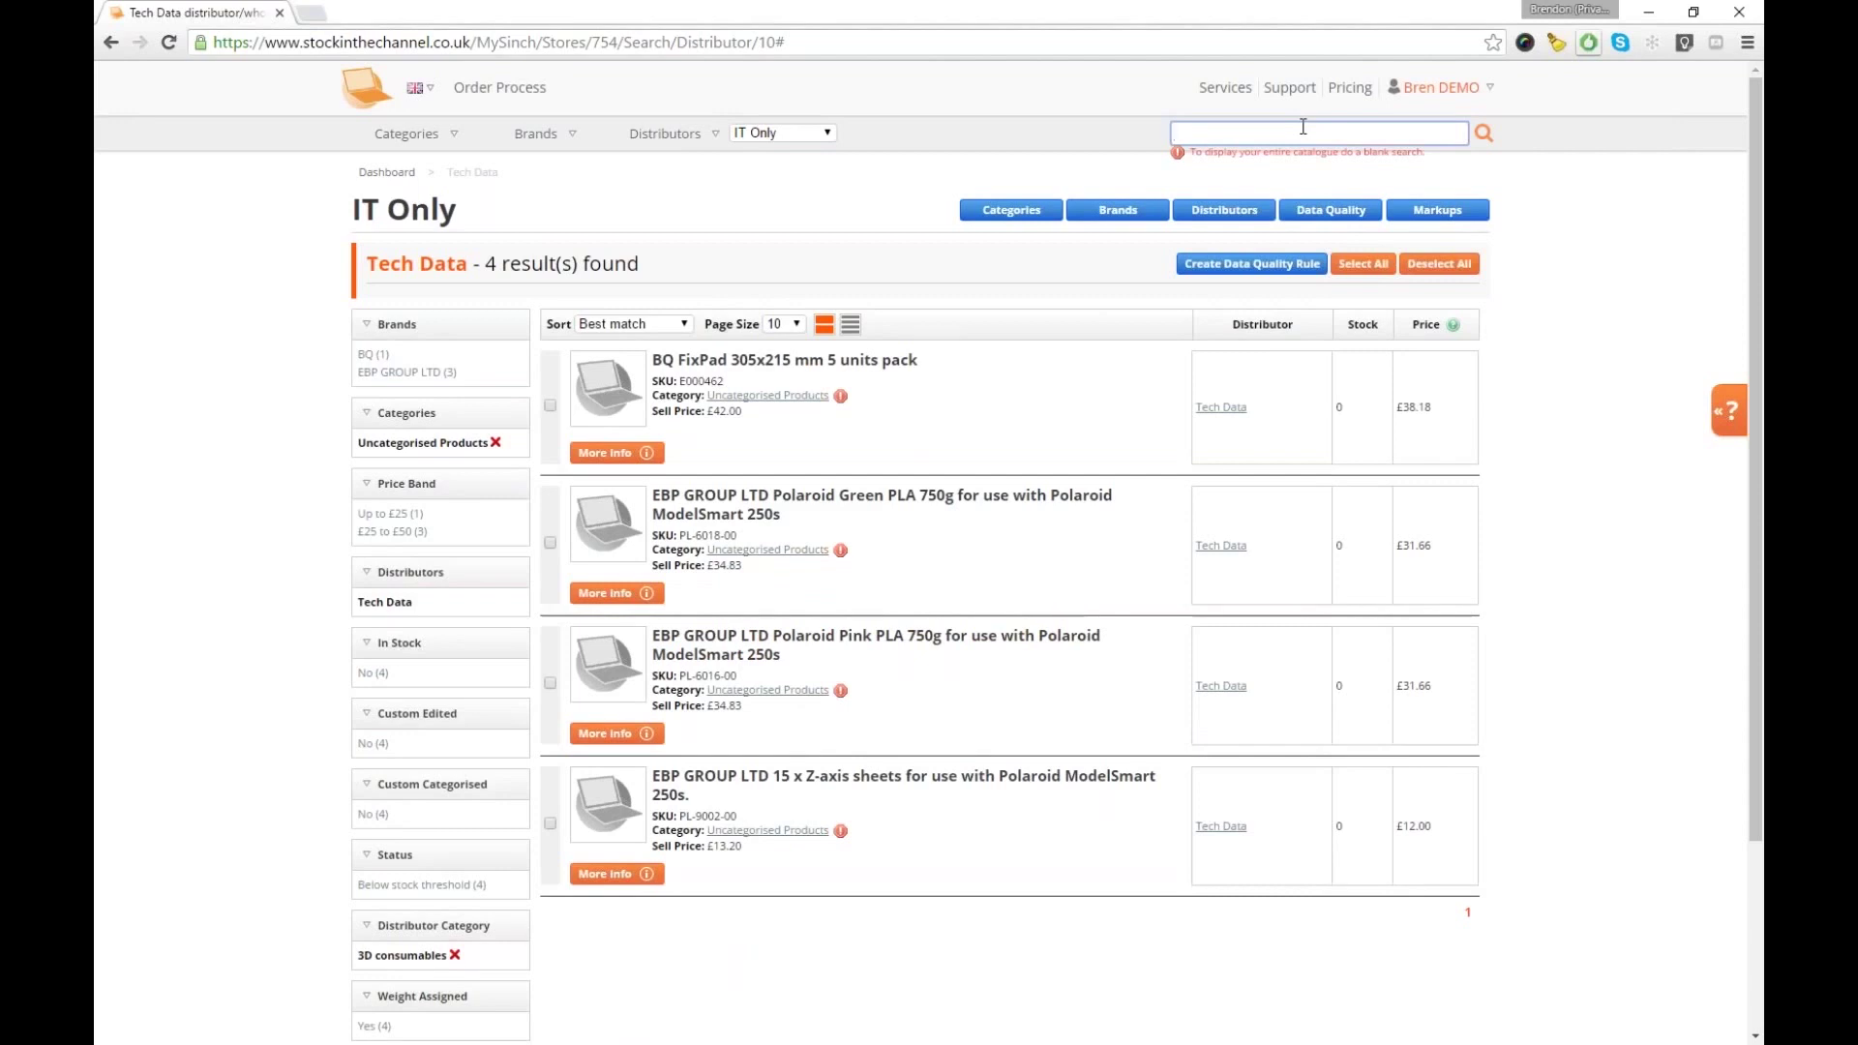
type("ipad")
key("Return")
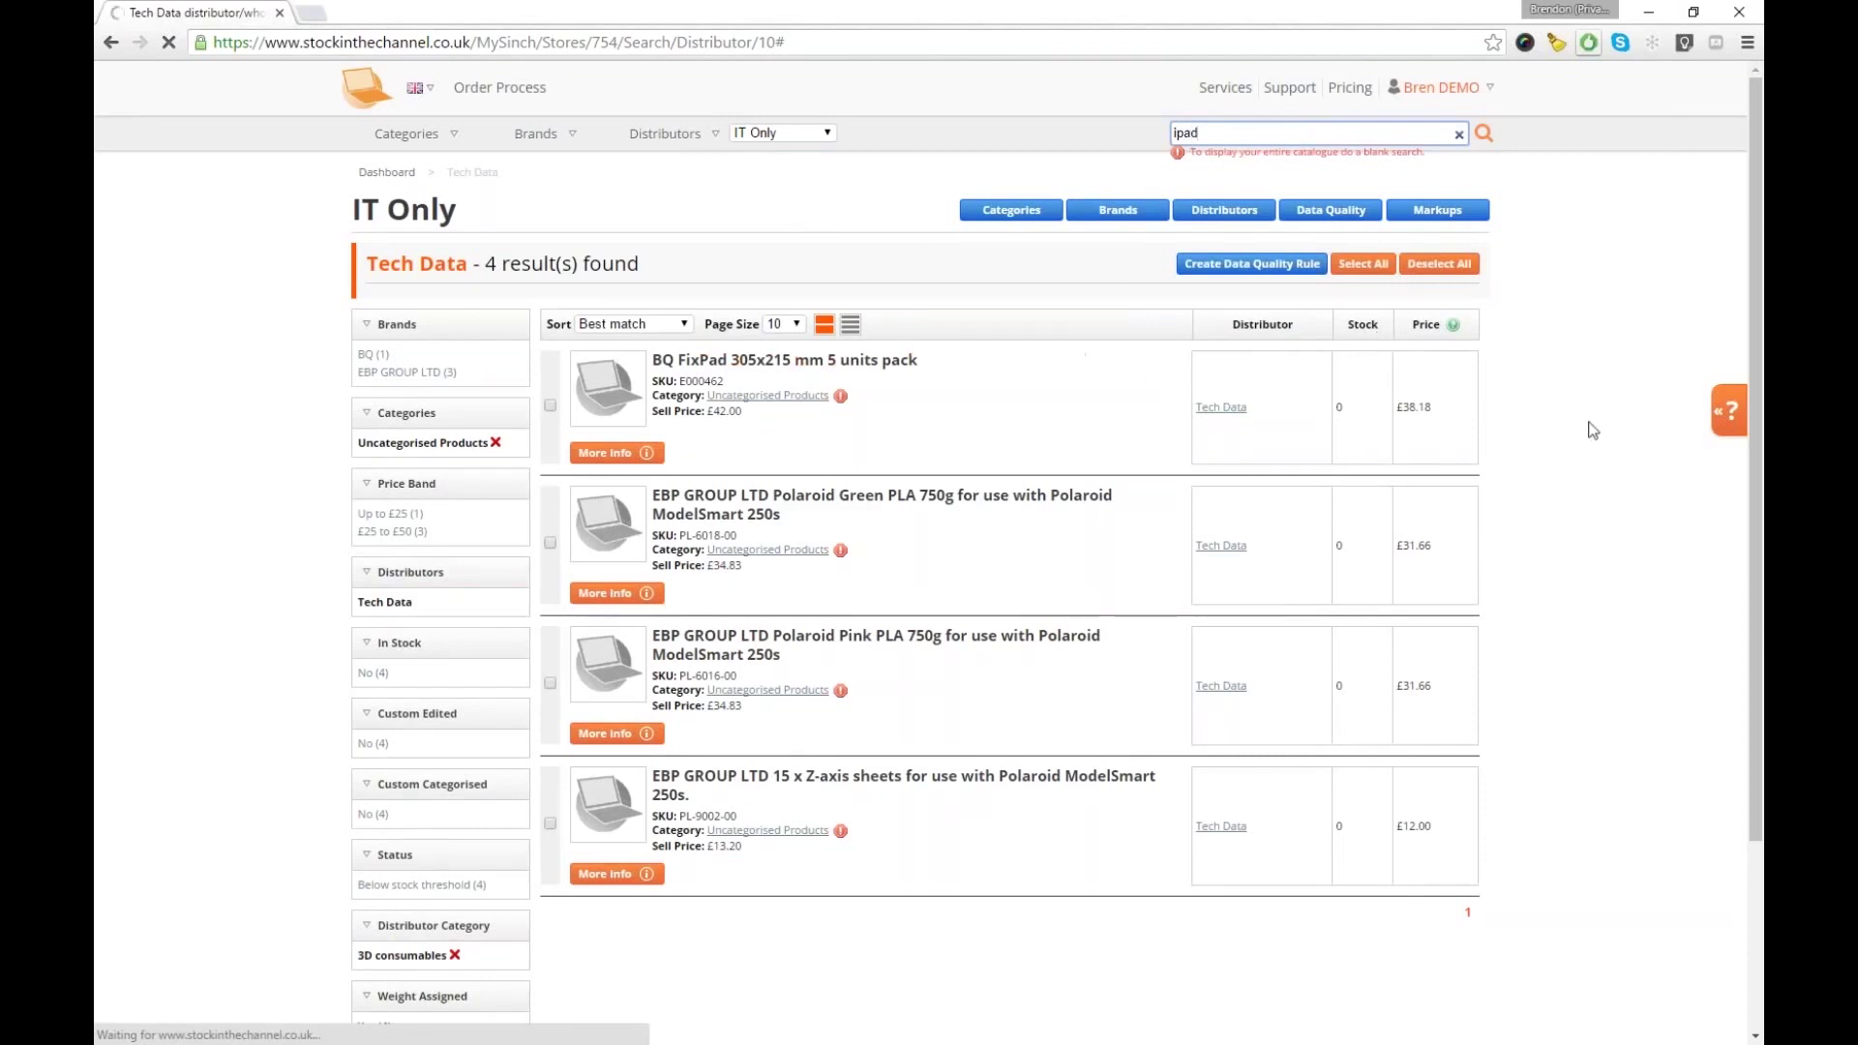
scroll(1591, 429, "down", 1)
scroll(1592, 430, "up", 1)
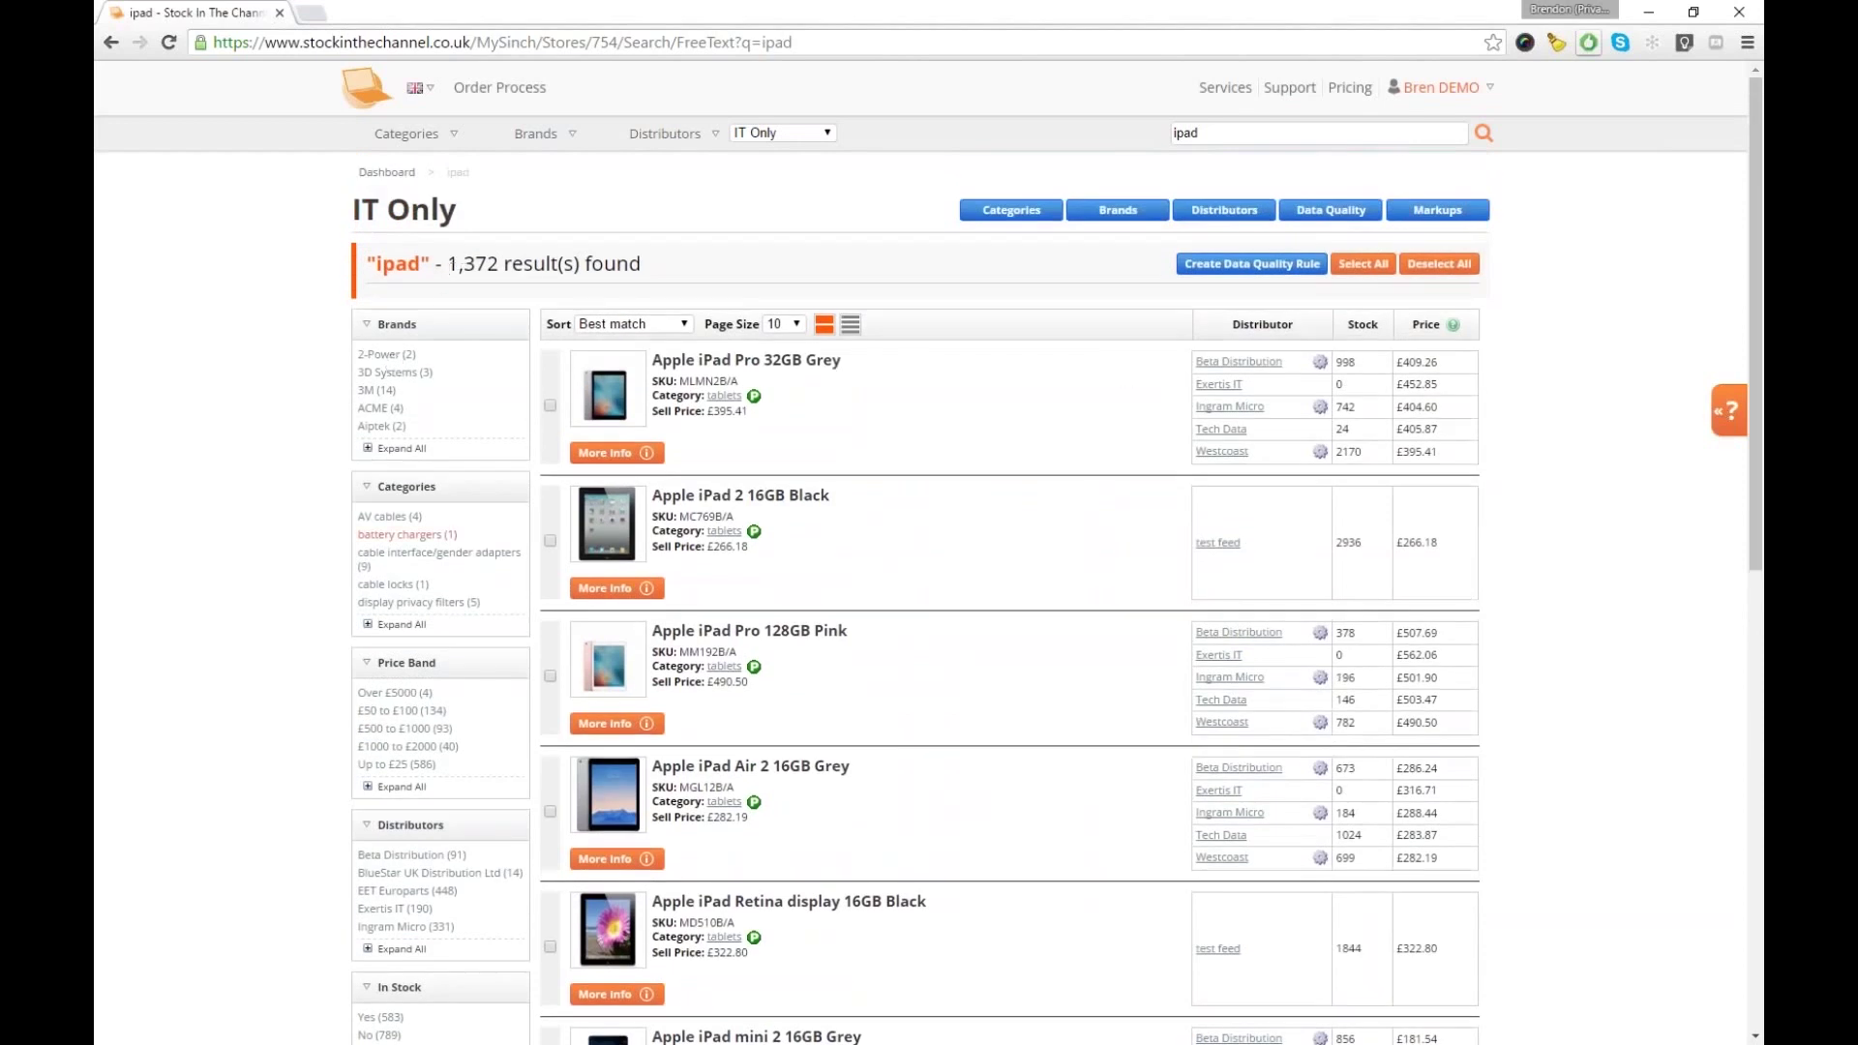
Narrow the iPad results to the £500 to £1000 price band and to products in stock
scroll(440, 631, "down", 3)
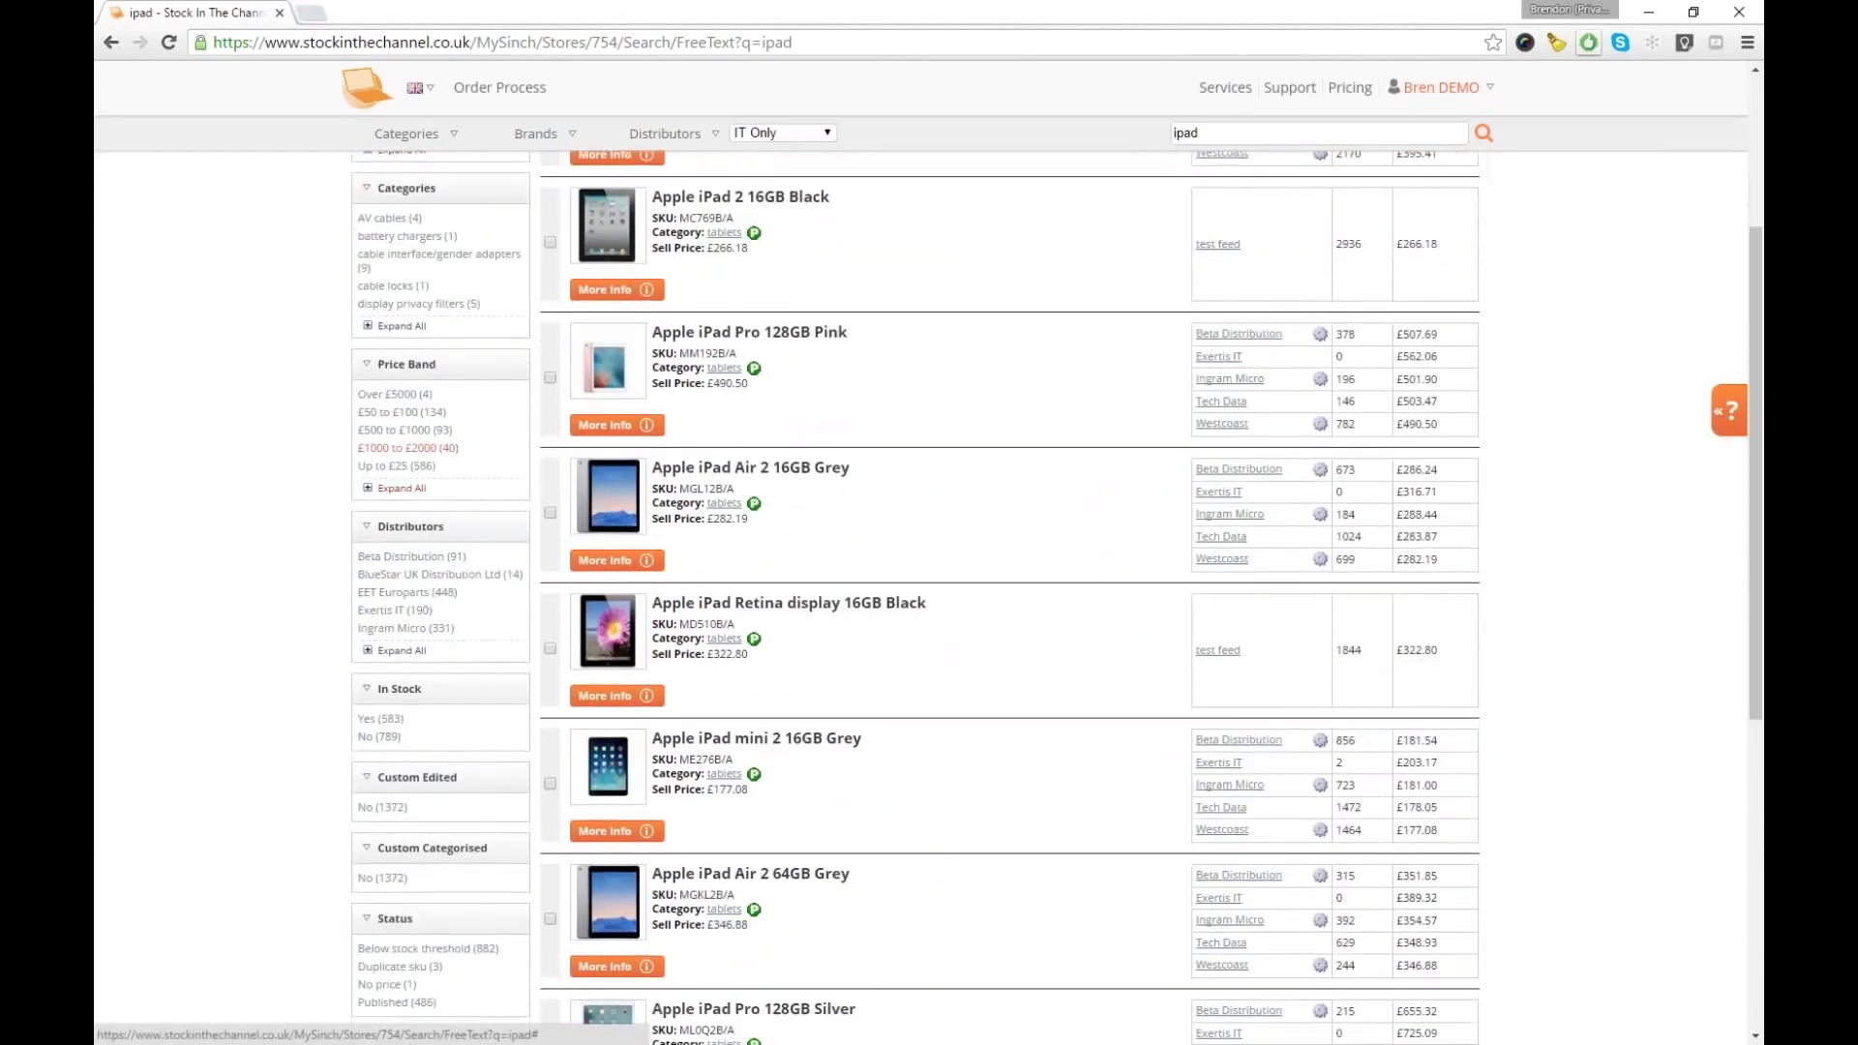
left_click(411, 431)
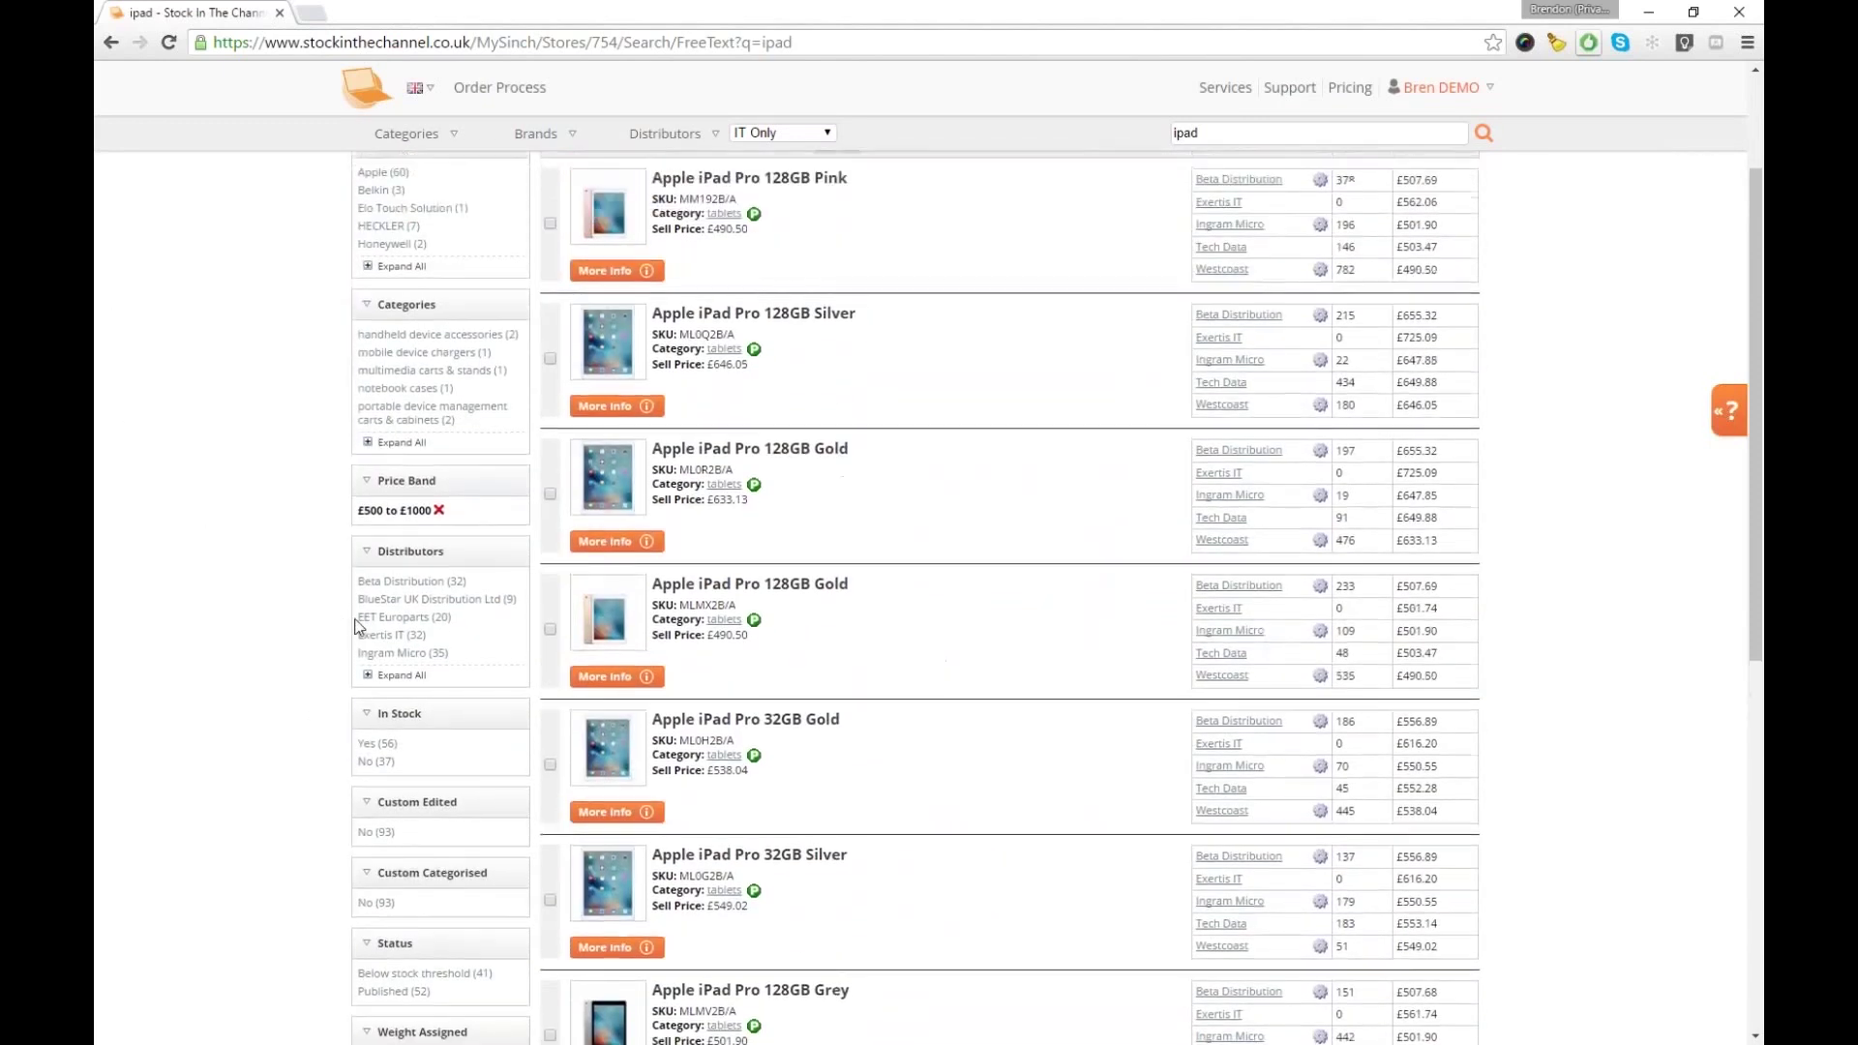
scroll(407, 596, "down", 2)
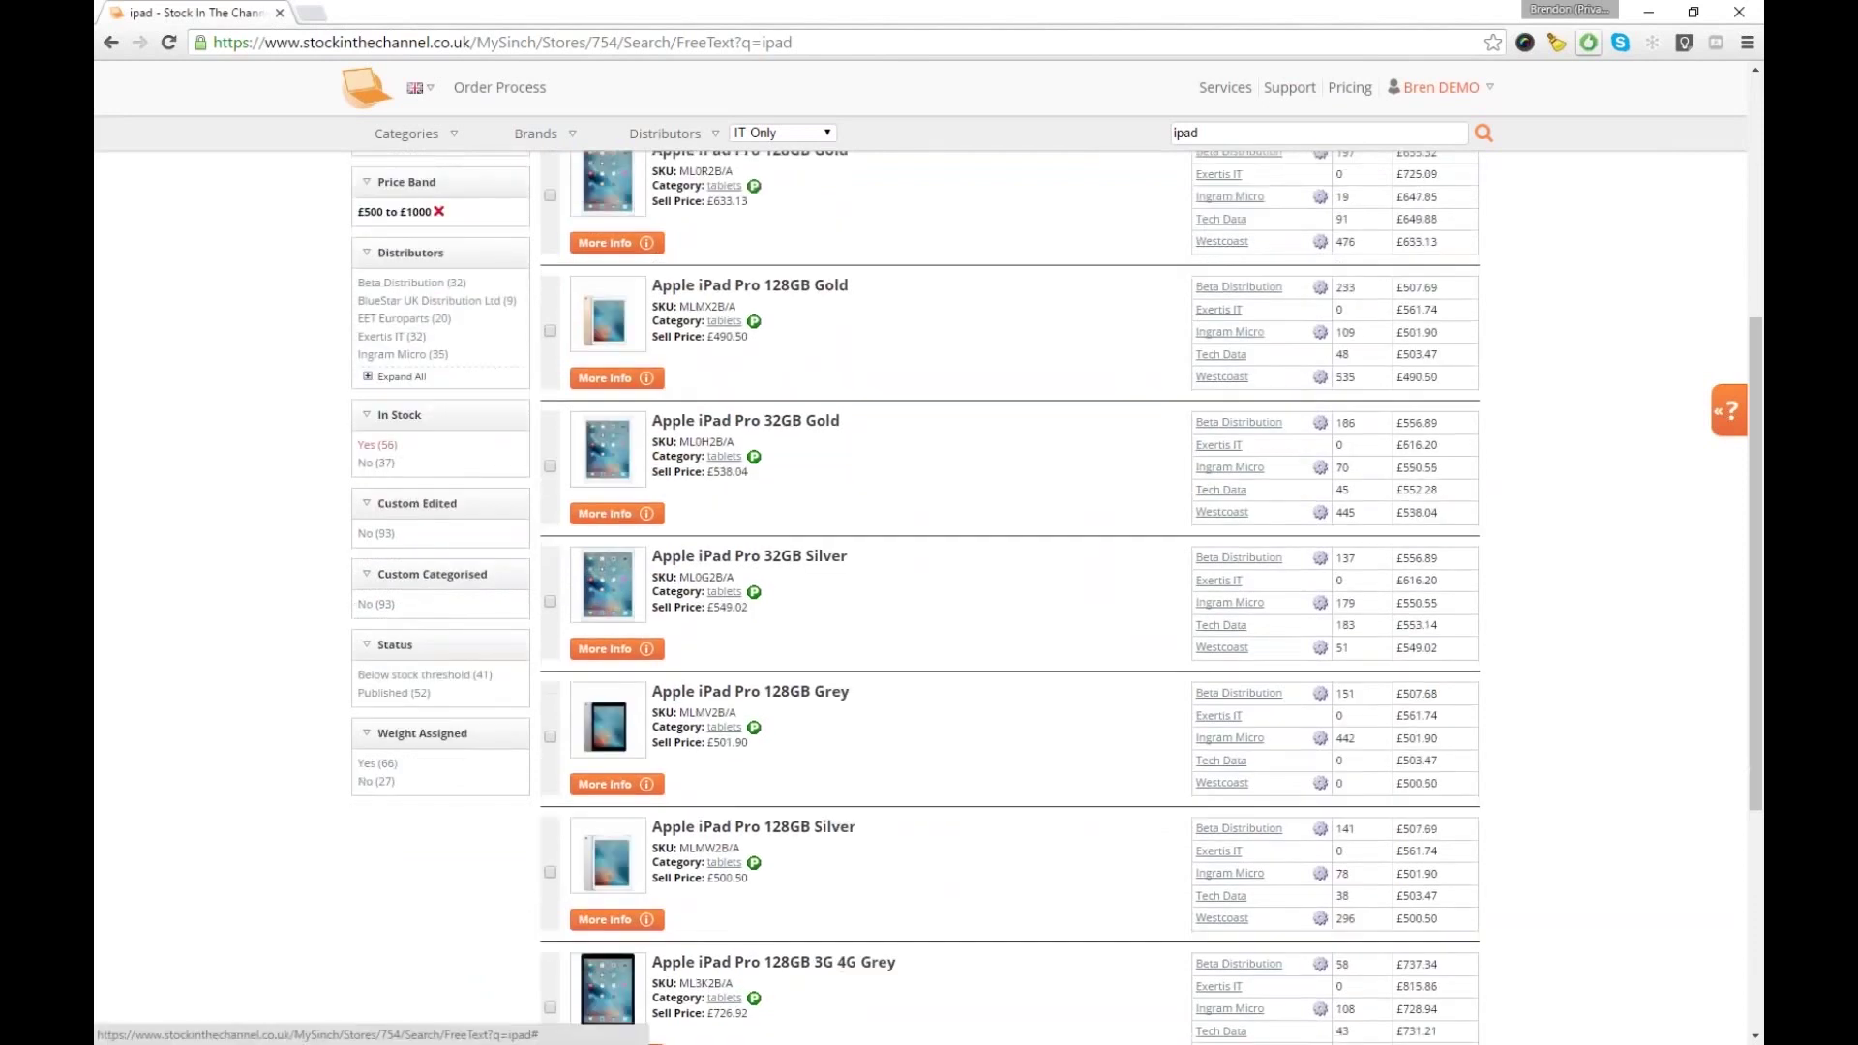
left_click(382, 463)
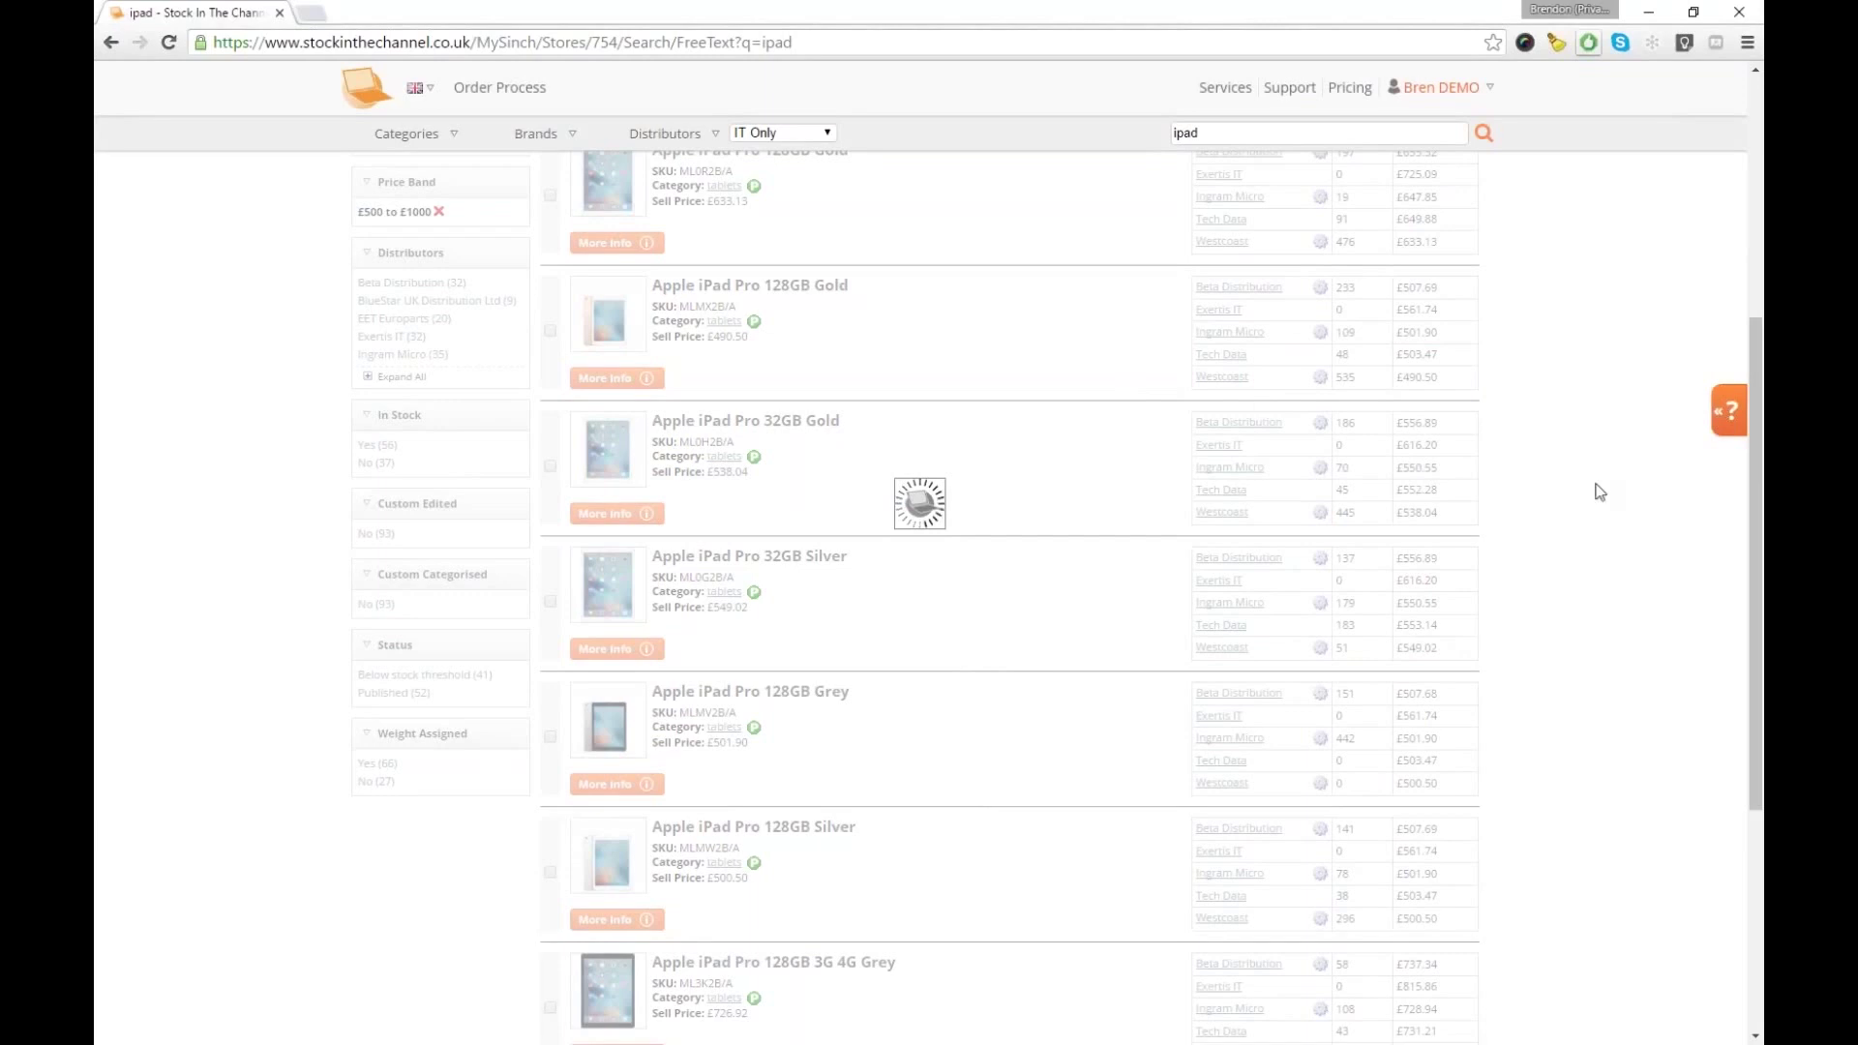
scroll(1599, 497, "up", 2)
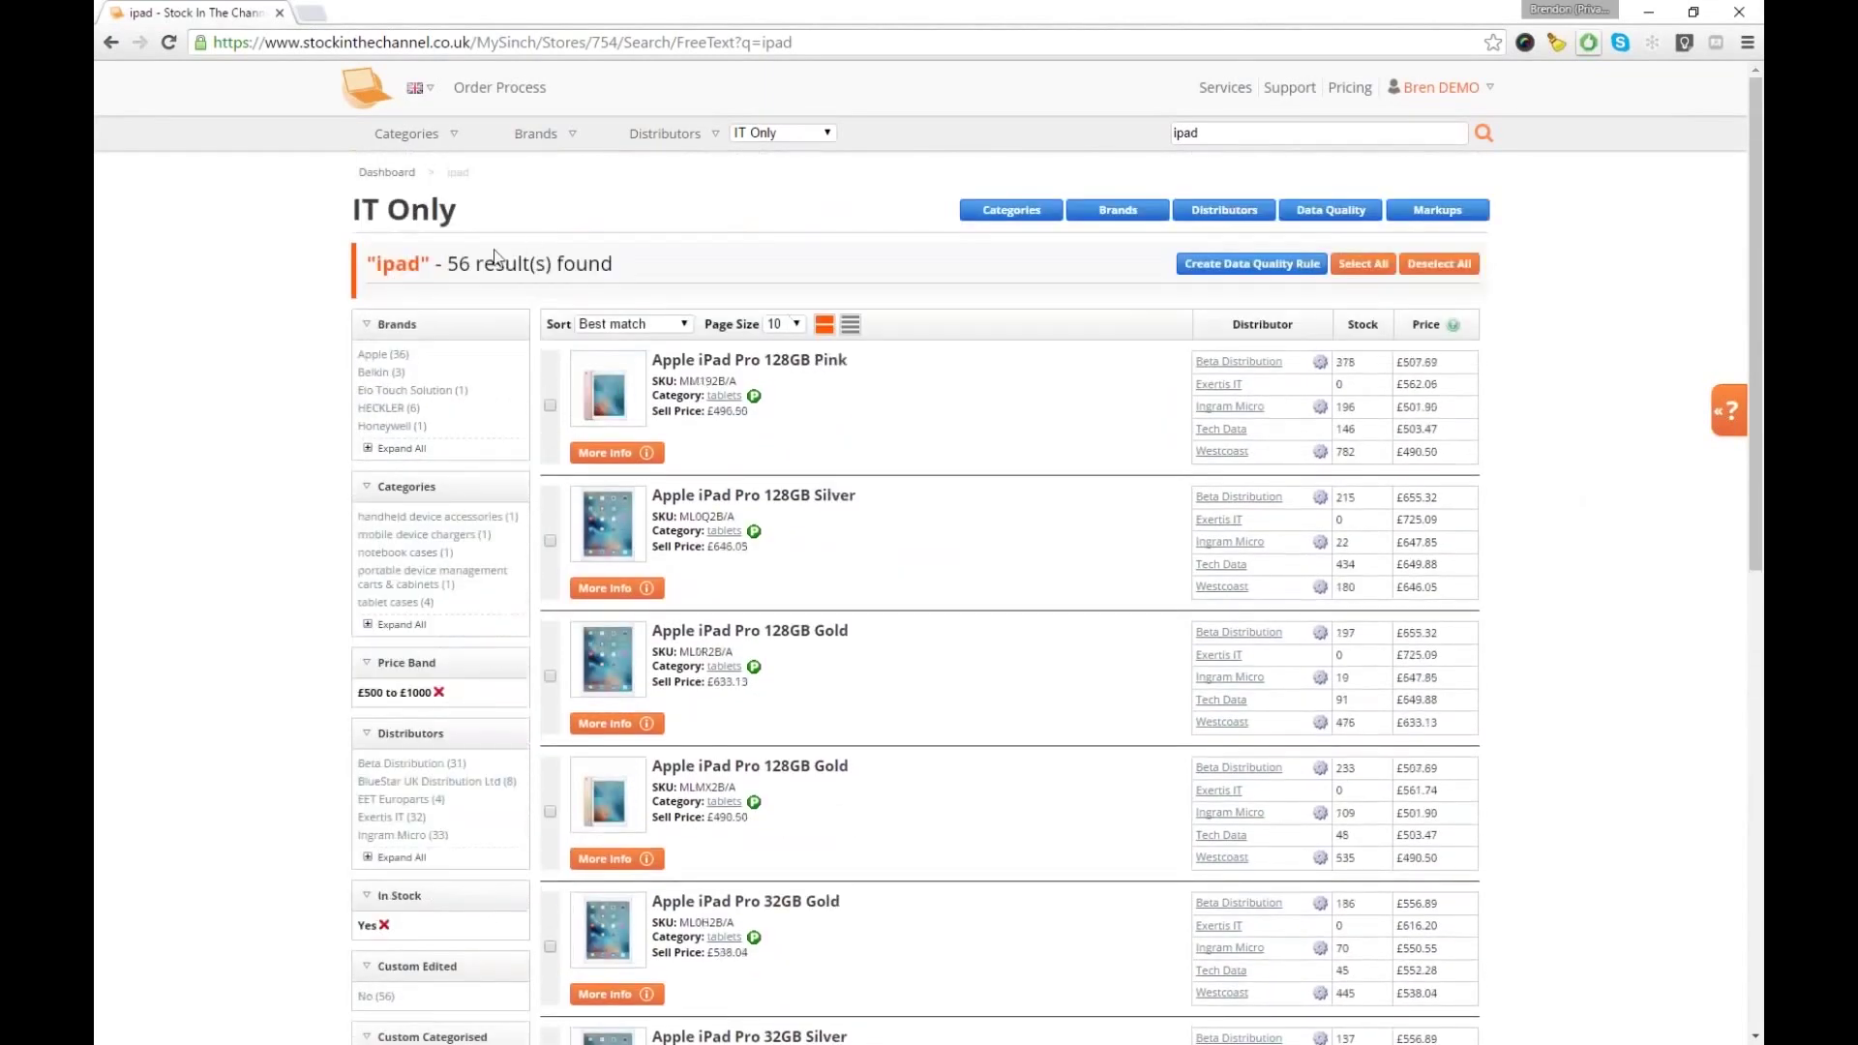
Save a data quality rule copying the filtered iPad products to the data storage category, and return to the dashboard
left_click(1250, 264)
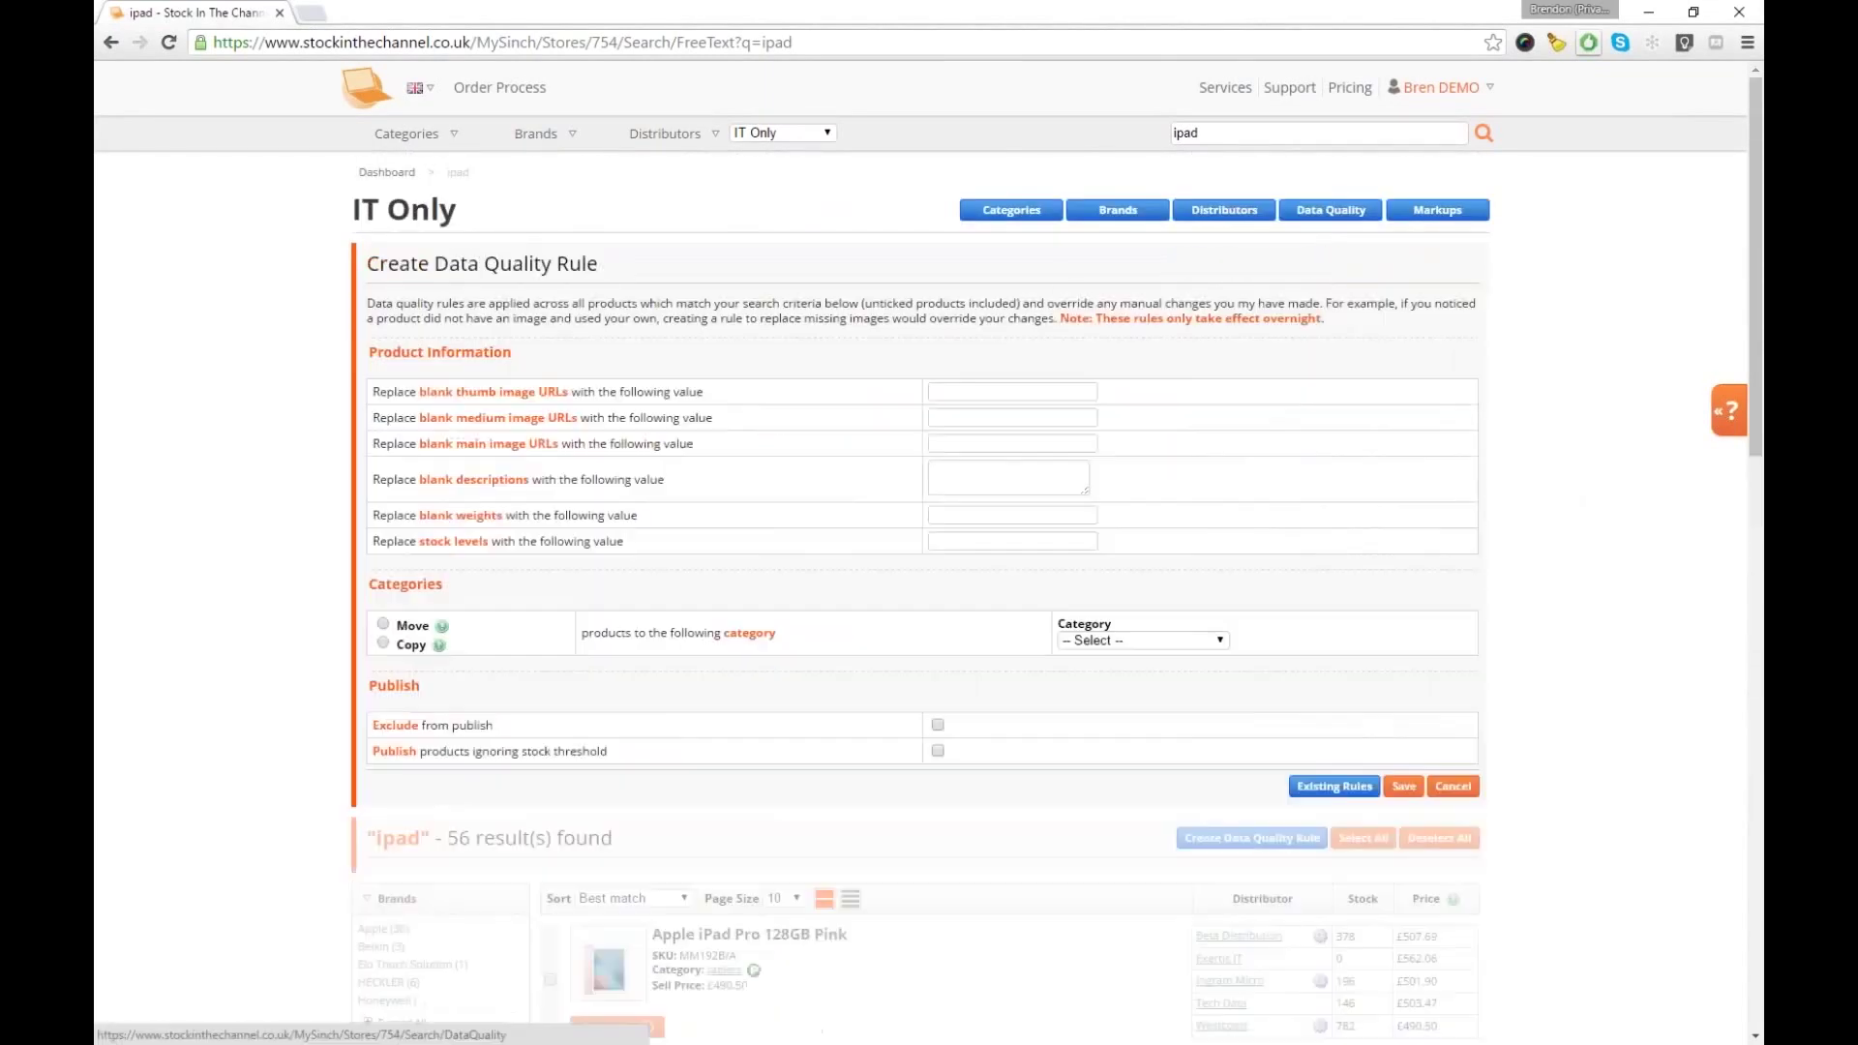
left_click(383, 645)
left_click(1151, 641)
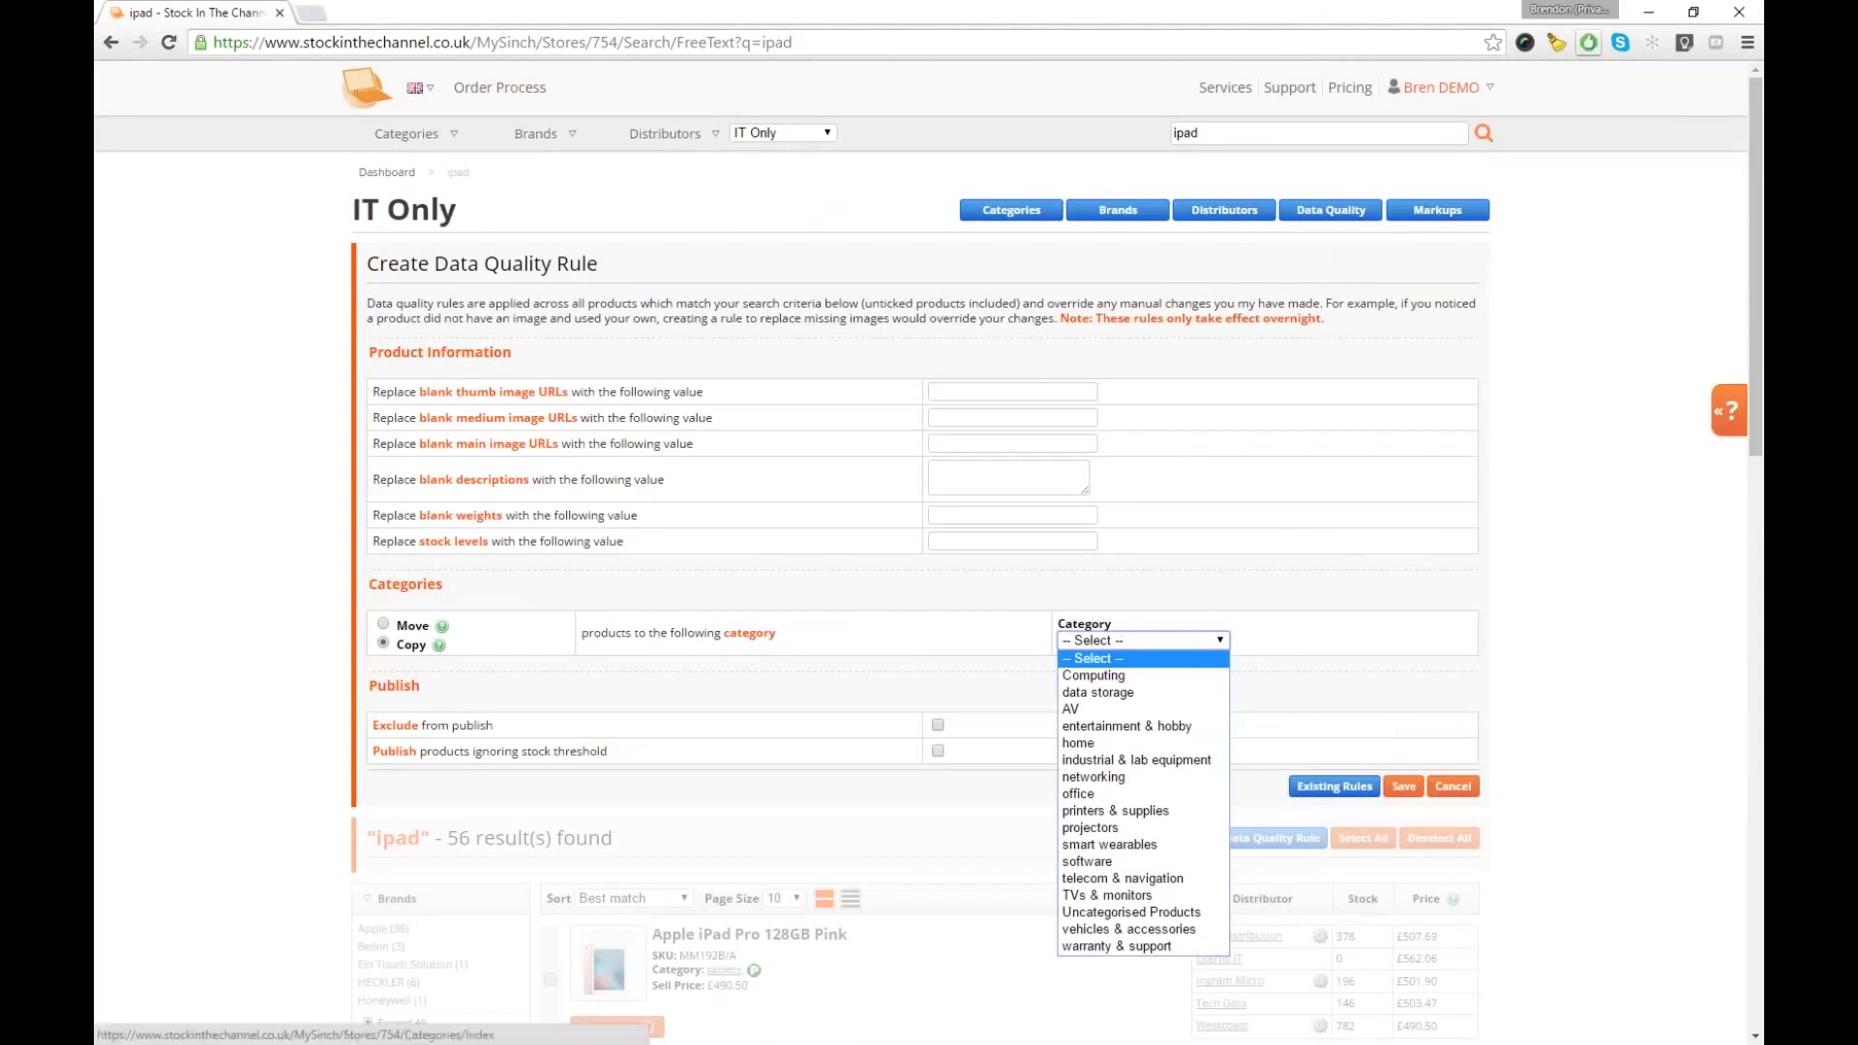
left_click(1095, 693)
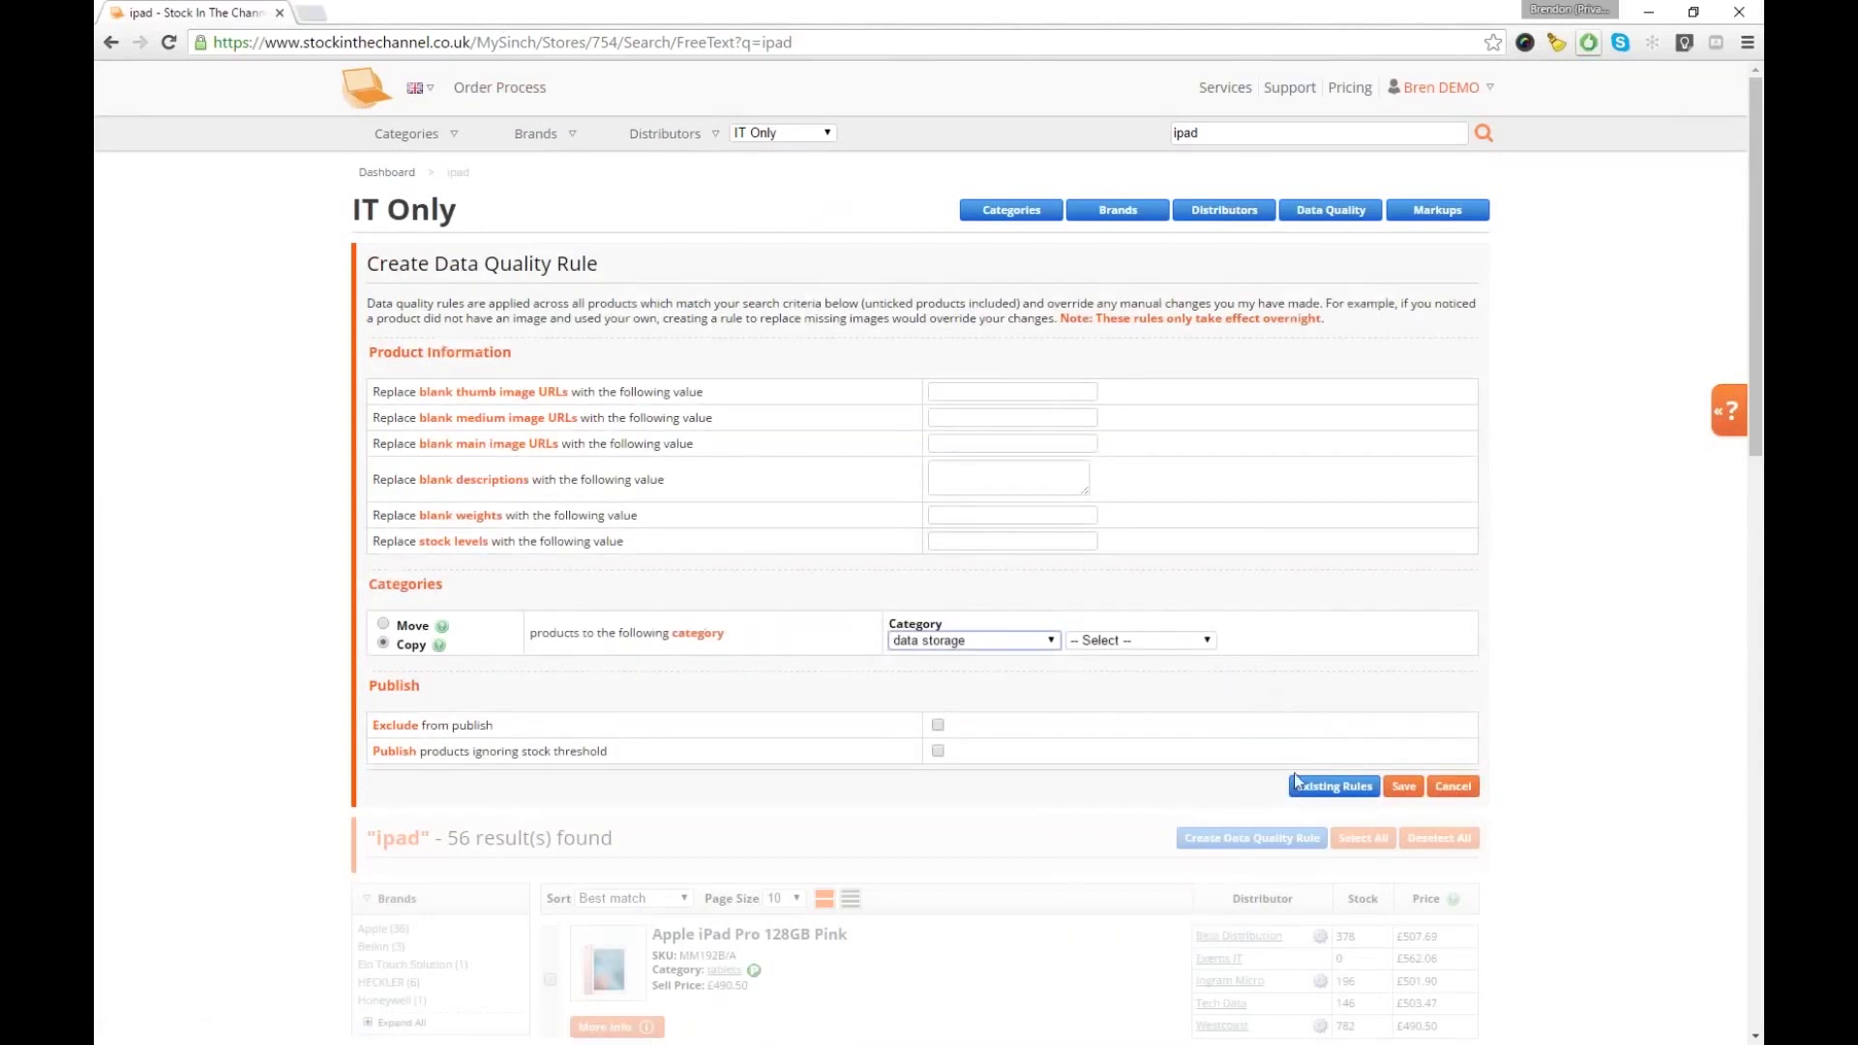
left_click(1404, 784)
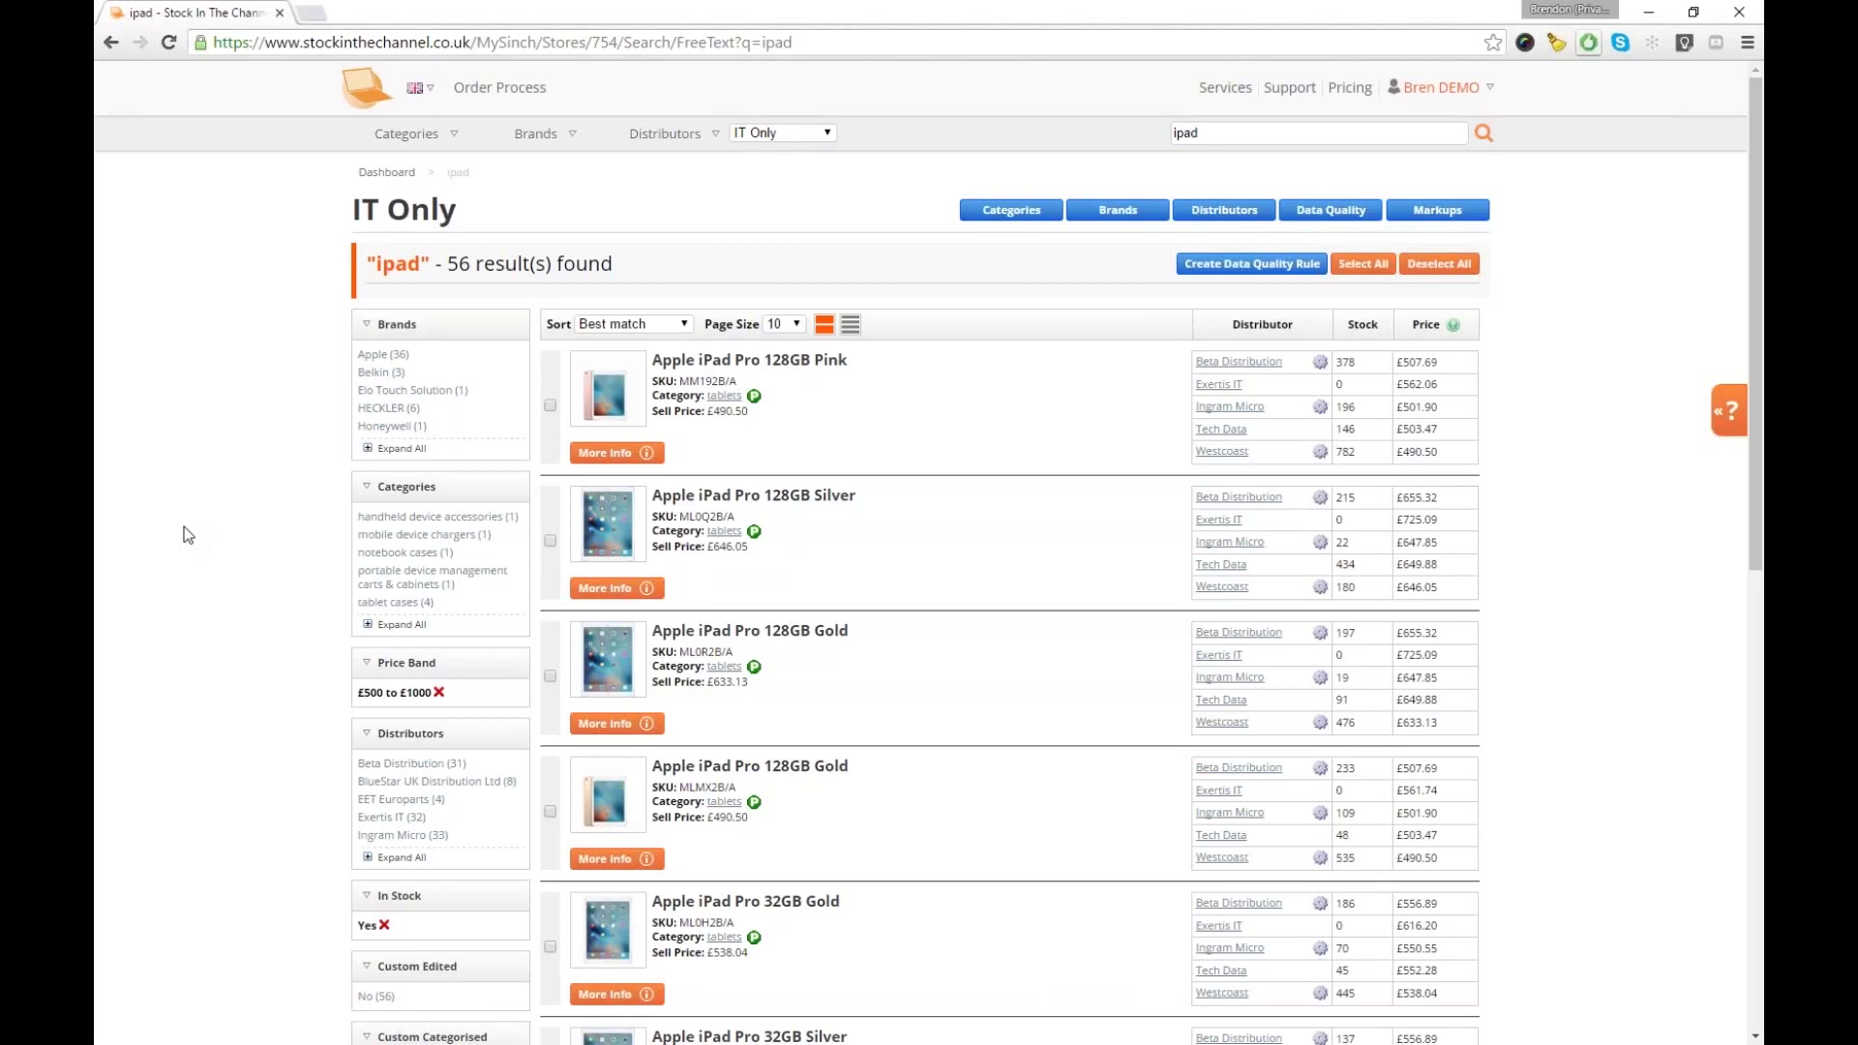
left_click(388, 173)
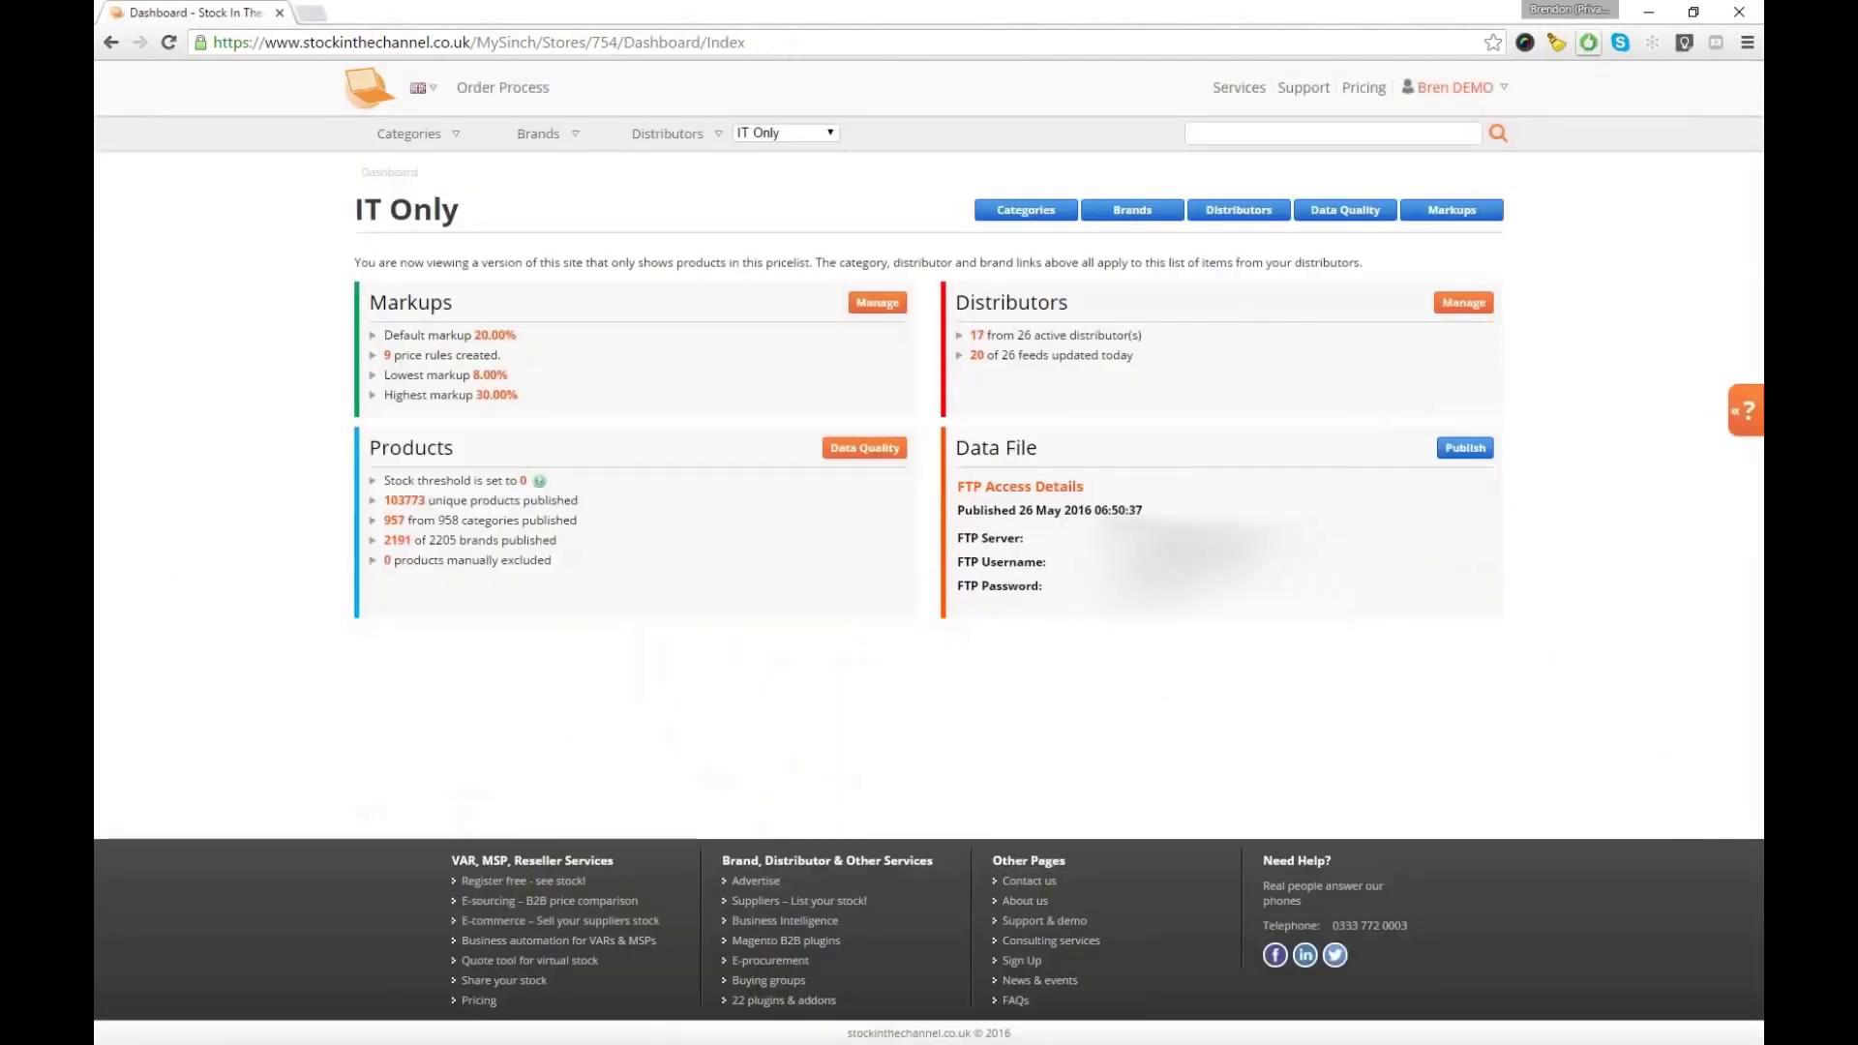